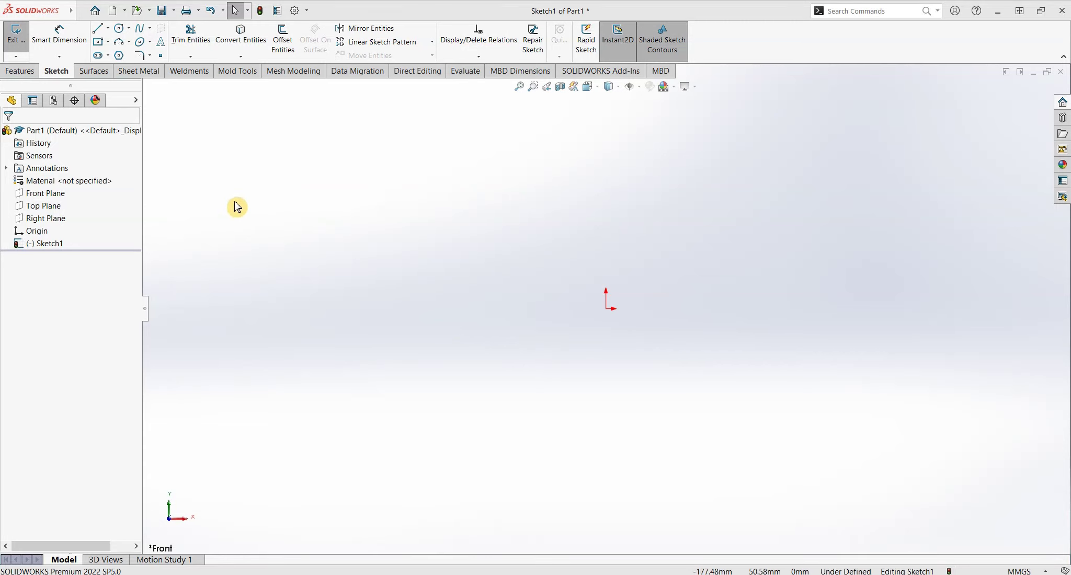
Step: Insert the squirrel nutcracker photo, position it near the origin, and scale it with an 80 mm reference length
scroll(717, 309, down, 3)
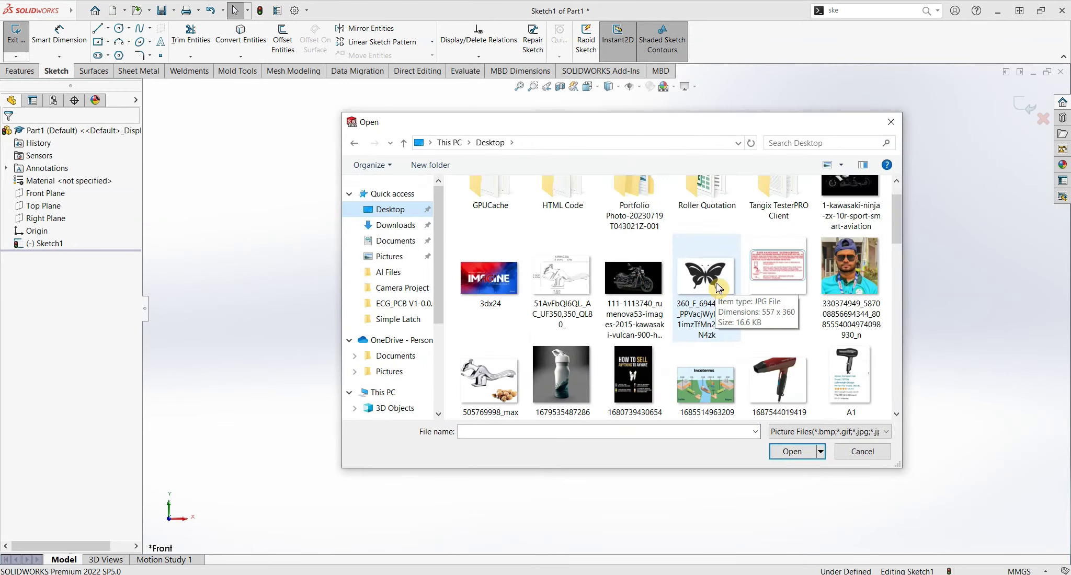
scroll(696, 298, down, 3)
double_click(695, 293)
scroll(704, 255, down, 3)
drag(704, 254, 467, 330)
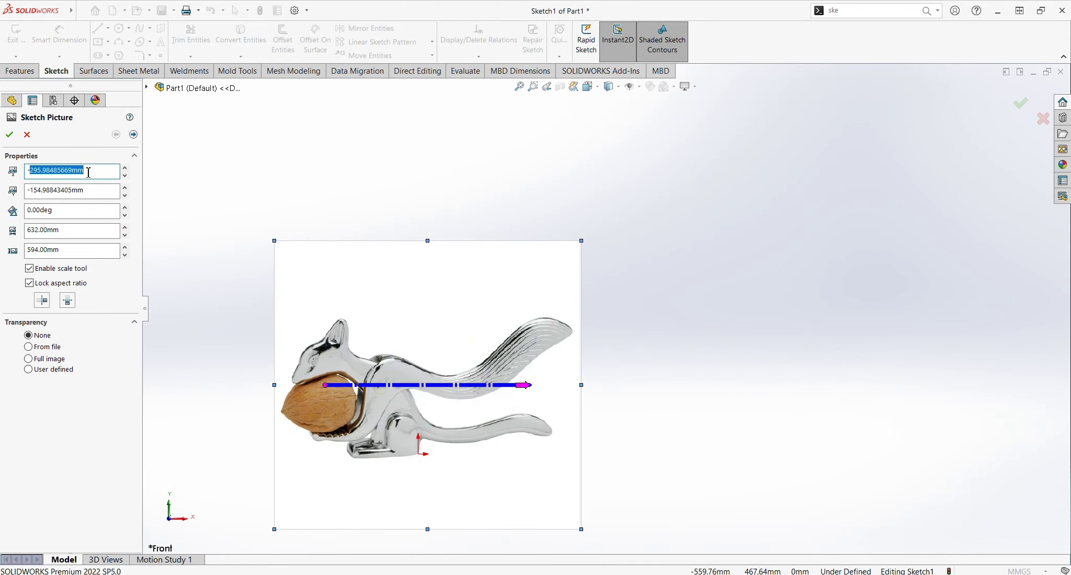
key(Return)
drag(507, 341, 442, 339)
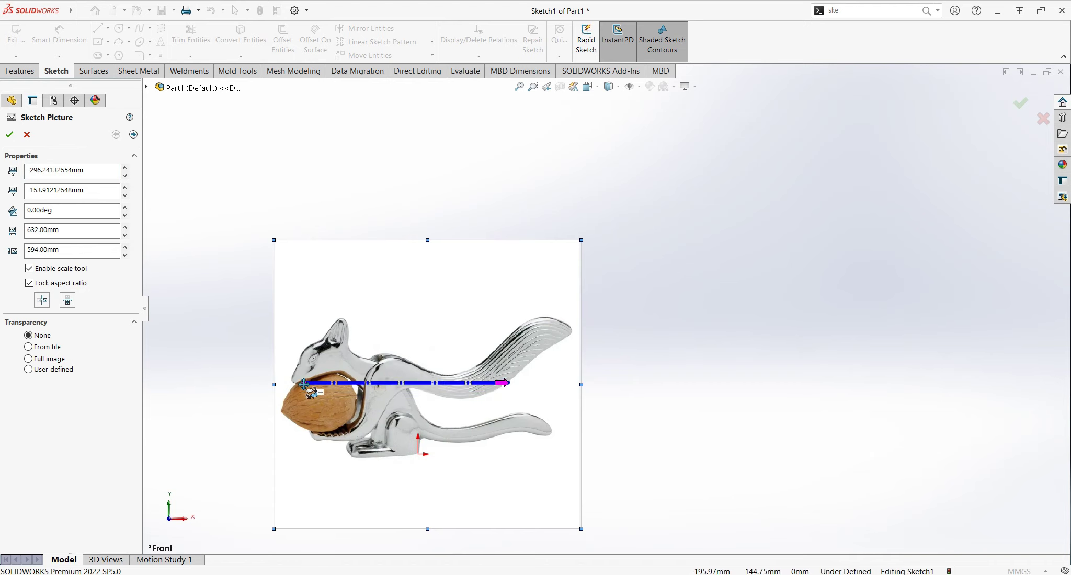
click(566, 385)
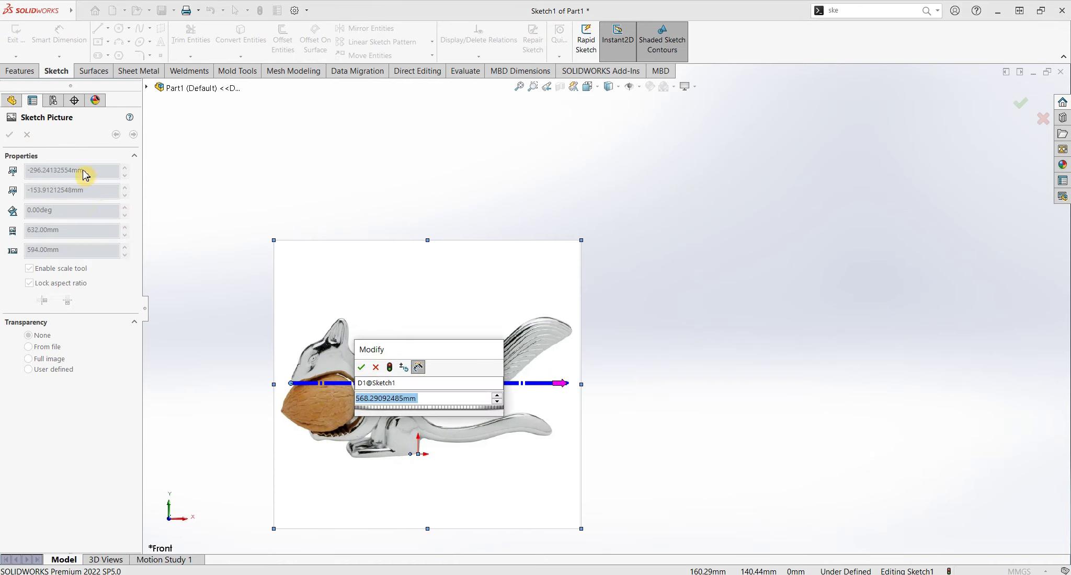
text(80)
key(Return)
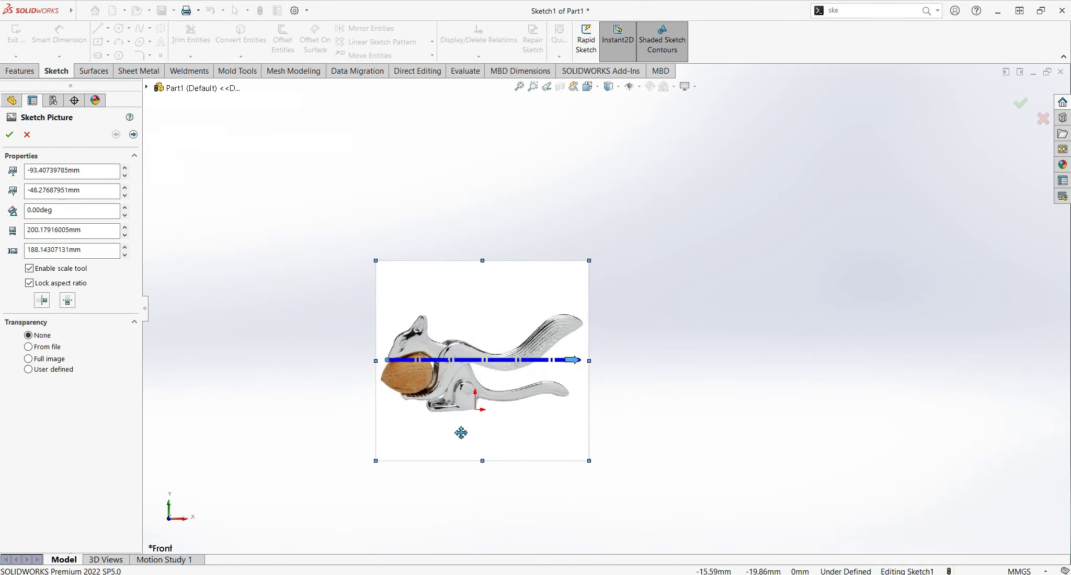
scroll(473, 309, down, 4)
Step: Finish placing the picture and draw a short base line starting at the origin
click(9, 135)
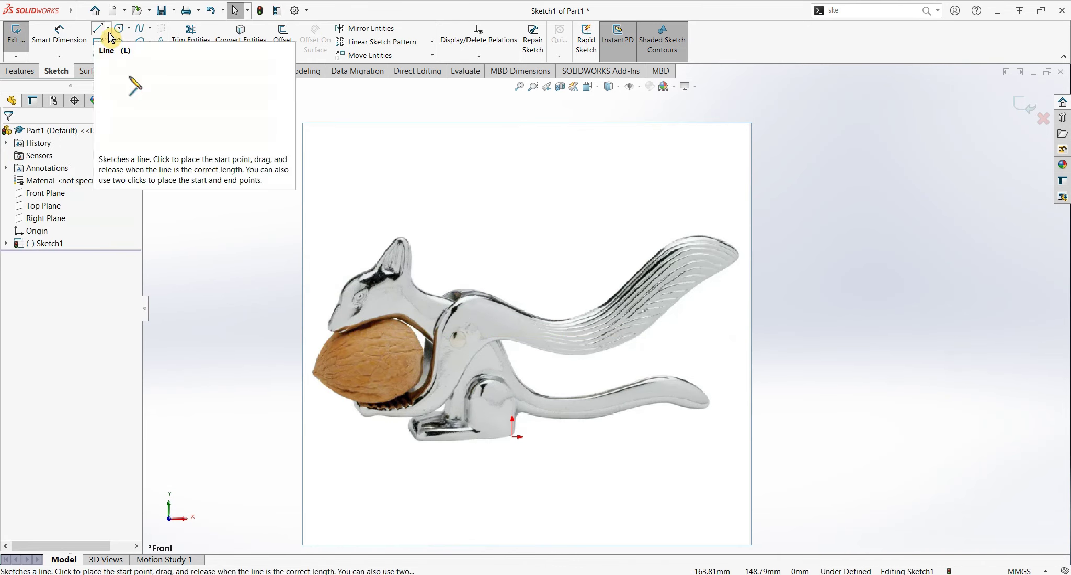
click(97, 28)
click(512, 437)
click(518, 411)
right_click(538, 425)
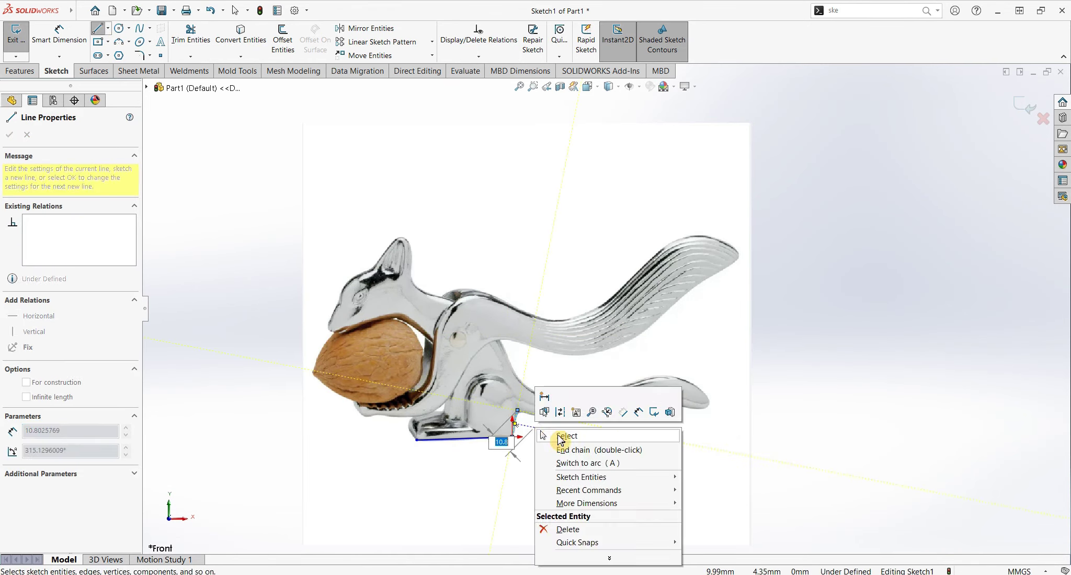
click(597, 511)
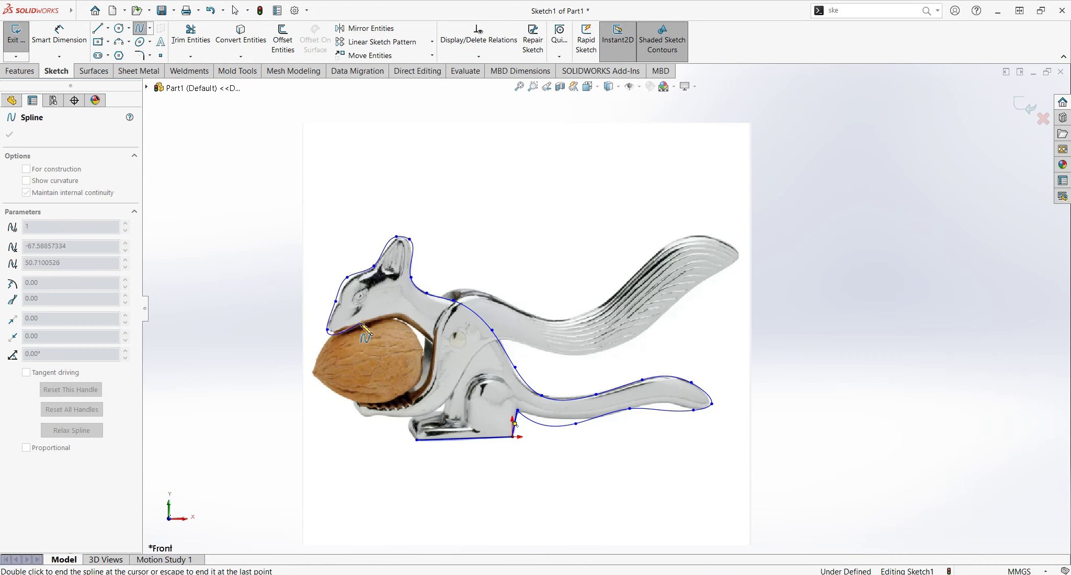
Step: Add a line at the bottom-left corner and display the outline spline's control polygon
key(Escape)
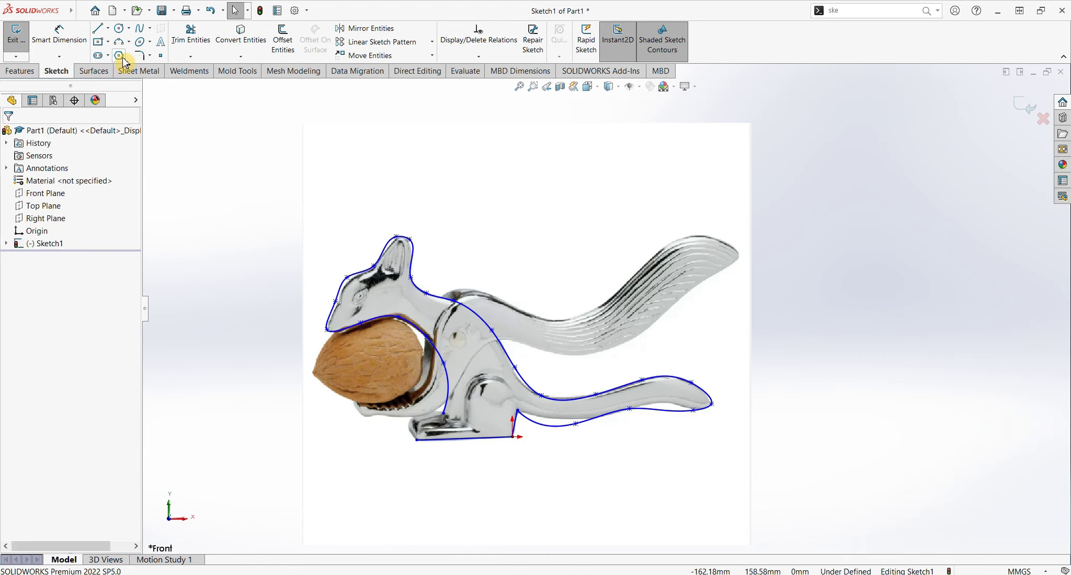
key(l)
click(416, 440)
key(Escape)
right_click(358, 249)
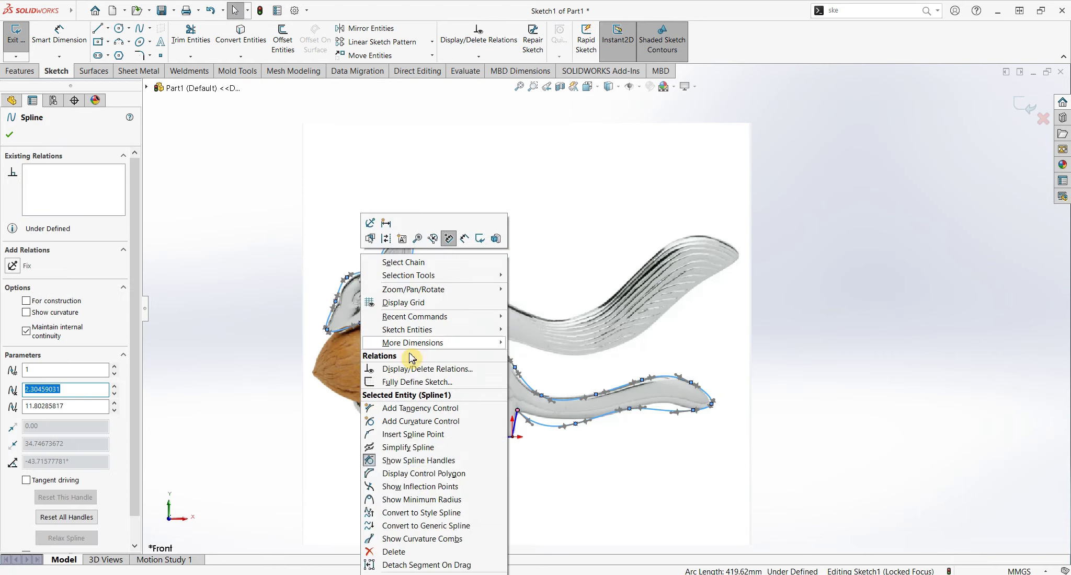
click(406, 439)
Step: Drag the head control points so the spline matches the photo's head contour
scroll(358, 241, down, 5)
click(574, 234)
ctrl+middle_drag(451, 217, 549, 184)
drag(381, 322, 388, 328)
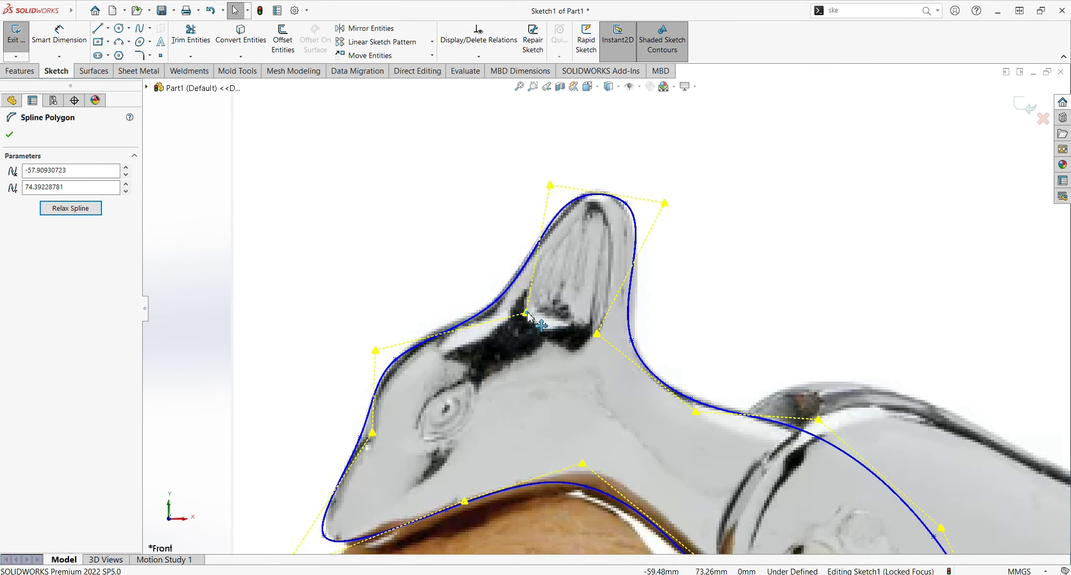
drag(527, 314, 527, 306)
scroll(547, 398, up, 4)
scroll(312, 443, down, 3)
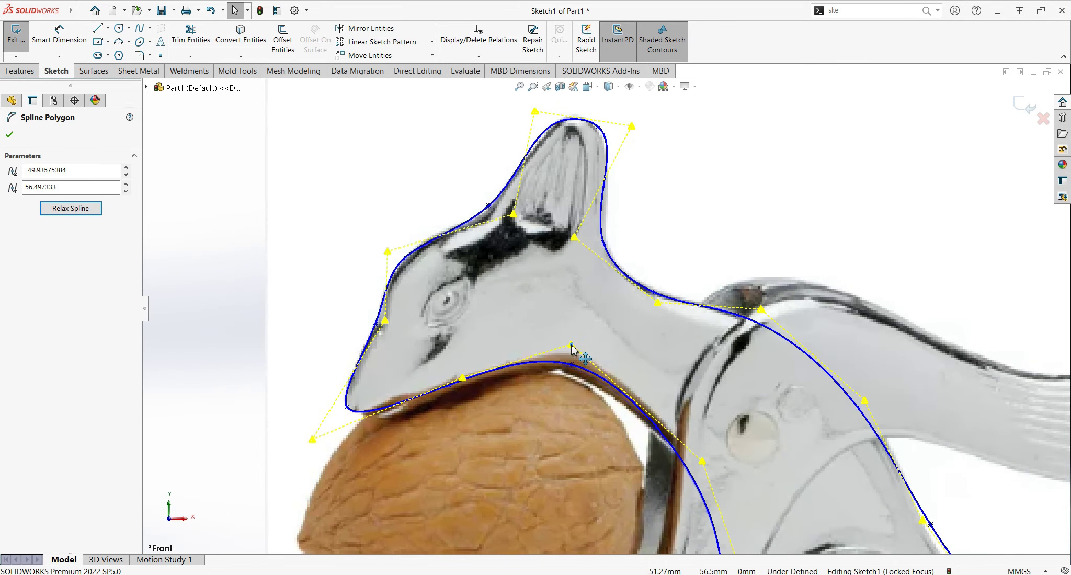
scroll(571, 348, up, 3)
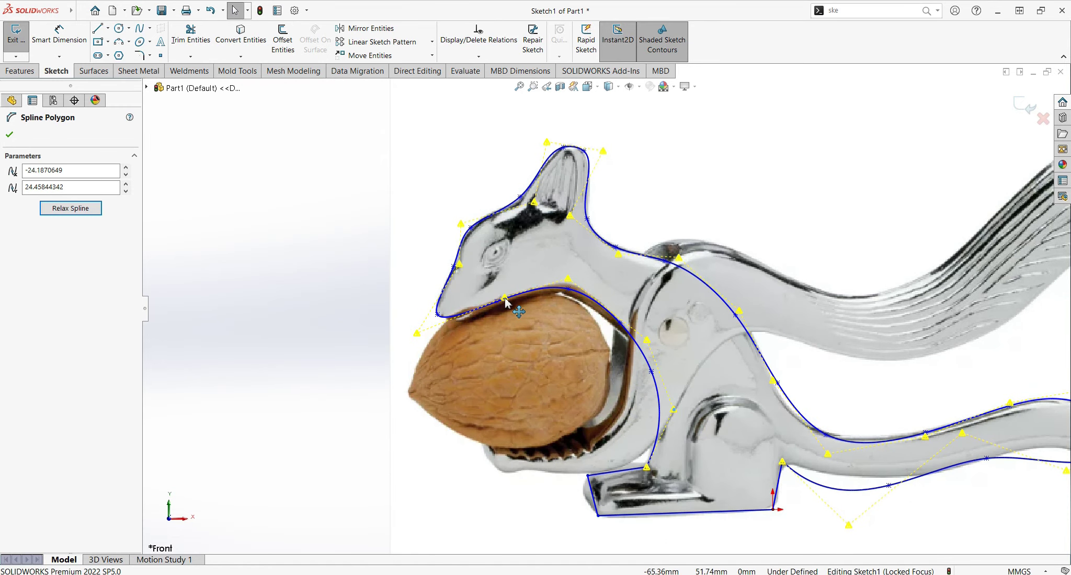
scroll(664, 366, down, 2)
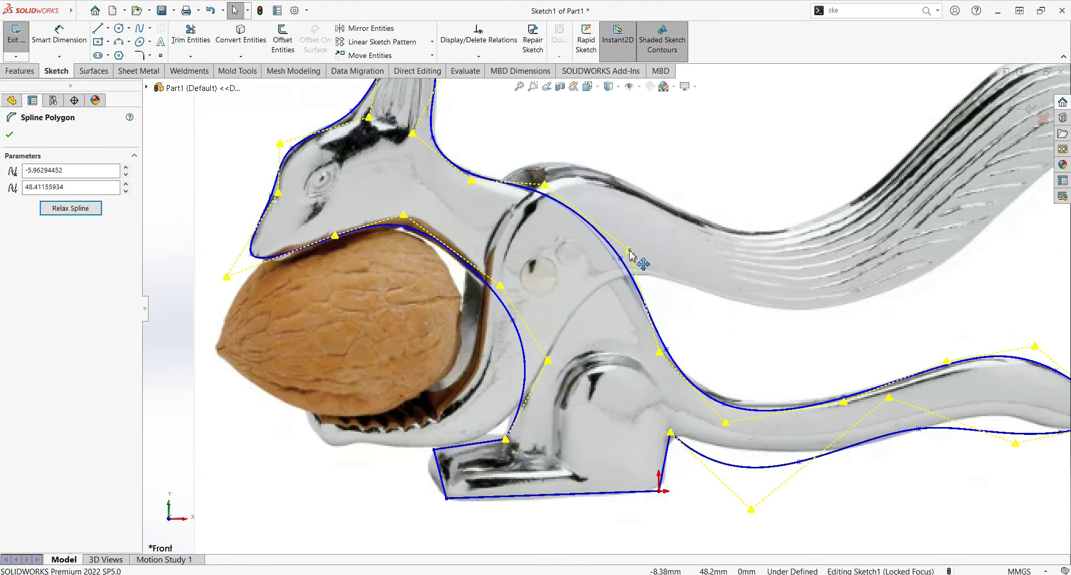
scroll(726, 418, down, 2)
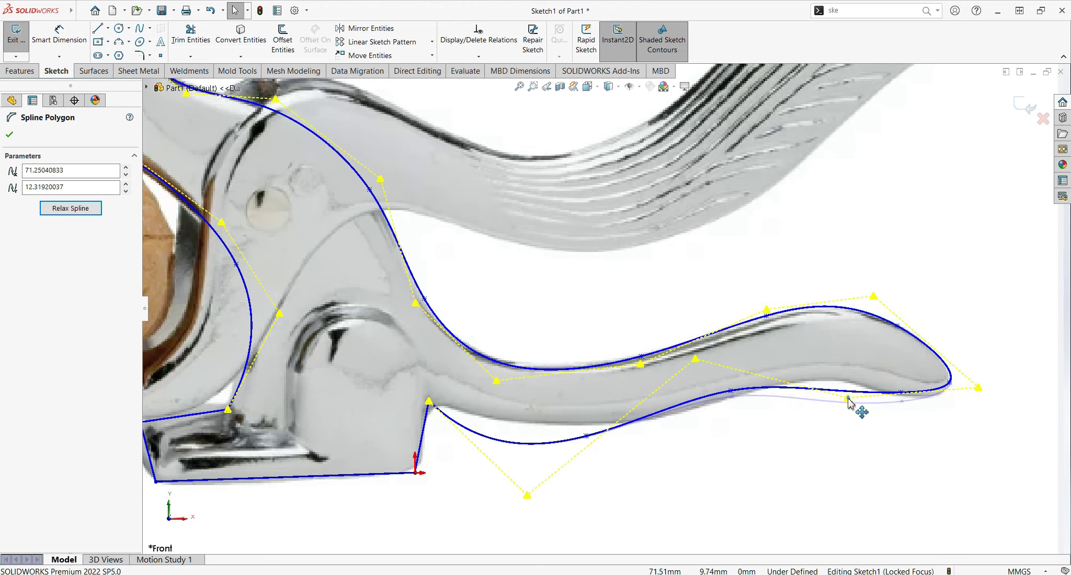
Step: Reshape the lower arm curve to follow the photo and finish the spline edit
drag(697, 373, 823, 372)
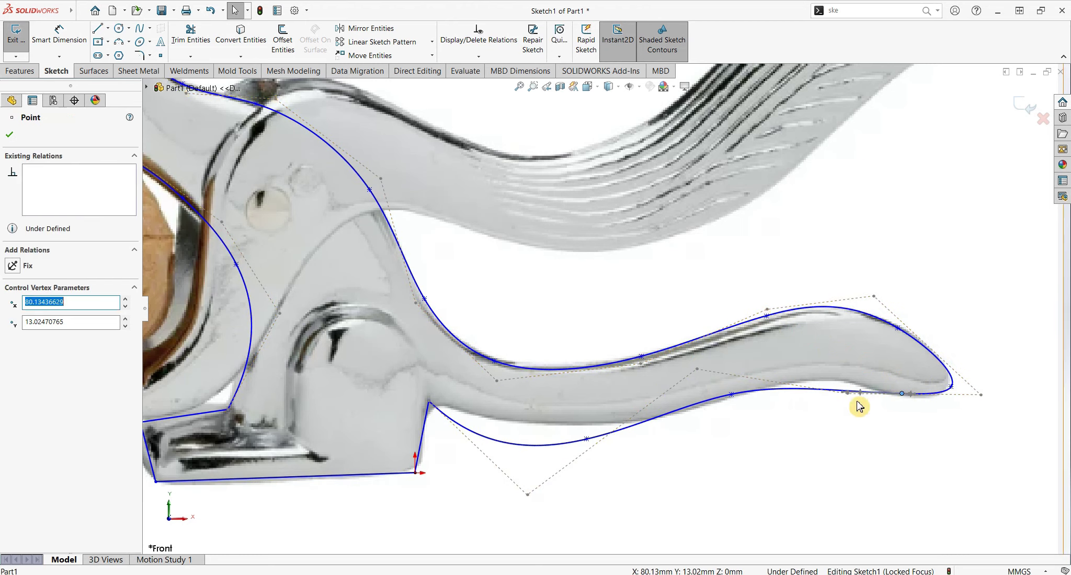
drag(527, 495, 525, 488)
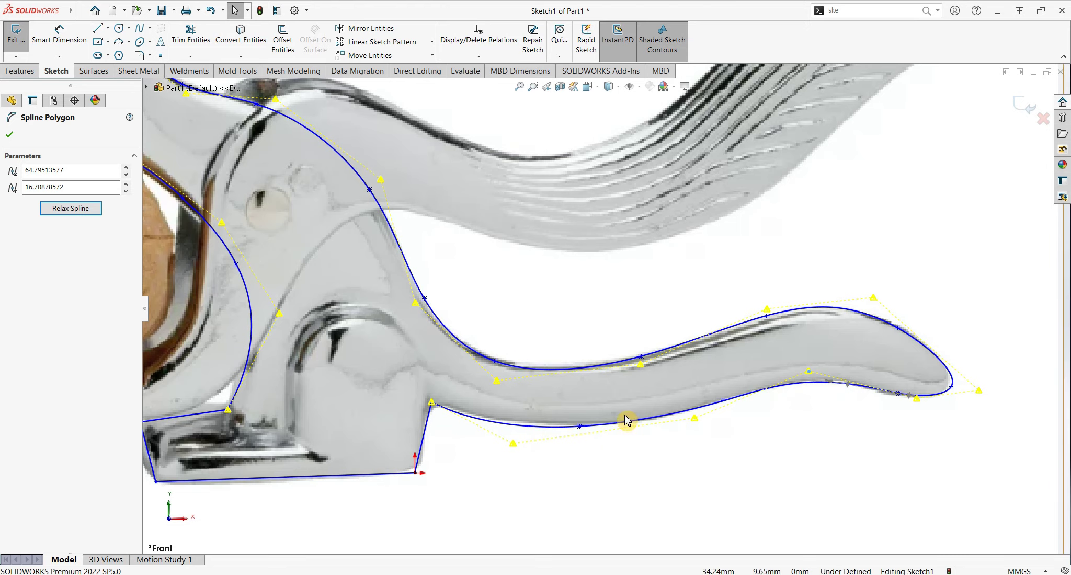
scroll(628, 421, up, 5)
scroll(606, 316, down, 1)
scroll(555, 410, down, 4)
scroll(523, 385, down, 2)
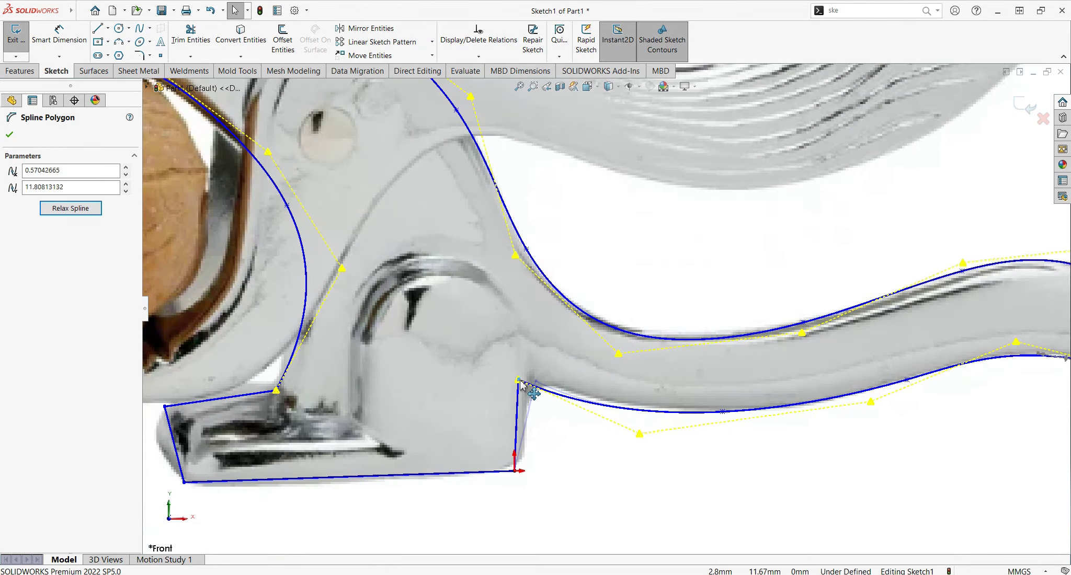
scroll(521, 384, up, 4)
scroll(398, 374, down, 2)
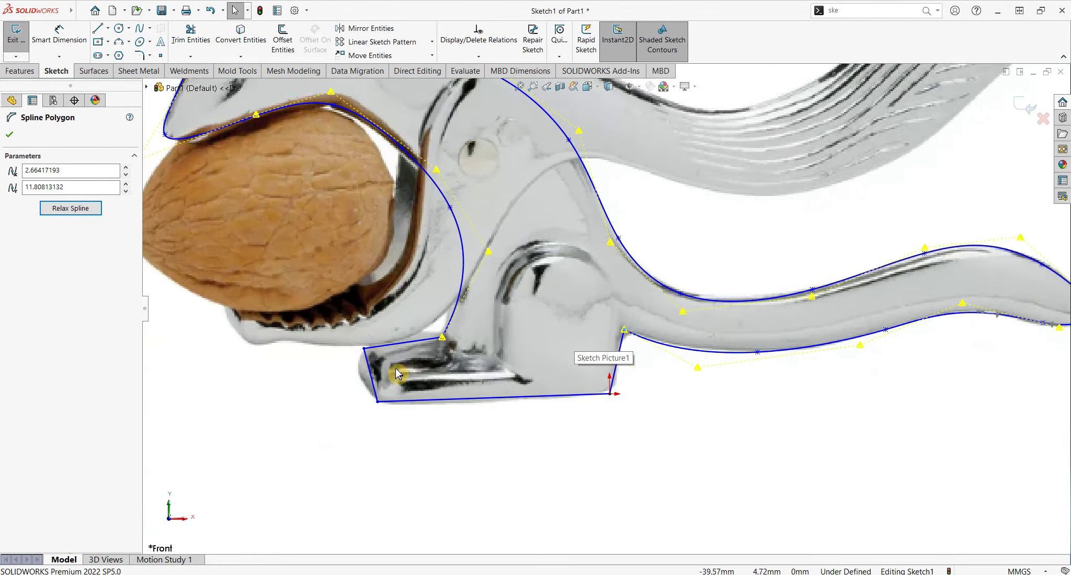
click(442, 337)
scroll(523, 366, up, 3)
key(f)
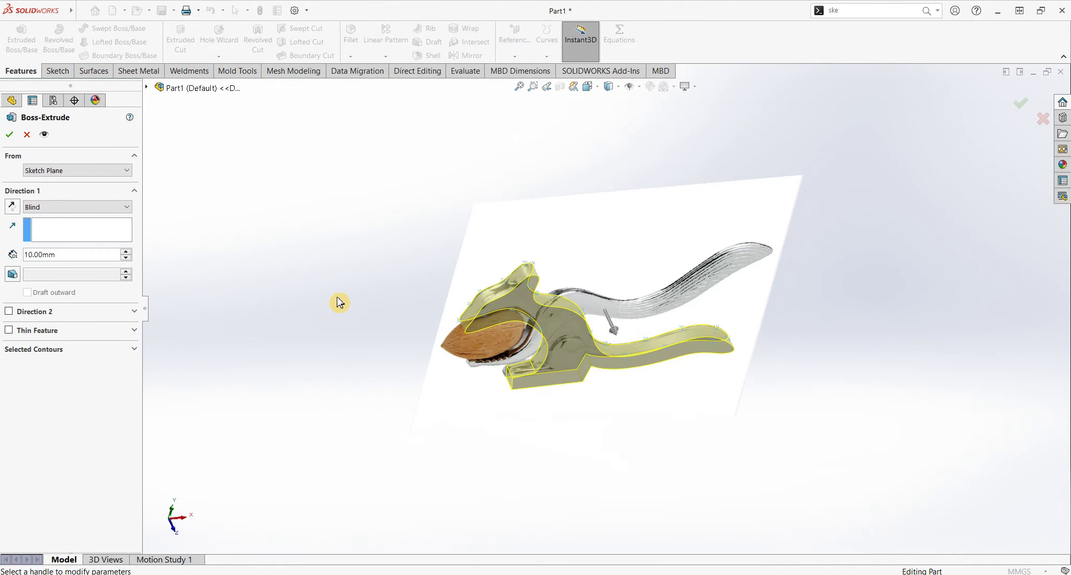
Step: Extrude the outline 20 mm Mid Plane into Boss-Extrude1 and inspect the solid
click(38, 264)
text(15)
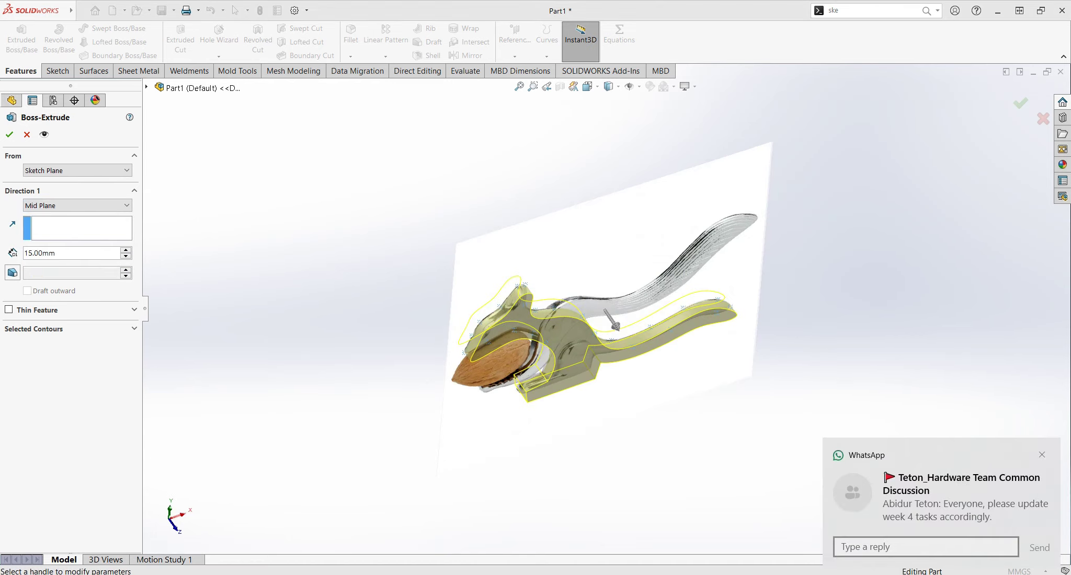
click(64, 253)
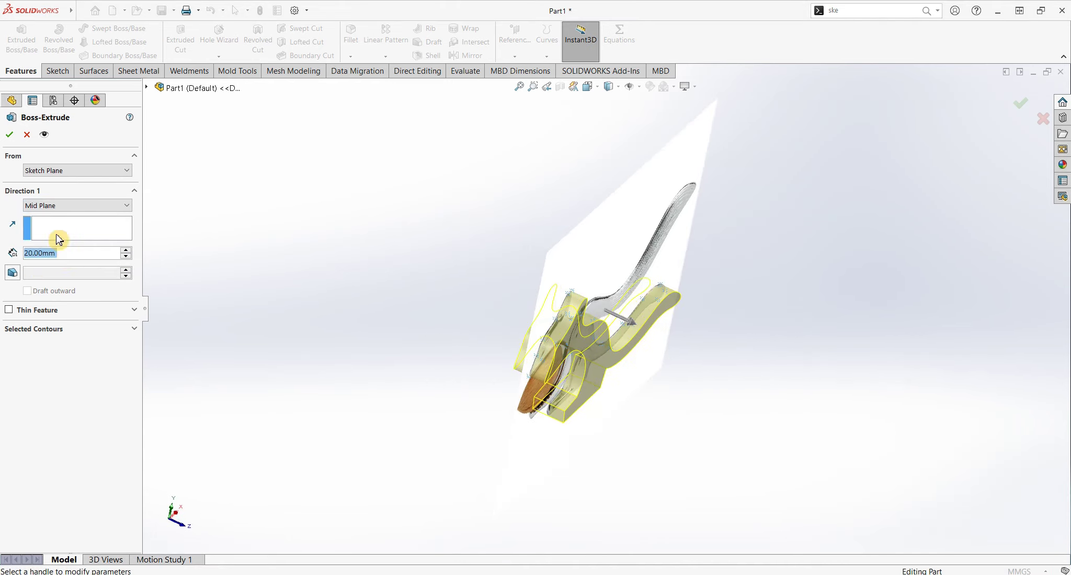
key(Return)
mouse_move(350, 244)
middle_down()
mouse_move(376, 422)
mouse_move(374, 261)
middle_up()
click(374, 261)
Step: Round the arm body's inner corner edge with a 10 mm fillet
click(352, 44)
click(604, 373)
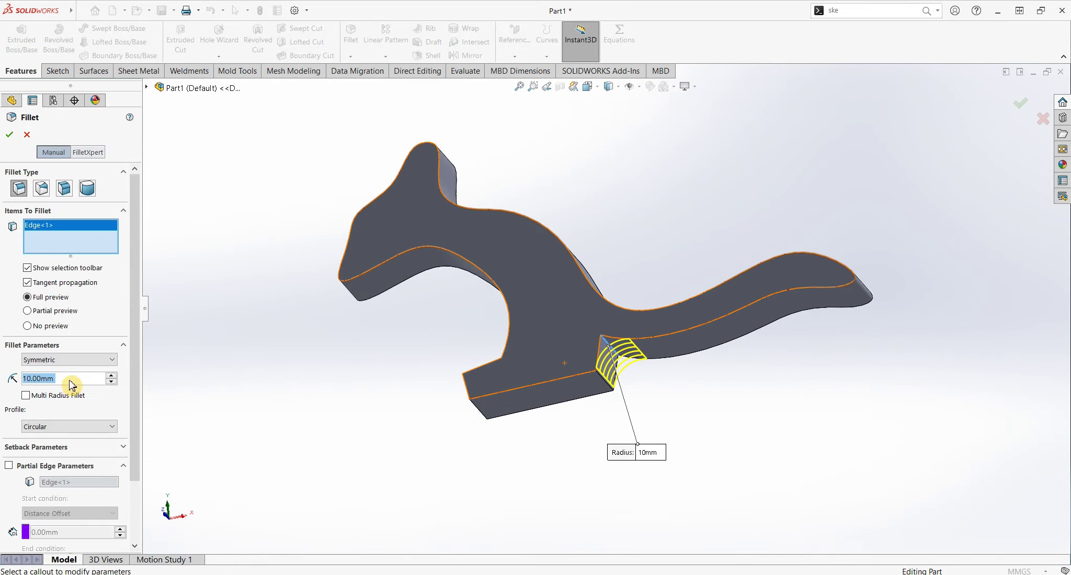
key(Return)
middle_drag(131, 256, 331, 339)
Step: Fillet both outline edges at 4 mm, then roll the history back before the fillets
key(Return)
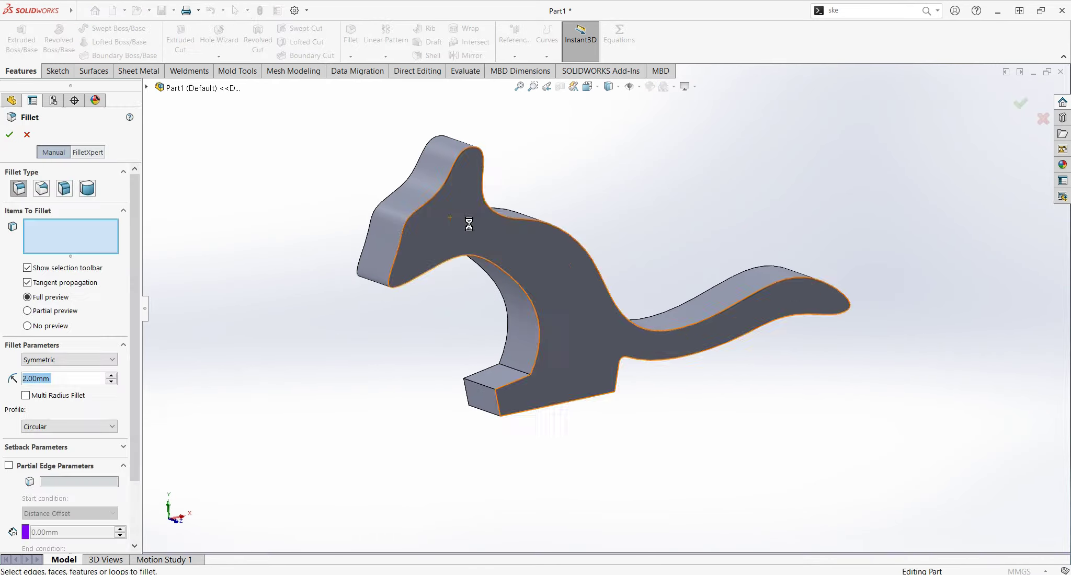
click(421, 207)
double_click(50, 380)
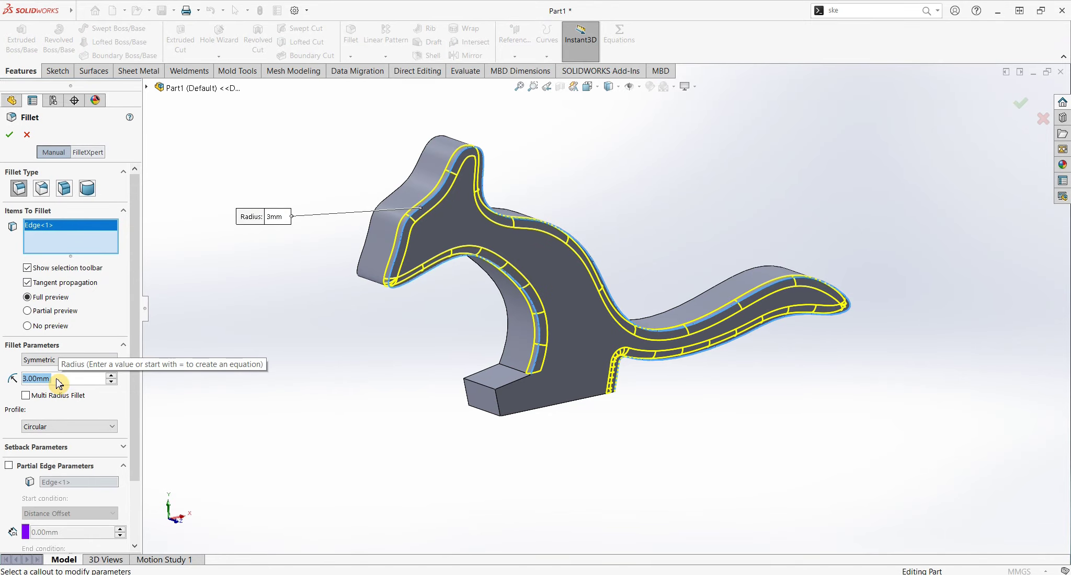
key(Return)
click(372, 211)
mouse_move(372, 211)
middle_down()
mouse_move(291, 363)
mouse_move(306, 294)
mouse_move(12, 137)
middle_up()
click(13, 137)
mouse_move(270, 227)
middle_down()
mouse_move(292, 256)
mouse_move(256, 237)
mouse_move(269, 336)
mouse_move(285, 170)
mouse_move(235, 251)
middle_up()
drag(71, 288, 71, 261)
Step: Start a sketch on the body's side face and place an arc along the head's front edge
click(366, 268)
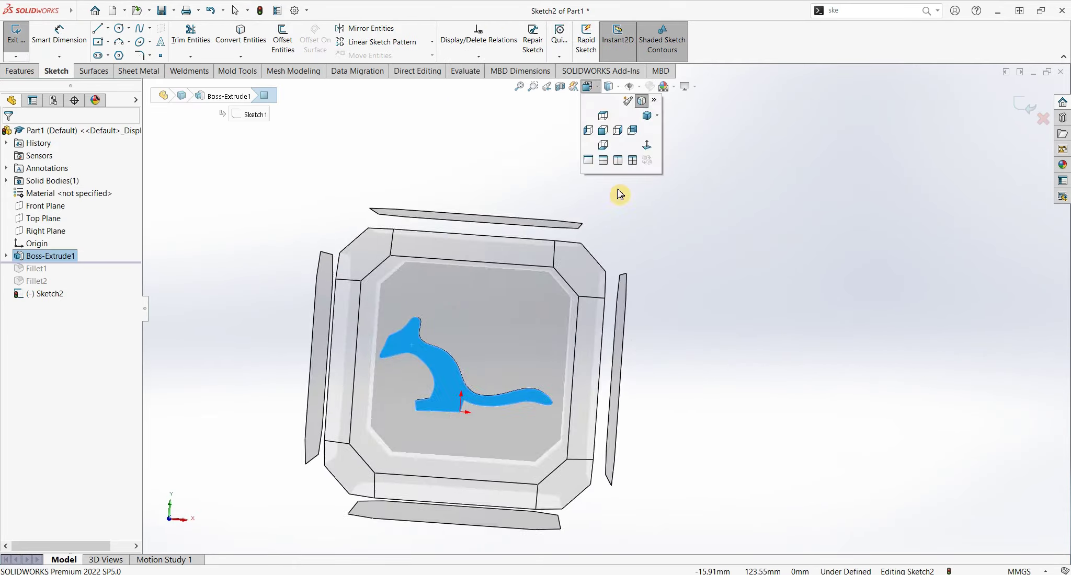
click(119, 44)
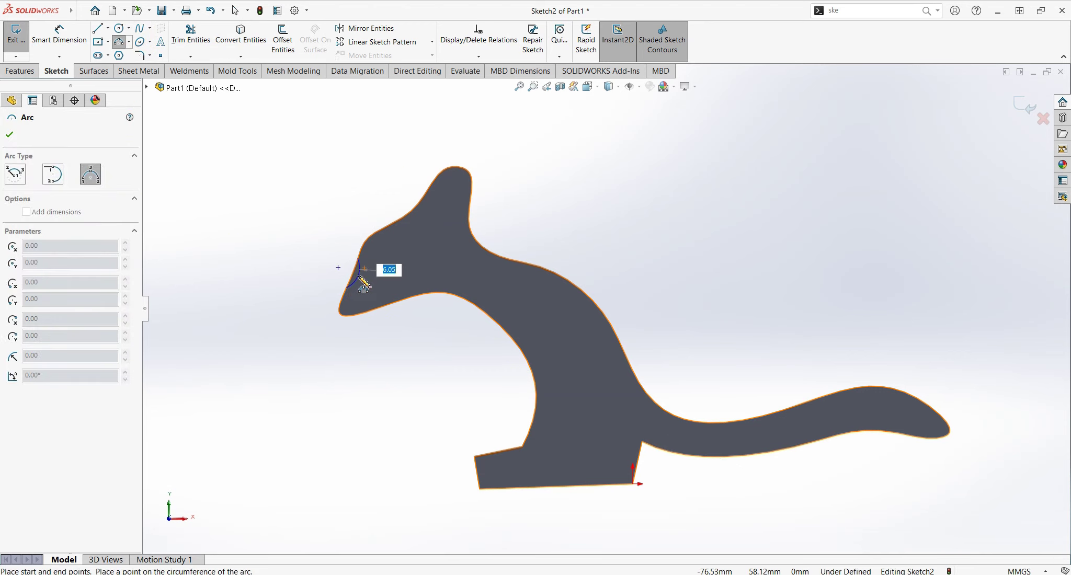
click(363, 284)
scroll(346, 256, down, 5)
key(Escape)
click(384, 268)
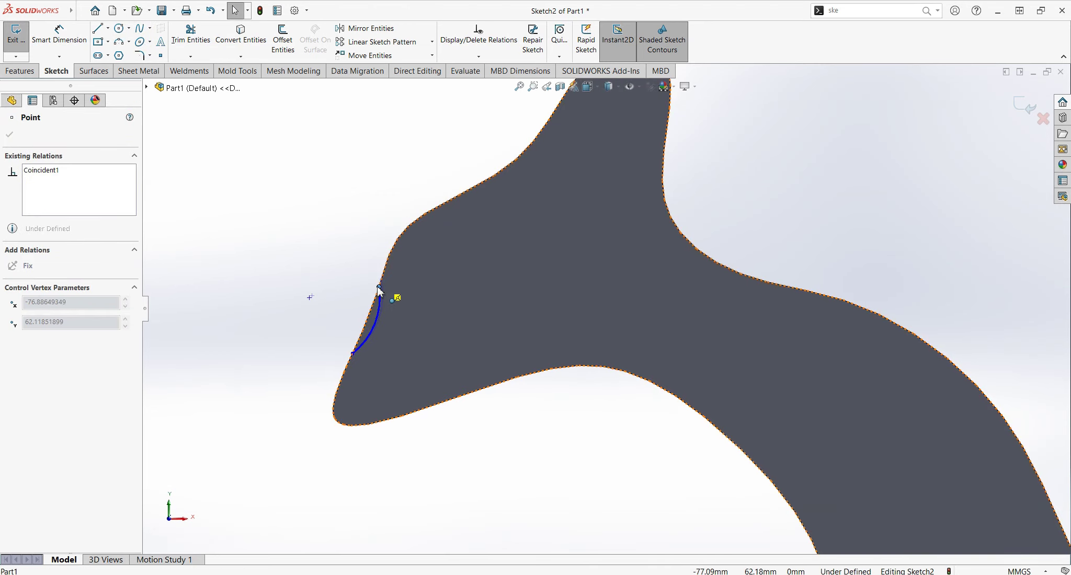
Step: Exit the drawing tool and nudge the beak-tip spline control point to reshape the outline
key(Escape)
scroll(373, 326, up, 5)
scroll(373, 277, down, 3)
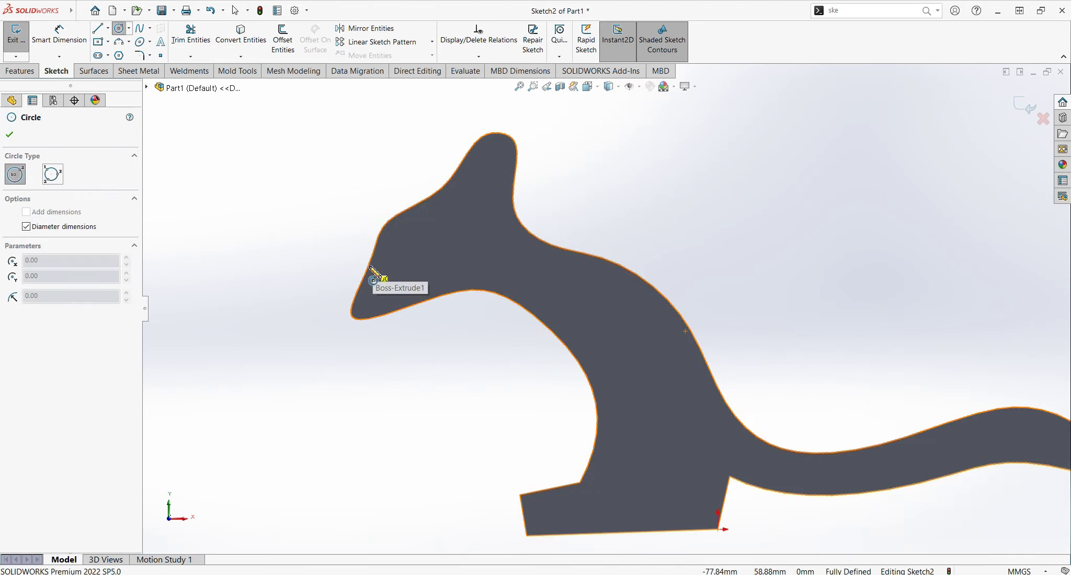
right_click(377, 277)
click(360, 336)
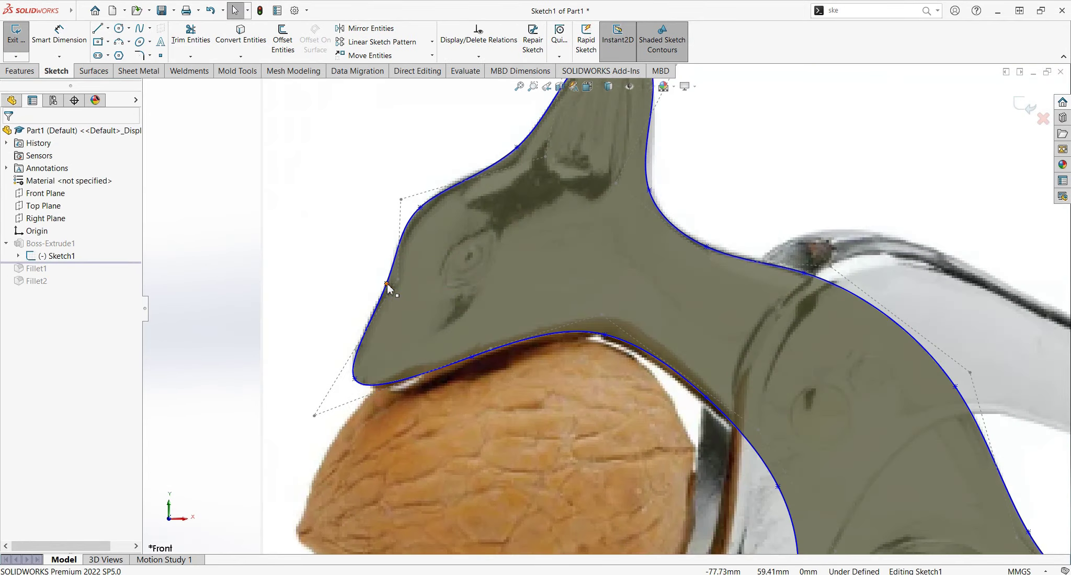
click(389, 284)
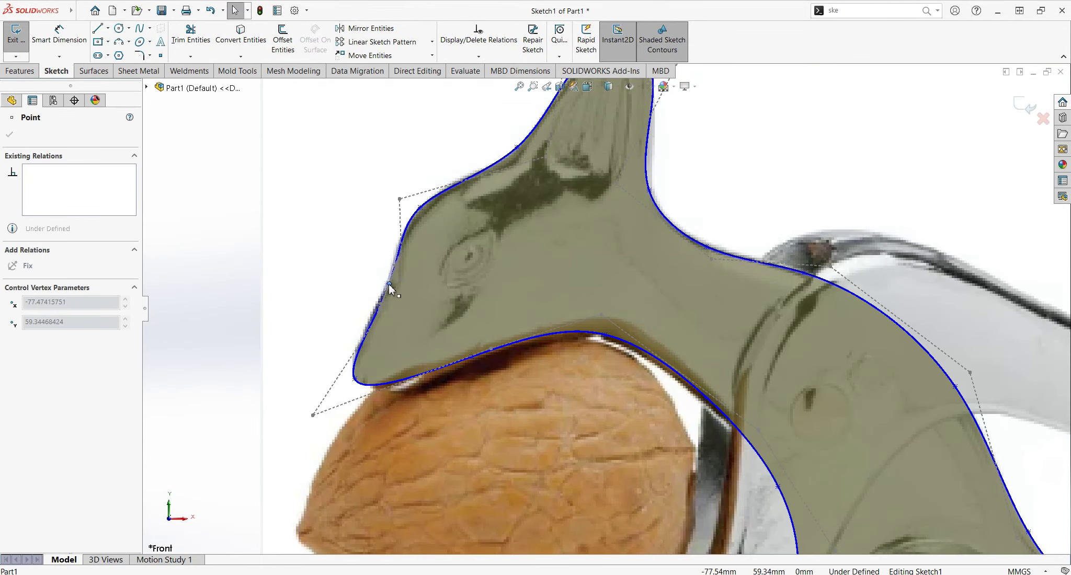
drag(394, 198, 386, 205)
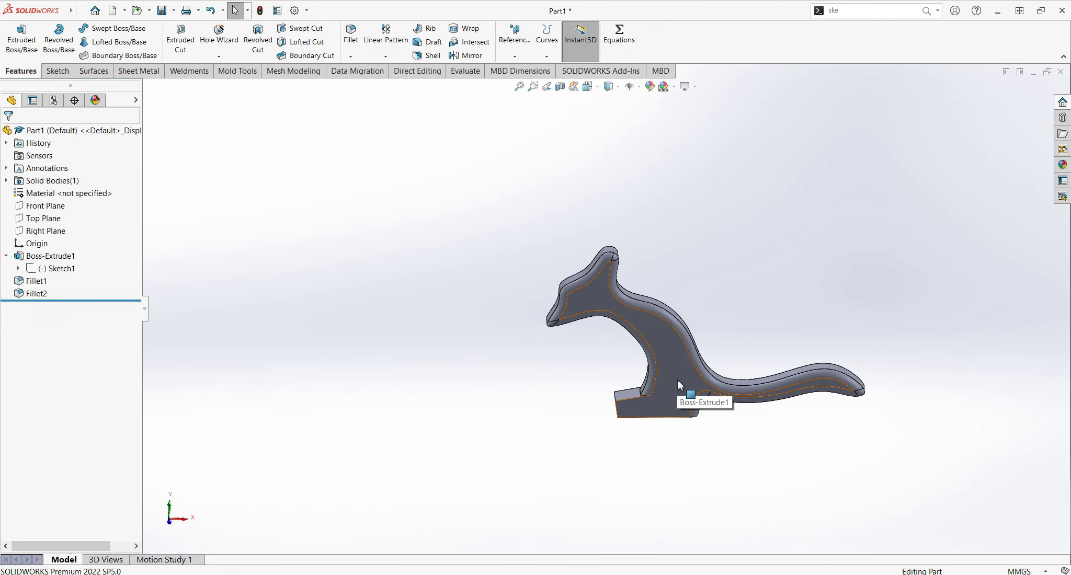
Step: Sketch an arch of lines and a tangent arc on the arm's flat front face
click(681, 394)
click(731, 352)
key(l)
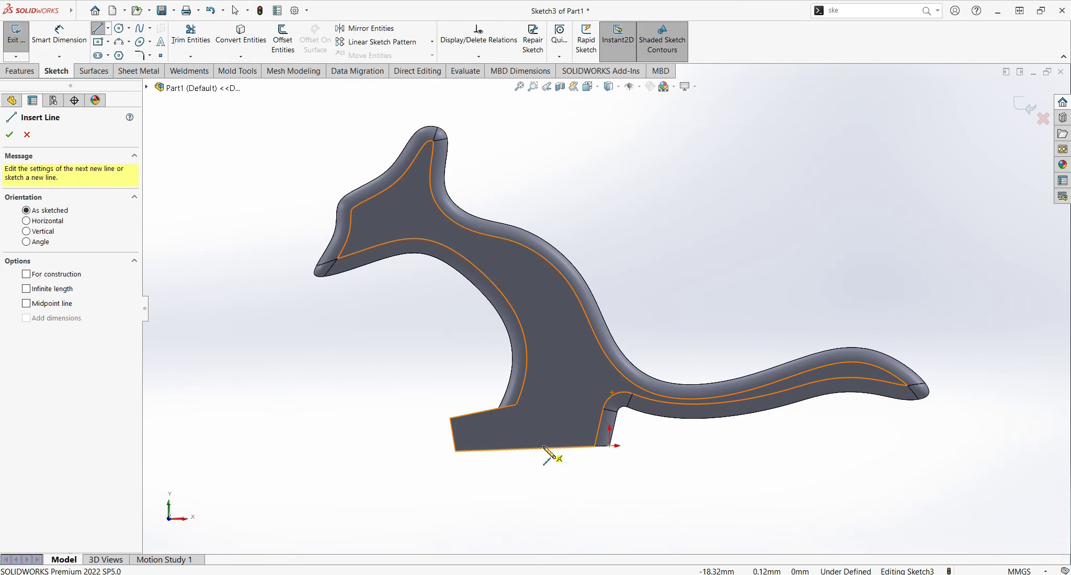
click(540, 448)
click(538, 389)
click(598, 382)
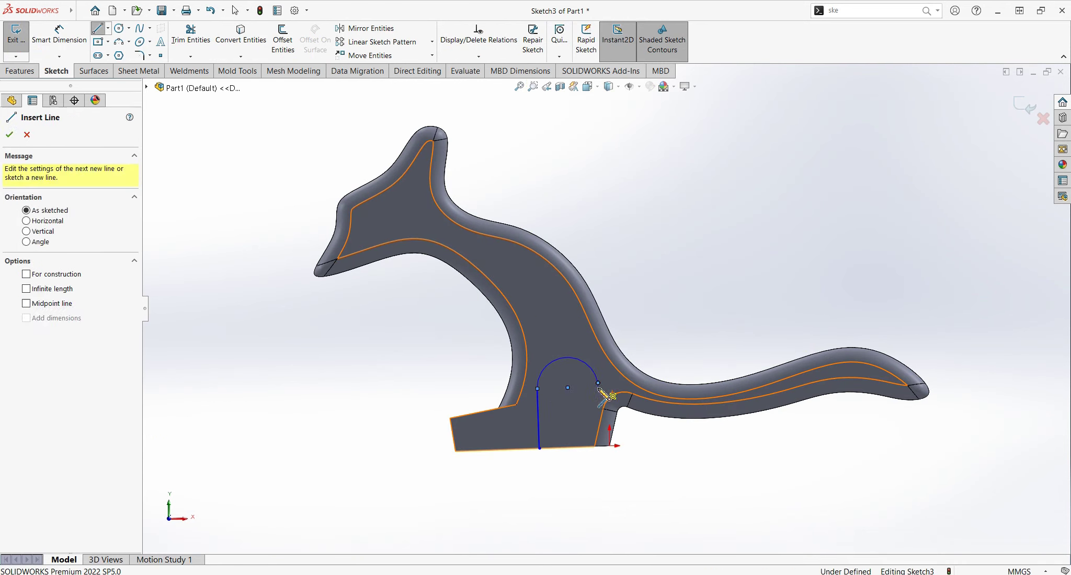
click(610, 446)
key(Escape)
drag(597, 382, 613, 388)
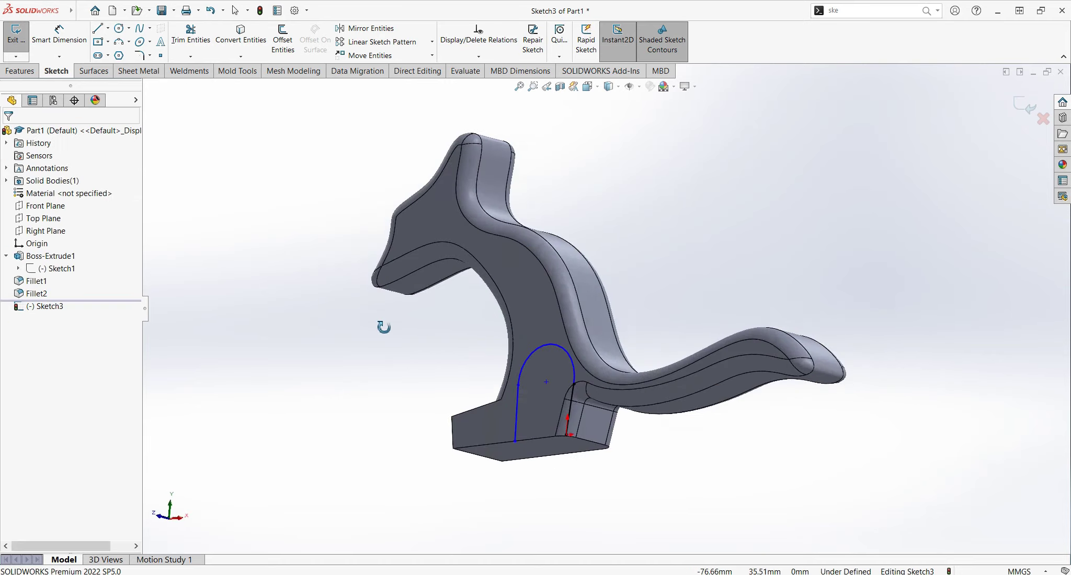
Step: Close the arch sketch and delete it from the feature tree
middle_drag(383, 323, 426, 366)
click(1023, 106)
mouse_move(50, 306)
mouse_down()
mouse_move(46, 278)
mouse_move(110, 374)
mouse_up()
key(Delete)
key(Return)
Step: On a new face sketch, draw the arch's vertical lines and tangent arc top
click(633, 167)
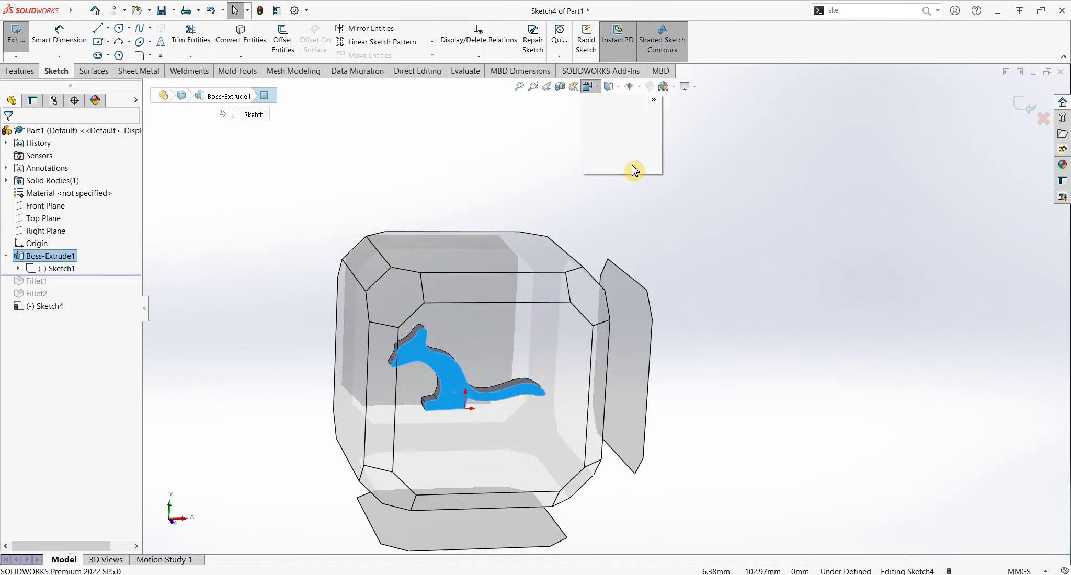
click(101, 35)
click(513, 358)
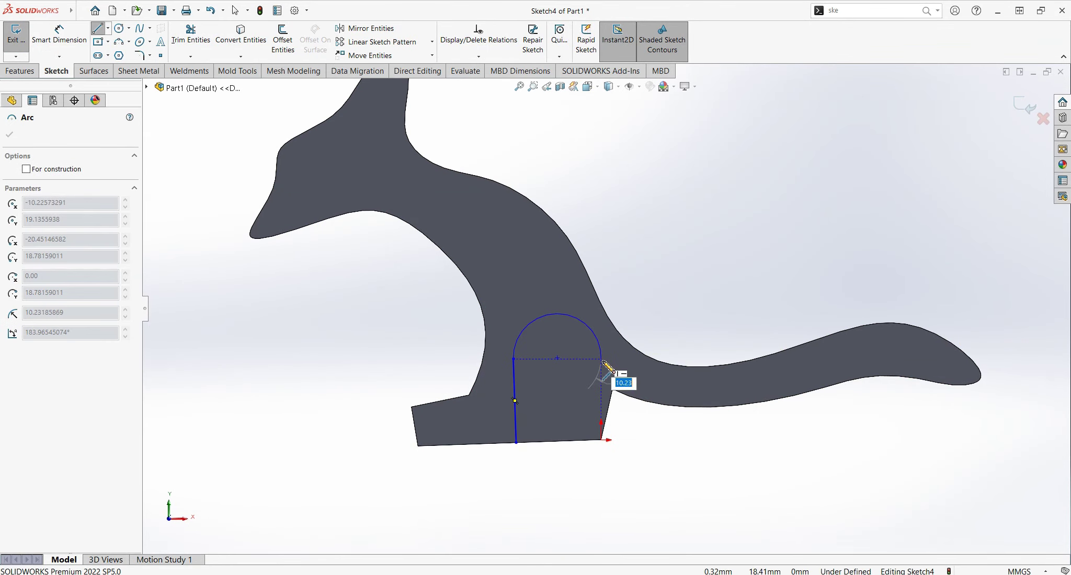
click(602, 359)
click(602, 439)
key(Escape)
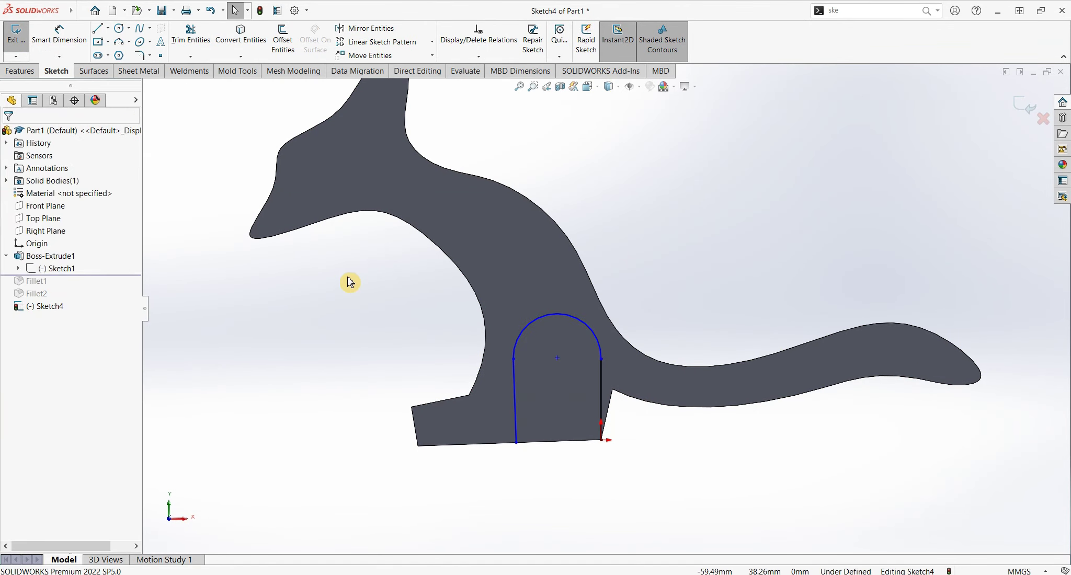
Step: Close the profile with lines from the base's bottom-left corner to the arch and origin
key(l)
click(417, 446)
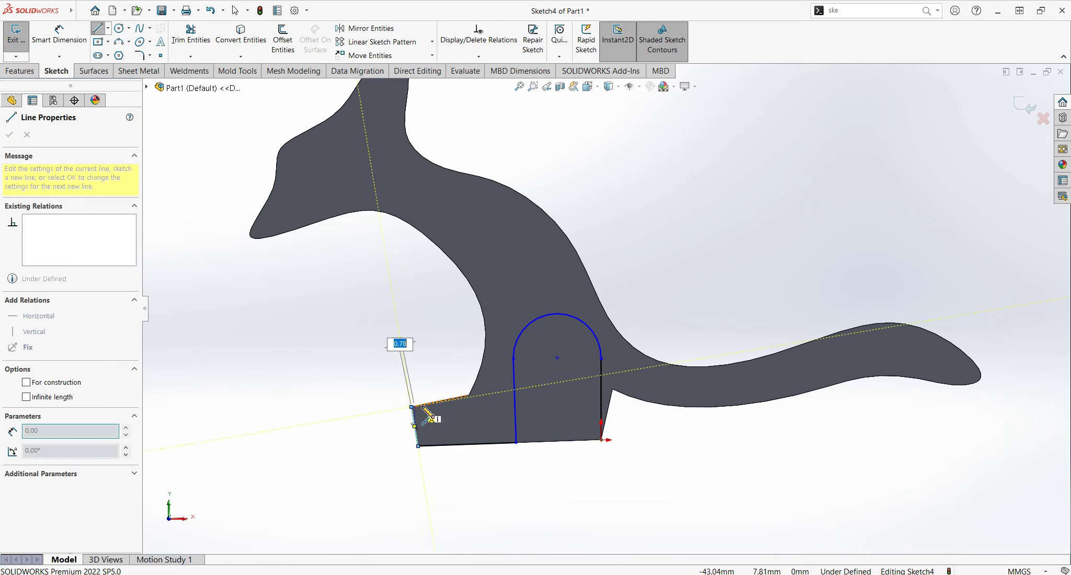
click(514, 386)
key(Escape)
click(190, 35)
click(515, 419)
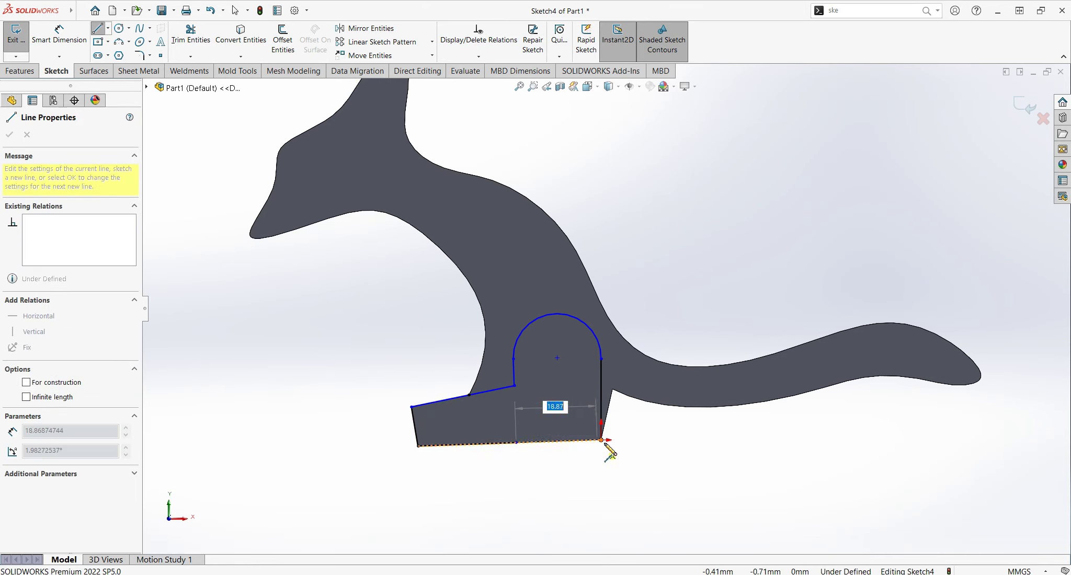
key(Escape)
Step: Extrude the arch profile 3 mm and mirror Boss-Extrude2 about the Front Plane
key(e)
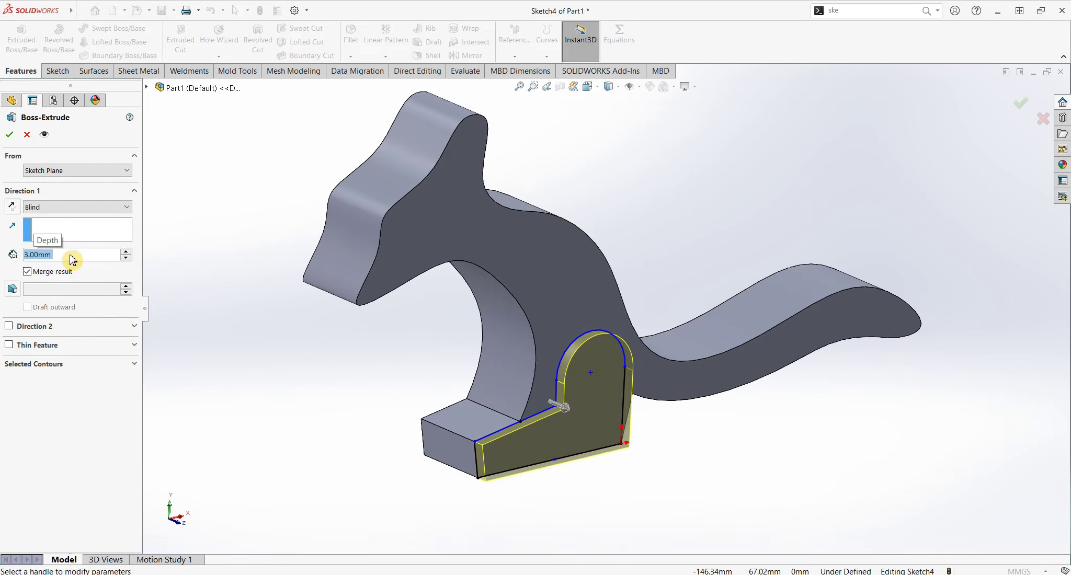
key(Return)
click(467, 55)
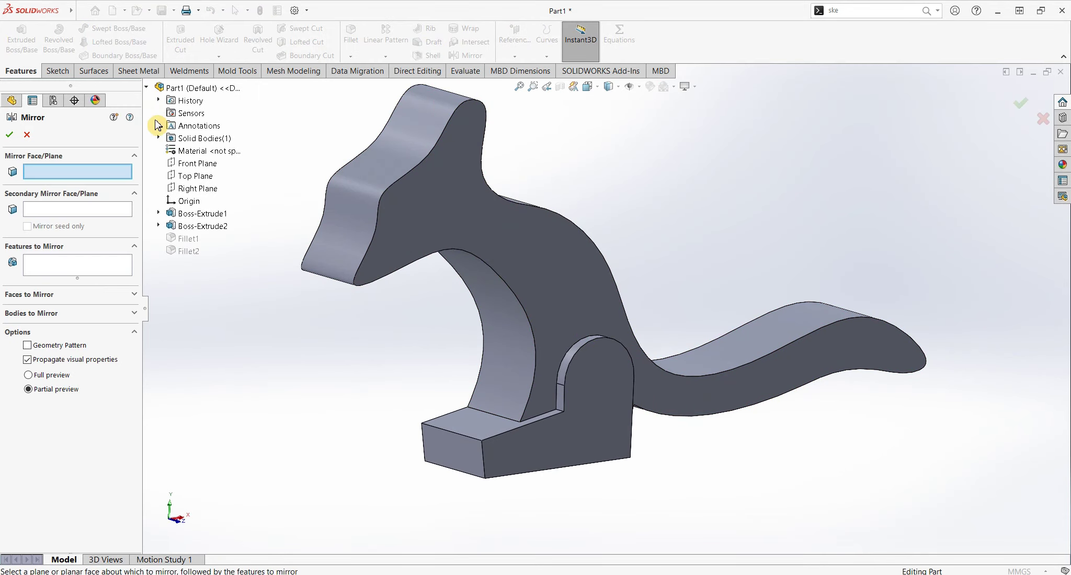
click(197, 163)
click(203, 226)
click(9, 134)
Step: Round the base block edges with a 4 mm fillet
middle_drag(249, 309, 414, 338)
scroll(413, 338, up, 5)
click(350, 40)
click(523, 397)
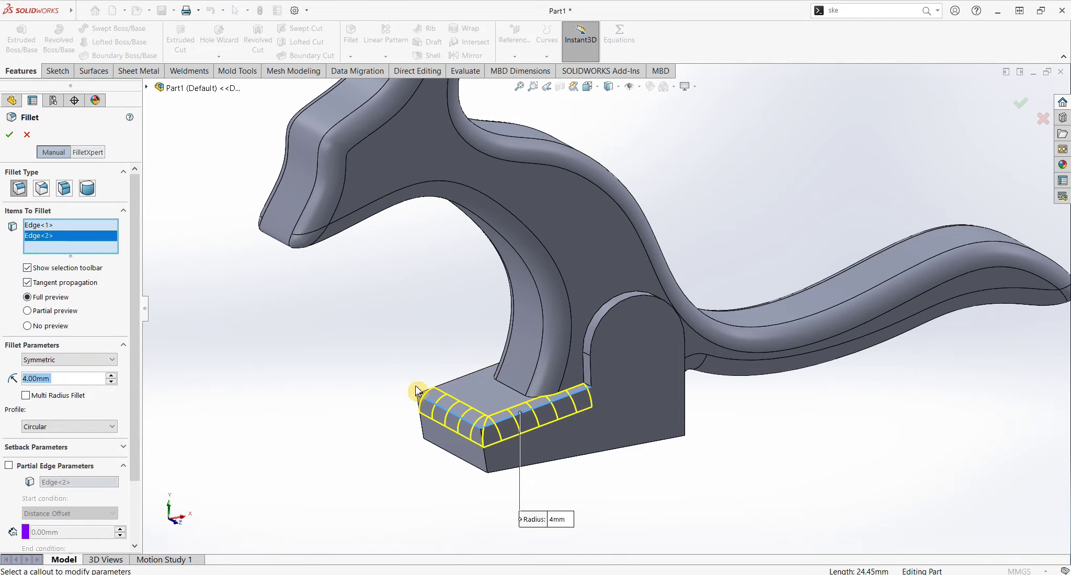
click(482, 460)
click(576, 435)
scroll(575, 398, up, 3)
key(Return)
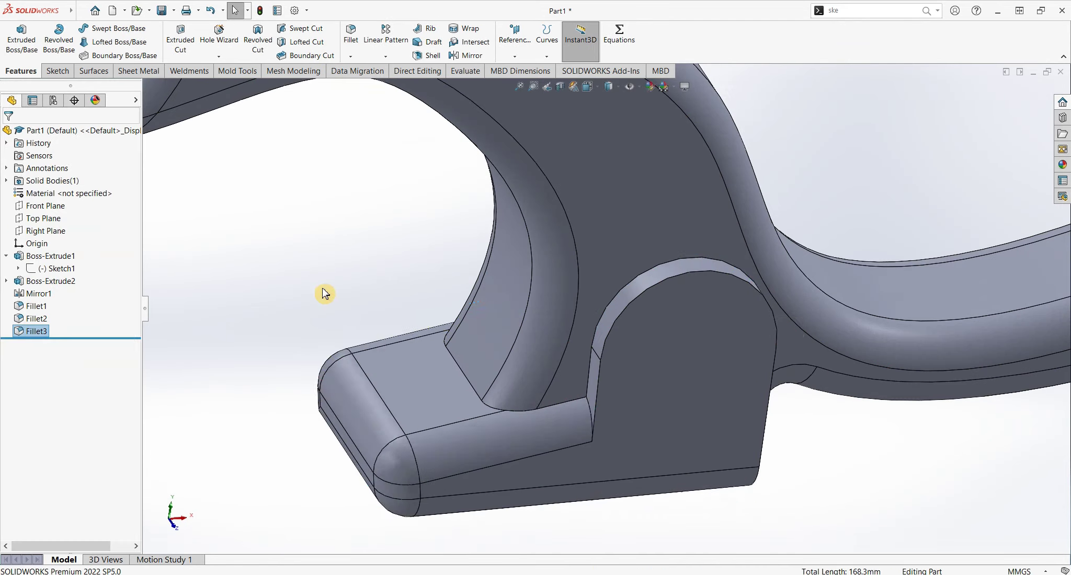
middle_drag(323, 297, 453, 322)
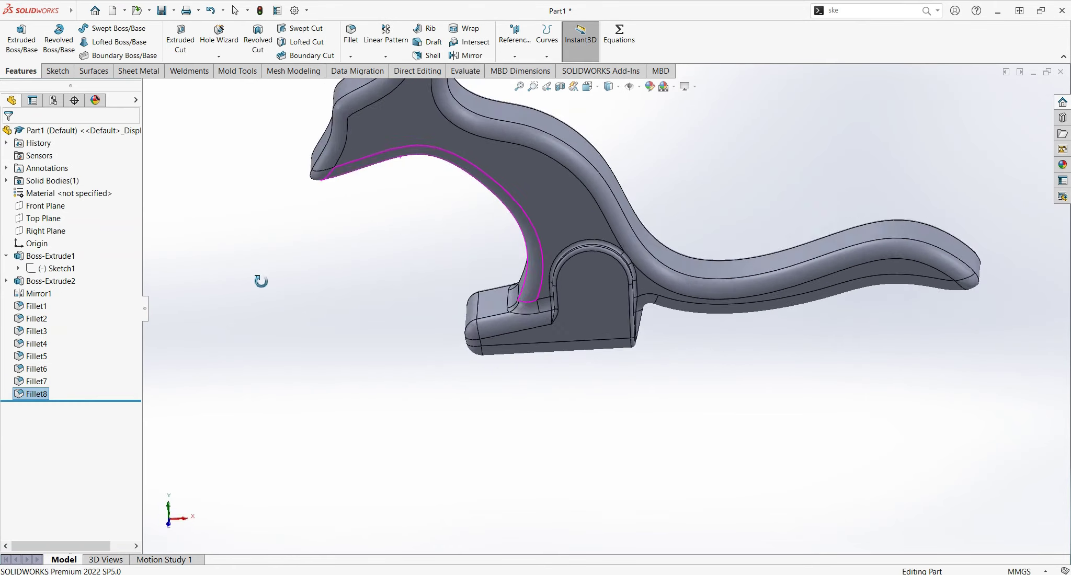
Step: Sketch an ellipse eye on the head's front face and extrude it
mouse_move(261, 281)
middle_down()
mouse_move(432, 268)
mouse_move(487, 227)
middle_up()
click(377, 230)
click(359, 210)
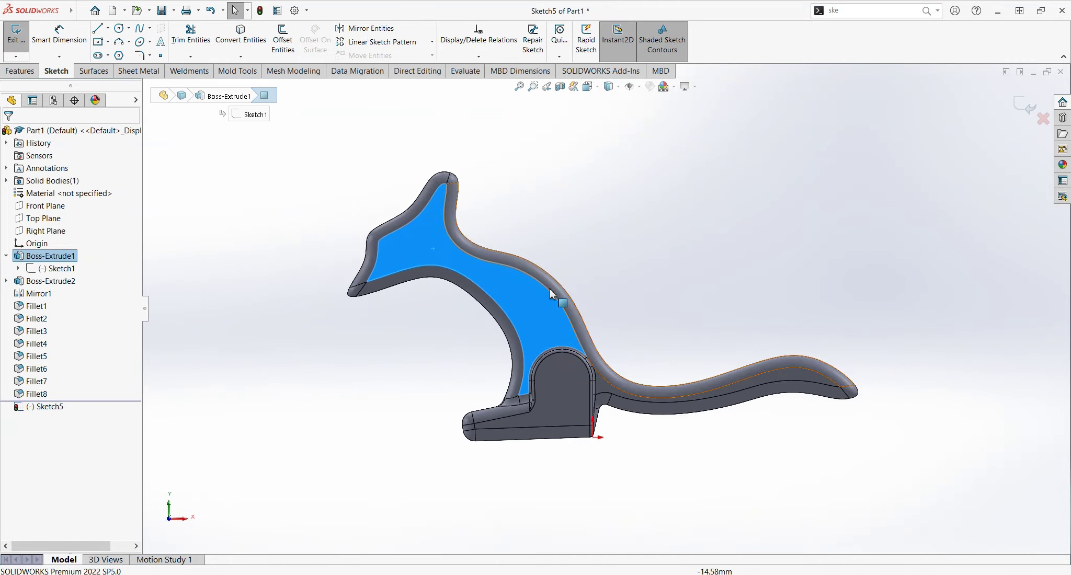
click(142, 46)
scroll(343, 207, down, 3)
click(414, 252)
scroll(366, 219, up, 5)
key(e)
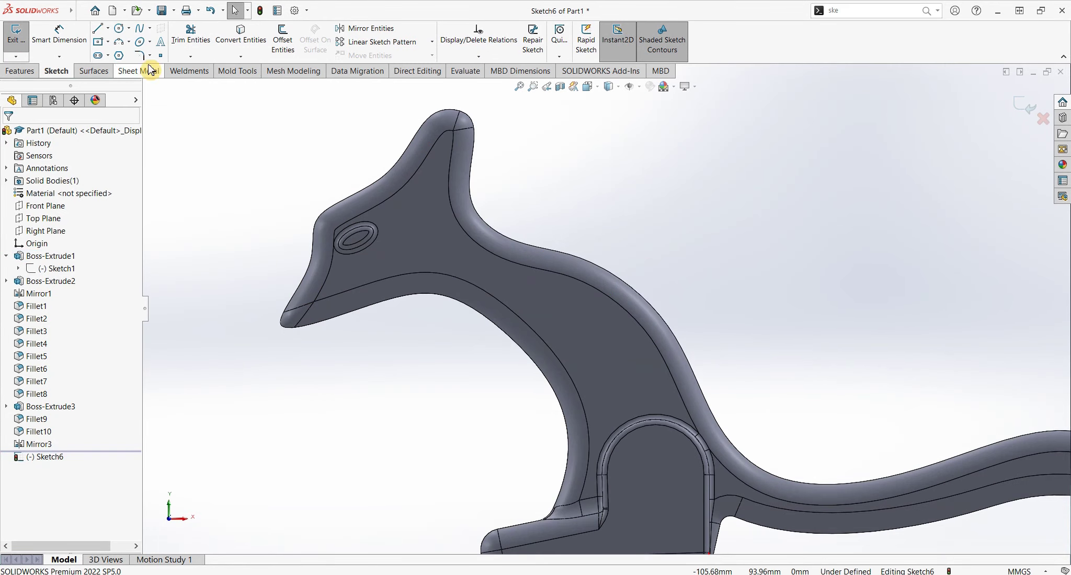
Step: Sketch Ø2 mm circles under the beak, move one toward the tip, and pattern it linearly
click(119, 28)
click(332, 327)
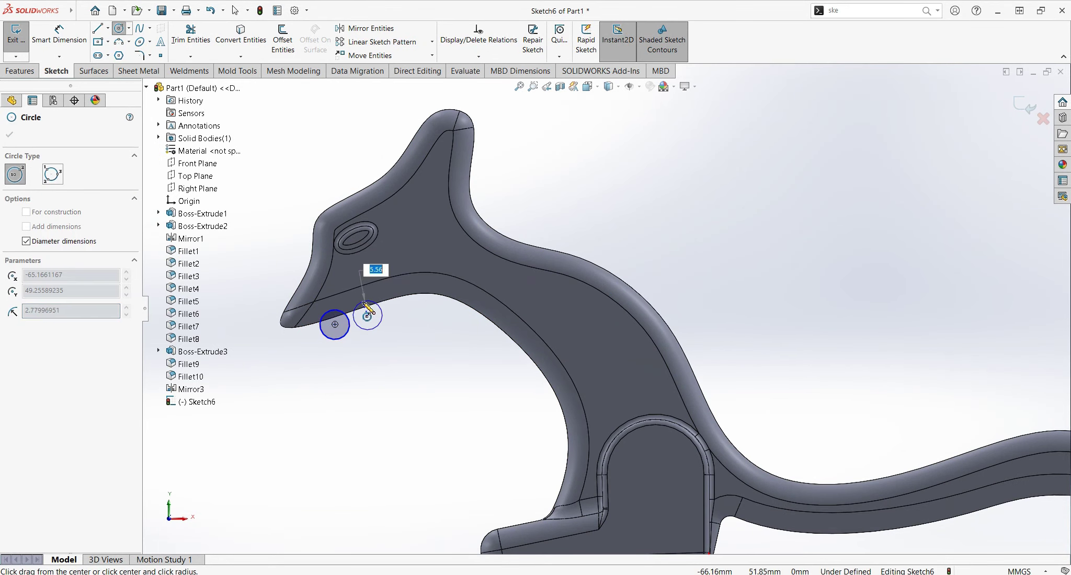
click(368, 314)
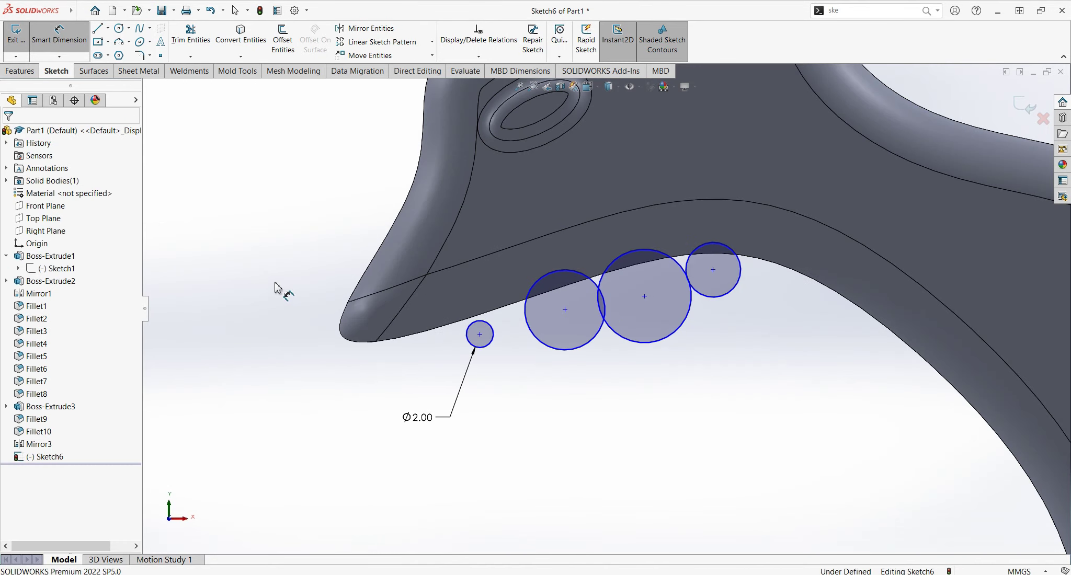
drag(480, 334, 436, 333)
click(432, 41)
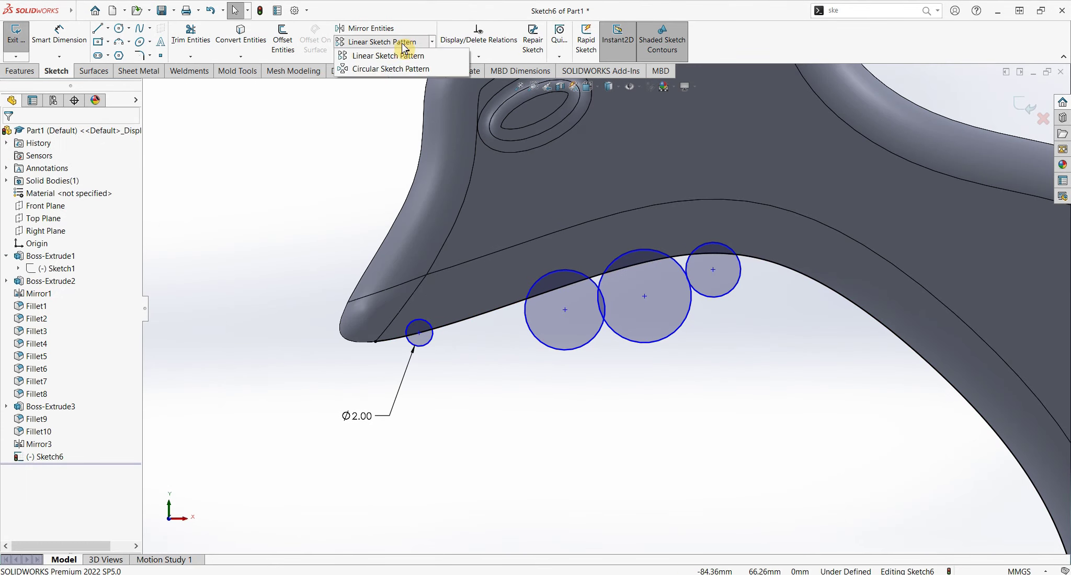
click(382, 42)
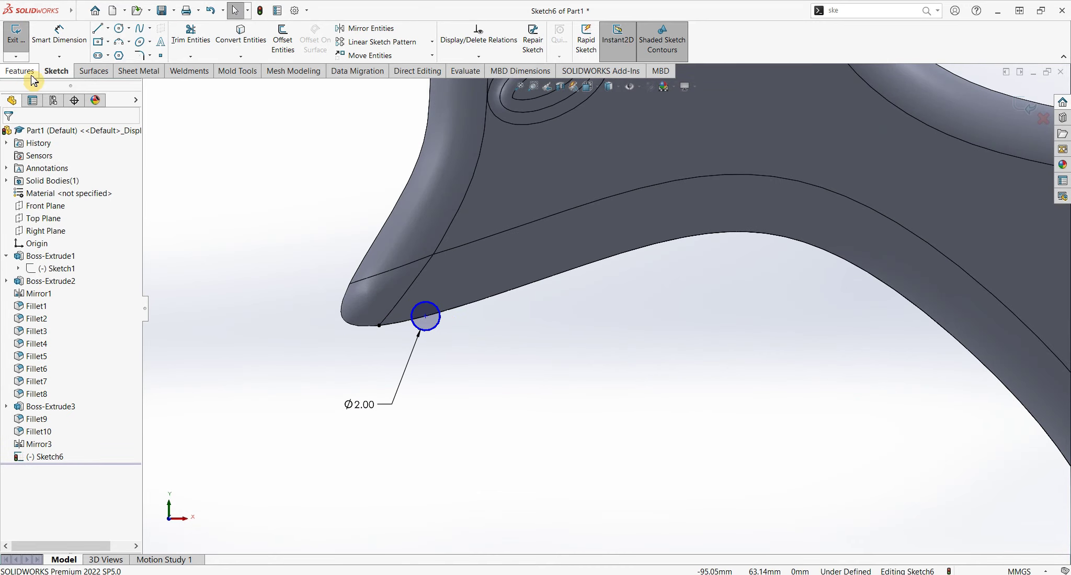
Step: Cut the circle Through All as Cut-Extrude1
click(20, 71)
click(180, 40)
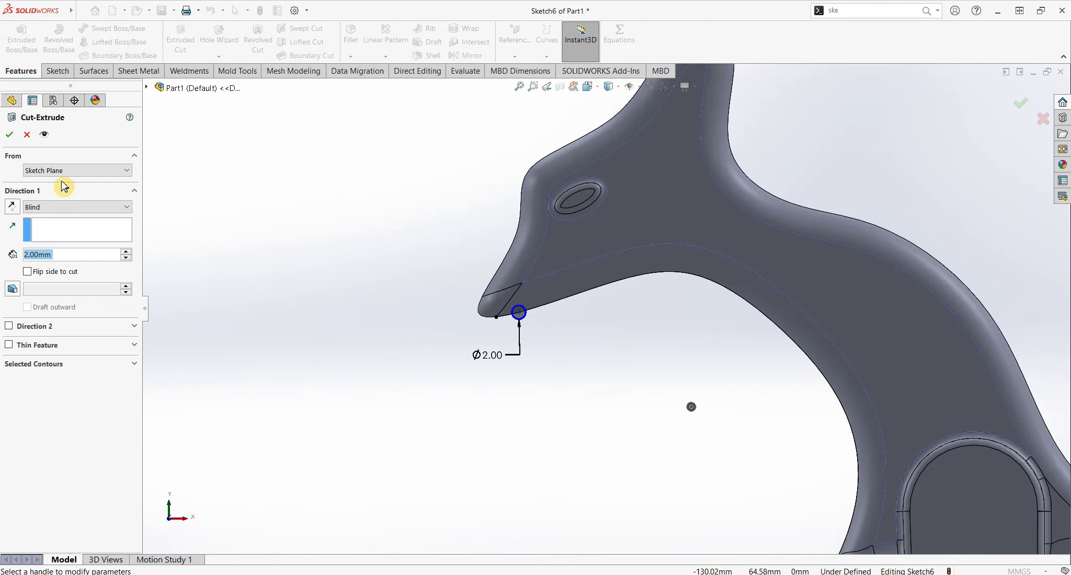
click(79, 205)
click(79, 228)
click(22, 134)
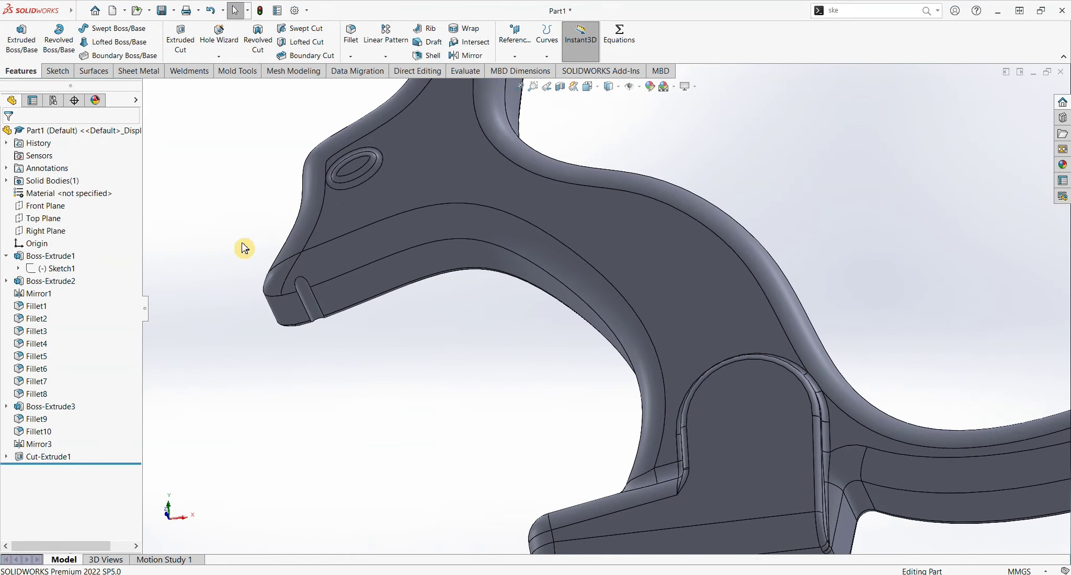
click(460, 188)
Step: Finish the curve pattern of the beak notch with 3 mm spacing between notches
click(469, 168)
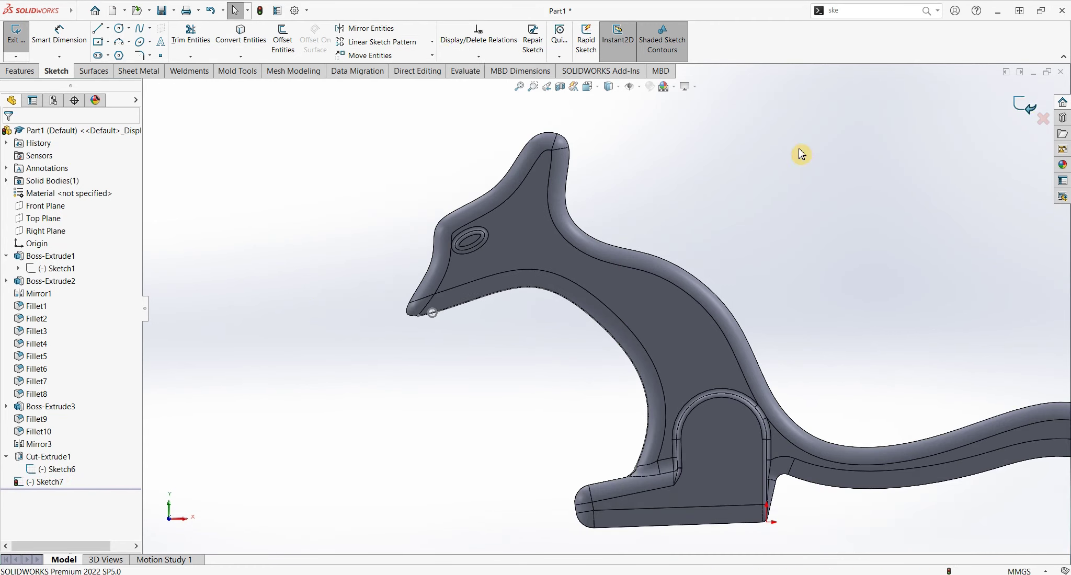
key(ctrl+b)
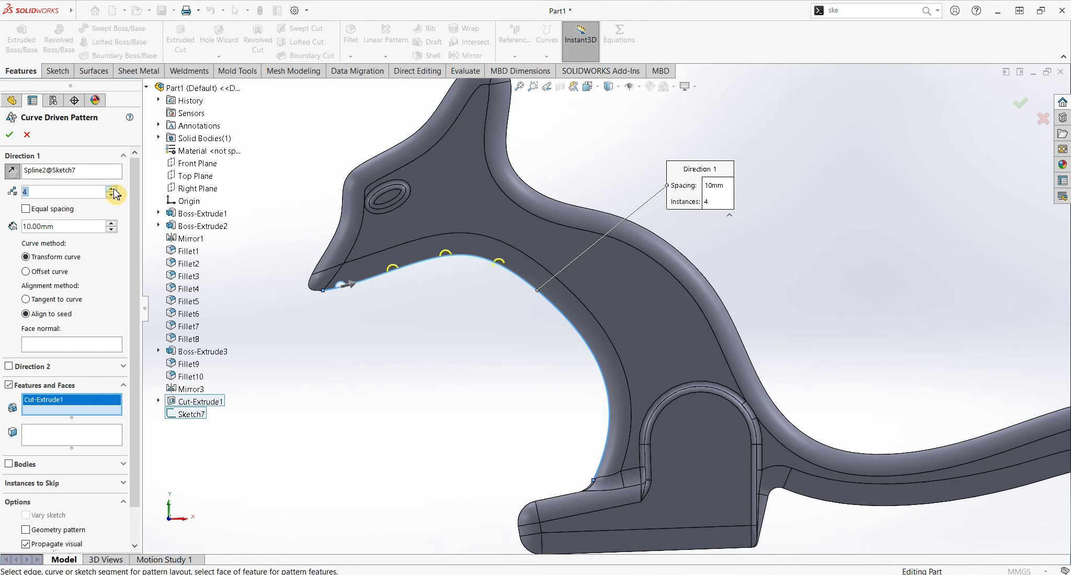
key(Return)
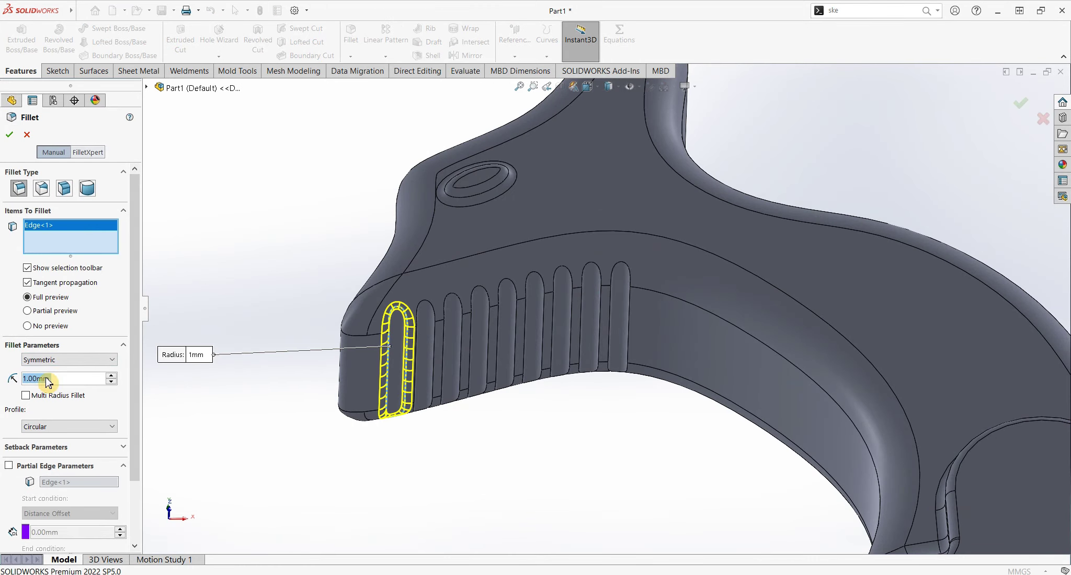
Step: Round all the groove edges with a 1 mm fillet and view the part at an angle
click(447, 325)
key(Return)
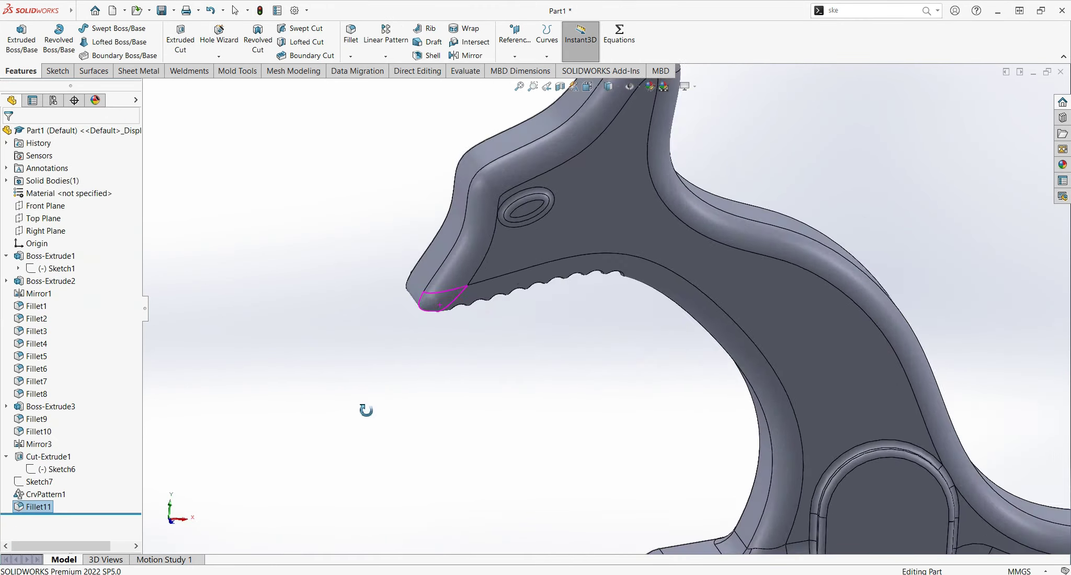
mouse_move(591, 302)
middle_down()
mouse_move(717, 313)
mouse_move(650, 324)
middle_up()
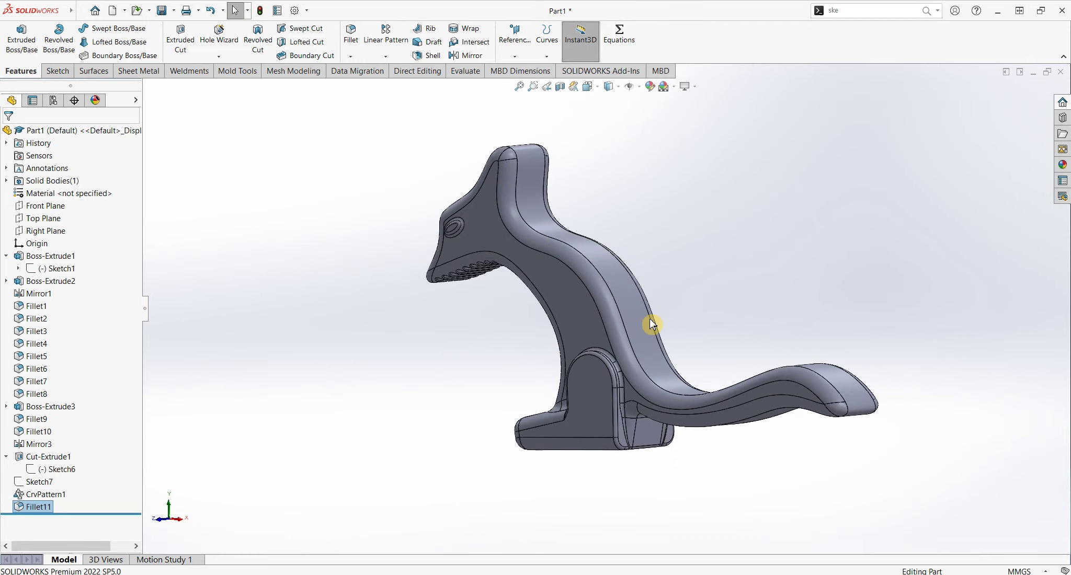
Step: Sketch a four-sided window outline on the arm's side face
scroll(650, 324, down, 3)
click(712, 385)
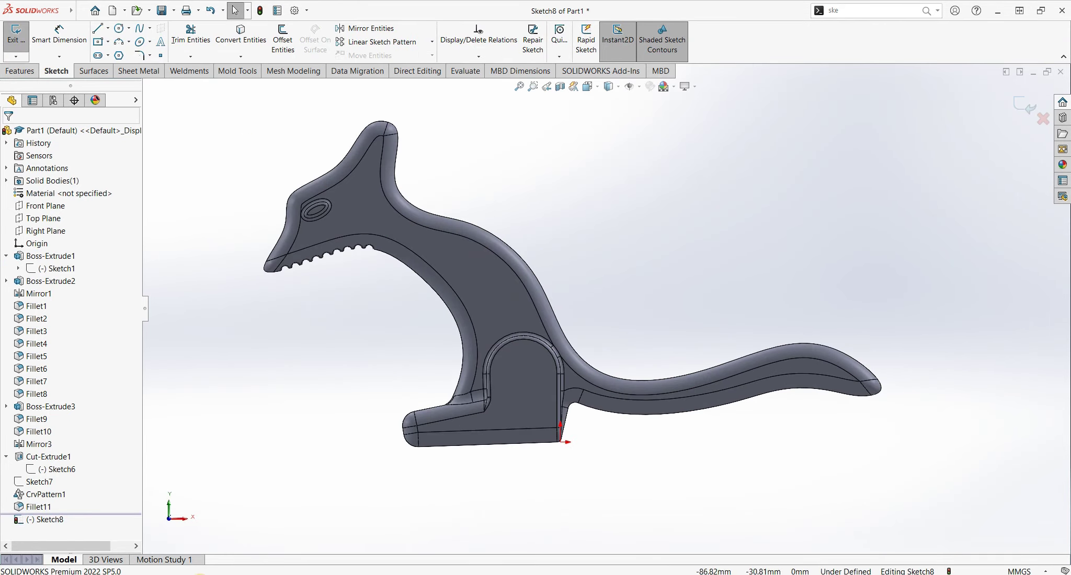
click(598, 275)
click(557, 299)
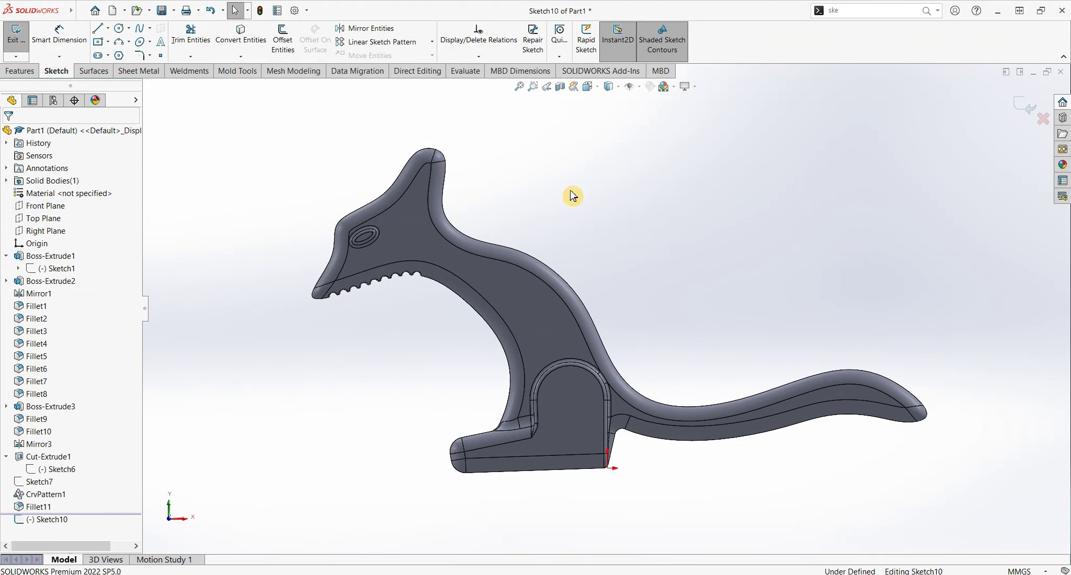
key(l)
click(446, 302)
click(500, 223)
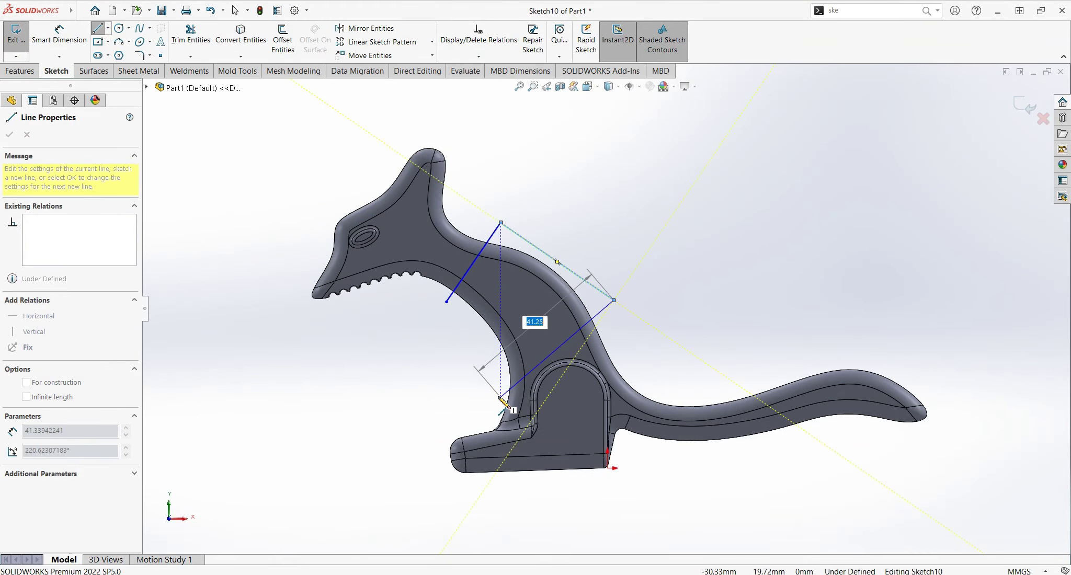
Step: Cut the window mid-plane through the neck and round its edges at 2 mm
click(502, 401)
click(39, 289)
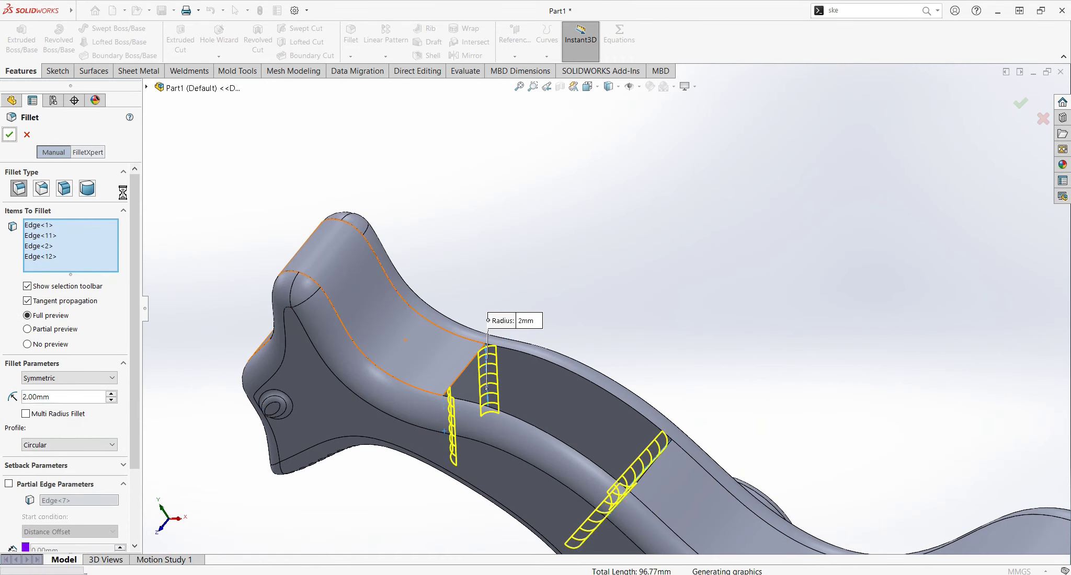
key(Return)
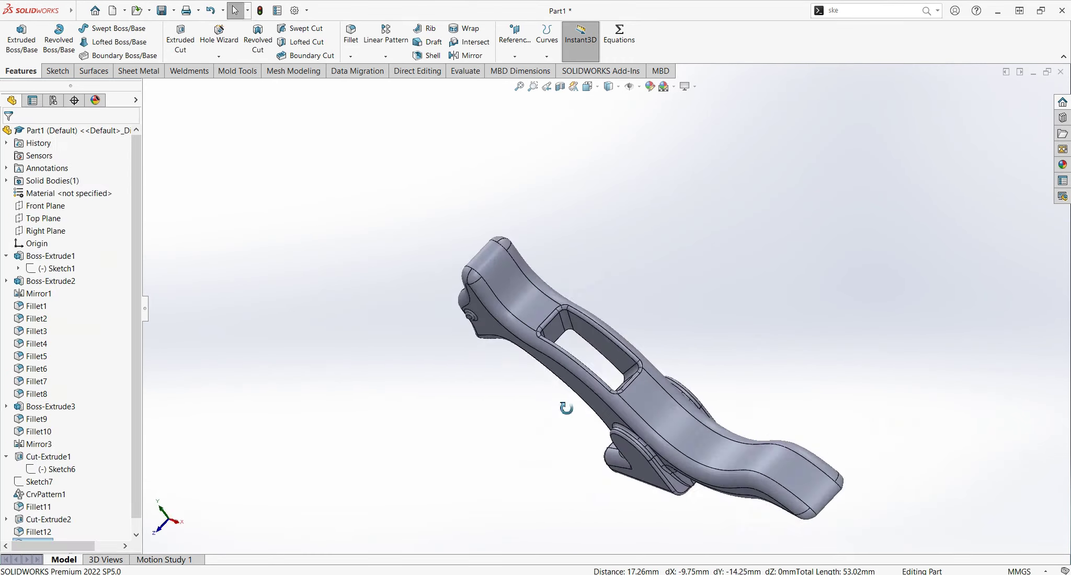
mouse_move(564, 406)
middle_down()
mouse_move(626, 289)
mouse_move(619, 285)
mouse_move(641, 294)
middle_up()
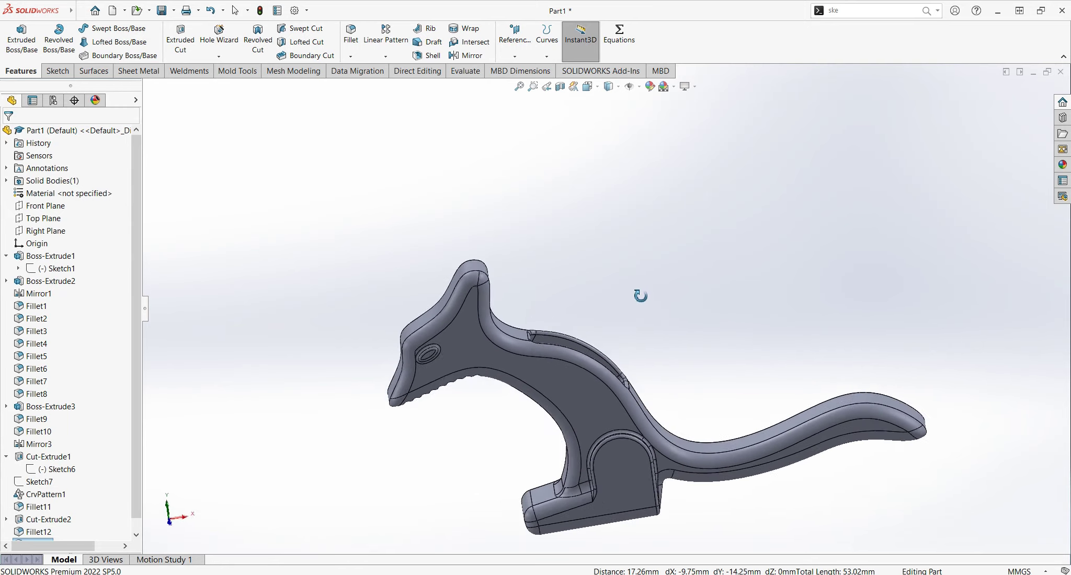
Step: Sketch a dividing line across the tail base on the side face, viewed normal to it
click(578, 420)
click(588, 86)
click(647, 144)
key(l)
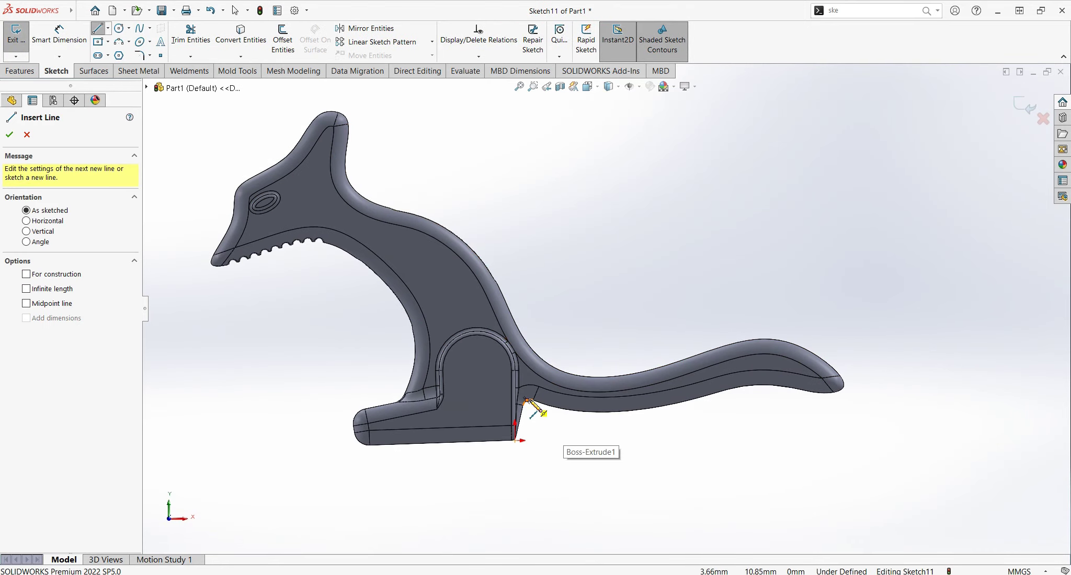
click(530, 405)
key(Escape)
Step: Split the part into separate bodies along Sketch11's line
click(418, 70)
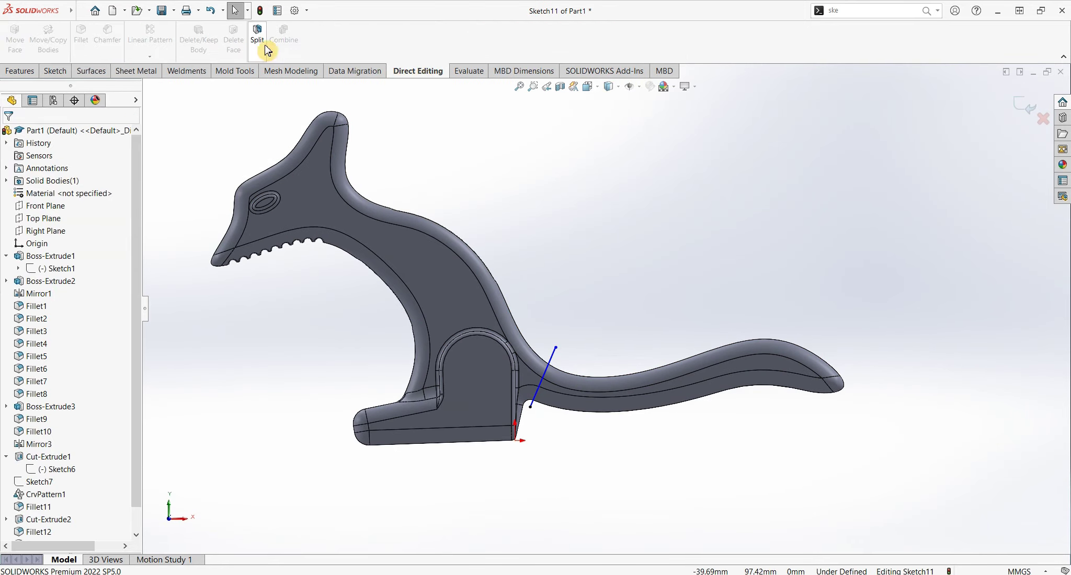
click(257, 35)
click(69, 251)
click(11, 136)
mouse_move(564, 336)
middle_down()
mouse_move(574, 390)
mouse_move(585, 350)
middle_up()
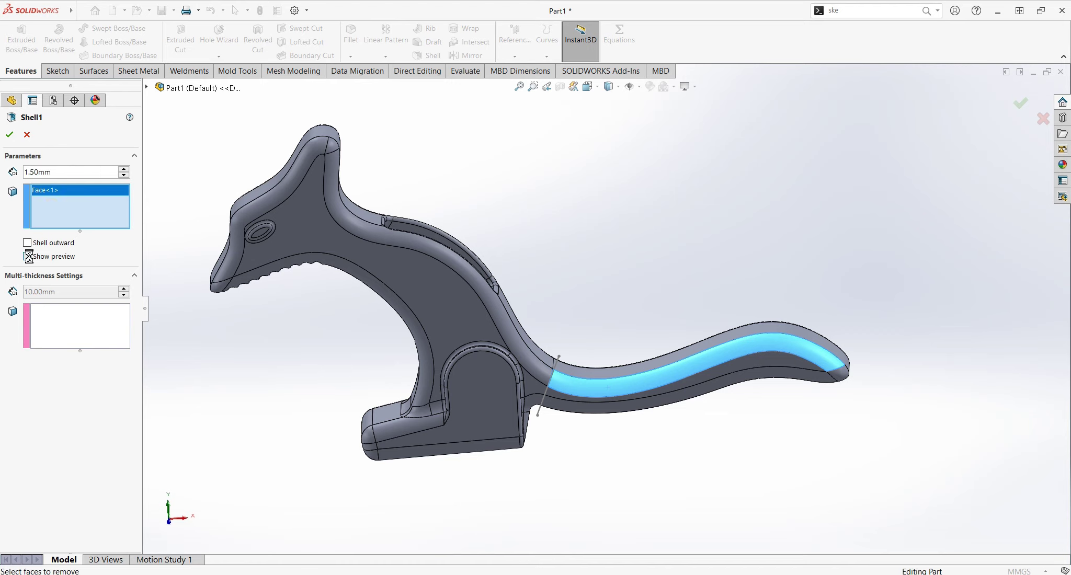
Step: Try shelling the tail handle body, abandon it, and reopen Sketch11 for editing
click(85, 215)
click(670, 371)
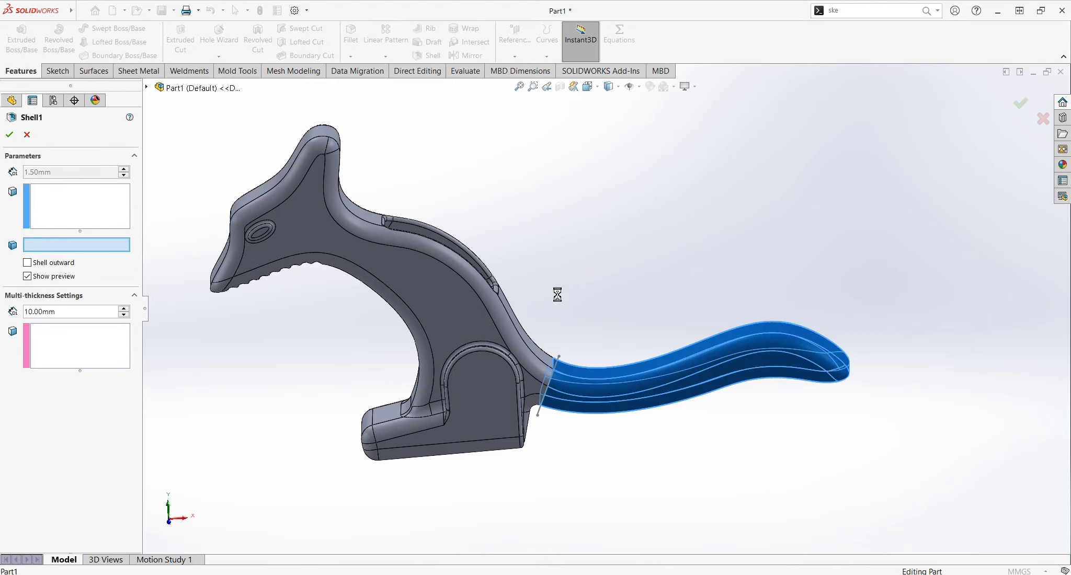
key(Return)
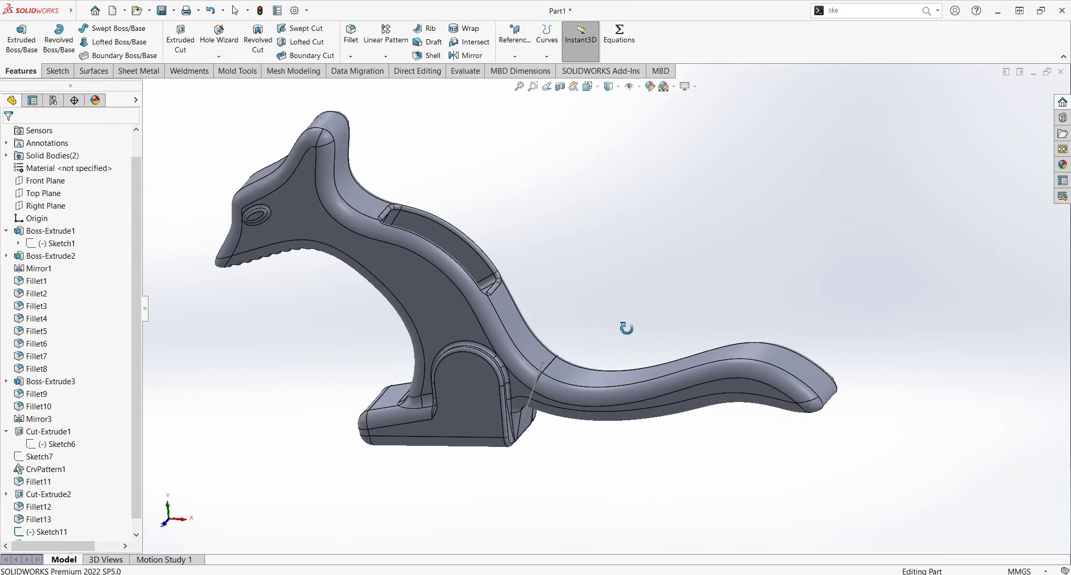
click(52, 532)
Step: Add a second split line near the tail tip, dividing the part into three bodies
scroll(754, 359, up, 2)
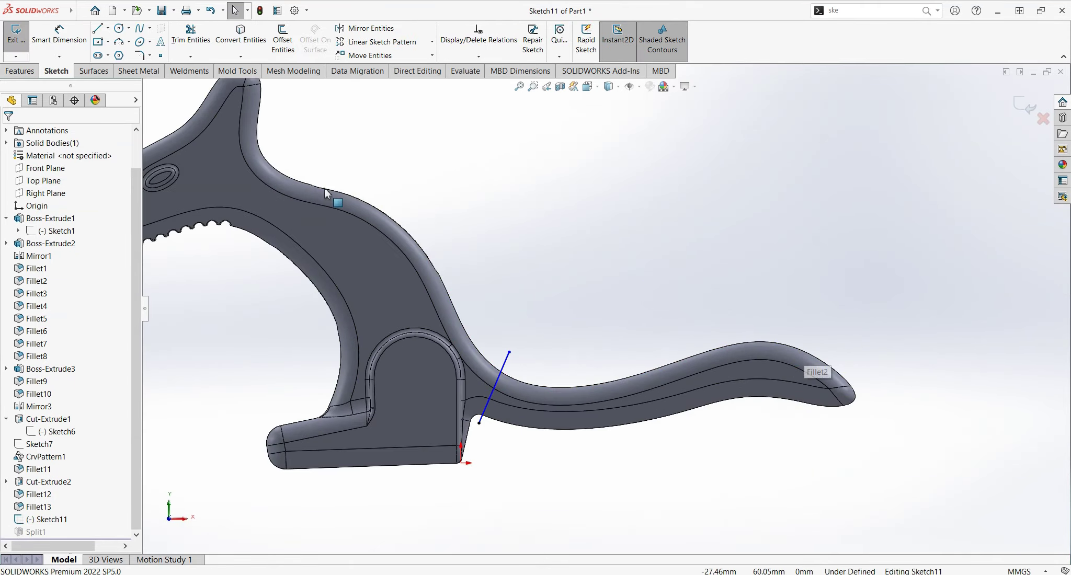
drag(787, 410, 842, 346)
right_click(842, 347)
click(868, 361)
click(1025, 110)
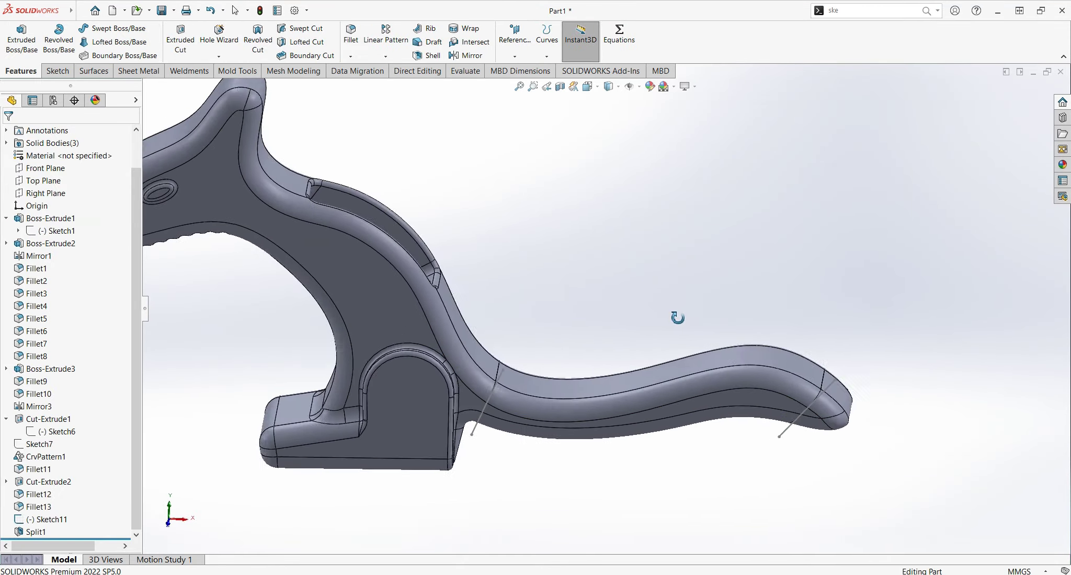
Step: Shell the middle tail body with its top face left open
click(432, 57)
click(596, 418)
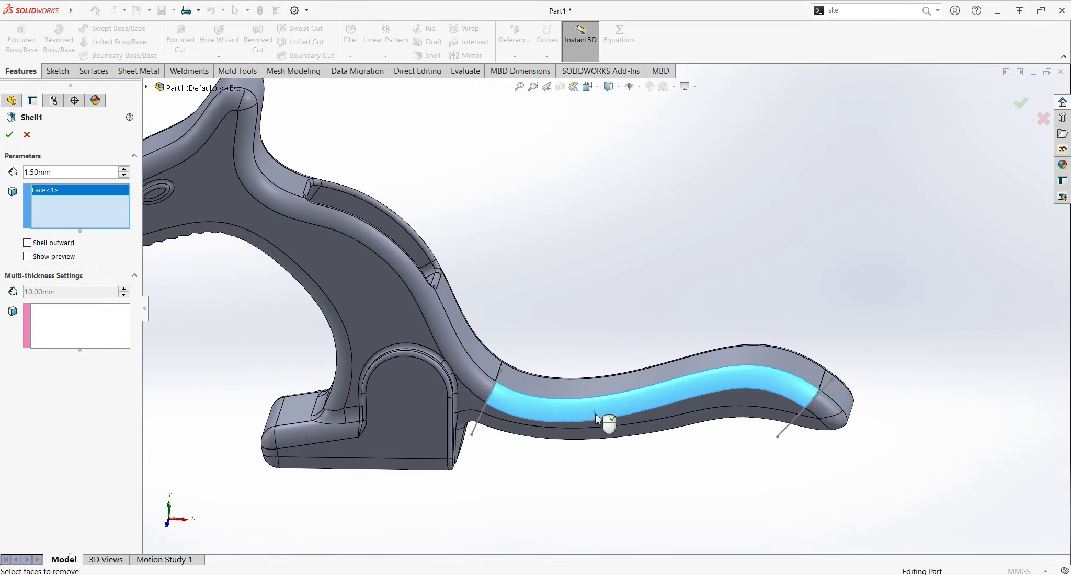
click(46, 256)
mouse_move(488, 248)
middle_down()
mouse_move(474, 416)
mouse_move(523, 296)
mouse_move(502, 304)
mouse_move(559, 303)
mouse_move(626, 330)
middle_up()
key(Return)
click(47, 533)
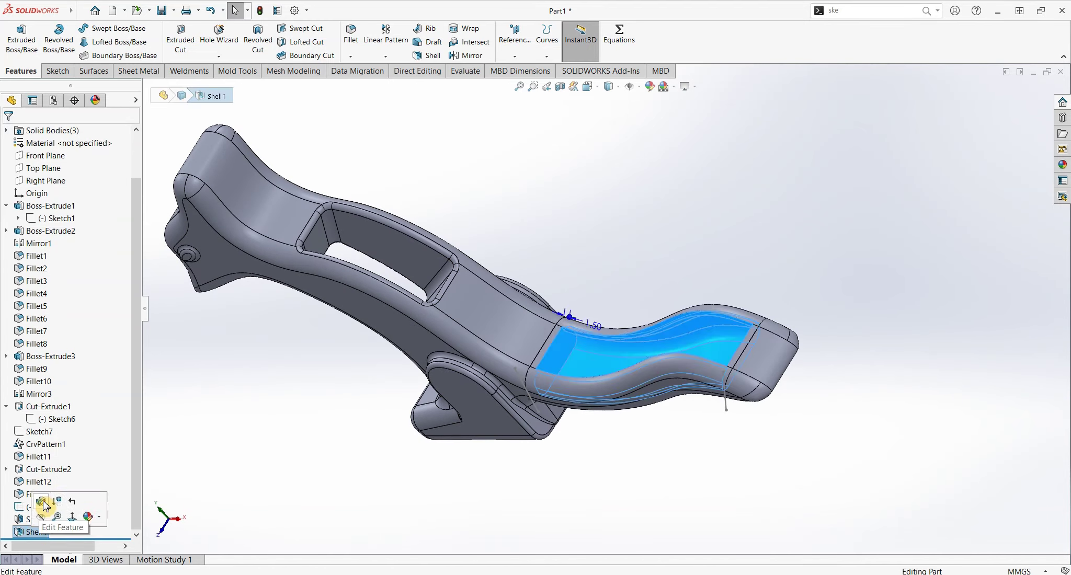
click(31, 518)
key(Return)
Step: Hide the Split1[2] and Split1[3] bodies
click(6, 130)
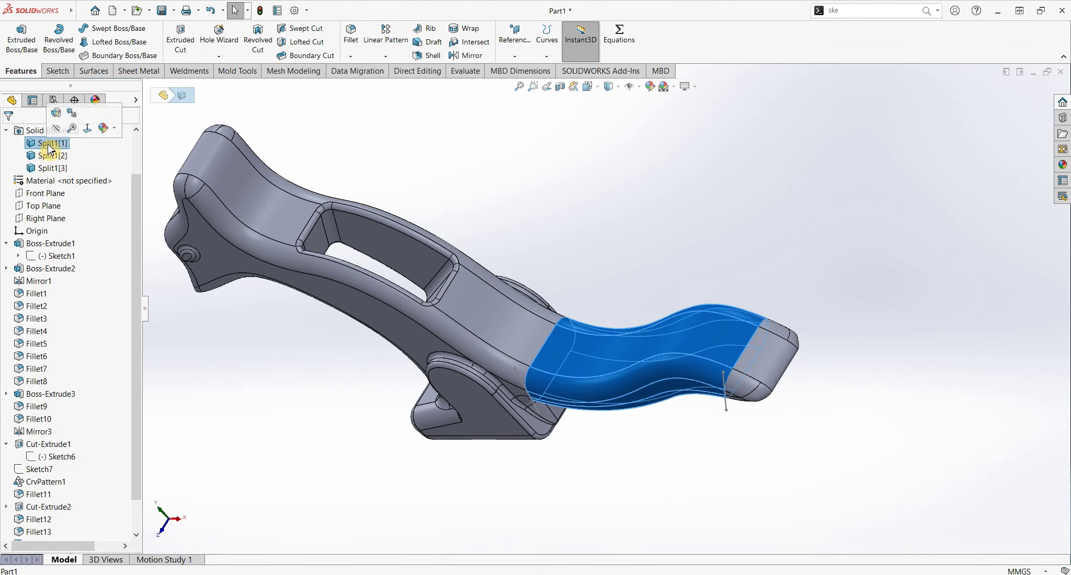
click(53, 155)
shift+click(52, 167)
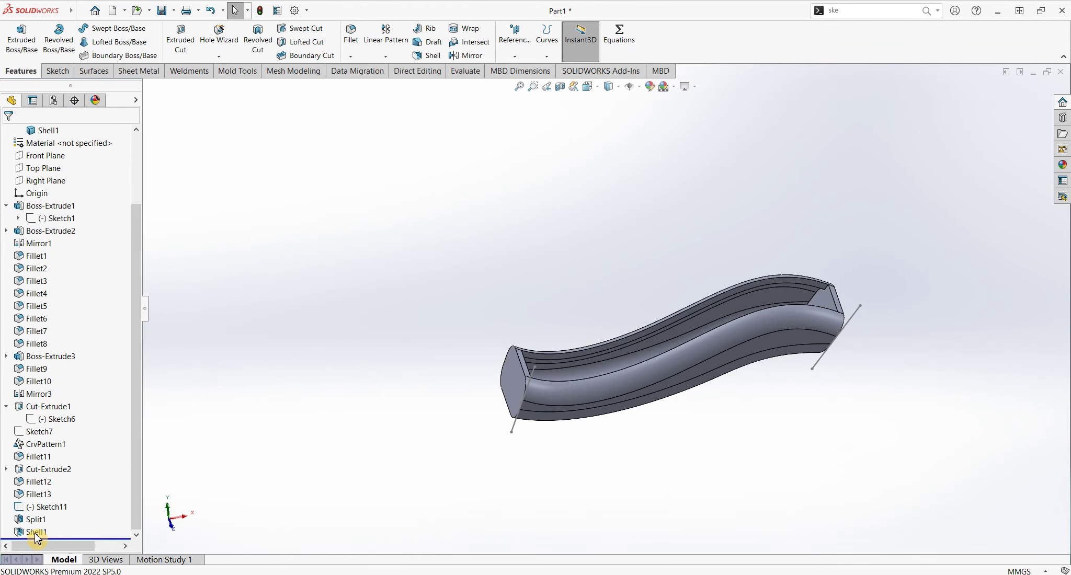
Step: Open both tail ends in Shell1 and keep its 3 mm wall thickness
double_click(37, 533)
click(813, 329)
click(707, 393)
mouse_move(812, 329)
middle_down()
mouse_move(707, 393)
mouse_move(248, 325)
middle_up()
key(Return)
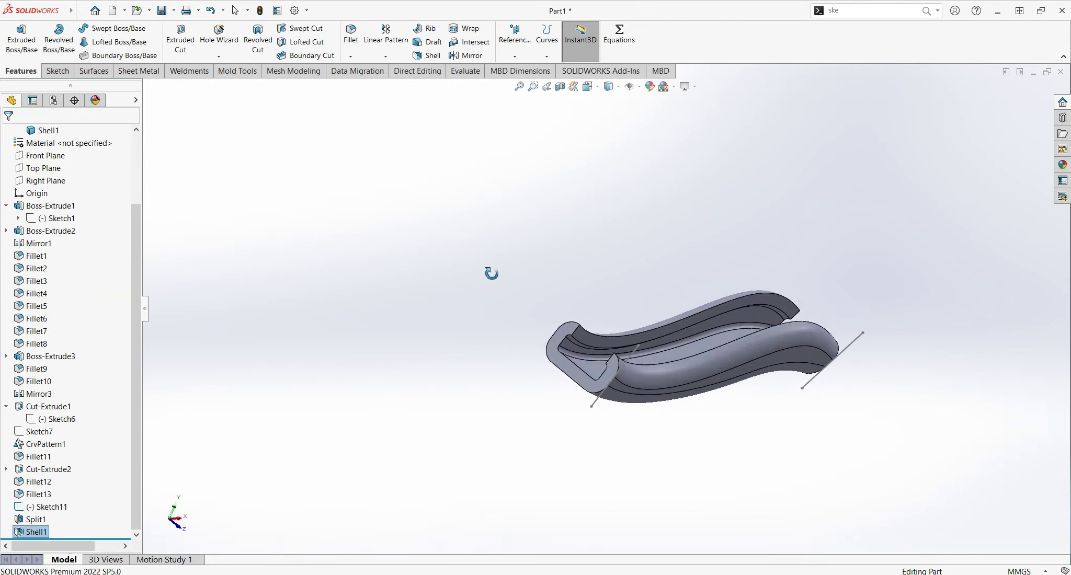
double_click(32, 533)
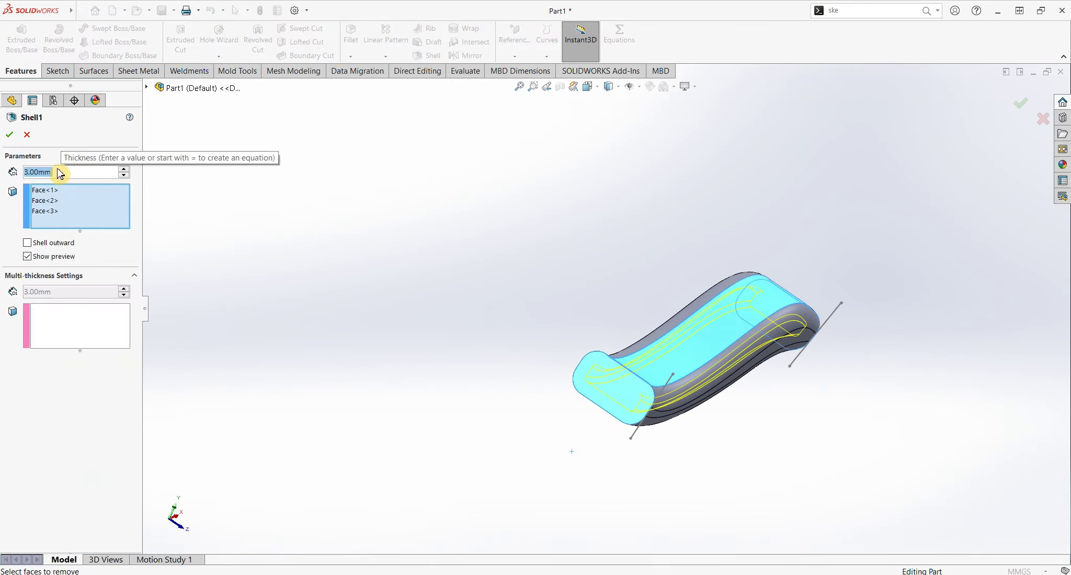
key(Return)
mouse_move(445, 324)
middle_down()
mouse_move(321, 282)
mouse_move(329, 251)
middle_up()
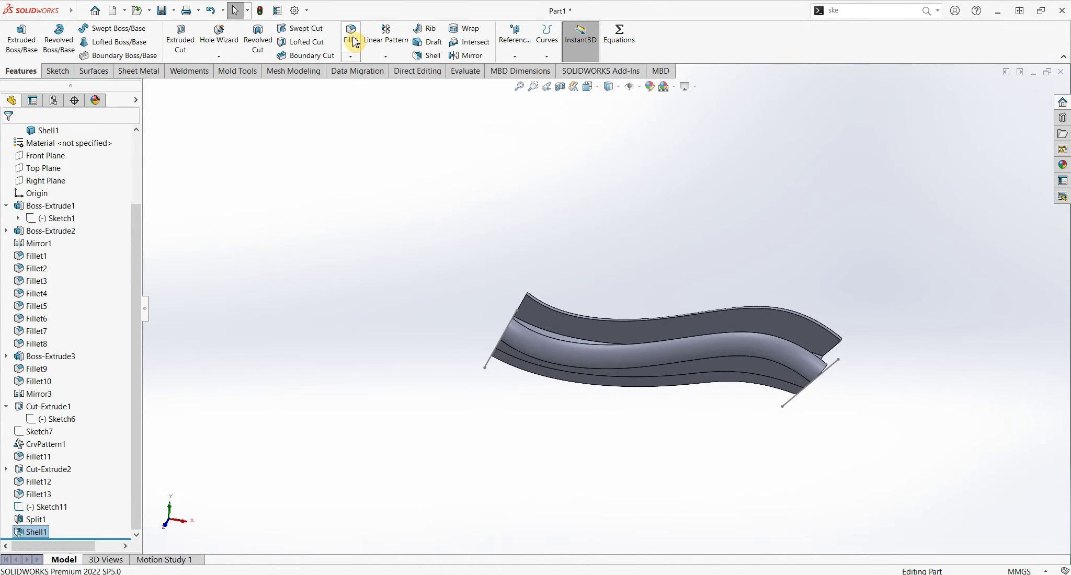
Step: Combine the hollowed tail body with the arm into a single body
scroll(258, 301, down, 5)
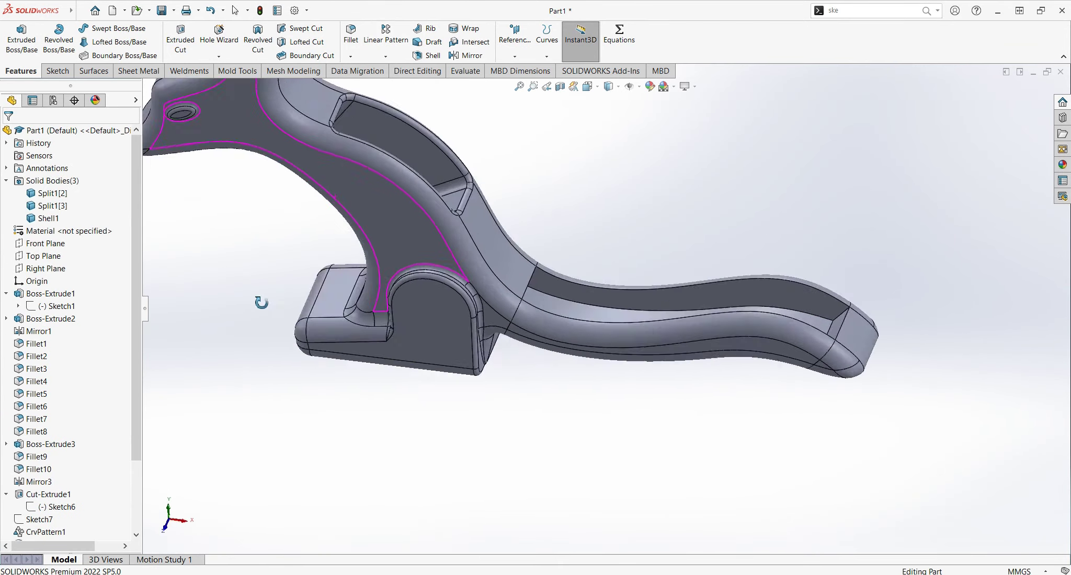
middle_drag(399, 304, 384, 376)
click(417, 70)
click(283, 36)
click(680, 340)
click(26, 167)
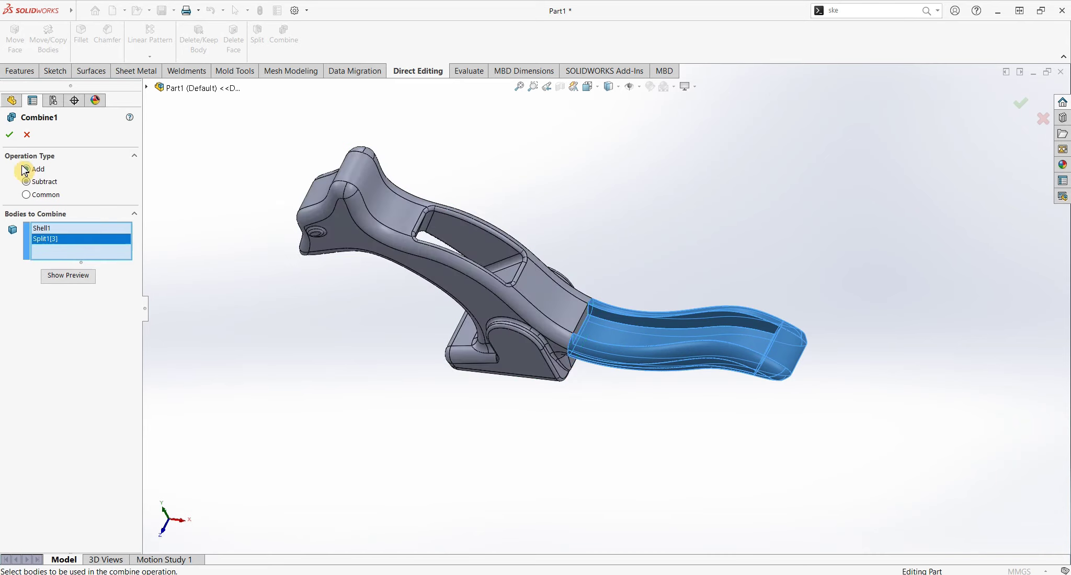
key(Return)
Step: Select the first channel edges for a fillet
middle_drag(272, 306, 223, 148)
click(81, 34)
scroll(587, 329, down, 5)
click(588, 329)
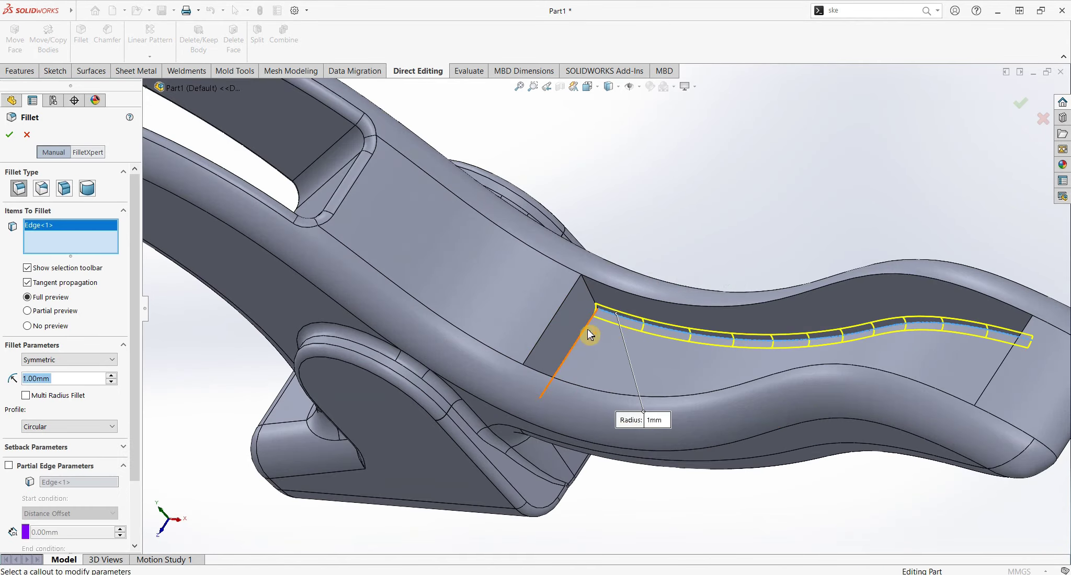
click(608, 286)
scroll(563, 428, up, 5)
click(543, 411)
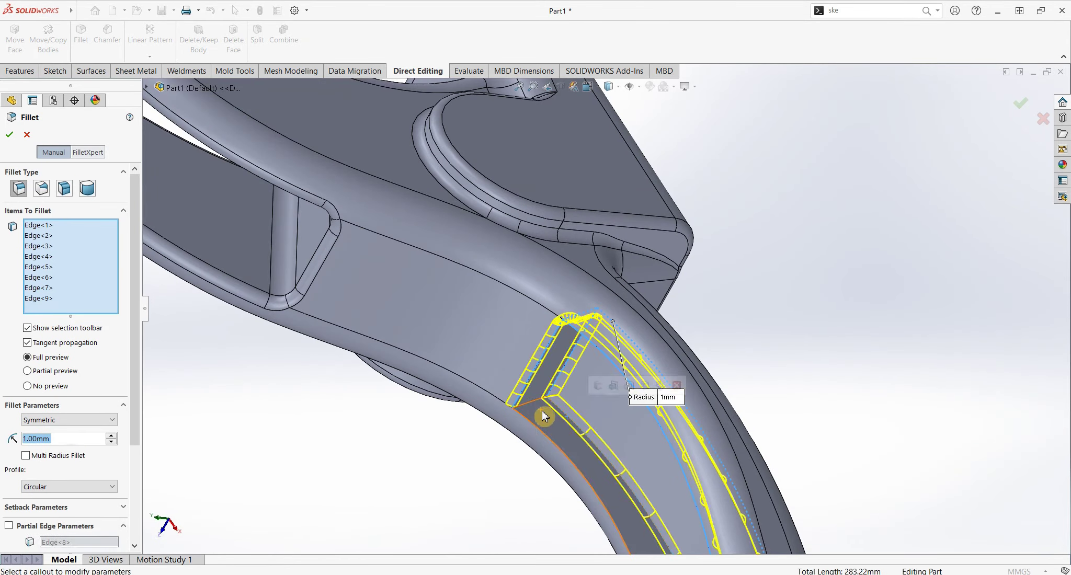
Step: Add the remaining channel and corner edges, apply the 1 mm fillet, and inspect the lever
middle_drag(542, 412, 645, 379)
scroll(645, 380, down, 3)
click(567, 469)
scroll(478, 411, up, 2)
click(478, 411)
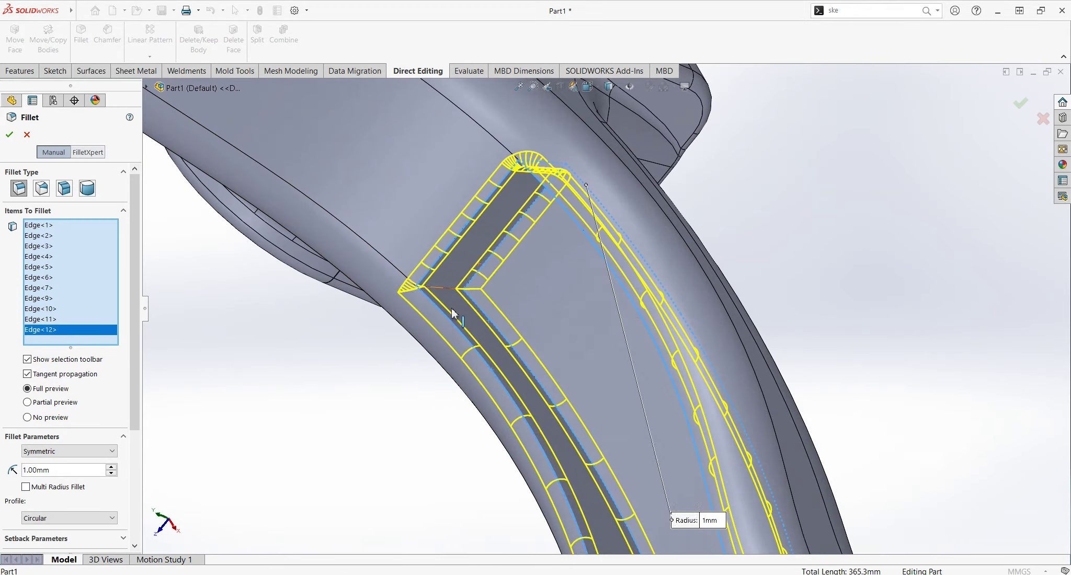
click(454, 306)
middle_drag(453, 306, 581, 187)
key(Return)
scroll(581, 187, up, 5)
mouse_move(626, 232)
middle_down()
mouse_move(640, 215)
mouse_move(605, 229)
mouse_move(502, 340)
middle_up()
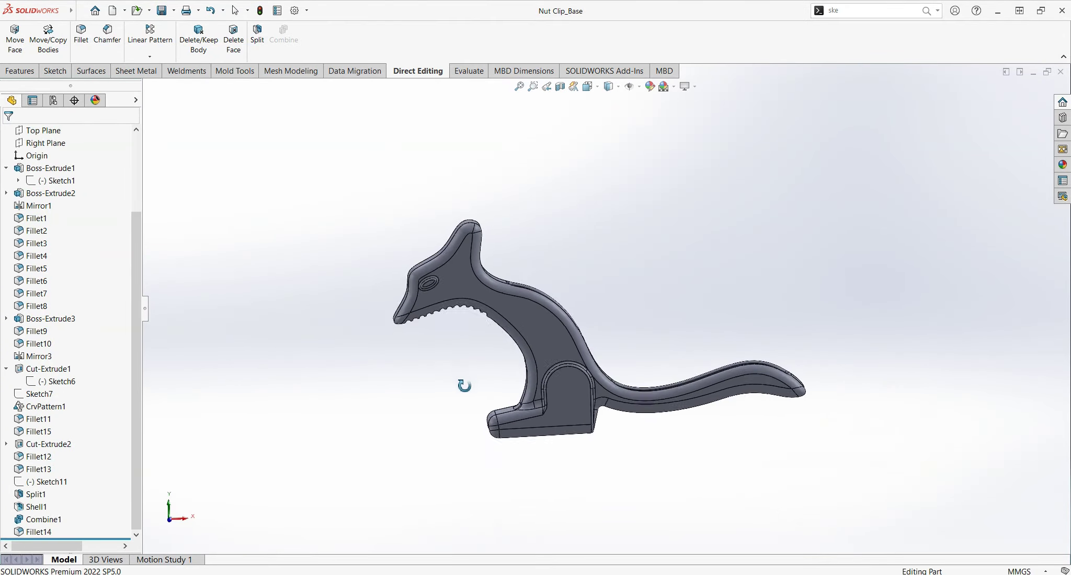
mouse_move(454, 375)
middle_down()
mouse_move(437, 452)
mouse_move(440, 379)
middle_up()
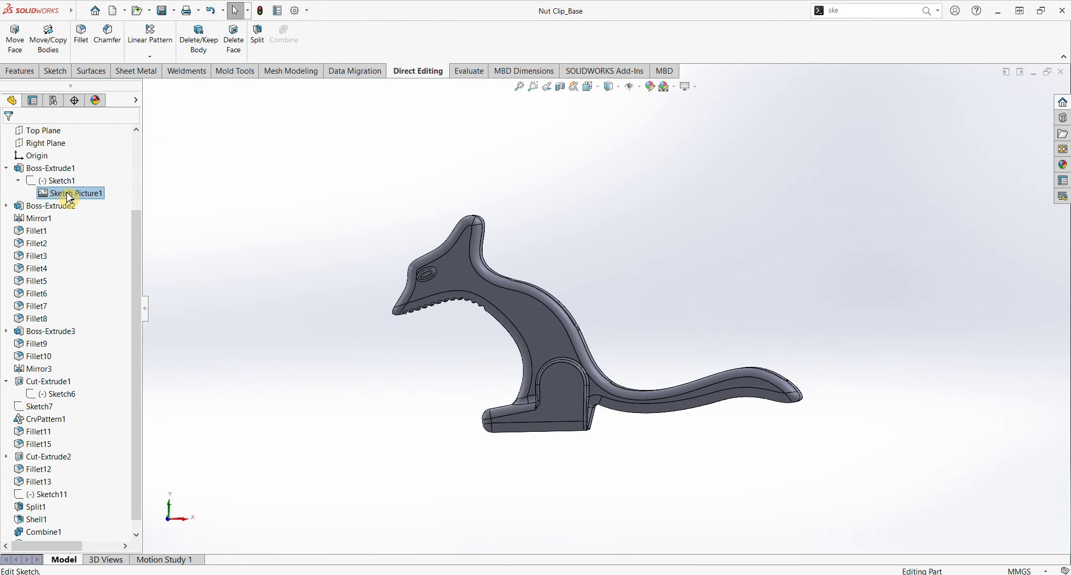
Step: In Sketch1, trace a spline along the tail's upper edge over the picture and reshape it
click(235, 193)
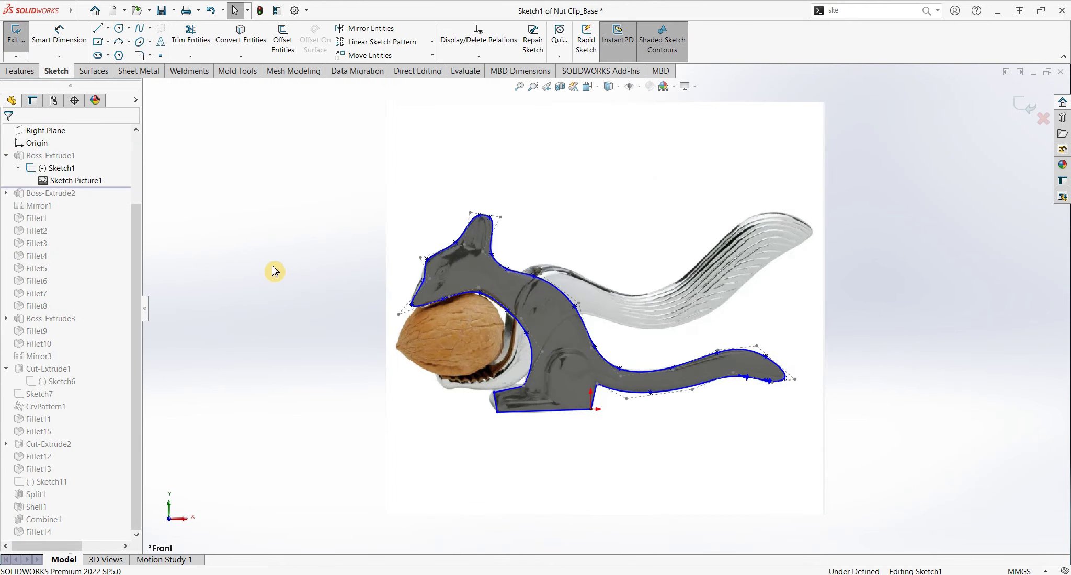
click(493, 373)
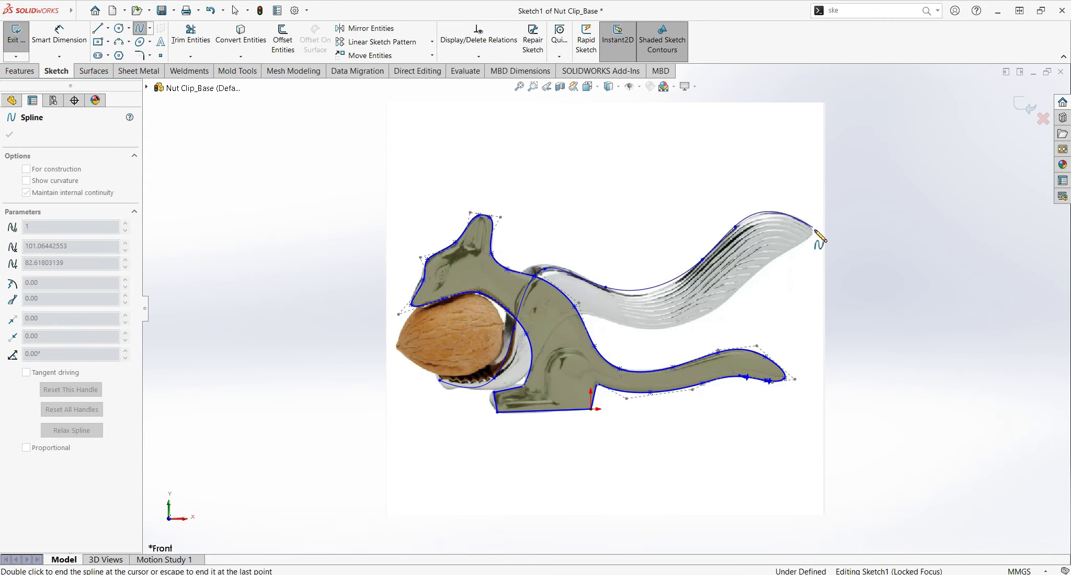
double_click(818, 238)
scroll(694, 271, down, 3)
click(466, 239)
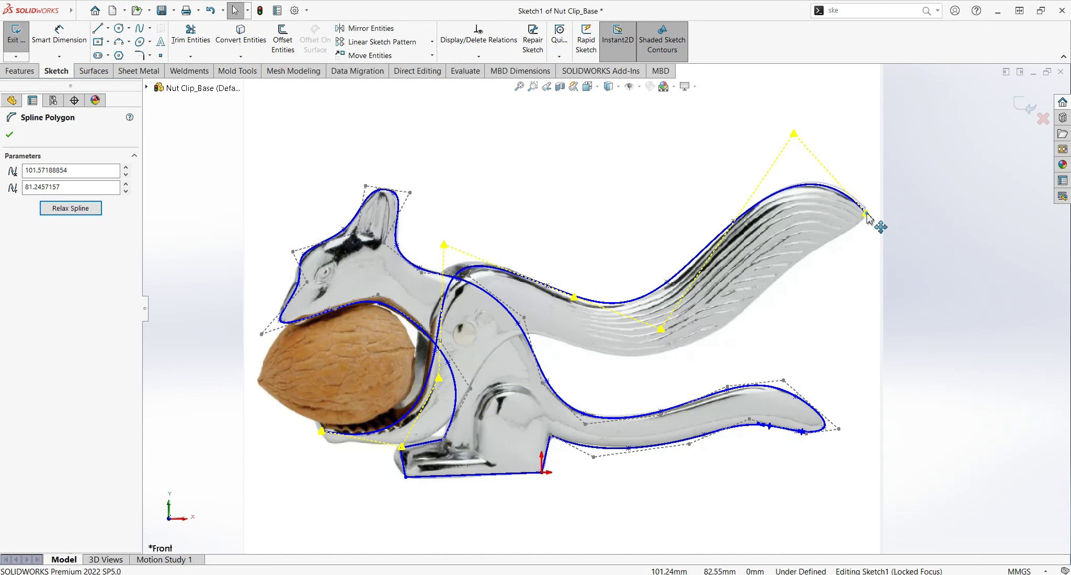
click(460, 217)
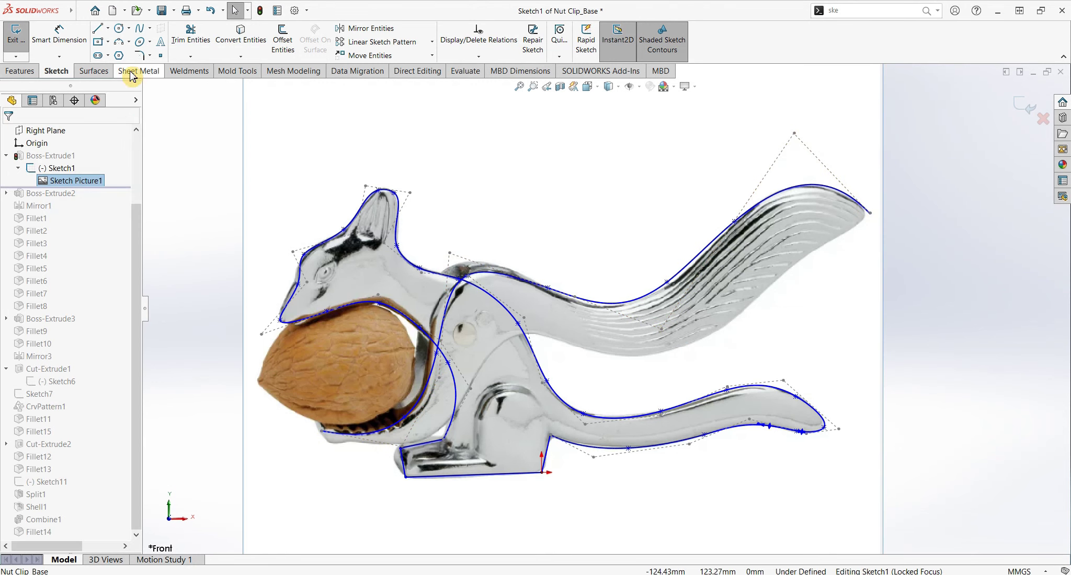
Step: Trace a spline along the arm's lower edge and show its control polygon
key(l)
click(321, 432)
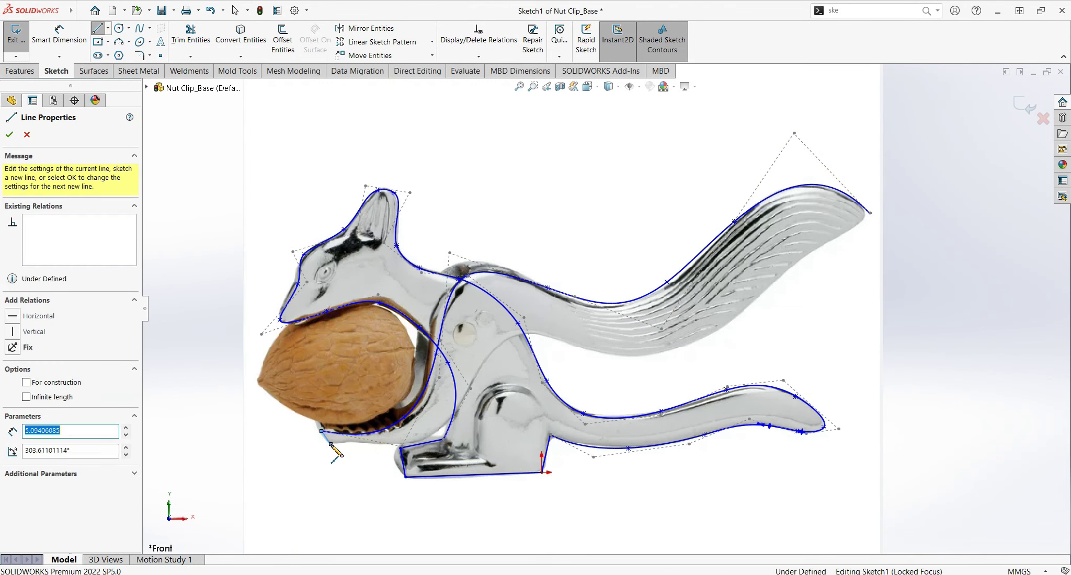
key(Escape)
click(331, 444)
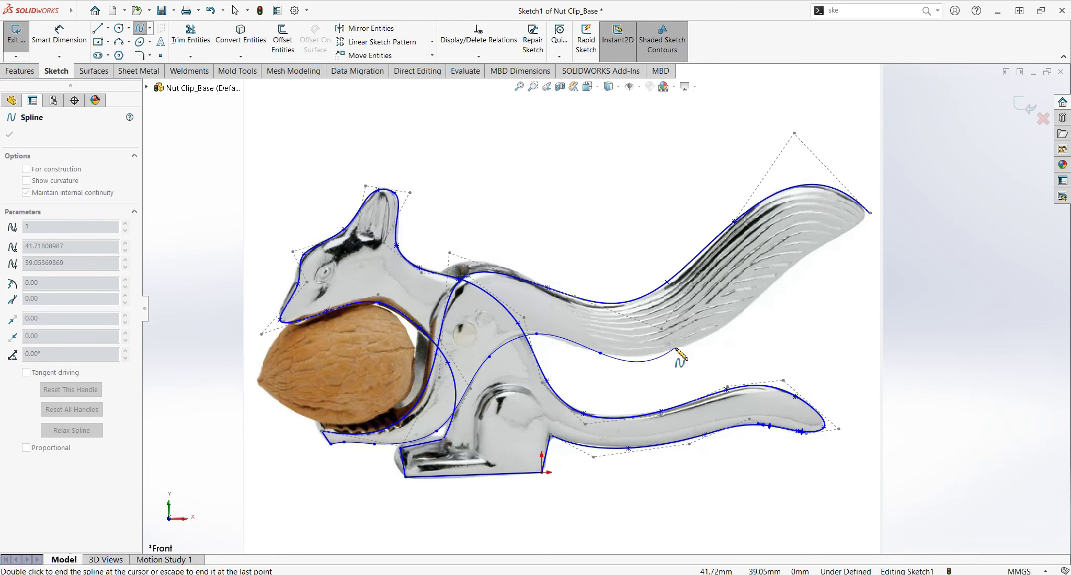
double_click(870, 215)
right_click(563, 339)
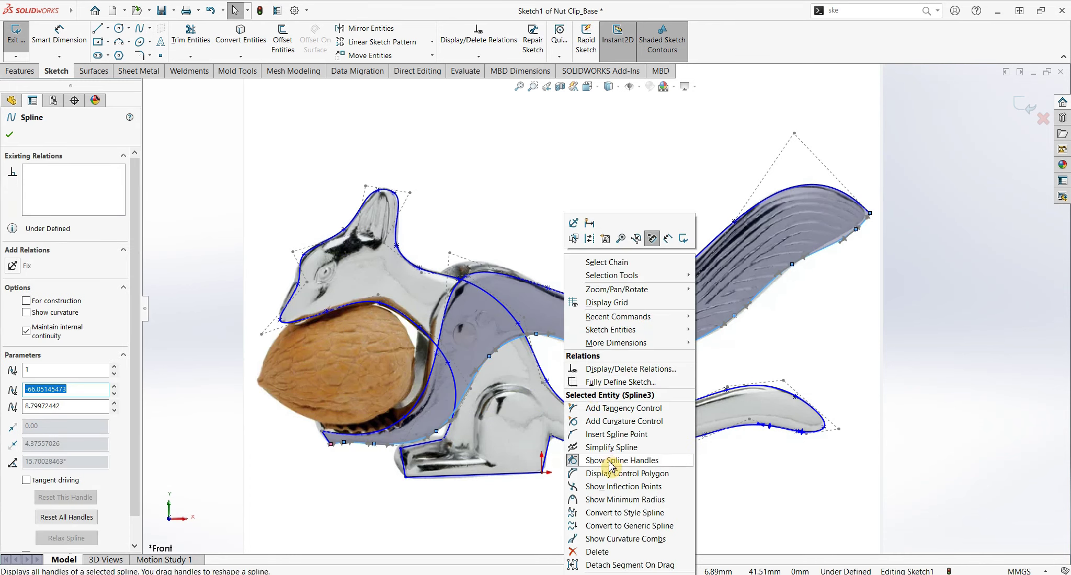
click(602, 476)
Step: Finish reshaping the lower spline, fit the view, and save the part
scroll(591, 366, down, 3)
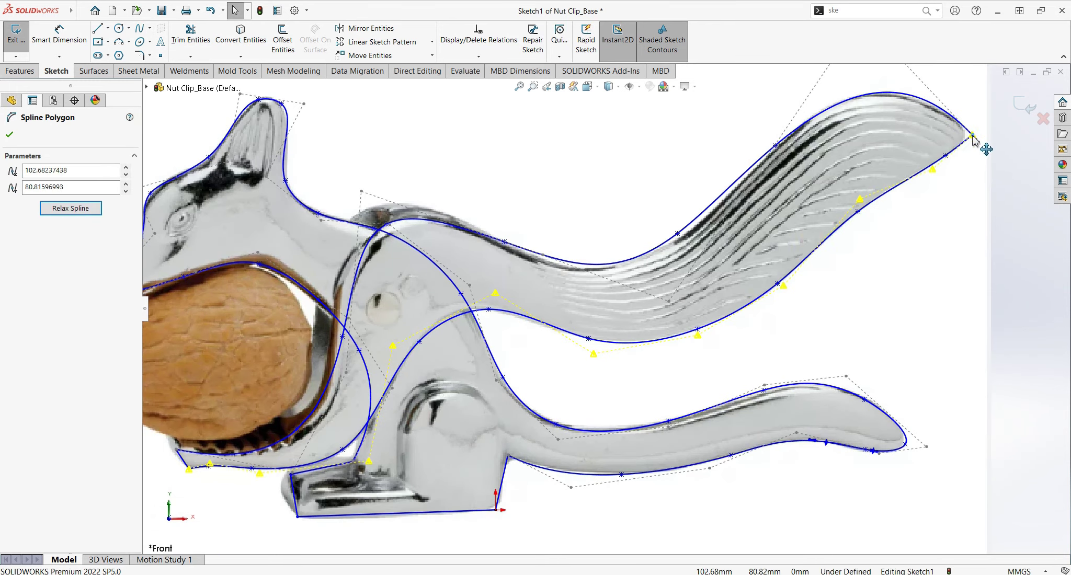
scroll(314, 448, down, 2)
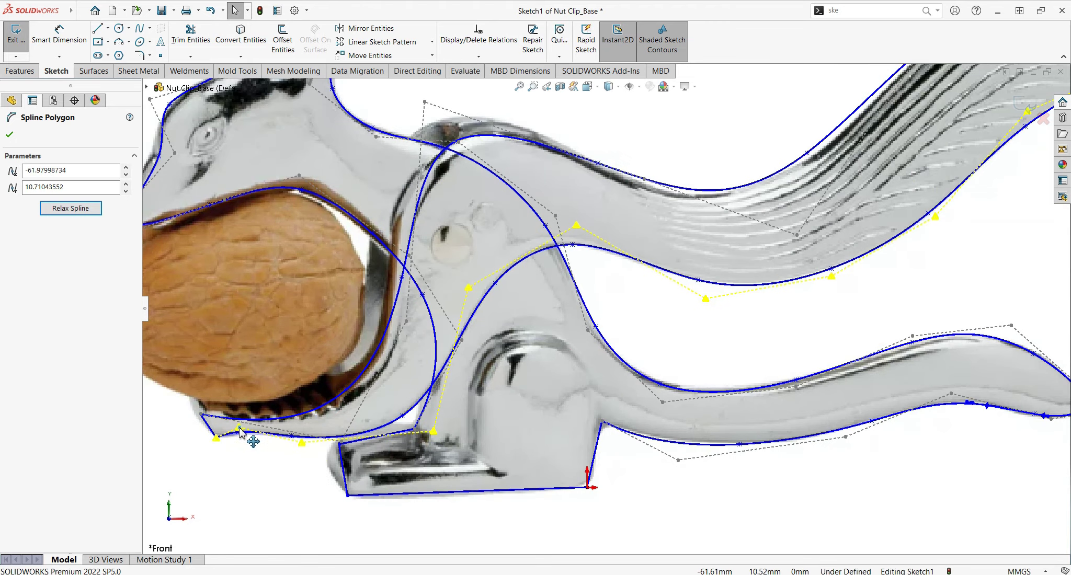
click(302, 449)
key(f)
click(352, 395)
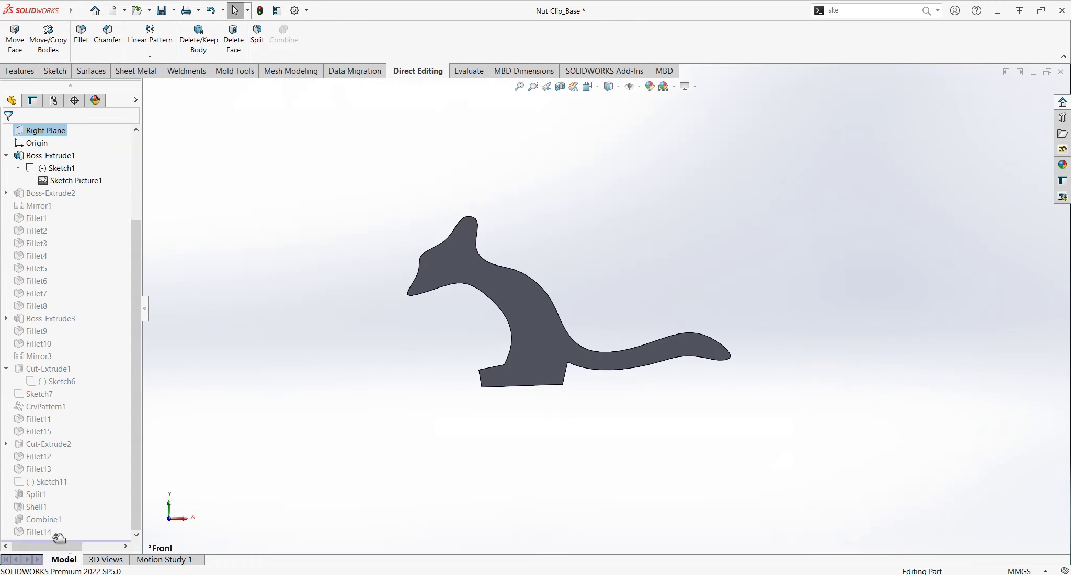
click(166, 16)
drag(136, 279, 134, 178)
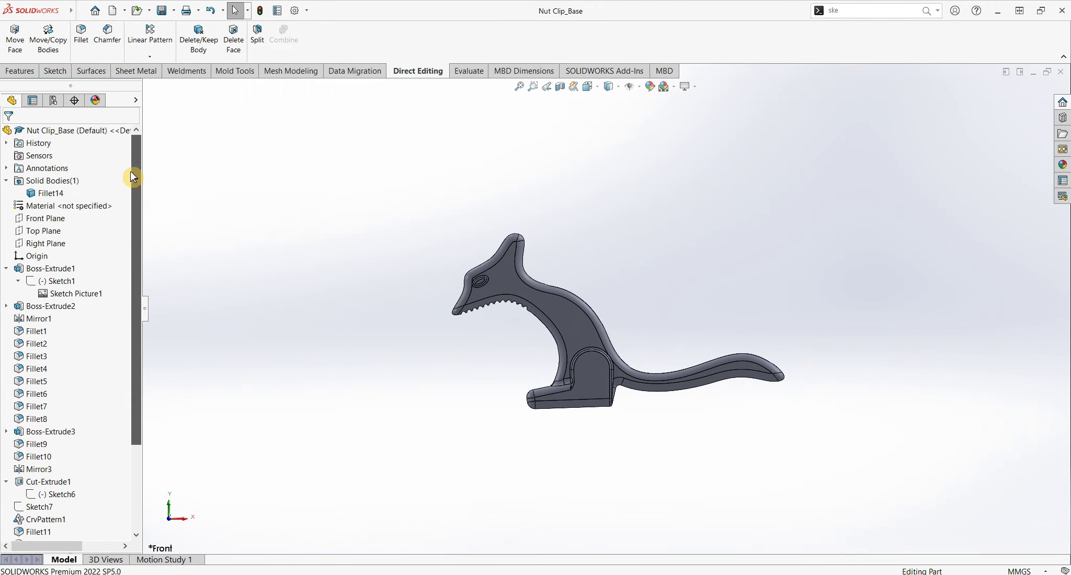
Step: Extrude Sketch12's arm outline 24 mm mid-plane as a separate body
click(47, 205)
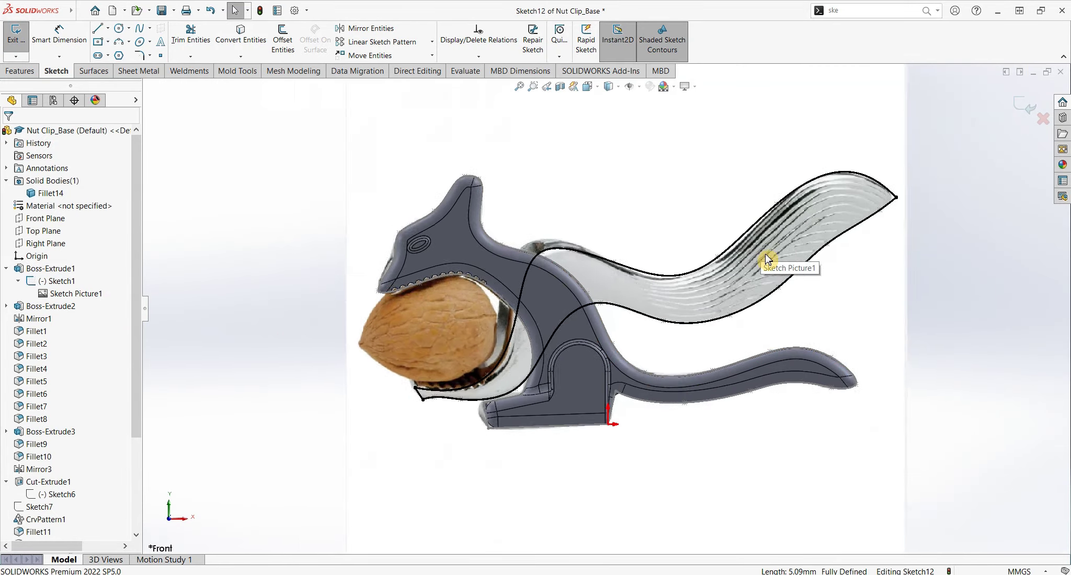
scroll(129, 370, down, 5)
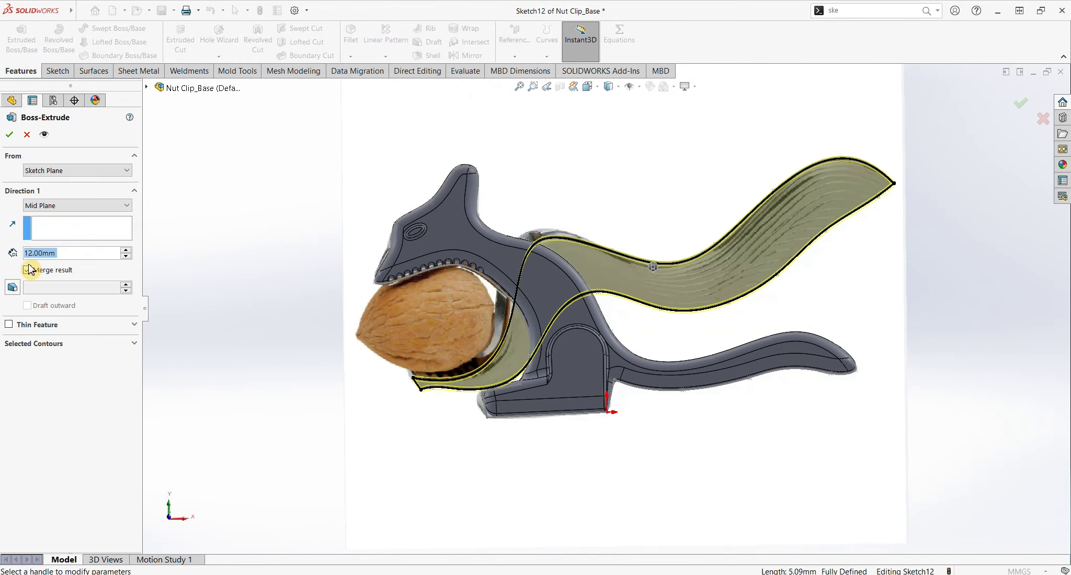
text(24)
key(Return)
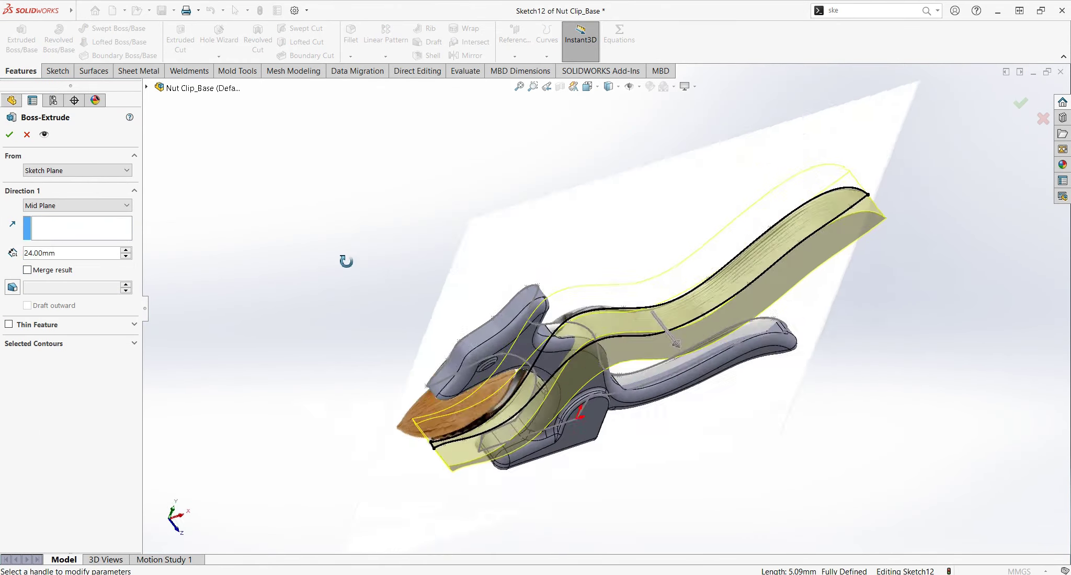
mouse_move(347, 263)
middle_down()
mouse_move(309, 168)
mouse_move(597, 370)
mouse_move(337, 259)
mouse_move(376, 192)
mouse_move(358, 339)
mouse_move(328, 227)
middle_up()
key(Return)
Step: Hide the Fillet14 base body
scroll(376, 191, up, 3)
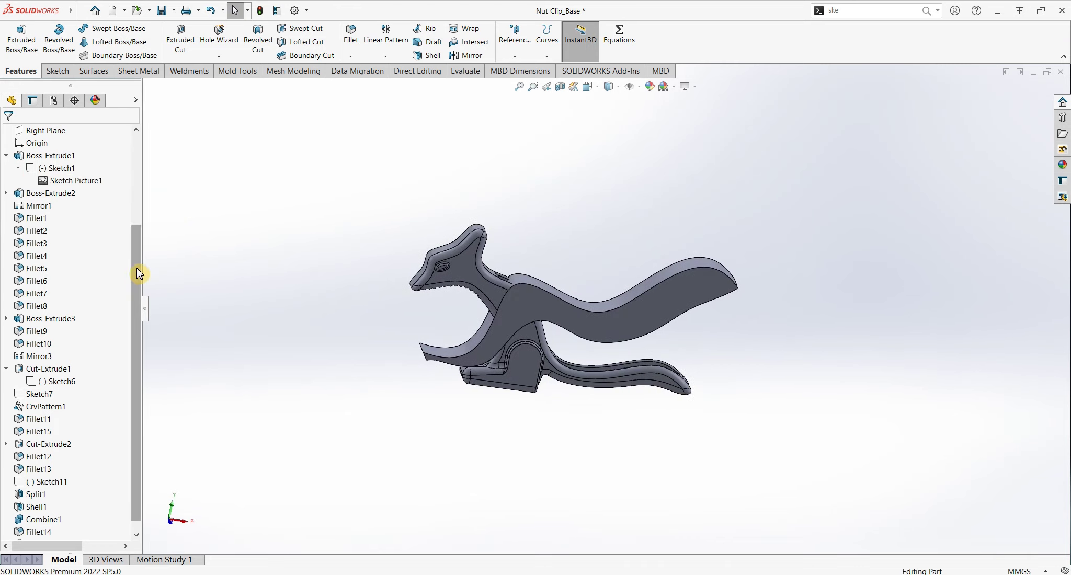
scroll(139, 270, up, 3)
scroll(347, 113, down, 2)
click(51, 193)
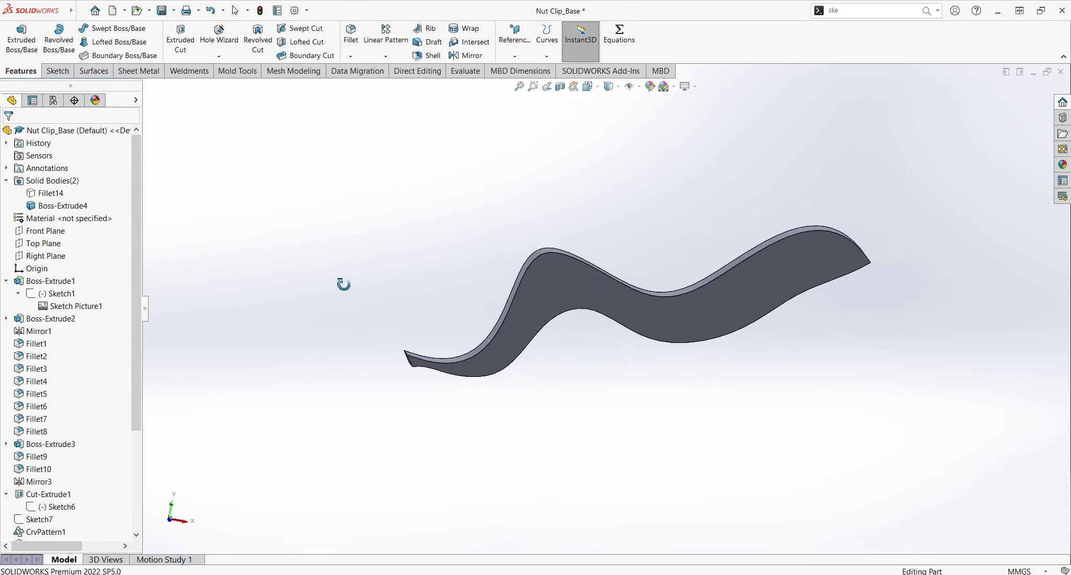
Step: Start a variable-size fillet on the arm's curved top edge with a 5 mm end radius
mouse_move(506, 396)
middle_down()
mouse_move(728, 390)
mouse_move(739, 374)
middle_up()
key(Return)
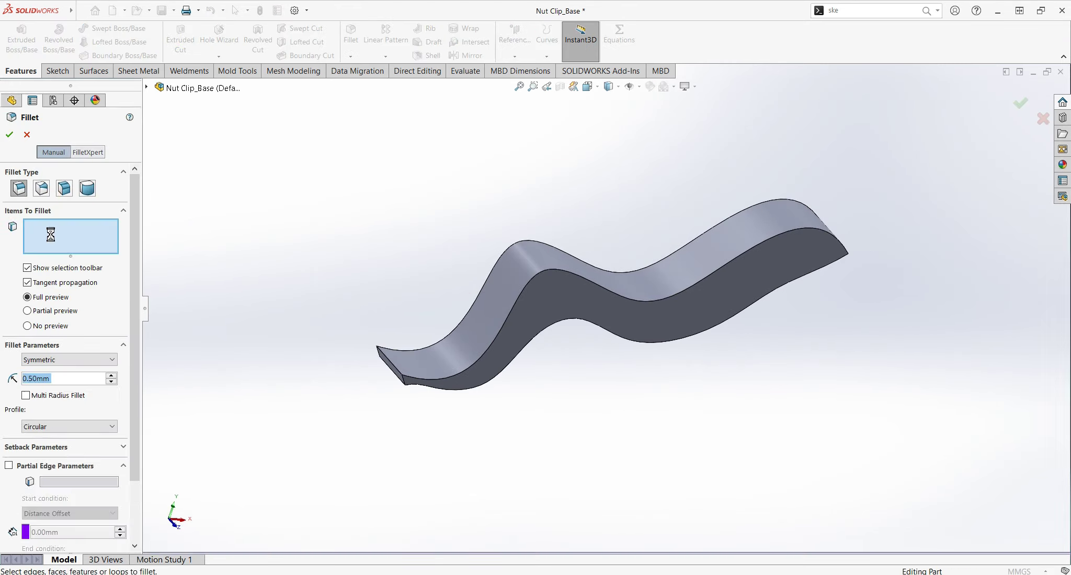
click(697, 288)
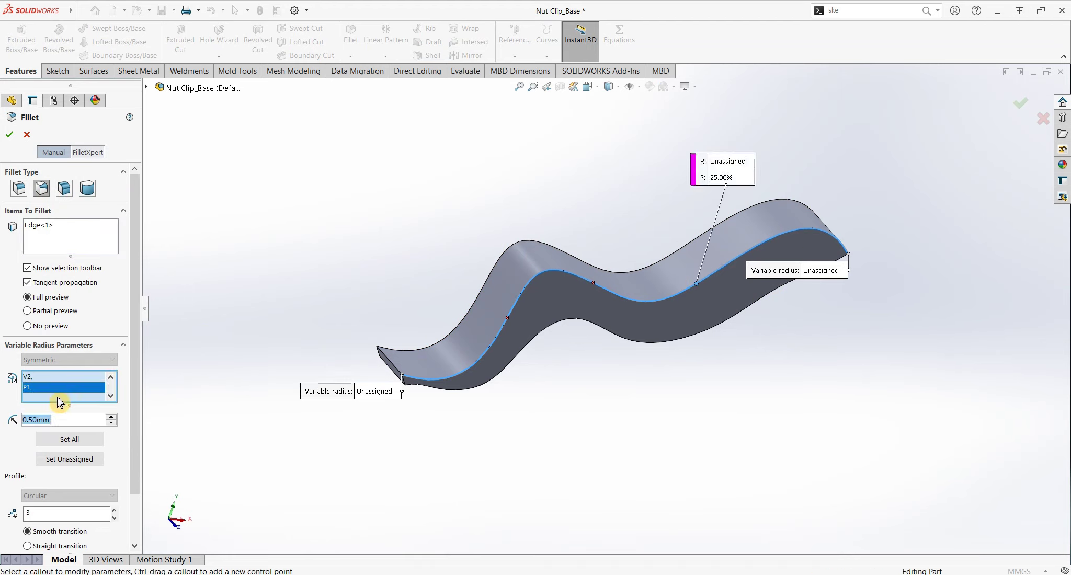
text(5)
key(Return)
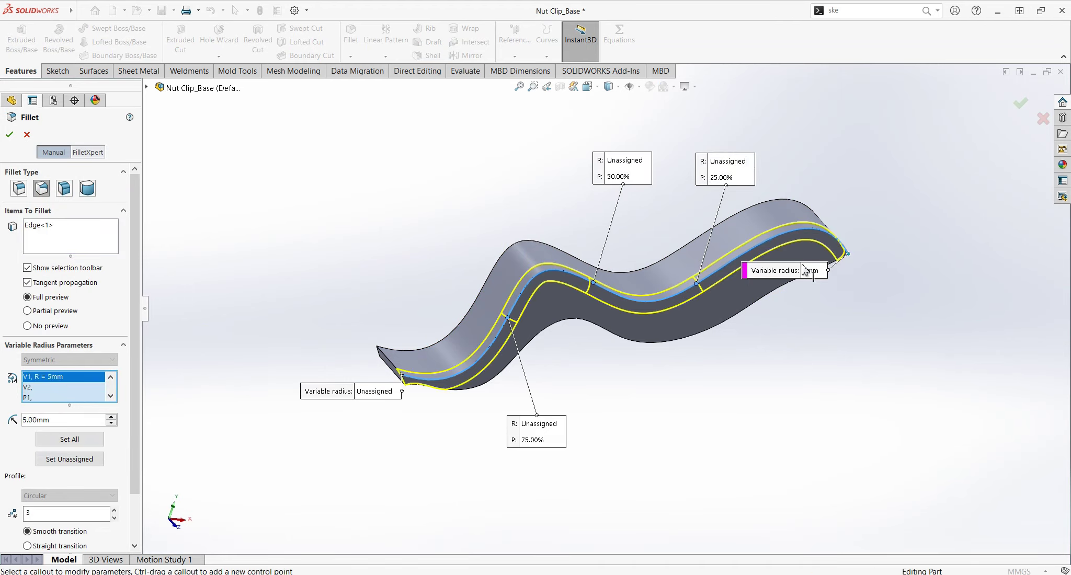
Step: Raise the end radius to 12 mm, keeping 2 mm at the other end, and accept
text(27)
key(Return)
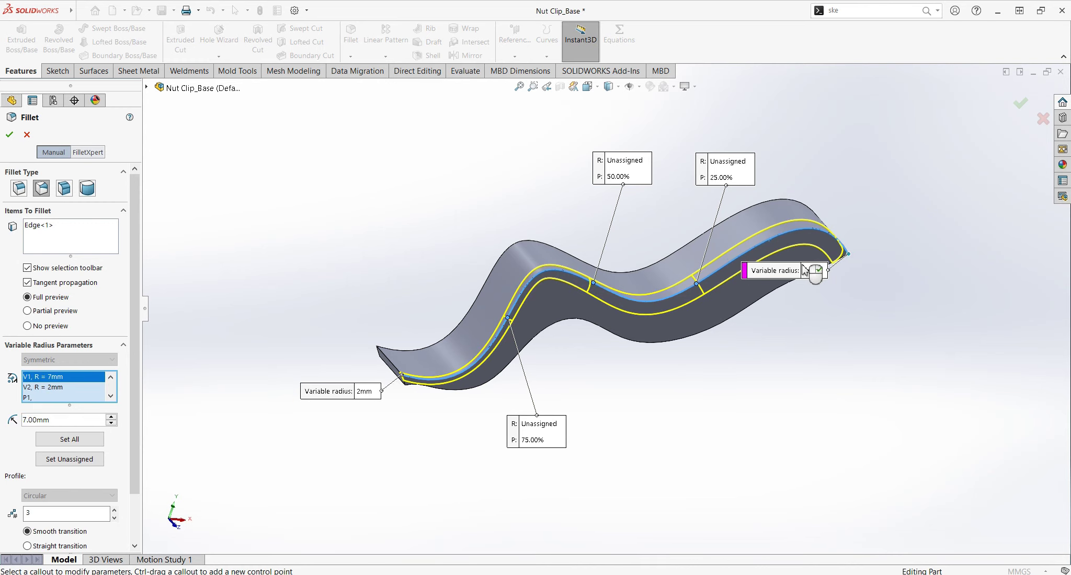
text(10)
key(Return)
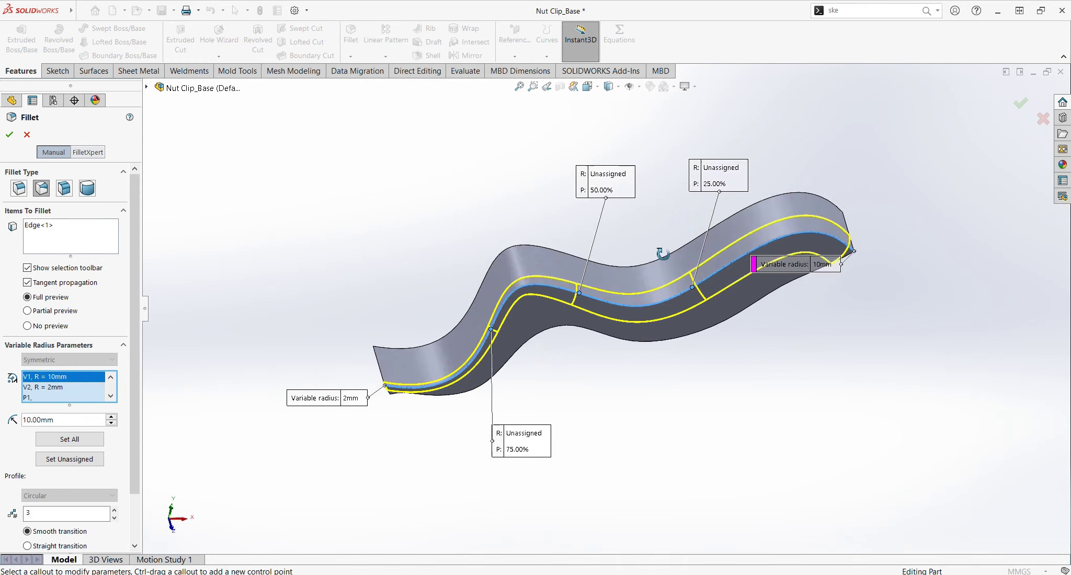
text(12)
key(Return)
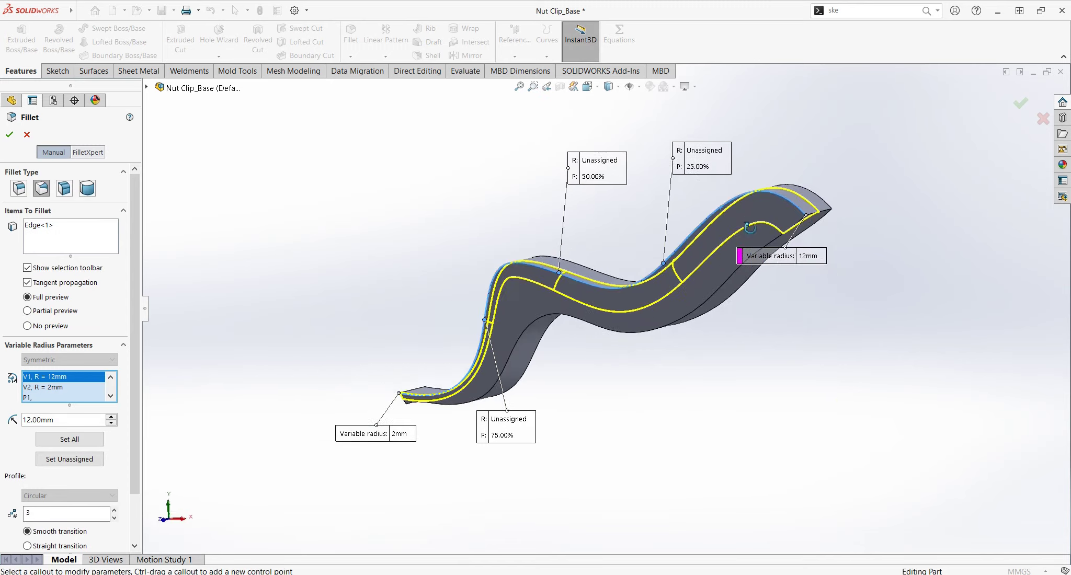
click(9, 134)
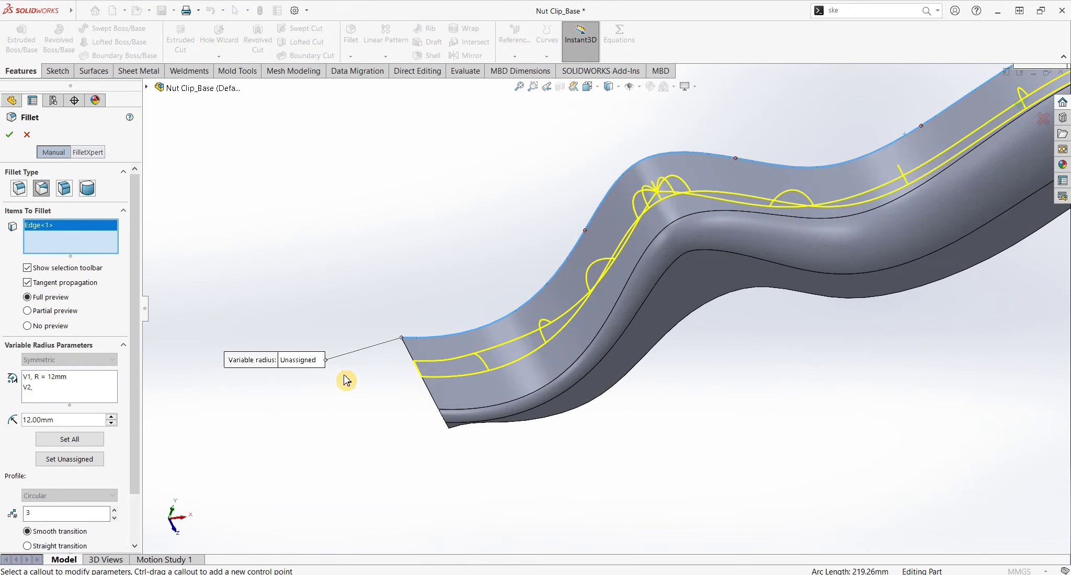
Step: Round the narrow tip edges with a 0.5 mm fillet and check the result
key(Escape)
mouse_move(428, 157)
middle_down()
mouse_move(456, 119)
mouse_move(505, 204)
middle_up()
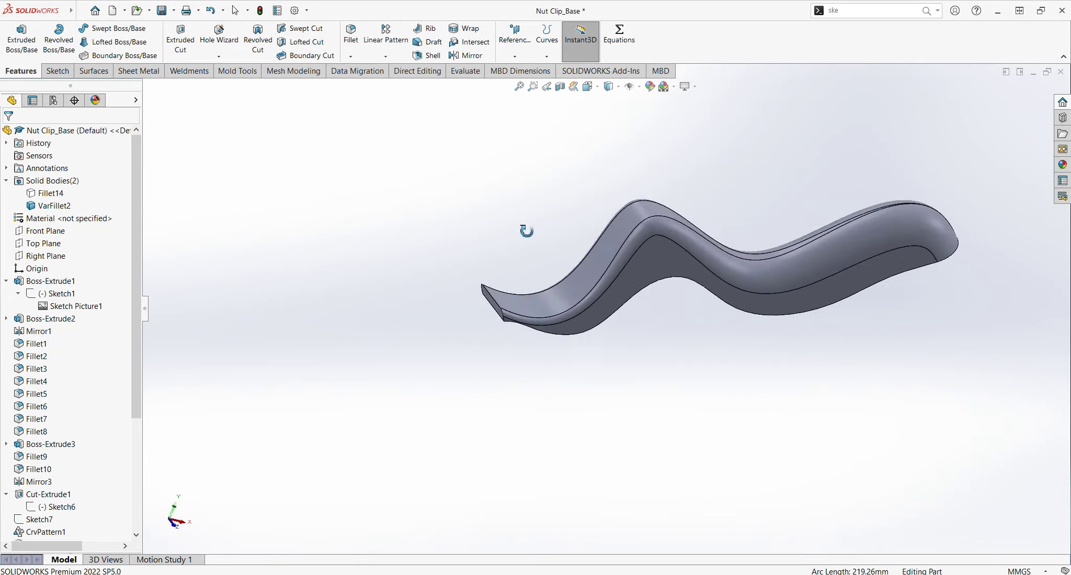
scroll(490, 366, up, 2)
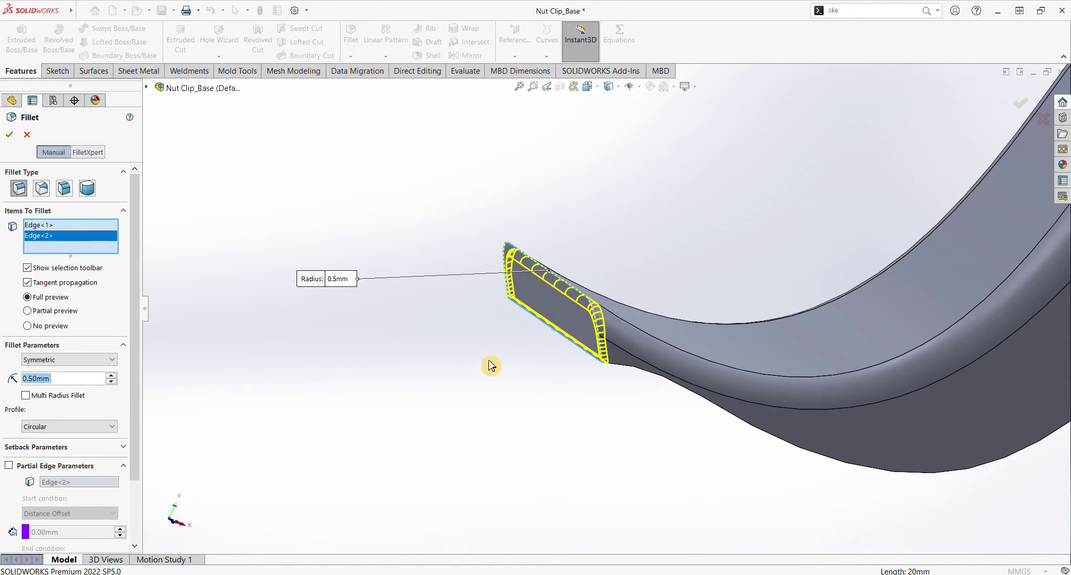
key(Escape)
scroll(635, 306, down, 3)
scroll(679, 314, up, 5)
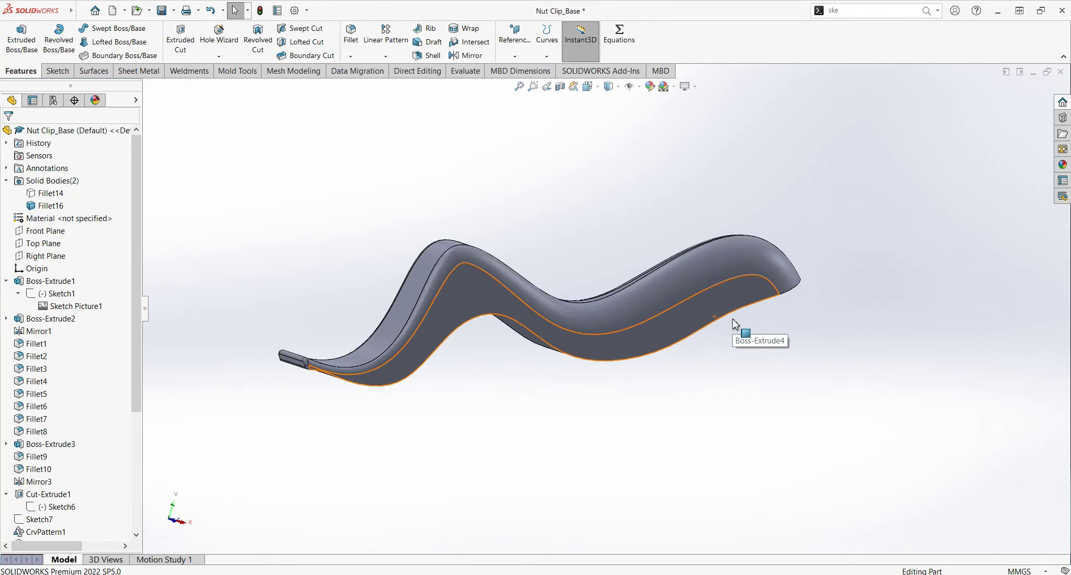
mouse_move(741, 330)
middle_down()
mouse_move(650, 231)
mouse_move(669, 190)
mouse_move(522, 504)
mouse_move(461, 437)
mouse_move(506, 293)
mouse_move(552, 387)
mouse_move(552, 454)
mouse_move(478, 314)
mouse_move(418, 310)
middle_up()
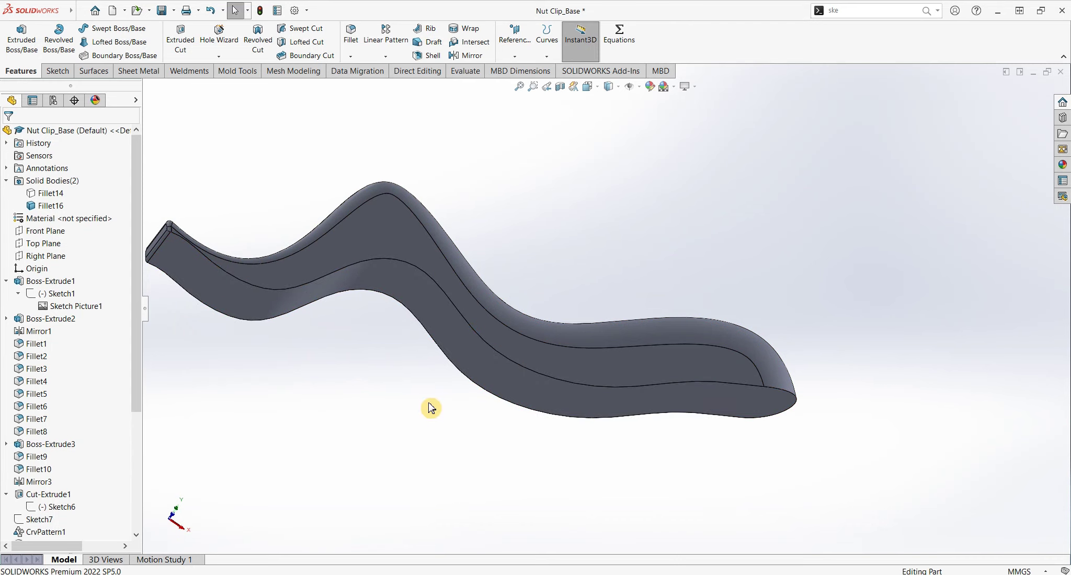
Step: Discard an empty sketch on the arm face and start a new sketch on the Front Plane
click(494, 337)
click(523, 322)
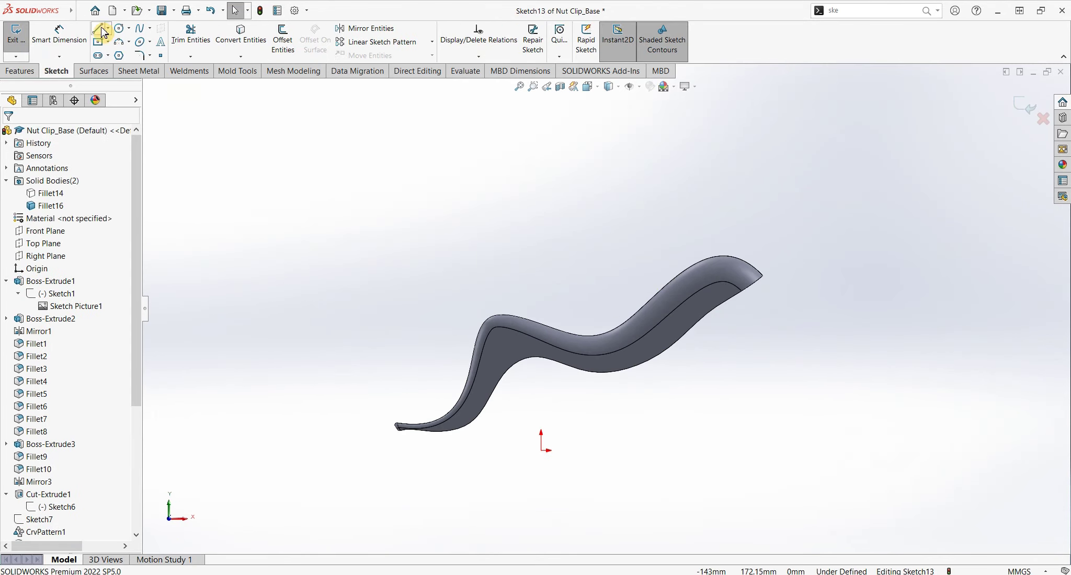
key(ctrl+b)
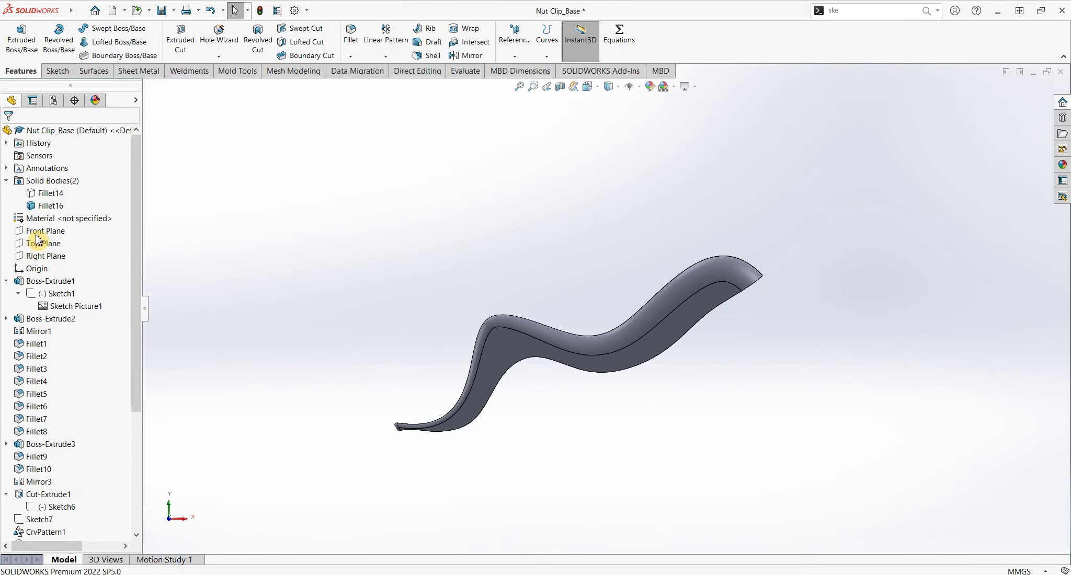
click(37, 235)
scroll(676, 371, down, 2)
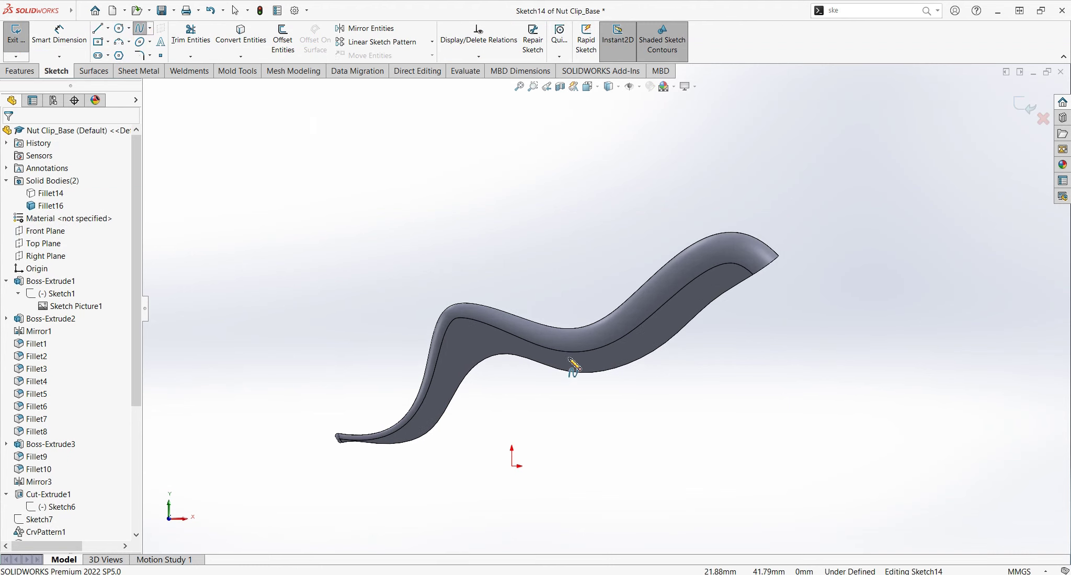
Step: Spline a short curve along the lower edge and a longer feather curve rising across the face
click(562, 363)
double_click(630, 358)
scroll(615, 349, down, 3)
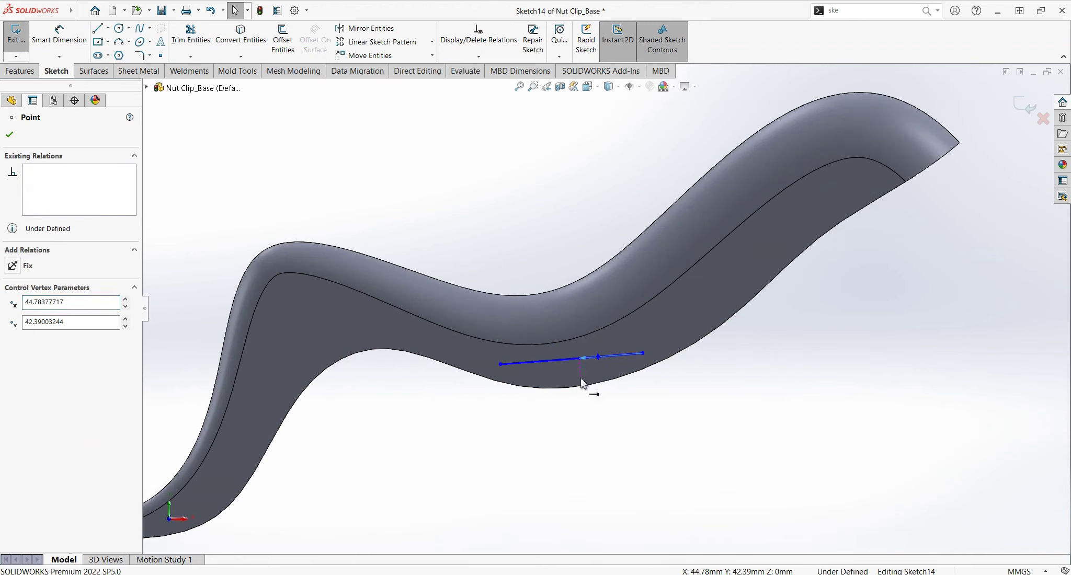
click(351, 233)
click(538, 356)
click(649, 332)
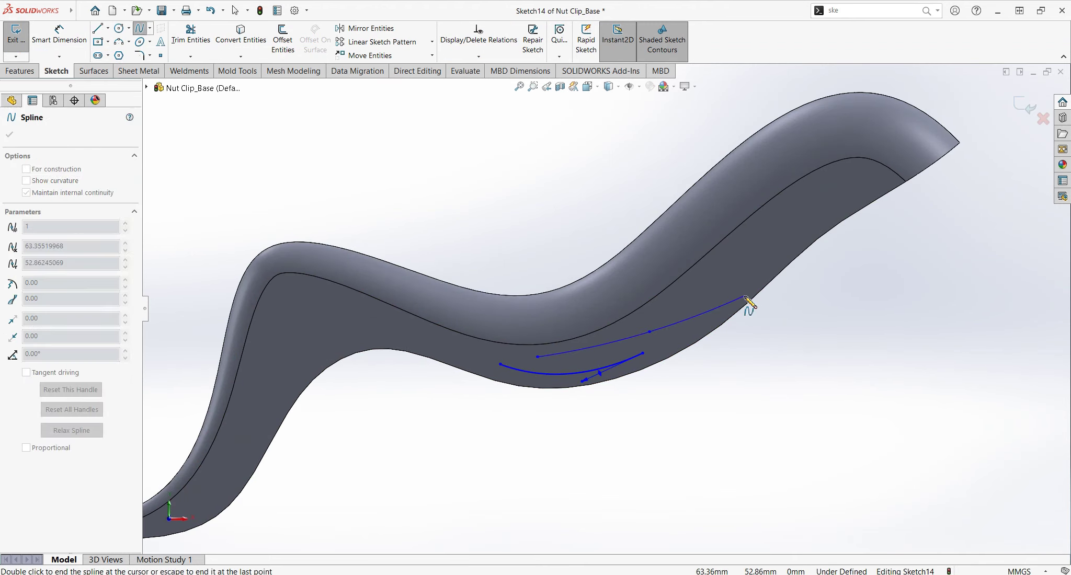
double_click(799, 267)
scroll(606, 335, down, 2)
Step: Reshape the end of the lower feather curve by dragging its point
click(546, 378)
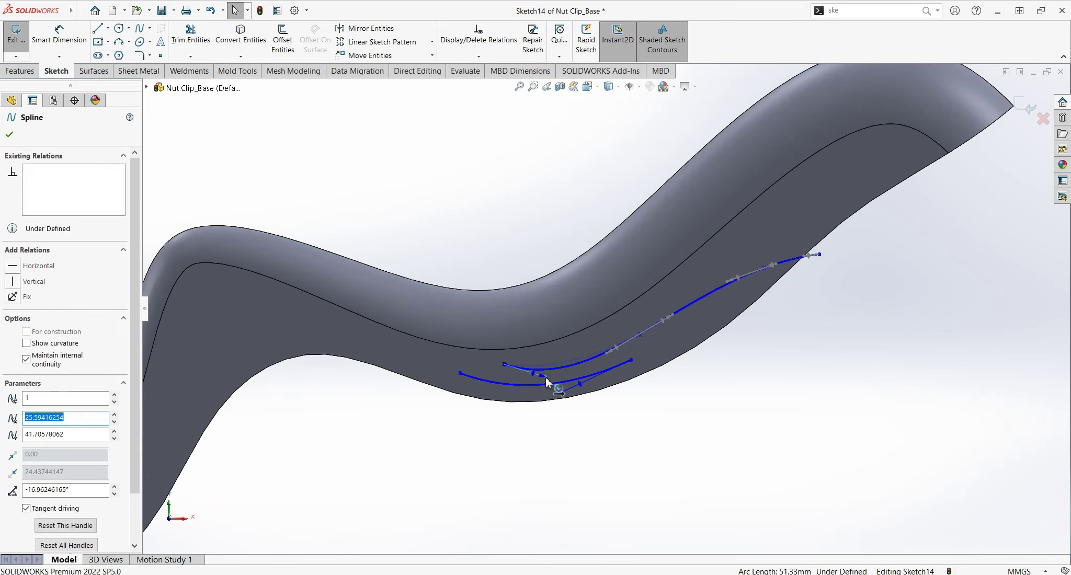
mouse_move(710, 347)
mouse_down()
mouse_move(638, 400)
mouse_move(590, 392)
mouse_up()
click(679, 402)
key(l)
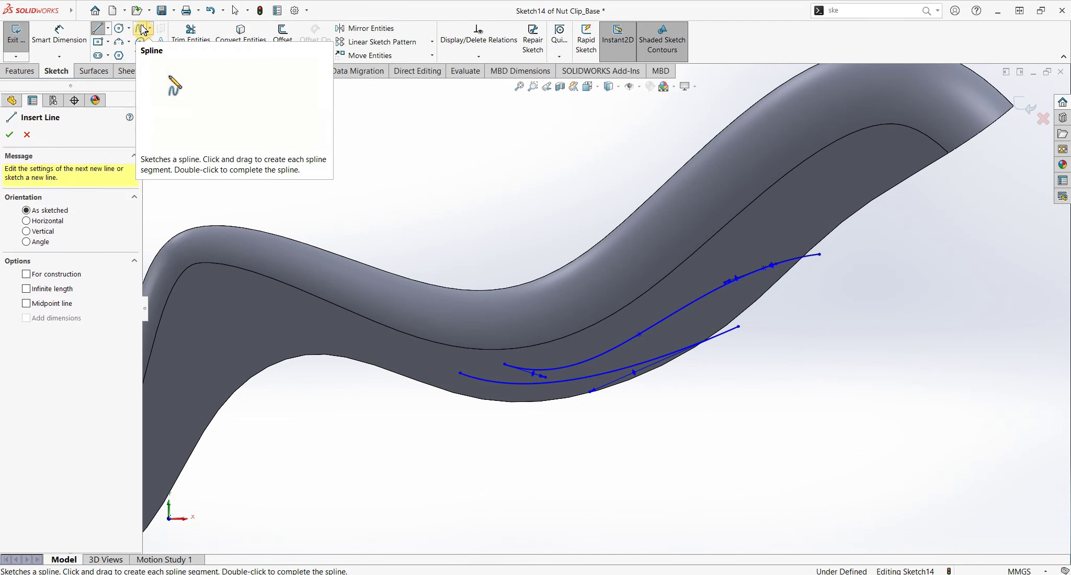
Step: Draw three short feather splines stepping up the arm face
click(144, 30)
click(682, 326)
double_click(770, 303)
click(771, 245)
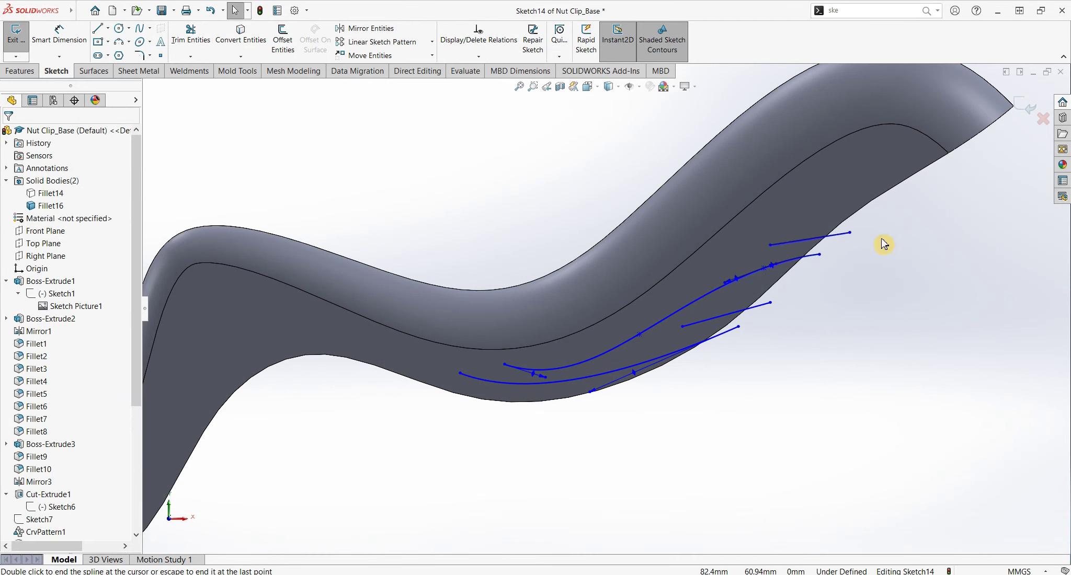
double_click(850, 232)
click(793, 218)
double_click(879, 207)
Step: Draw a long upper feather spline sweeping across the face through several points
click(831, 192)
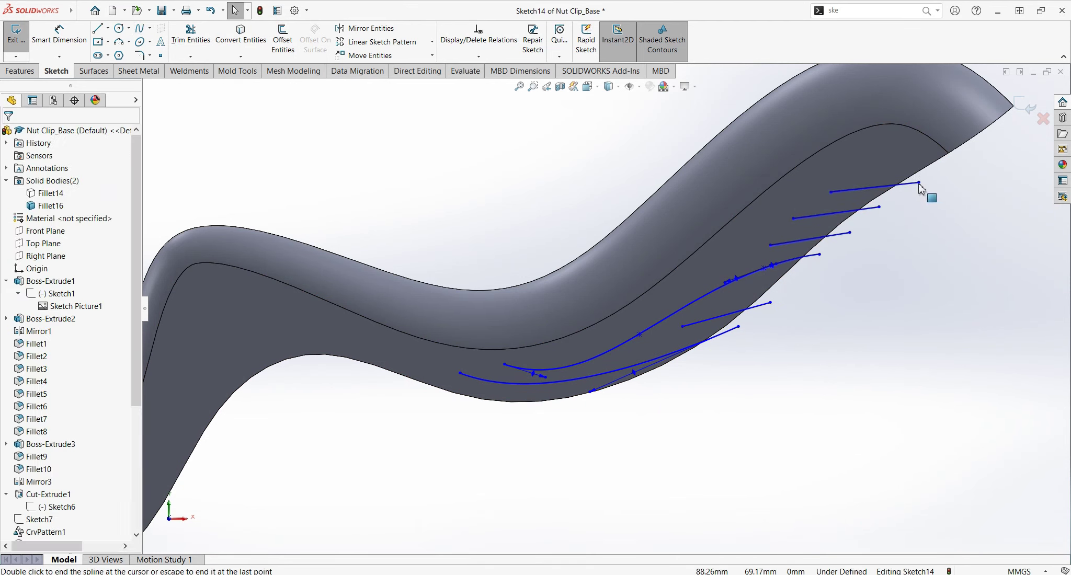
click(529, 352)
click(713, 257)
double_click(945, 164)
scroll(863, 193, down, 2)
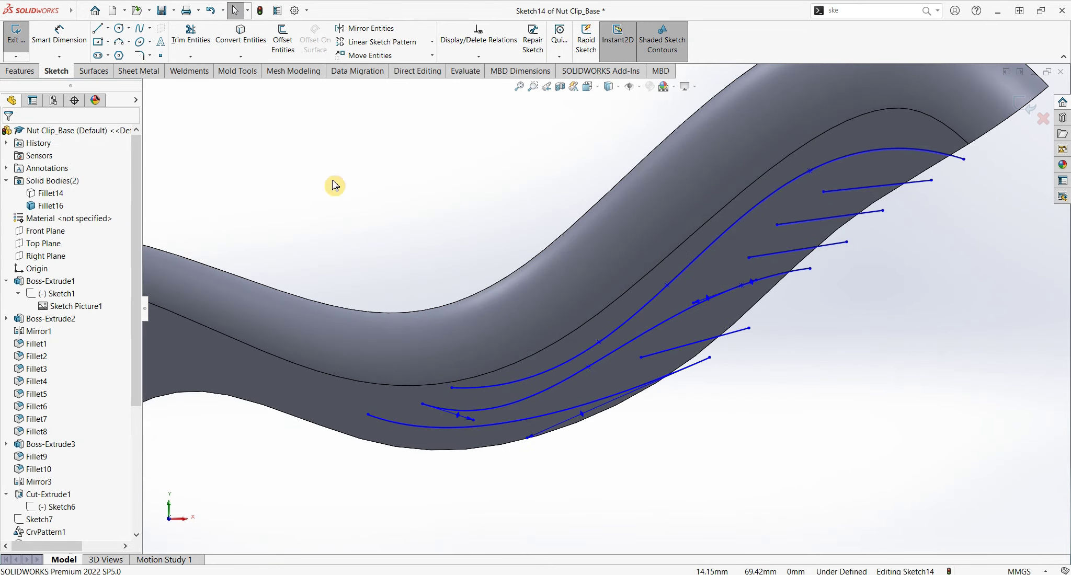
key(Escape)
Step: Check points on the feather curves and exit Sketch14
click(561, 363)
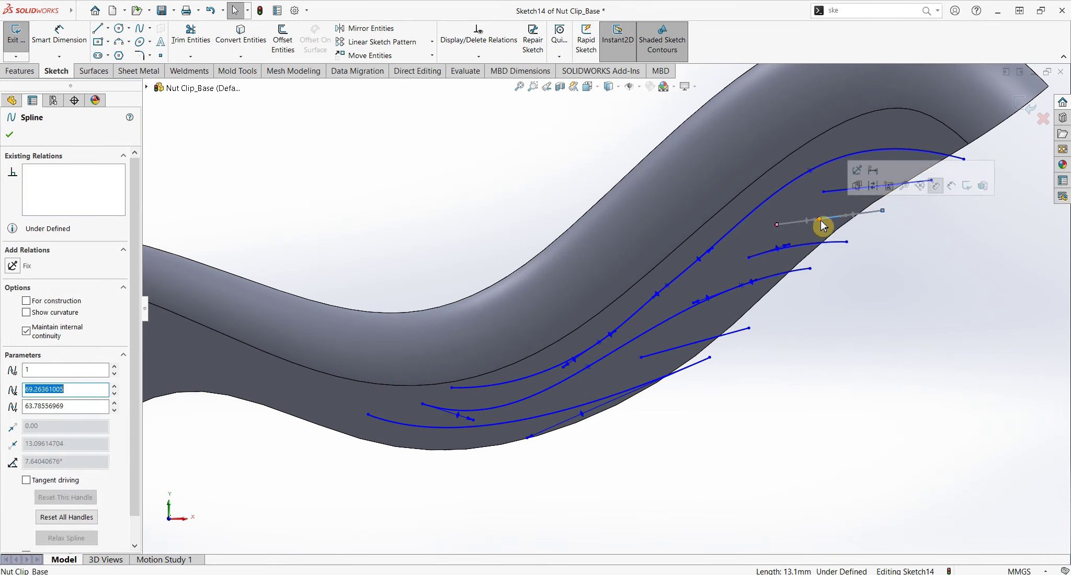
click(871, 181)
click(693, 346)
scroll(789, 239, up, 3)
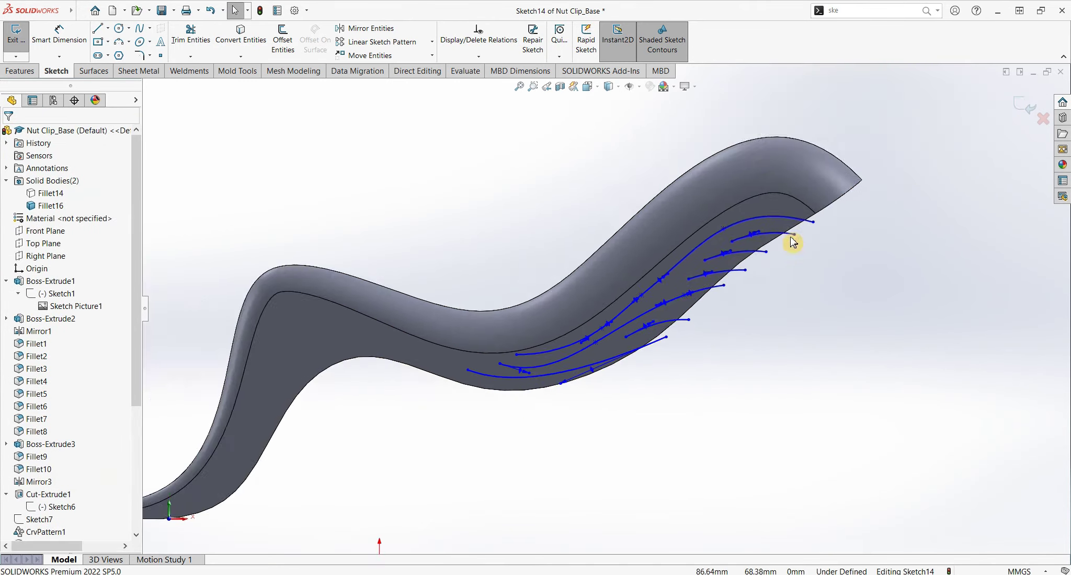
click(1030, 110)
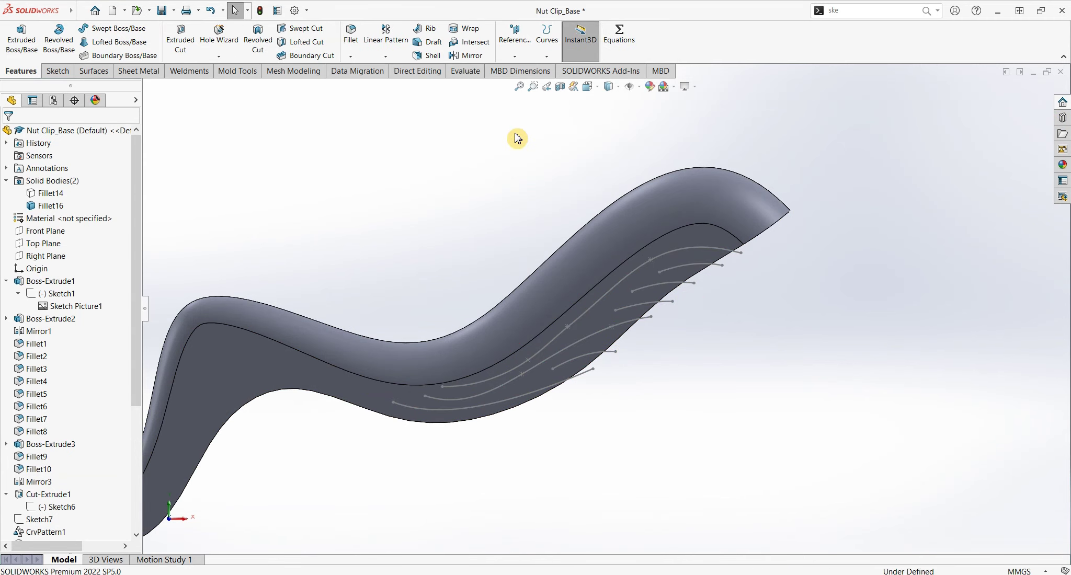
Step: Project the feather sketch onto the arm face as a projected curve
click(546, 40)
click(573, 83)
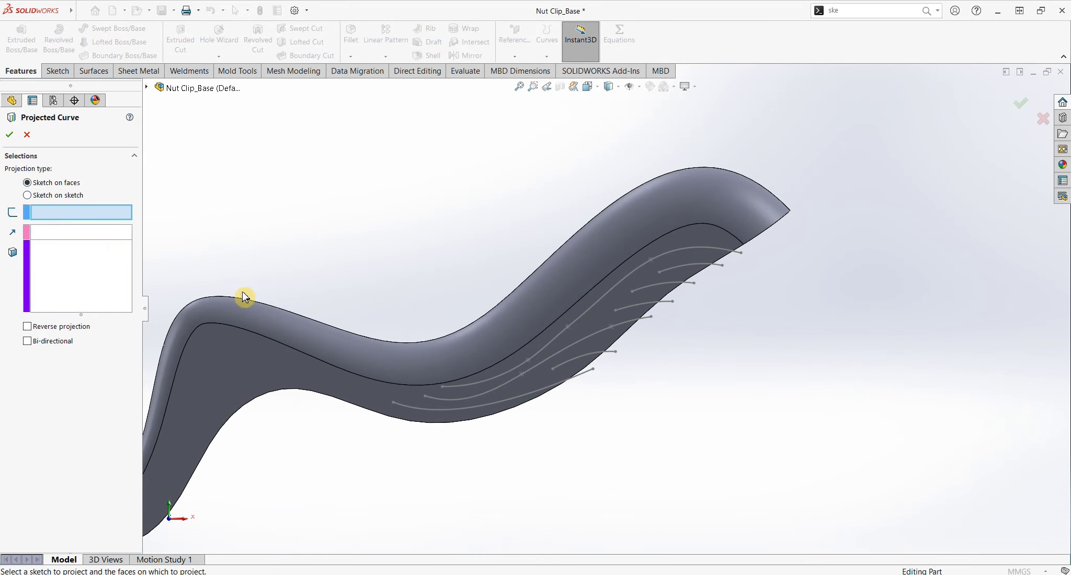
click(549, 360)
click(342, 371)
click(9, 134)
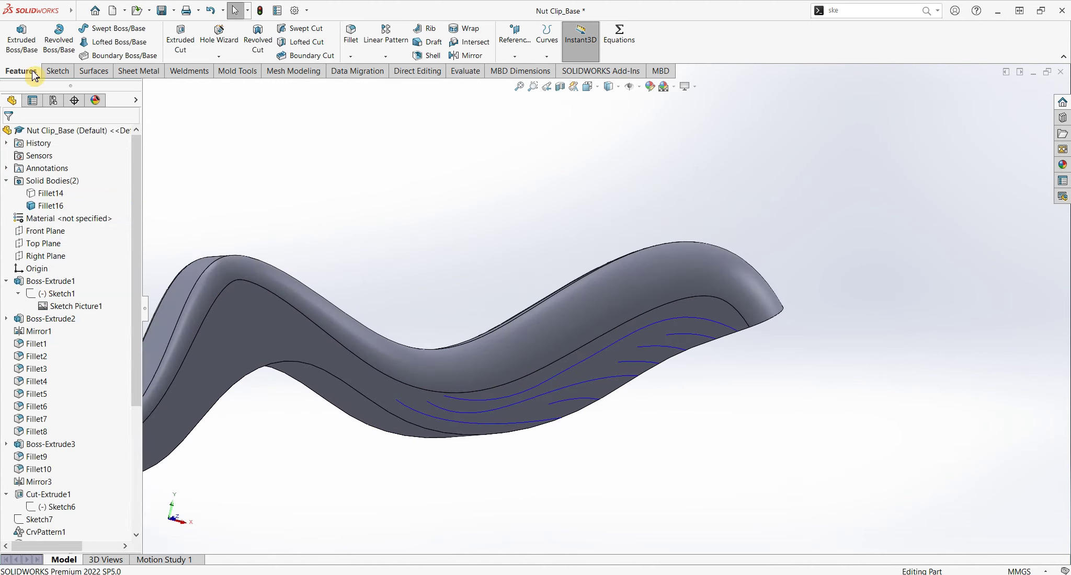
Step: Try a swept cut with a circular profile along the curves, then cancel it
click(300, 28)
click(27, 181)
middle_drag(376, 394, 373, 343)
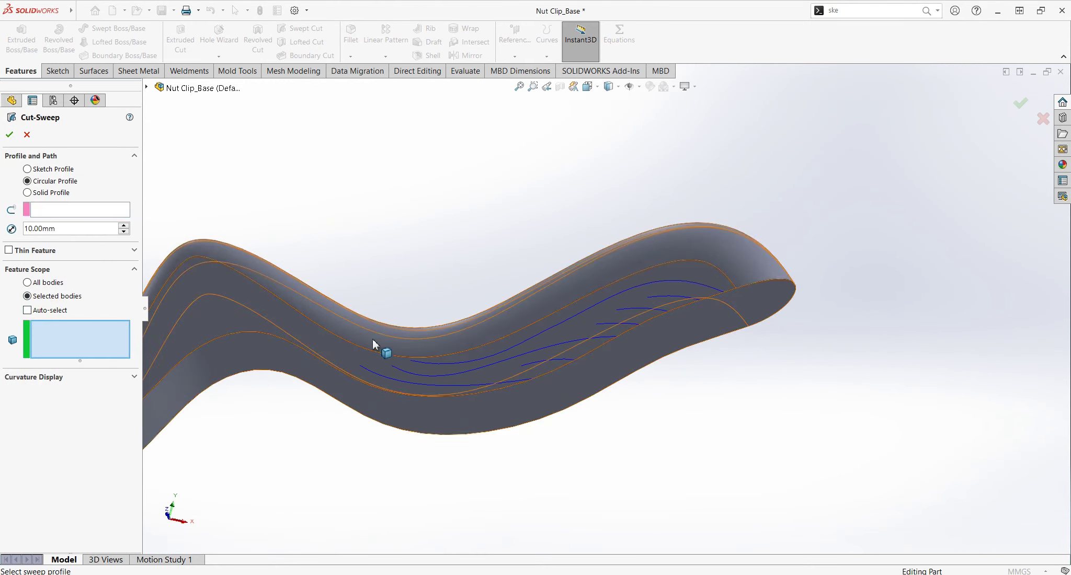
click(373, 343)
click(44, 232)
text(1)
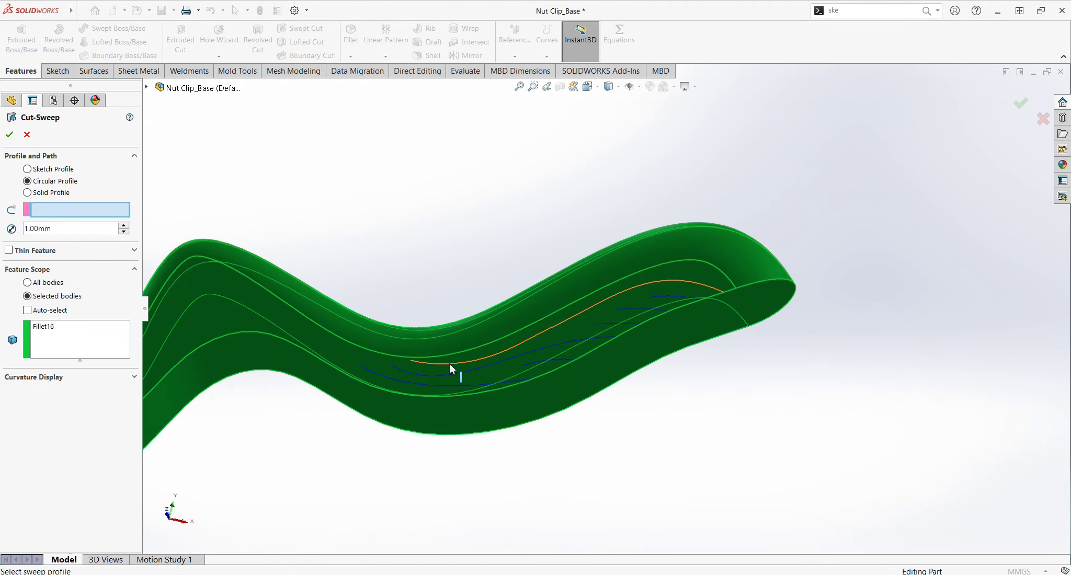
click(27, 193)
click(27, 135)
Step: Review the projected curve's properties and start a Wrap of Sketch14 on the lower face
right_click(34, 394)
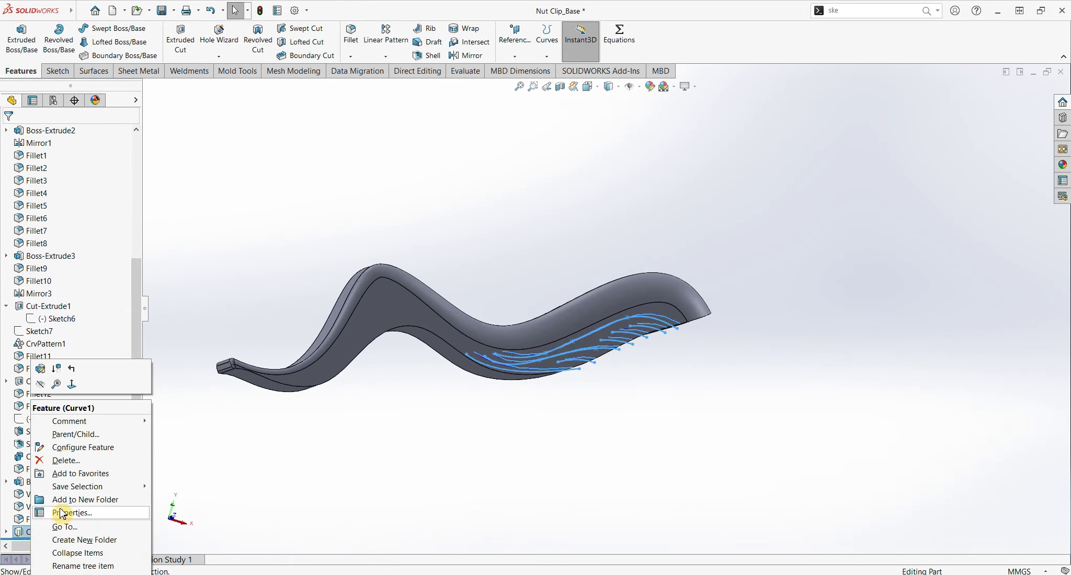
click(52, 485)
click(558, 354)
click(466, 346)
click(40, 275)
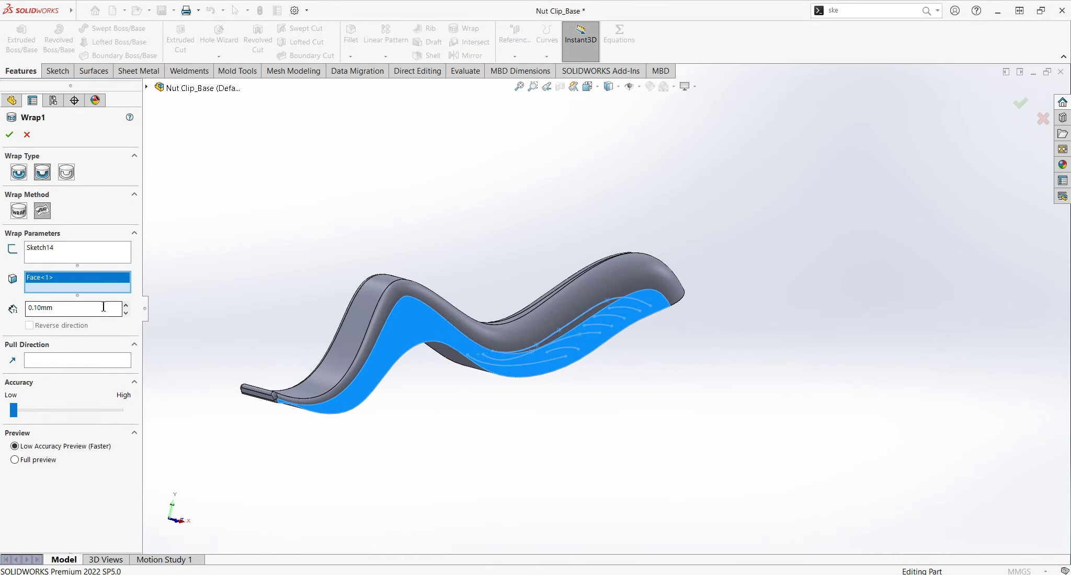
Step: Set the wrap's pull direction and face at 0.10mm, inspect the preview, then cancel
click(17, 178)
middle_drag(445, 313, 494, 330)
click(78, 280)
middle_drag(450, 272, 494, 257)
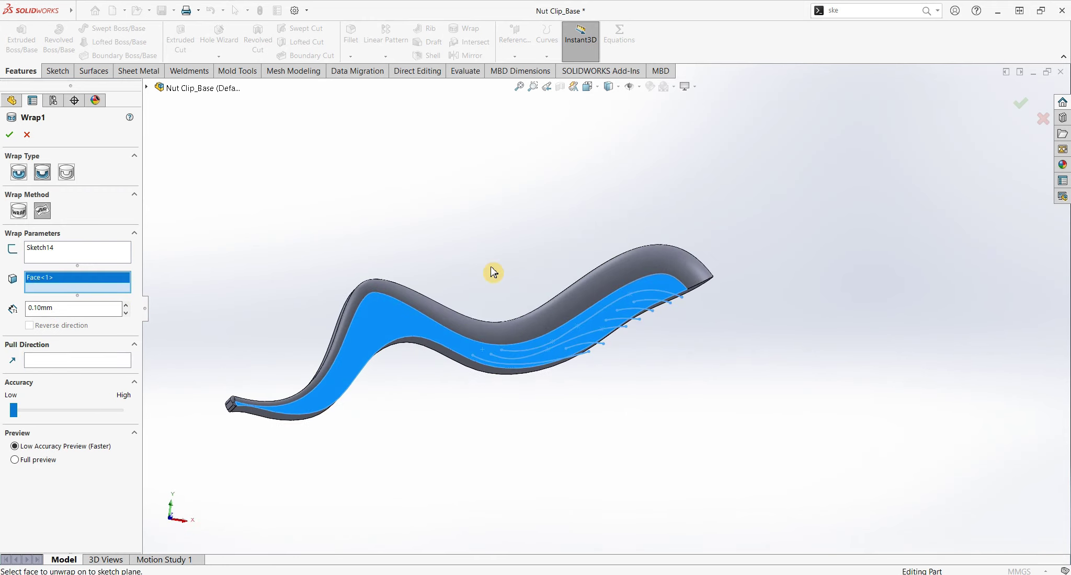
key(Escape)
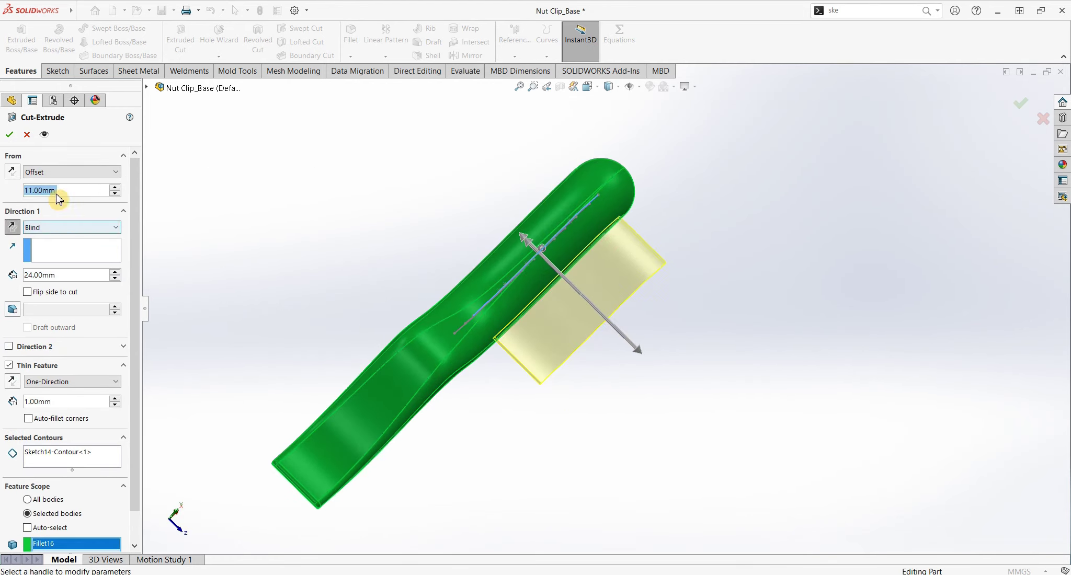
Step: Finish the thin Cut-Extrude of the feather grooves at 11.50mm offset
key(Return)
click(72, 467)
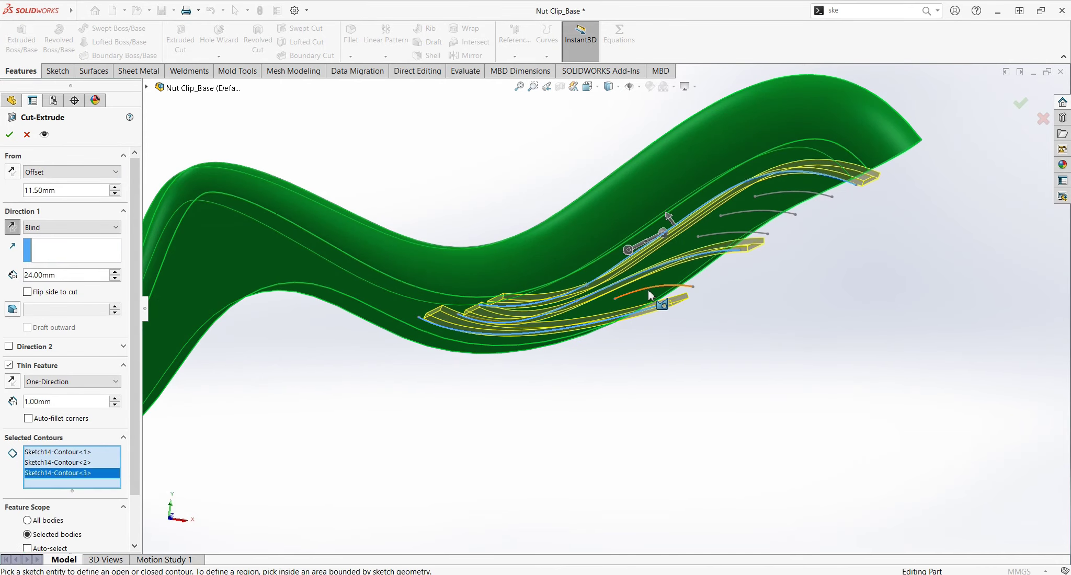
mouse_move(794, 289)
middle_down()
mouse_move(560, 256)
mouse_move(525, 390)
middle_up()
key(Return)
Step: Round three groove edges with a 0.2mm fillet
scroll(524, 389, down, 3)
scroll(575, 334, down, 3)
scroll(390, 149, down, 3)
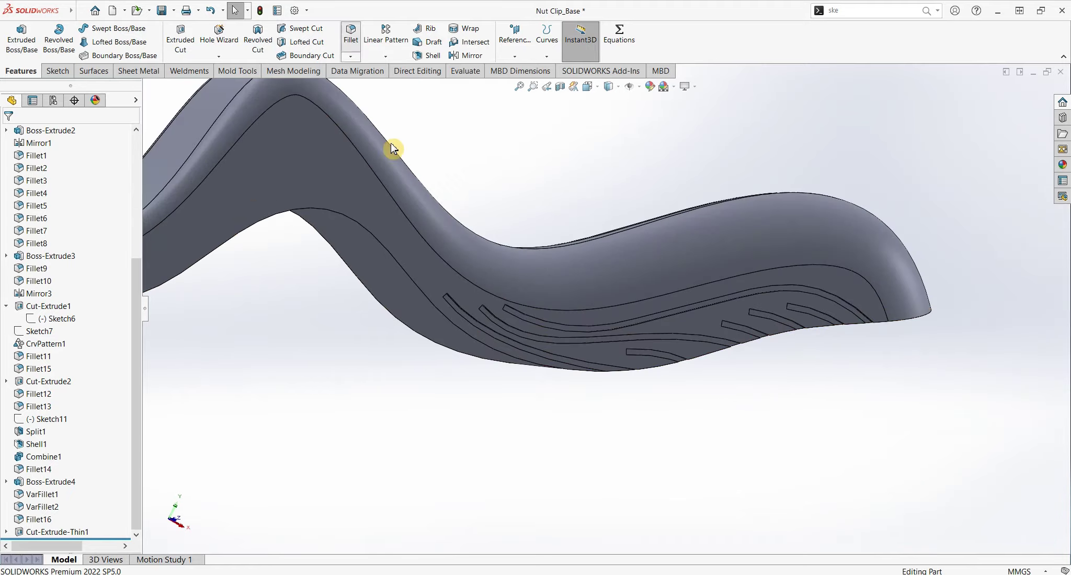
scroll(337, 206, down, 3)
click(321, 211)
click(368, 186)
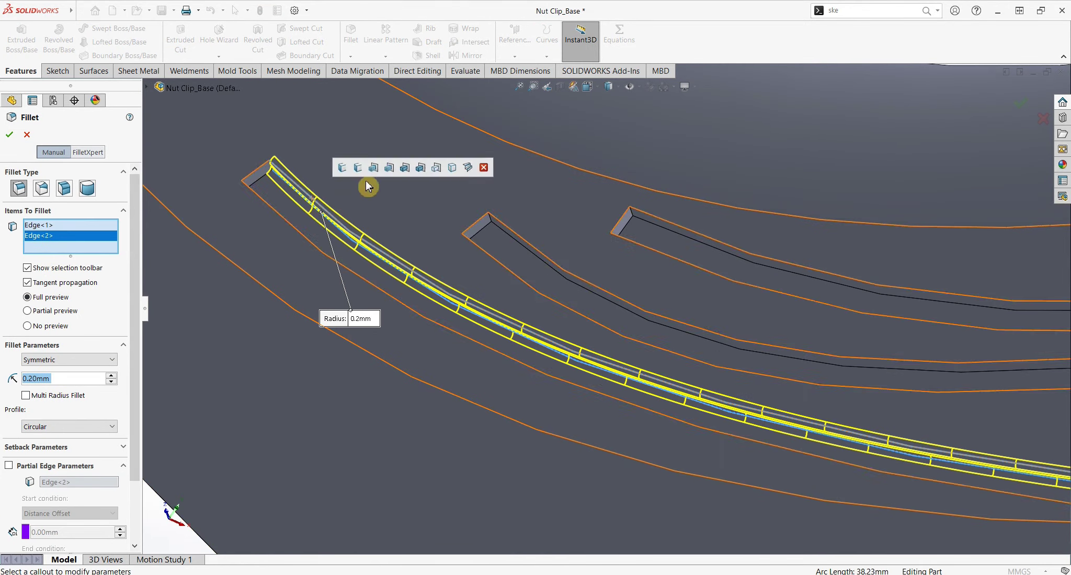
click(466, 240)
middle_drag(466, 240, 425, 256)
key(Return)
scroll(337, 291, down, 3)
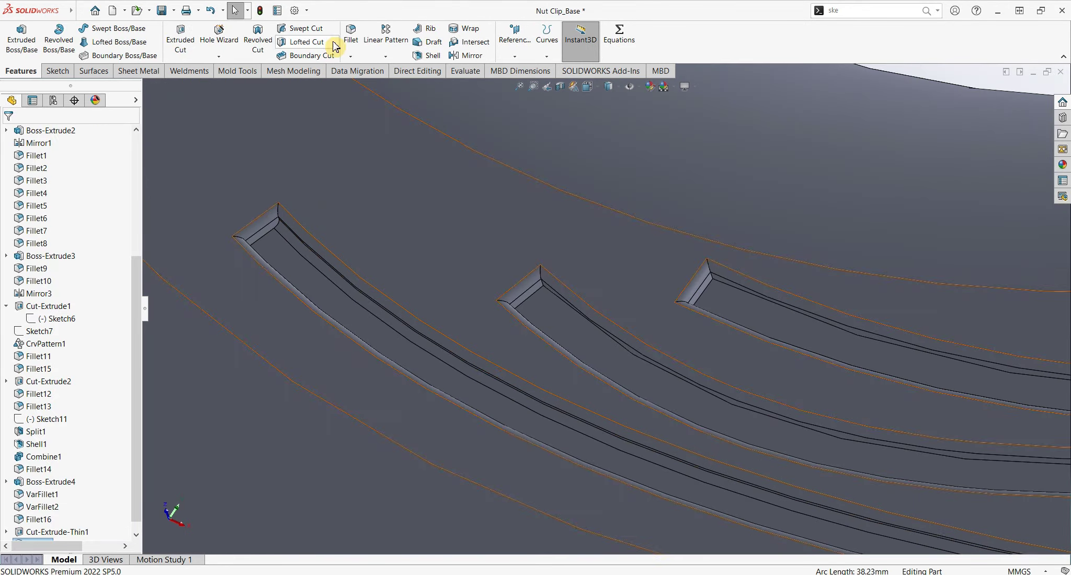
Step: Start a second fillet and add groove-end edges from several angles
key(Return)
mouse_move(725, 290)
middle_down()
mouse_move(478, 227)
mouse_move(531, 363)
middle_up()
click(531, 363)
click(411, 274)
middle_drag(411, 275, 540, 299)
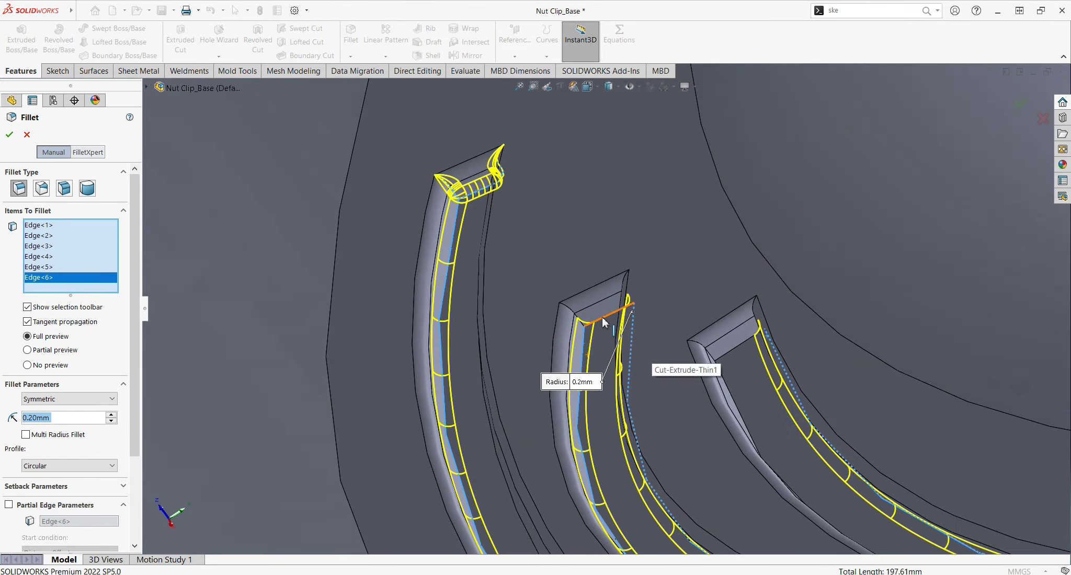
click(675, 301)
mouse_move(675, 301)
middle_down()
mouse_move(657, 464)
mouse_move(781, 360)
middle_up()
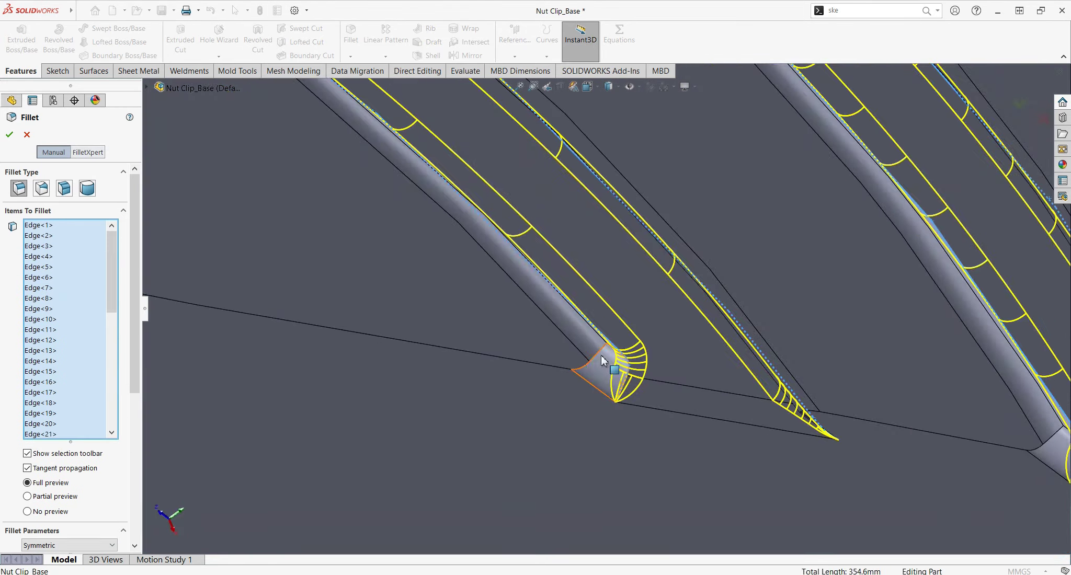
scroll(781, 360, down, 5)
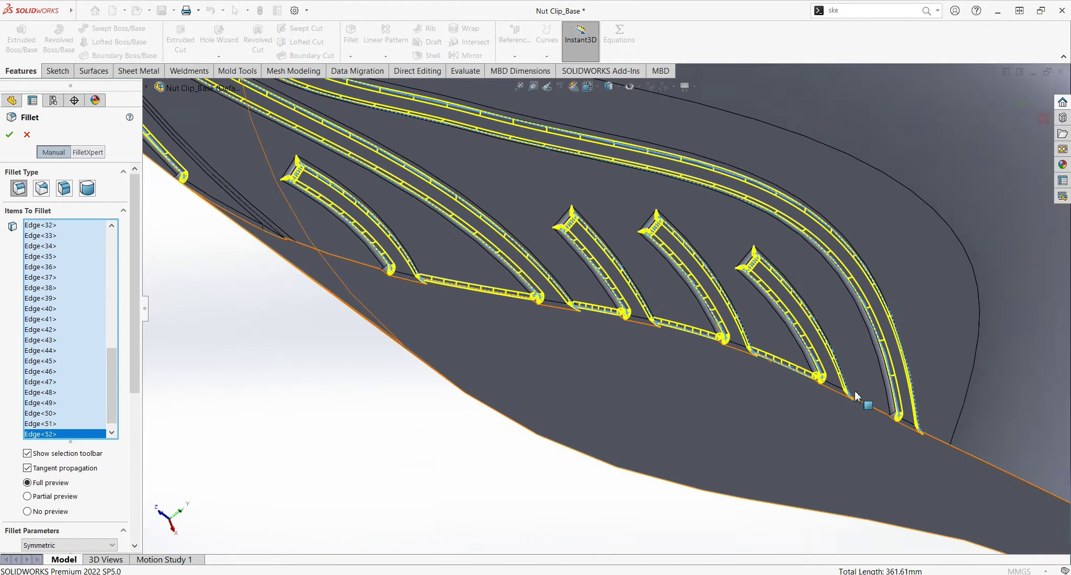
click(836, 411)
scroll(657, 411, down, 5)
Step: Add the remaining groove cut edges with tangent propagation and confirm the second fillet
scroll(621, 372, up, 8)
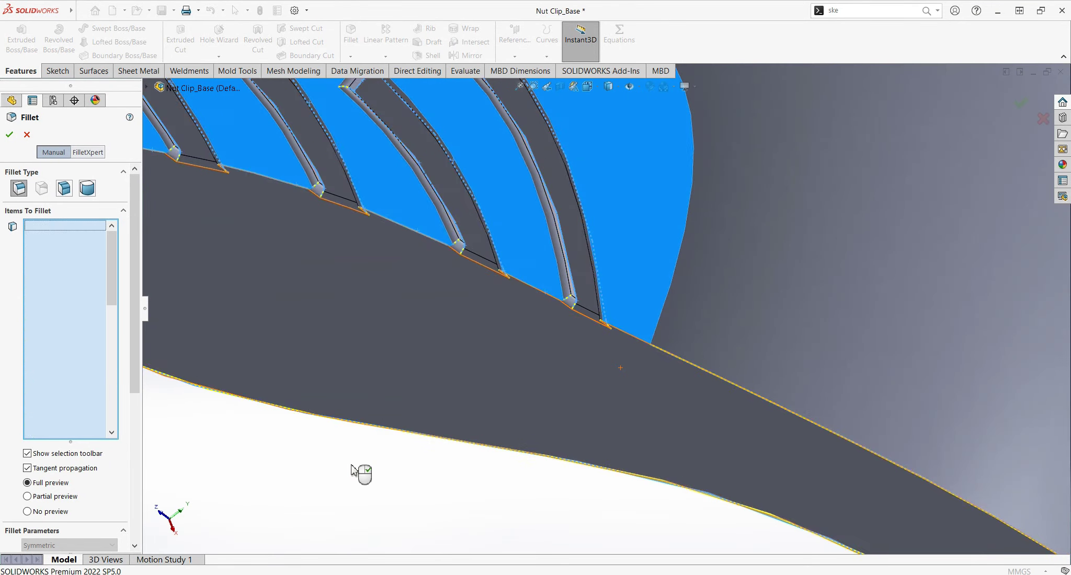
scroll(359, 471, up, 5)
mouse_move(650, 464)
middle_down()
mouse_move(382, 461)
mouse_move(464, 254)
middle_up()
scroll(464, 255, down, 5)
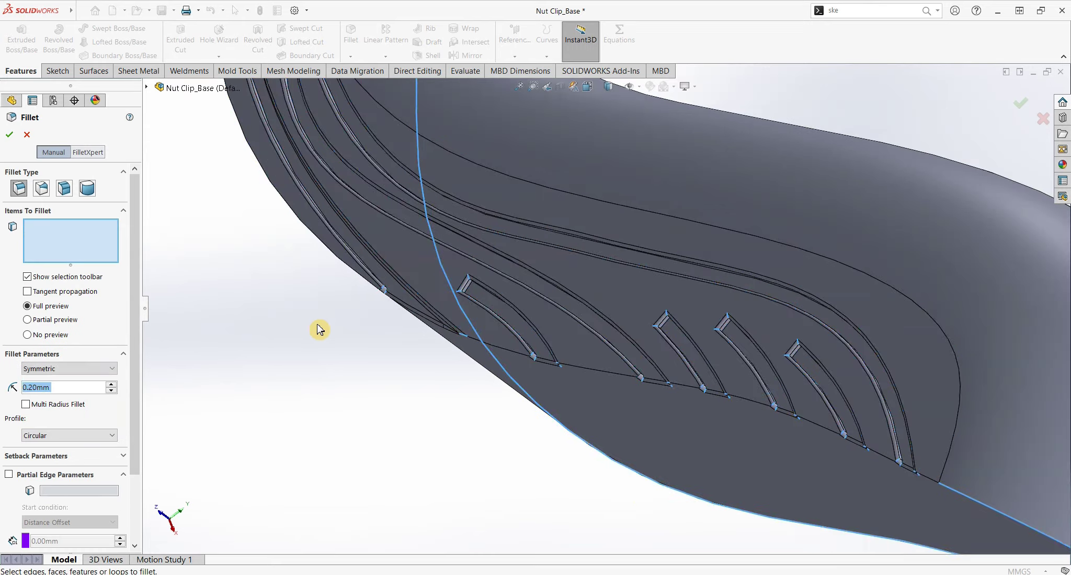
middle_drag(318, 333, 576, 314)
scroll(658, 320, up, 8)
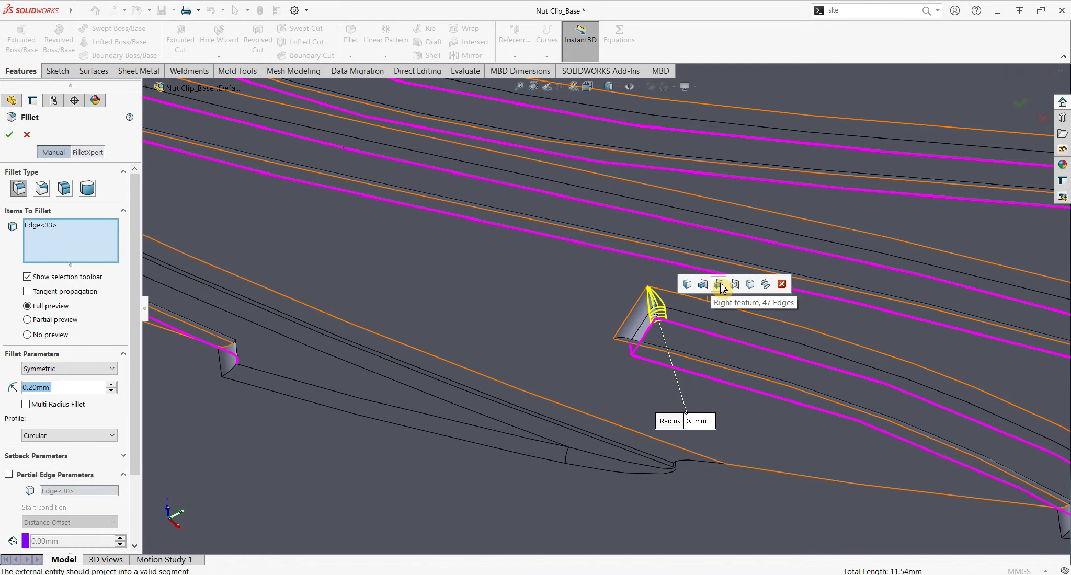
click(722, 293)
scroll(557, 339, down, 8)
click(27, 468)
scroll(490, 290, up, 5)
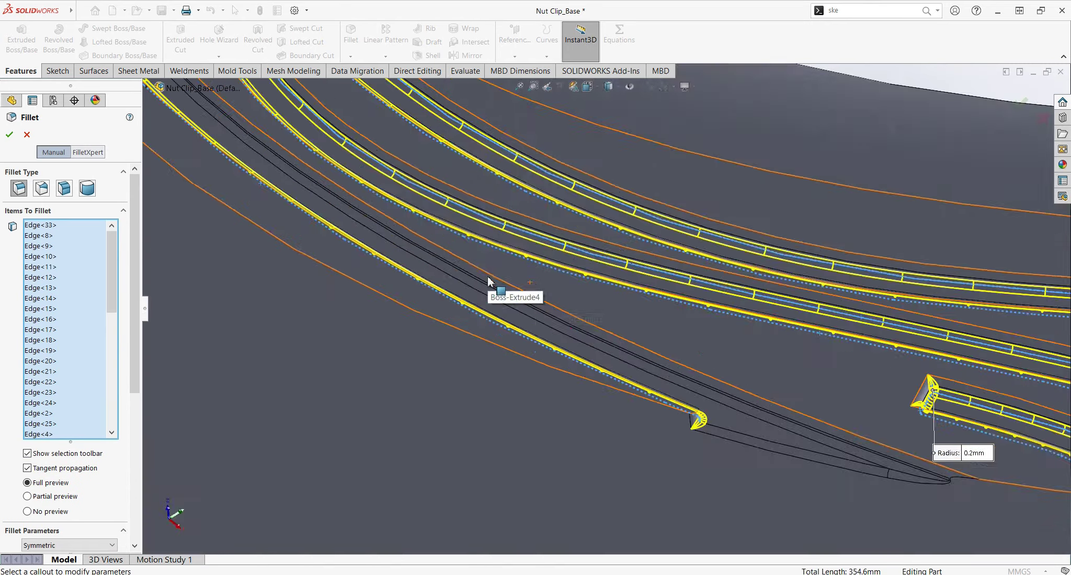
scroll(490, 289, down, 4)
key(Return)
Step: View the part from the front, then orbit to a new angle
scroll(731, 381, down, 4)
scroll(731, 381, up, 3)
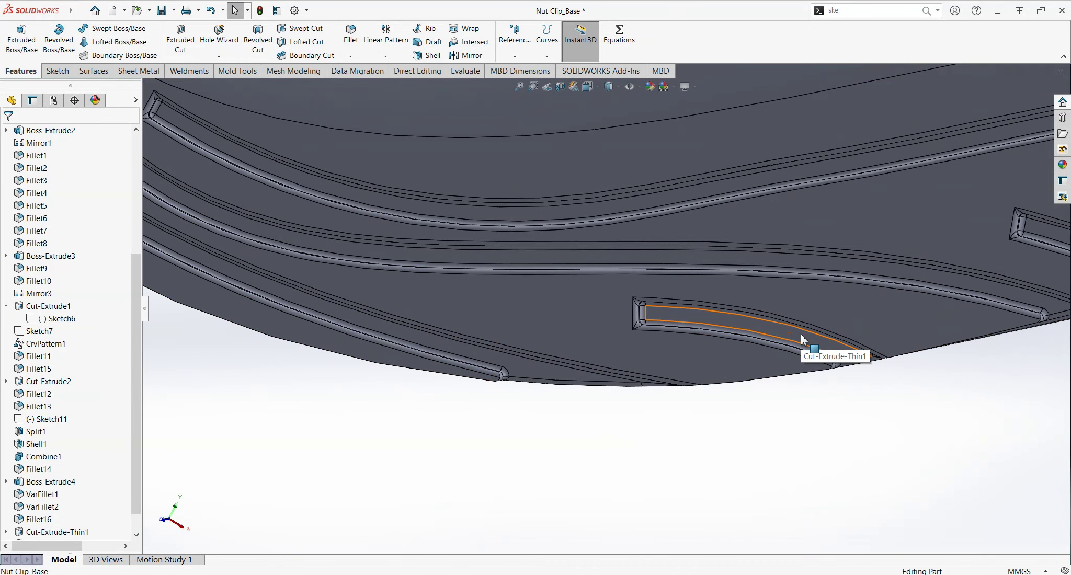
scroll(805, 345, down, 6)
key(space)
click(545, 291)
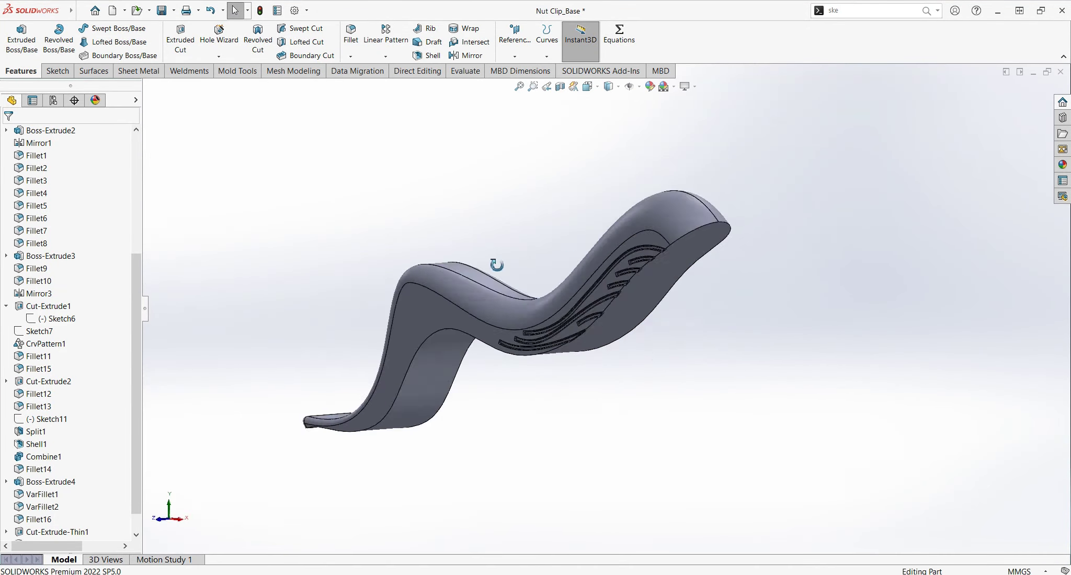
mouse_move(490, 330)
middle_down()
mouse_move(593, 270)
mouse_move(547, 266)
middle_up()
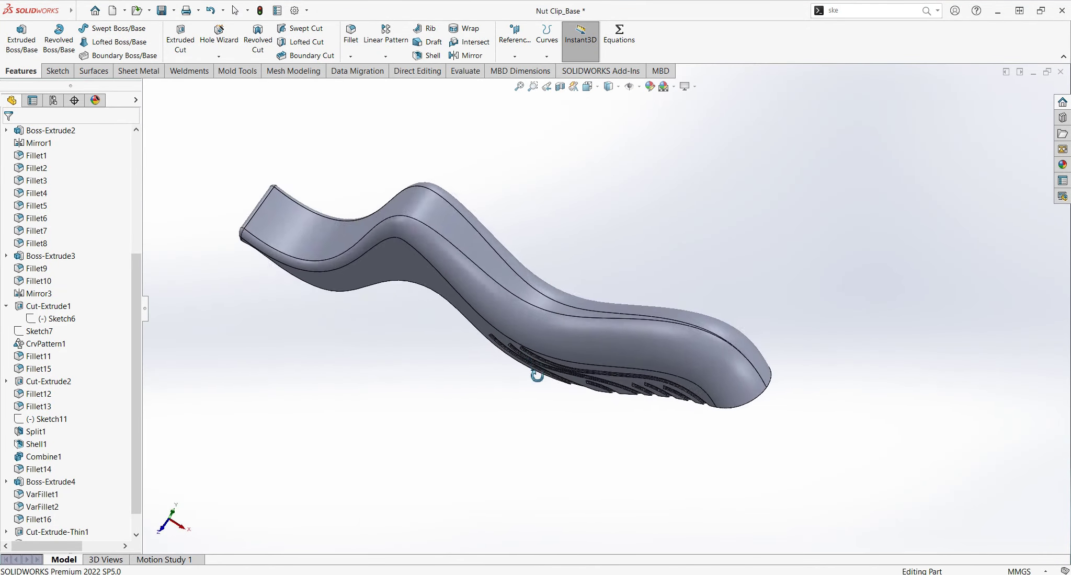
Step: Start a sketch on the Front Plane, viewed normal, and draw two feather splines across the arm
drag(135, 268, 134, 198)
click(45, 218)
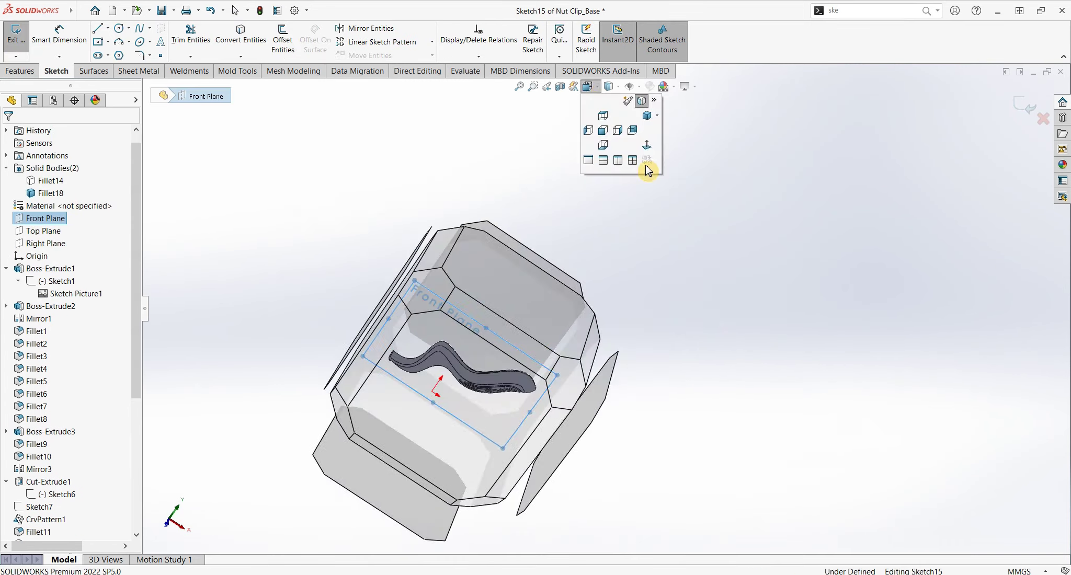
click(139, 28)
click(504, 379)
click(613, 363)
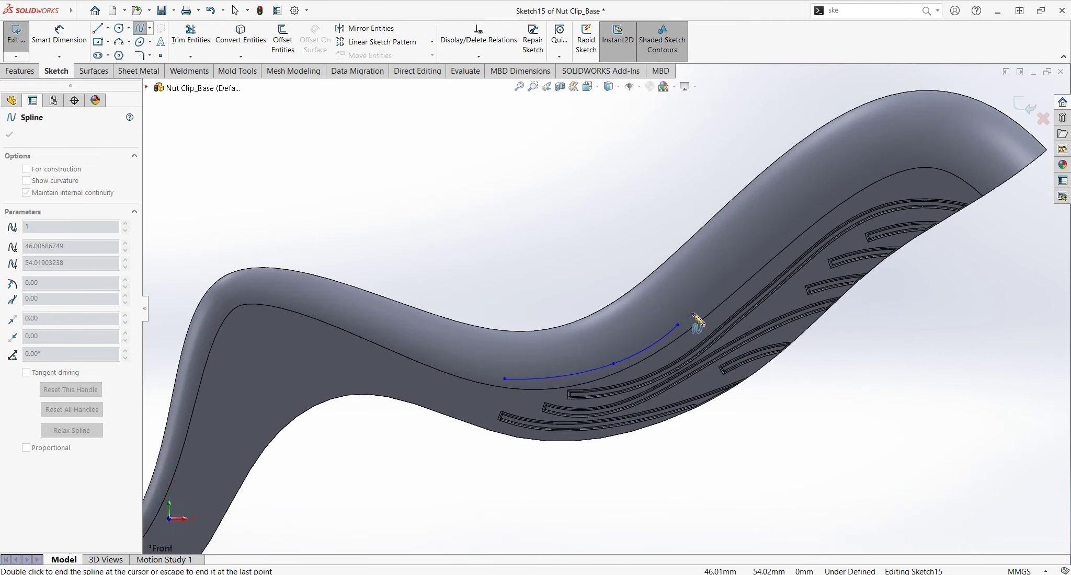
double_click(1002, 187)
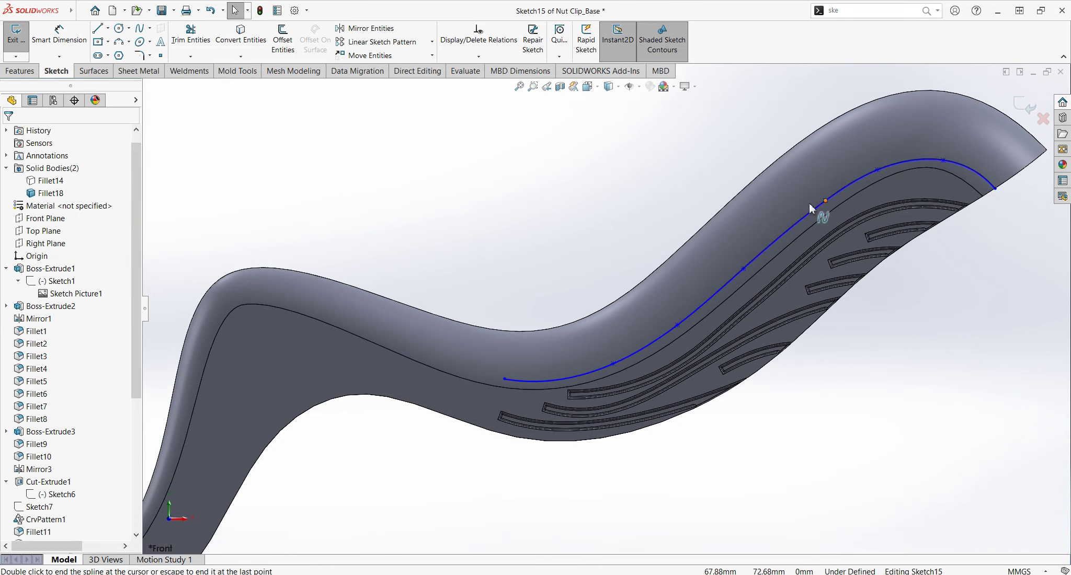
scroll(605, 308, up, 2)
click(535, 357)
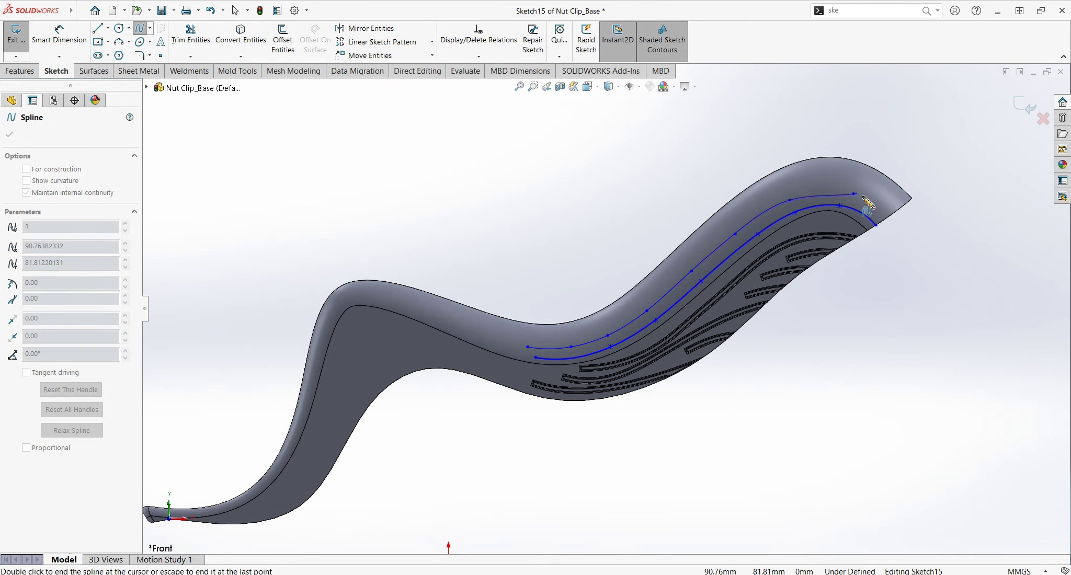
double_click(889, 216)
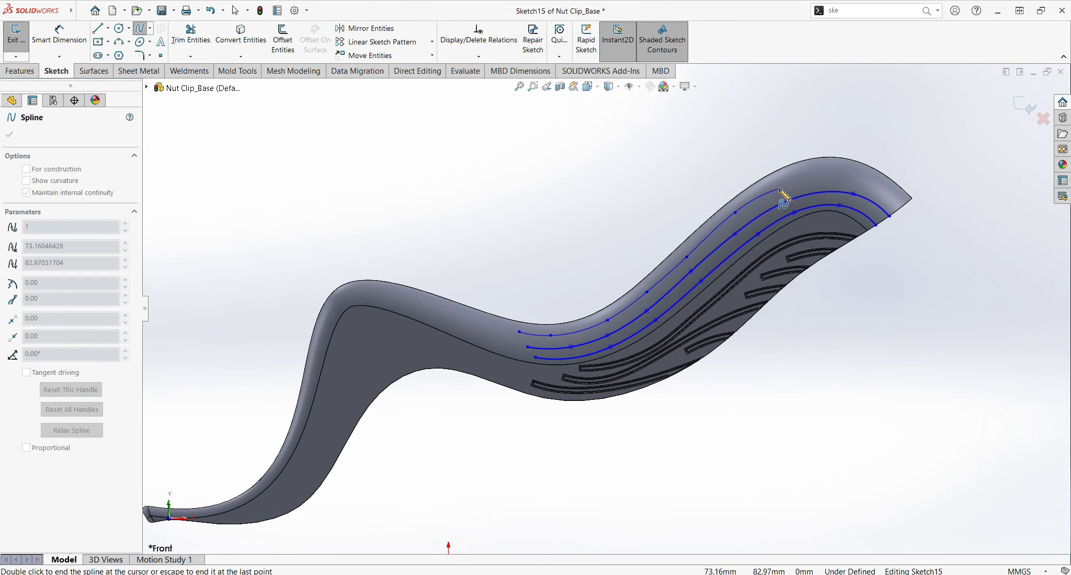
key(Escape)
scroll(837, 170, down, 2)
Step: Reshape the lower feather spline and offset the feather curves by 1 mm
click(766, 201)
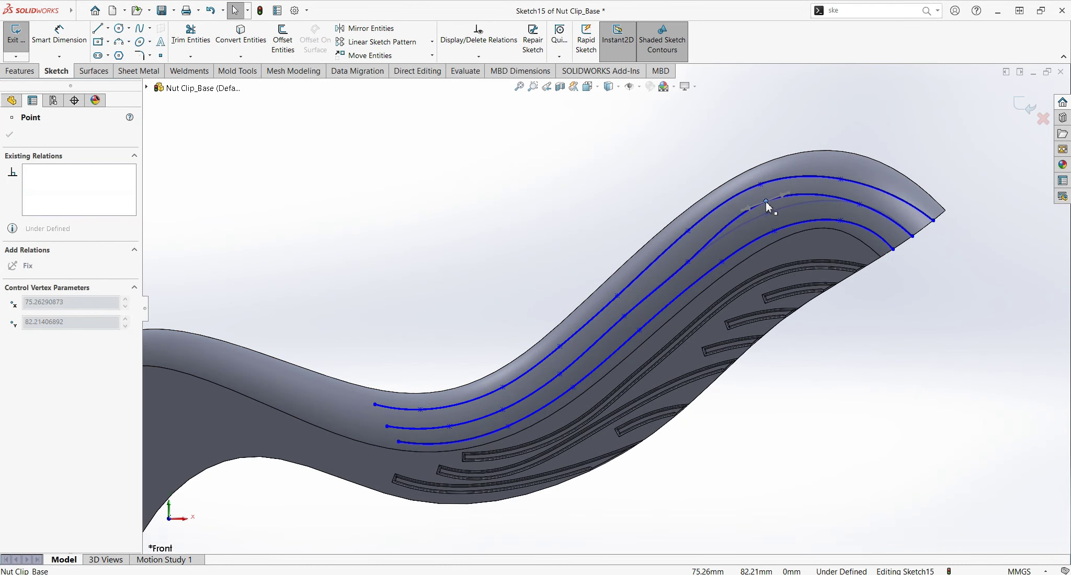
mouse_move(780, 232)
mouse_down()
mouse_move(784, 220)
mouse_move(839, 214)
mouse_up()
click(877, 345)
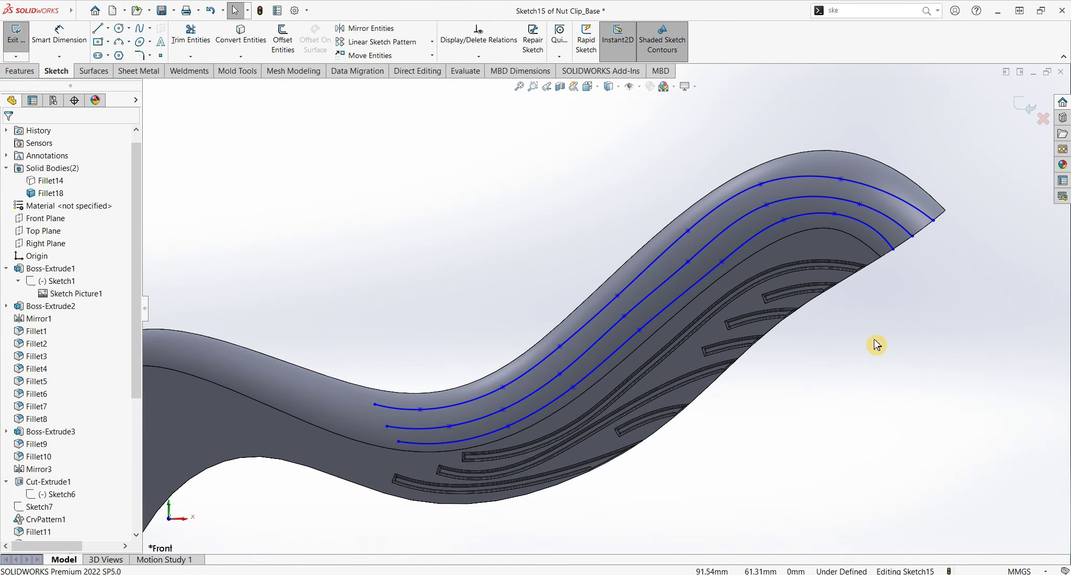
click(283, 40)
click(436, 426)
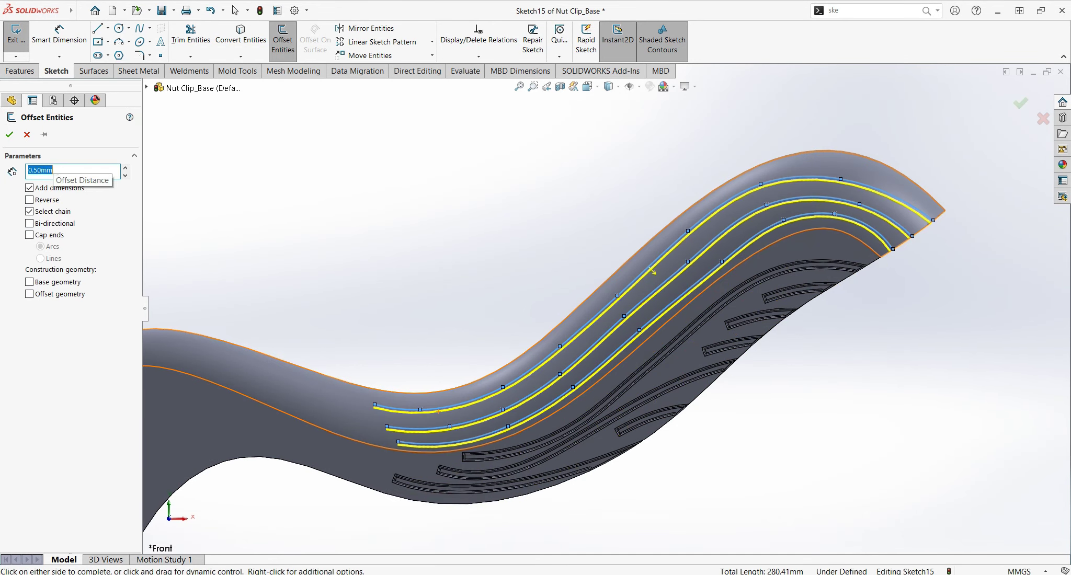
text(1)
scroll(478, 382, down, 3)
scroll(478, 381, up, 4)
key(Return)
scroll(454, 382, down, 2)
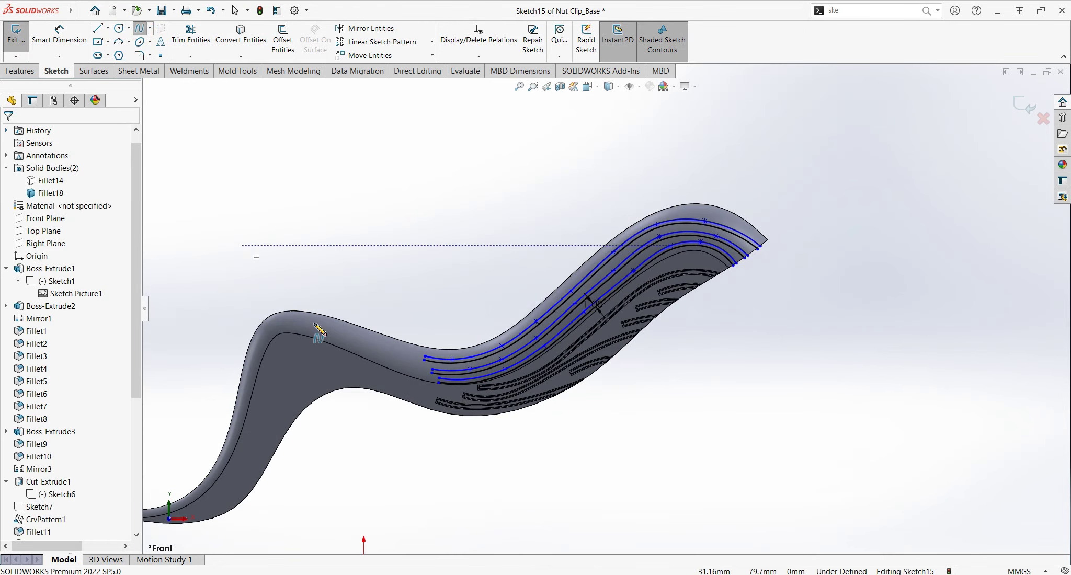
scroll(540, 319, down, 4)
Step: Draw another feather spline across the arm and adjust its shape using its control polygon
click(252, 398)
click(367, 396)
click(601, 240)
click(675, 166)
scroll(607, 308, up, 3)
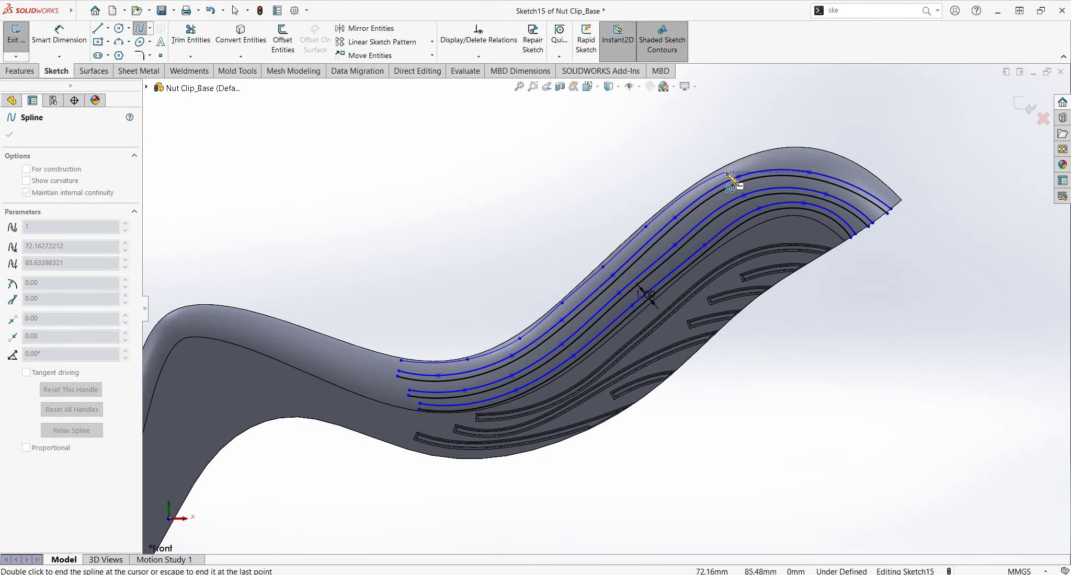
double_click(901, 200)
scroll(462, 371, down, 3)
right_click(545, 282)
click(596, 476)
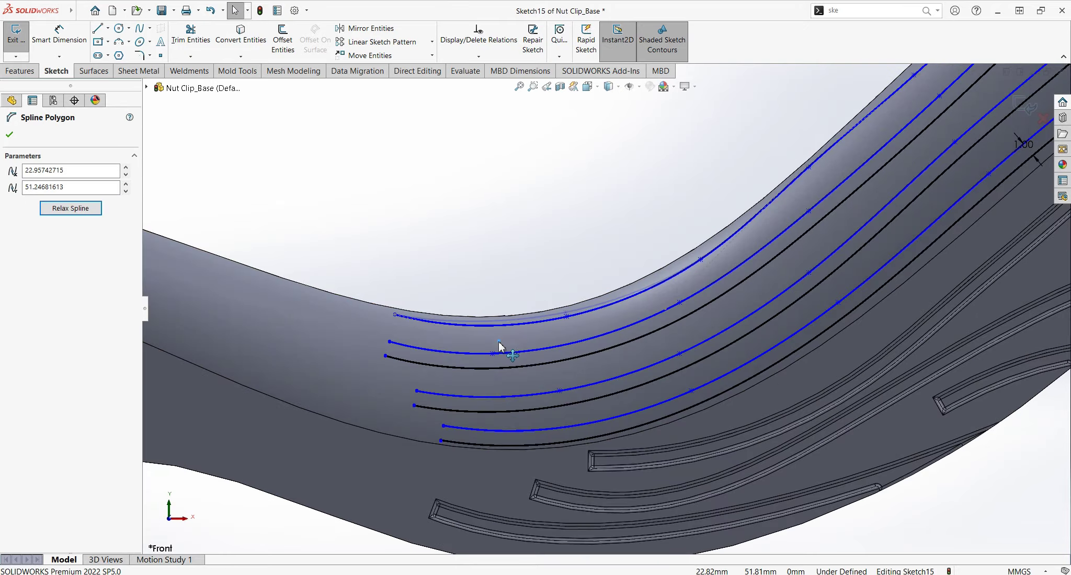
scroll(502, 349, down, 2)
scroll(780, 161, up, 3)
click(641, 198)
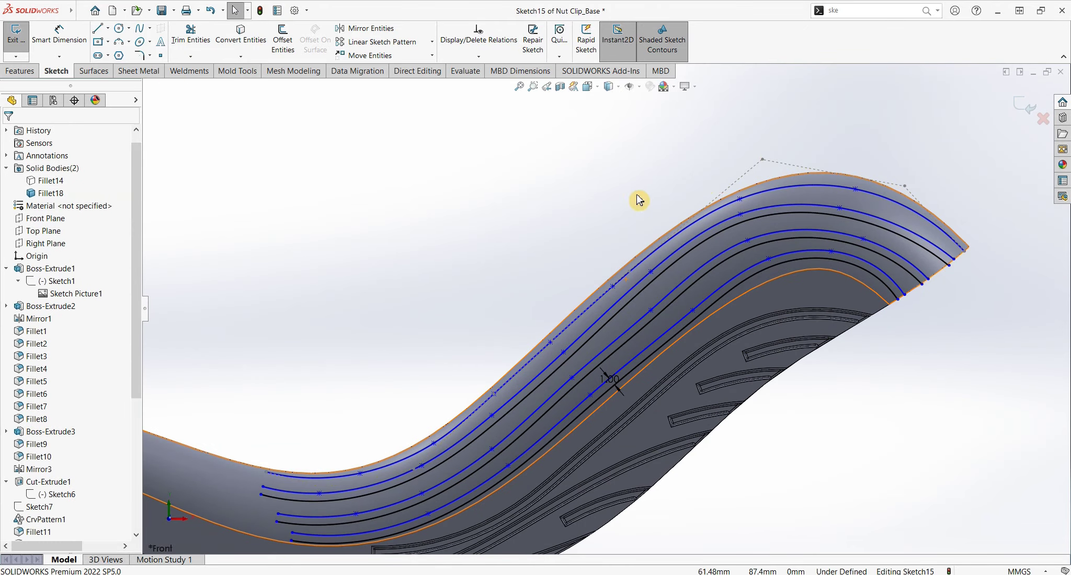
Step: Offset the new feather spline to create its paired curve
click(734, 191)
click(448, 418)
click(282, 39)
click(490, 375)
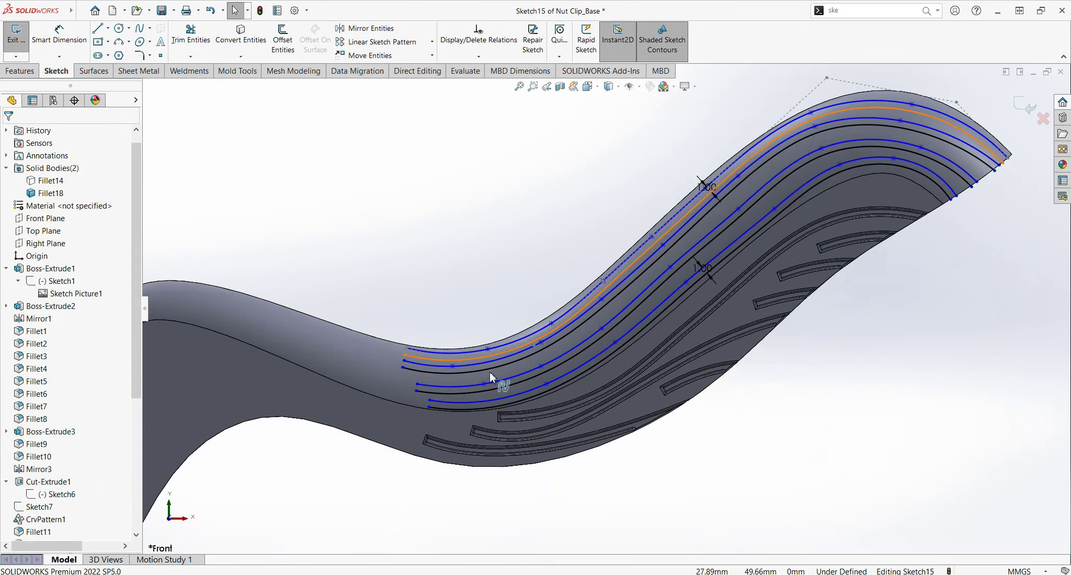
scroll(418, 387, down, 5)
Step: Close the left ends of the feather curve pairs with lines
key(l)
click(393, 363)
click(331, 212)
scroll(330, 212, up, 3)
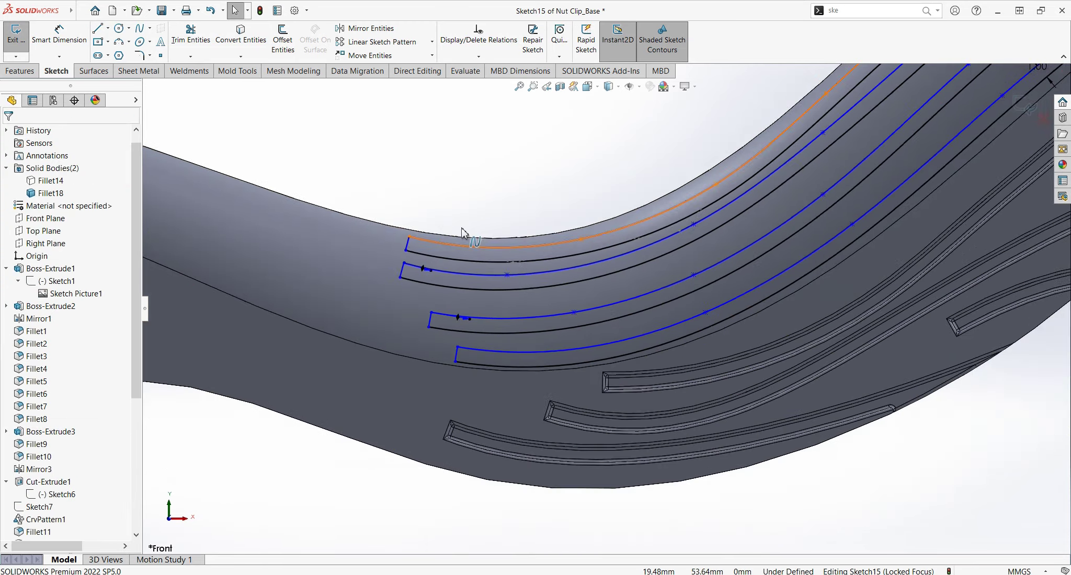
scroll(354, 183, down, 3)
click(354, 183)
Step: Close the right ends of the curve pairs at the tip with lines and exit Sketch15
key(l)
scroll(833, 235, down, 3)
click(832, 235)
scroll(748, 310, up, 3)
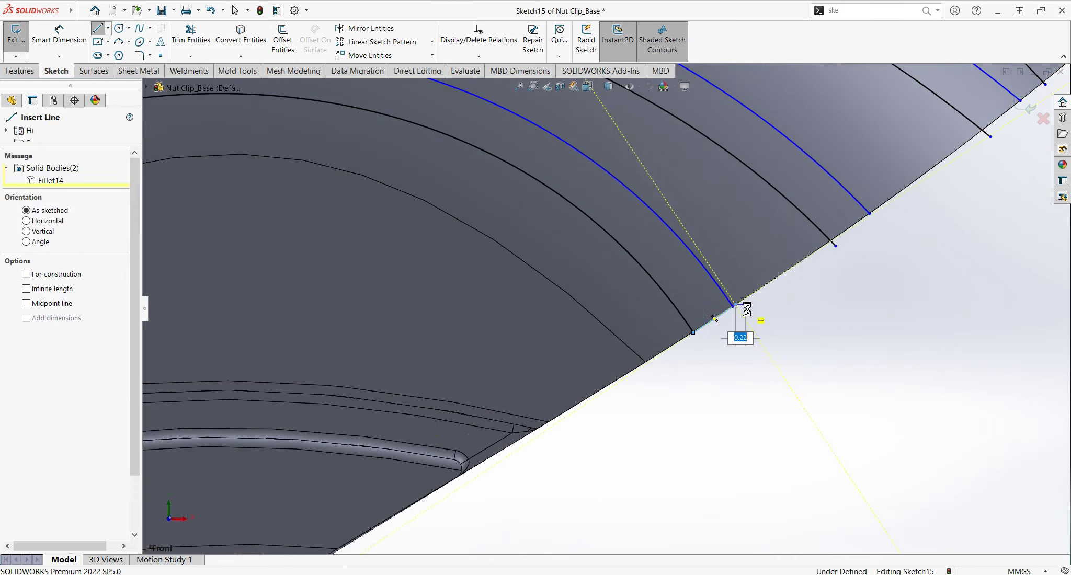
key(Escape)
click(793, 181)
scroll(708, 232, down, 2)
click(703, 226)
key(Escape)
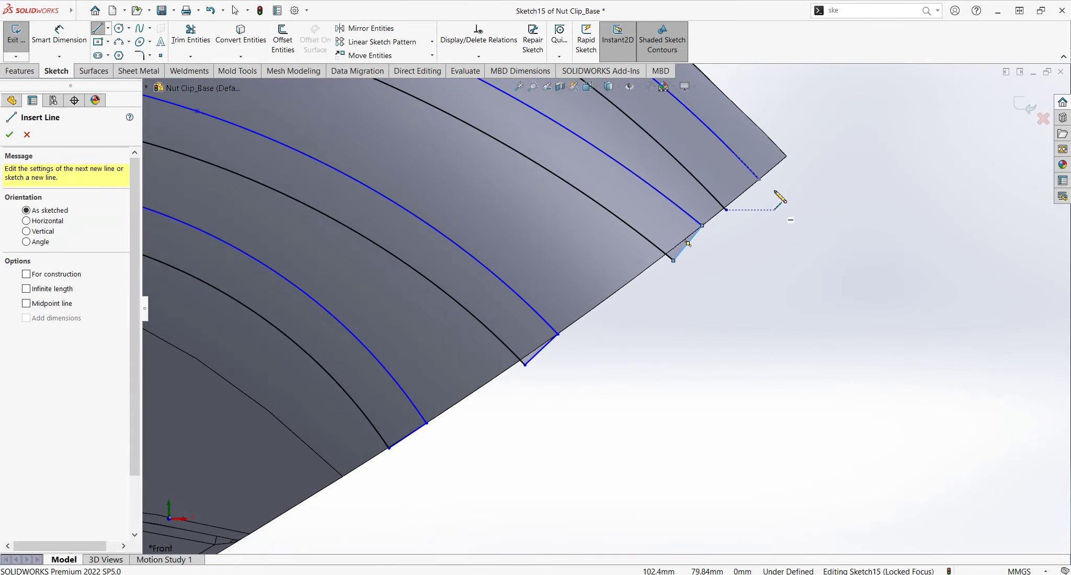
key(Escape)
Step: Wrap Sketch15 onto the arm's curved top face at 0.50 mm depth
key(f)
click(367, 361)
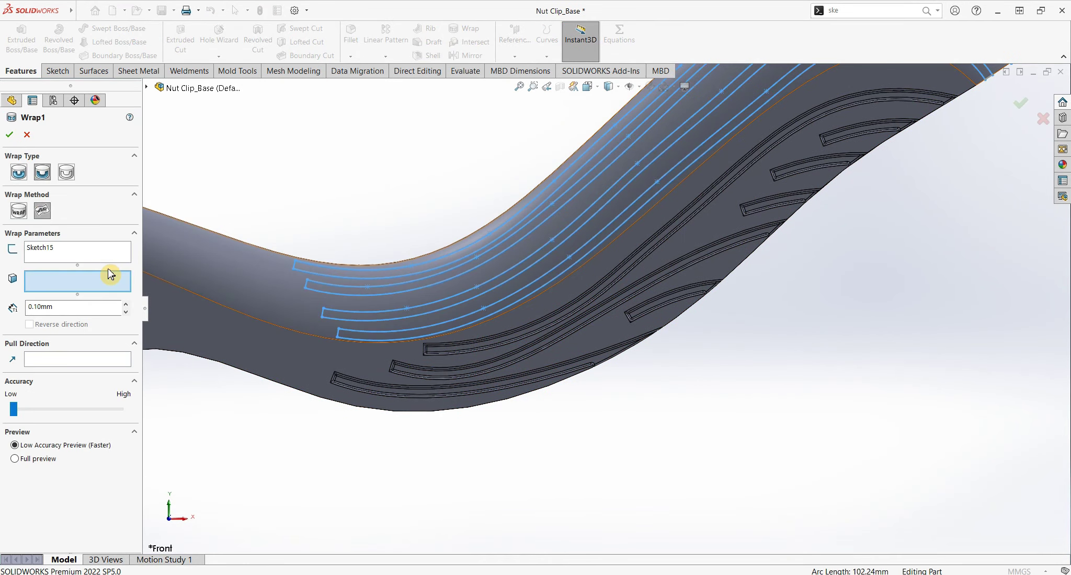
click(411, 352)
middle_drag(411, 351, 208, 179)
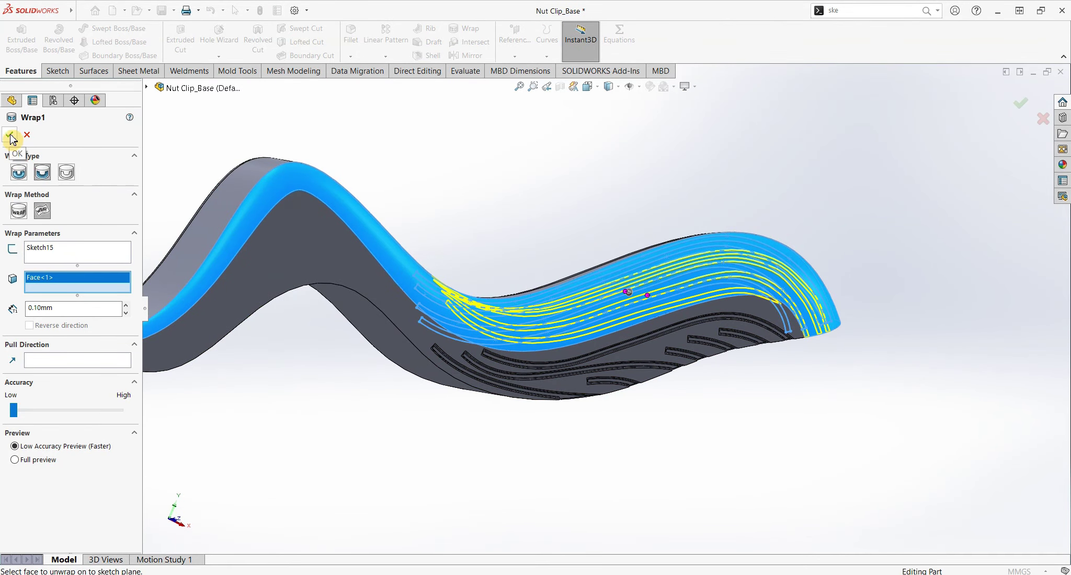
click(46, 211)
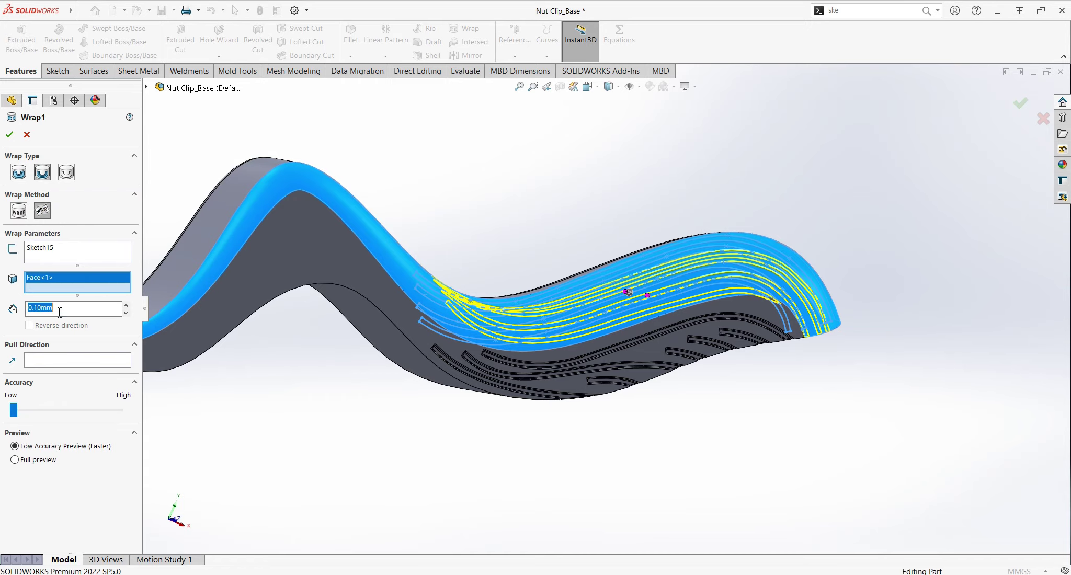
key(Return)
mouse_move(418, 203)
middle_down()
mouse_move(399, 368)
mouse_move(395, 209)
mouse_move(408, 218)
mouse_move(375, 241)
mouse_move(414, 222)
mouse_move(526, 120)
mouse_move(419, 222)
mouse_move(444, 219)
middle_up()
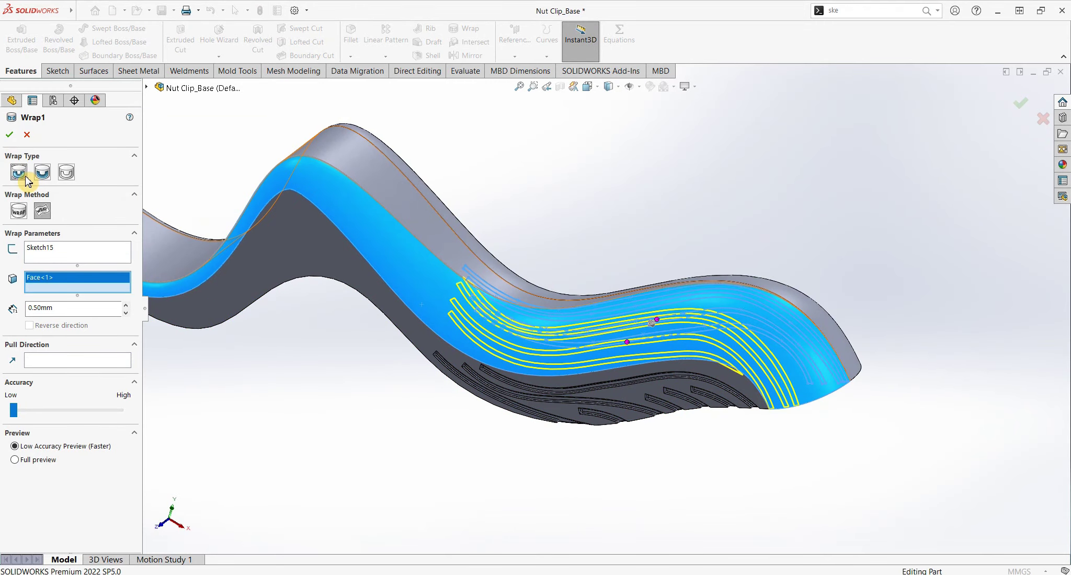
click(10, 137)
Step: Orbit to inspect the wrapped feather grooves and select the Top Plane for a new sketch
mouse_move(646, 317)
middle_down()
mouse_move(490, 250)
mouse_move(478, 293)
mouse_move(777, 305)
mouse_move(755, 303)
mouse_move(743, 313)
mouse_move(749, 328)
middle_up()
scroll(682, 410, up, 3)
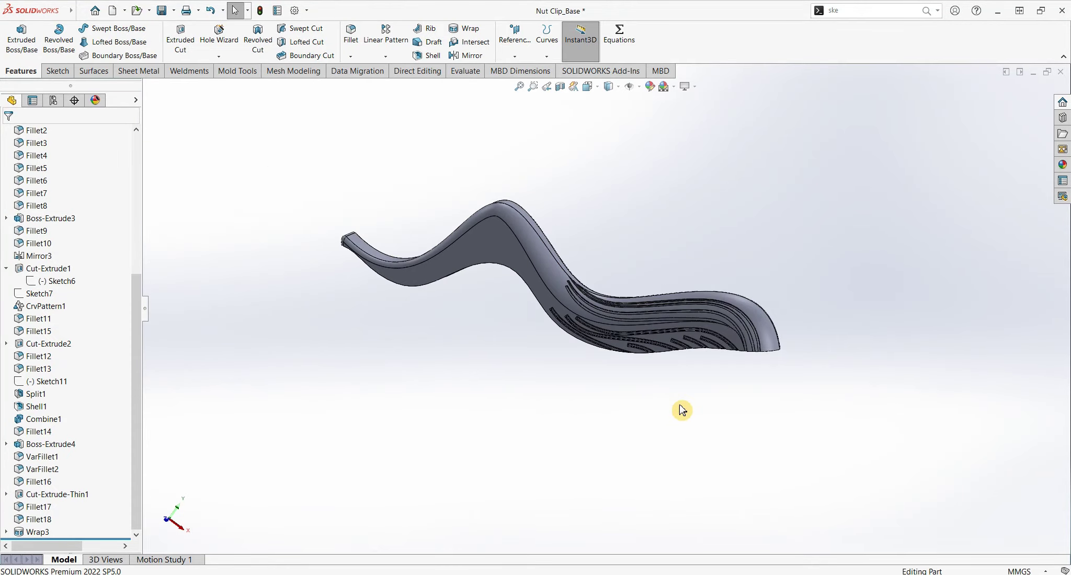
mouse_move(682, 410)
middle_down()
mouse_move(690, 377)
mouse_move(598, 377)
mouse_move(536, 461)
middle_up()
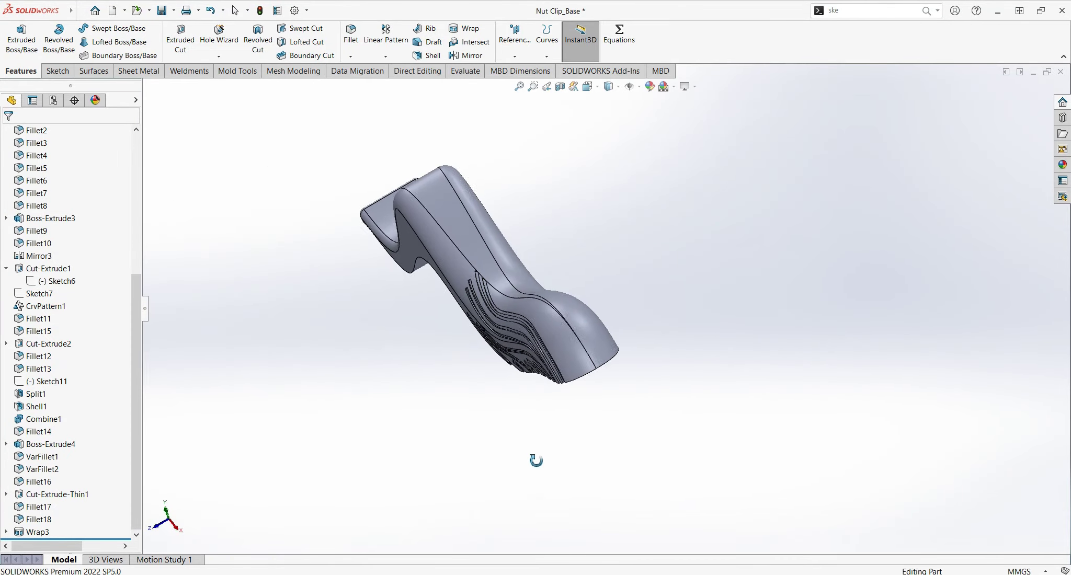
scroll(30, 228, up, 5)
click(30, 231)
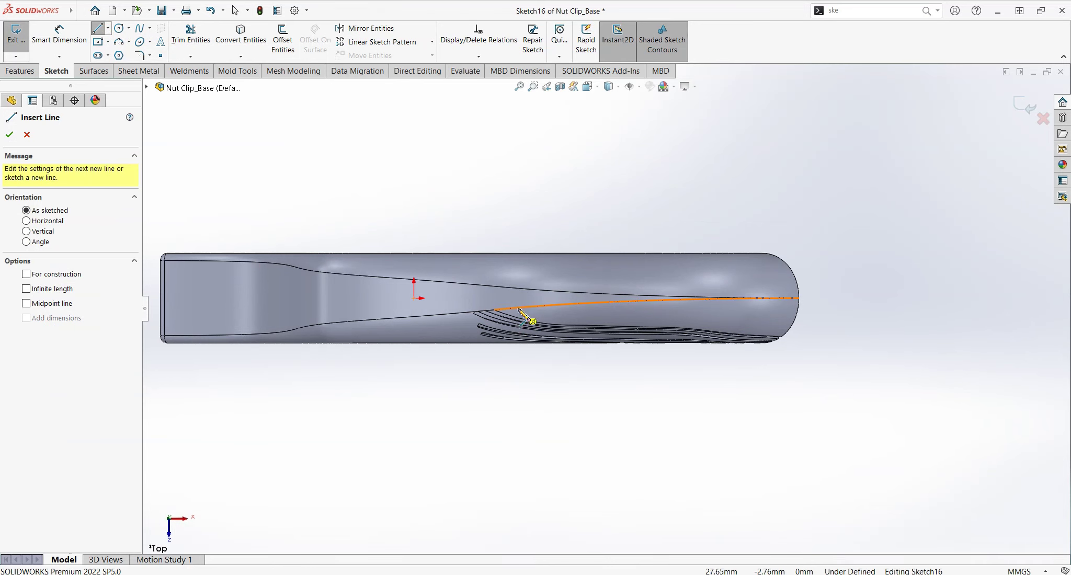
Step: Complete the top-sketch line and draw a groove spline along the arm to its tip
click(523, 316)
key(Escape)
scroll(554, 323, down, 2)
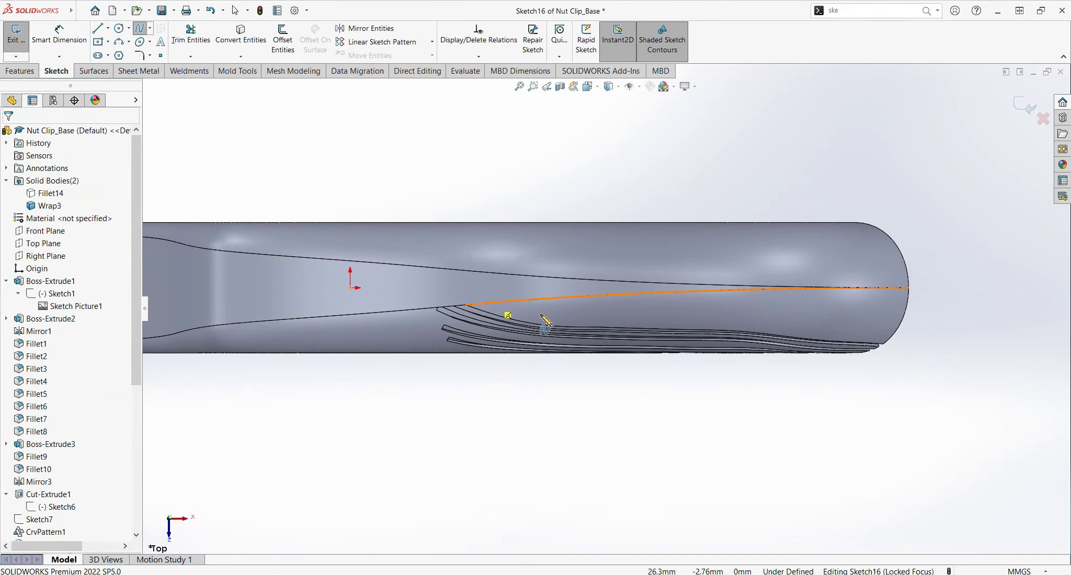
click(494, 303)
click(560, 316)
click(642, 319)
click(698, 322)
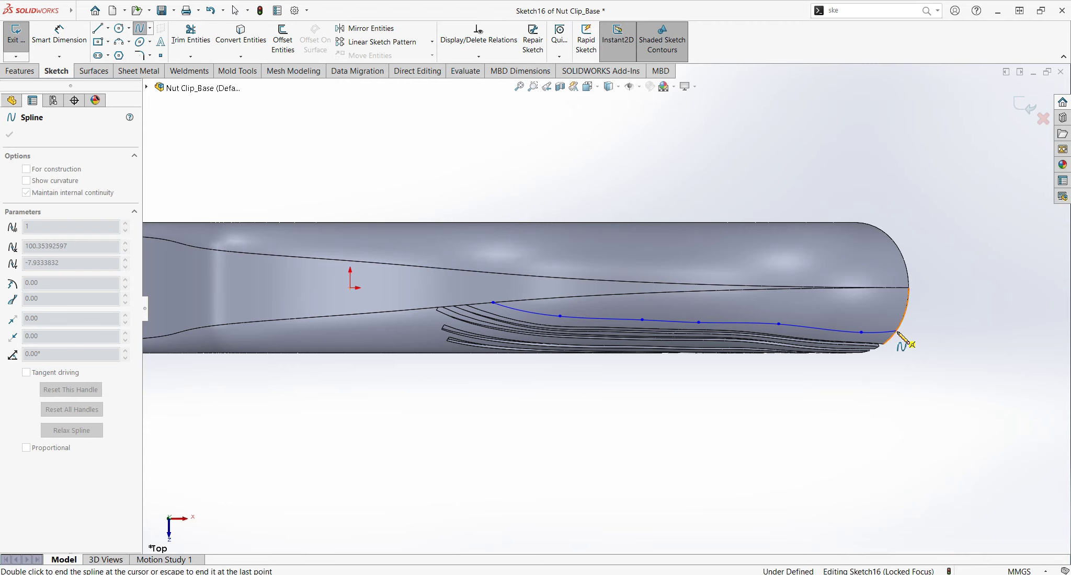
double_click(896, 329)
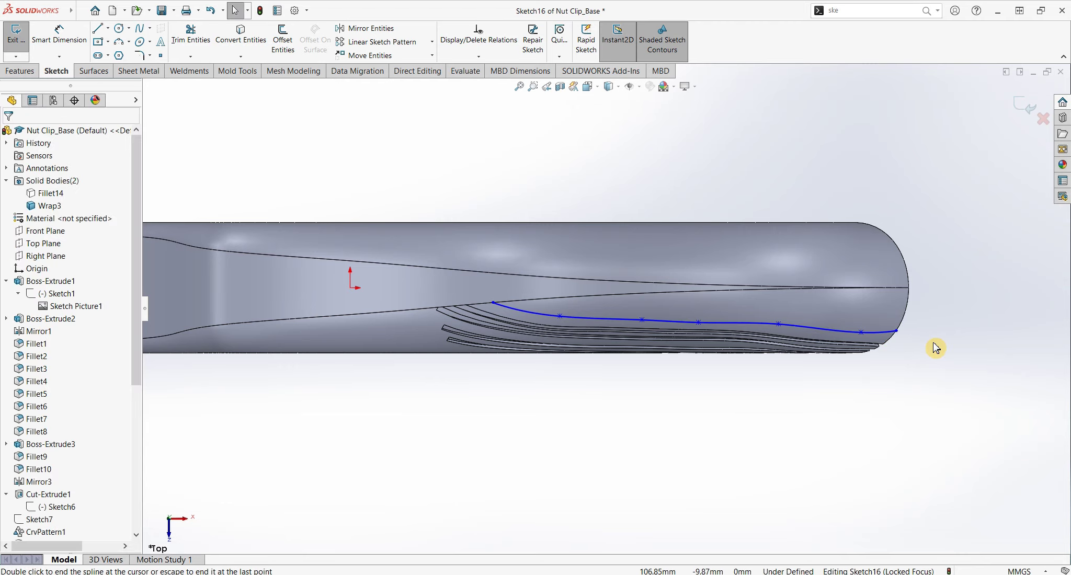
key(l)
drag(580, 297, 689, 302)
key(Escape)
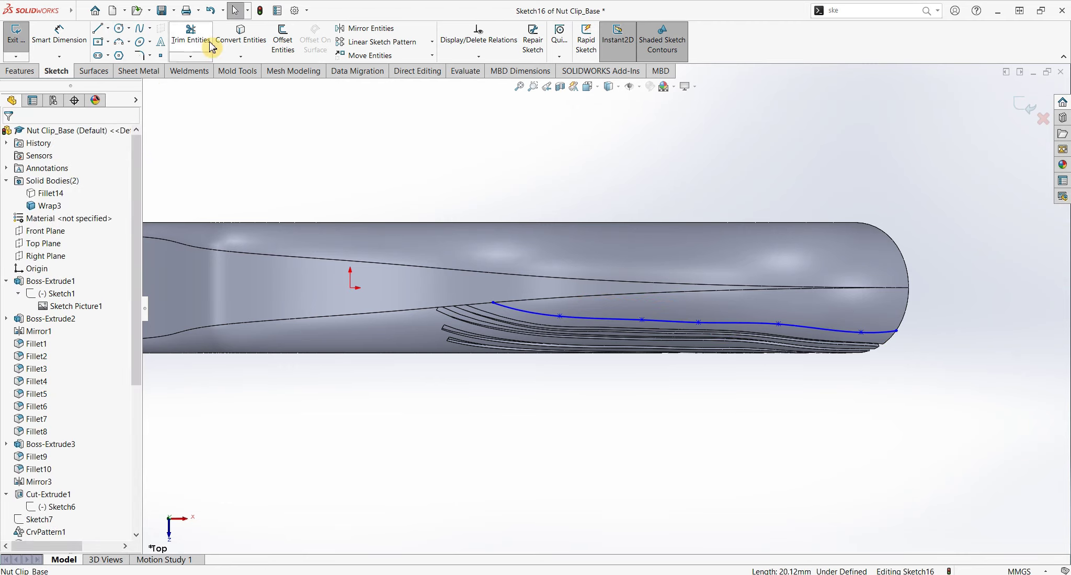
Step: Draw a second groove spline and a short spline near the tip
click(140, 28)
click(570, 297)
click(669, 306)
click(723, 303)
click(789, 309)
click(906, 310)
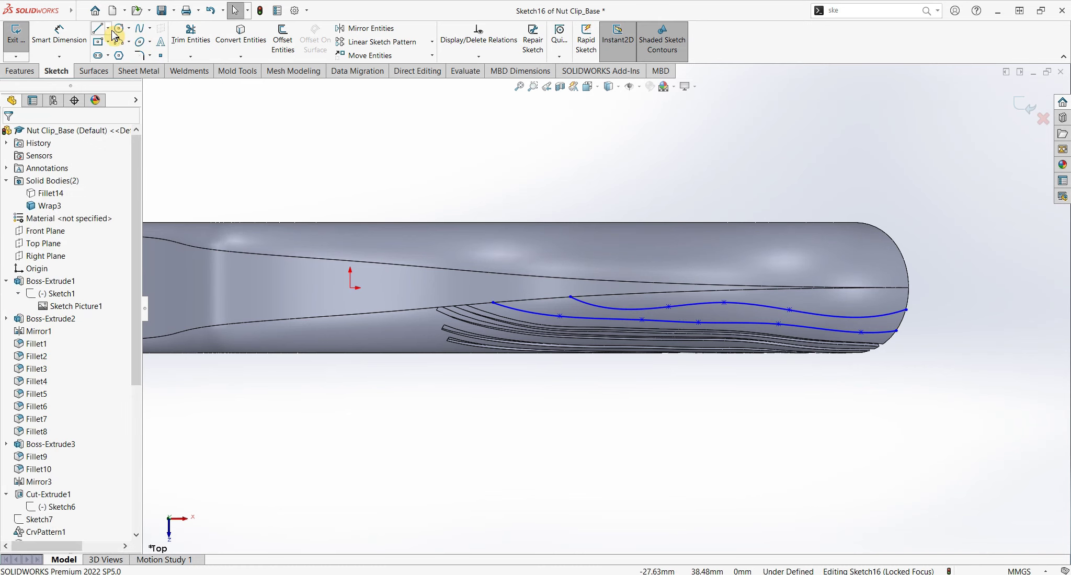
click(764, 289)
click(842, 303)
double_click(907, 297)
scroll(906, 249, down, 3)
Step: Offset the groove splines by 1 mm
click(283, 39)
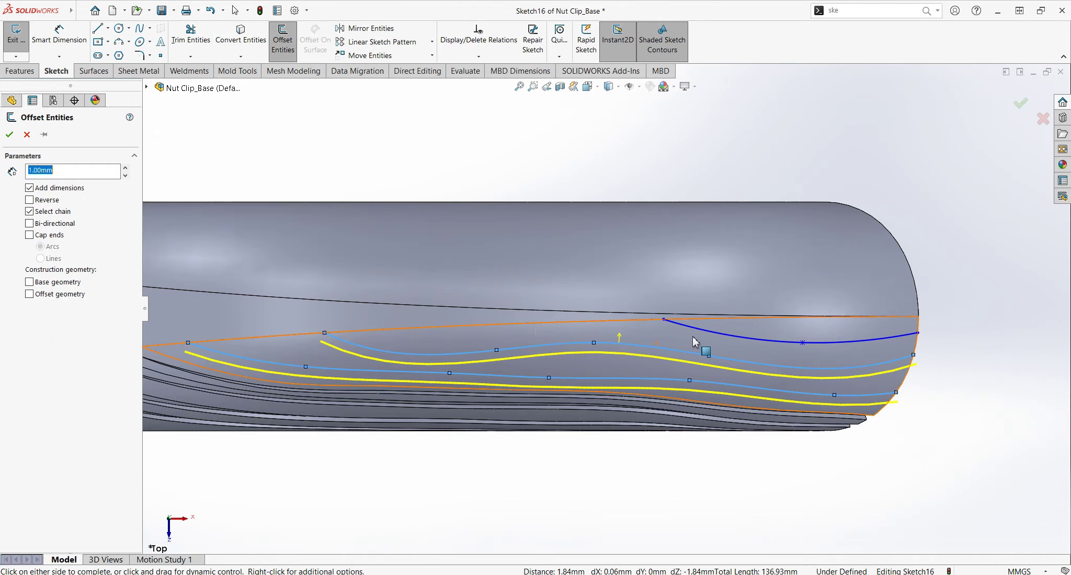
scroll(396, 310, down, 2)
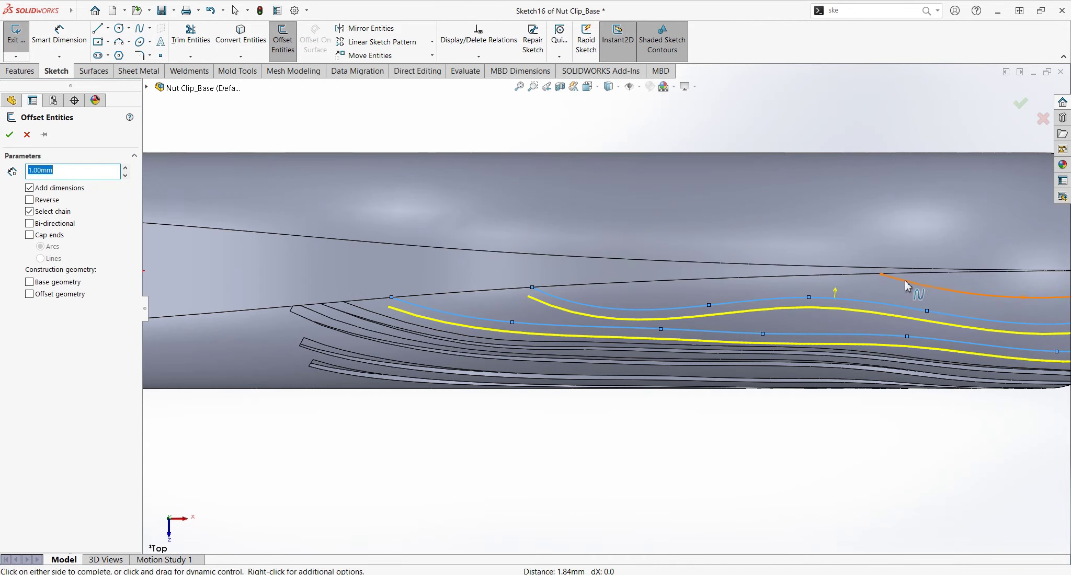
click(837, 350)
scroll(701, 334, up, 3)
scroll(269, 278, down, 5)
Step: Close the groove ends with lines and exit Sketch16 back into Wrap4
click(262, 291)
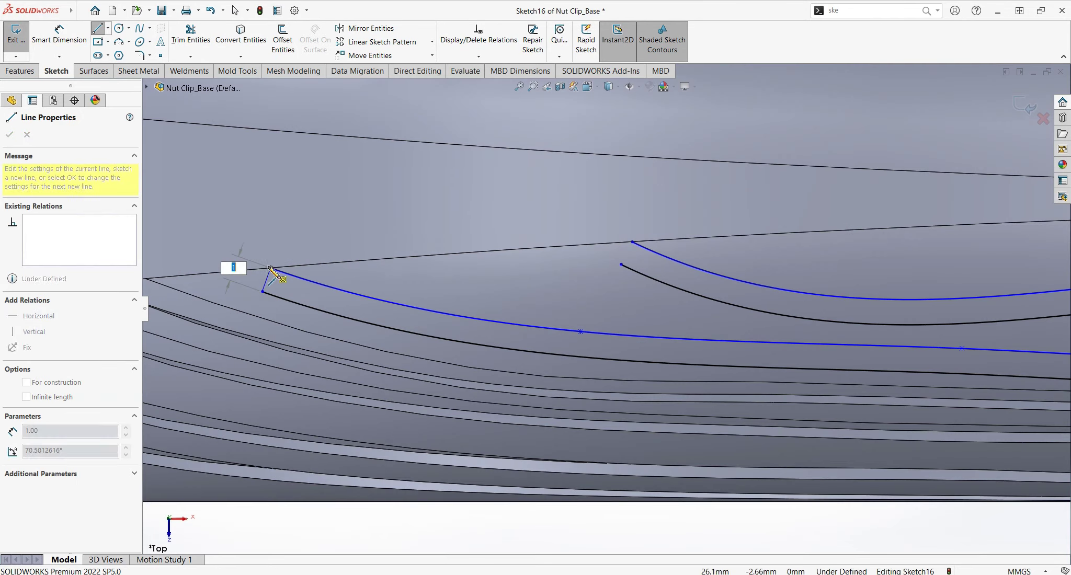
click(621, 264)
scroll(628, 266, down, 2)
scroll(782, 320, down, 2)
click(725, 487)
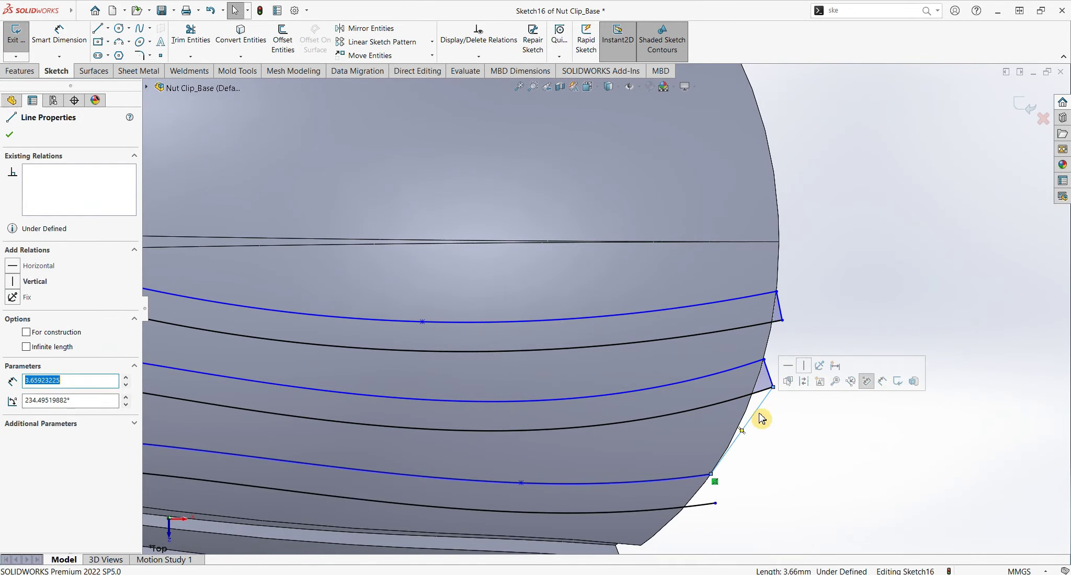
key(Escape)
scroll(1007, 118, up, 5)
click(1008, 116)
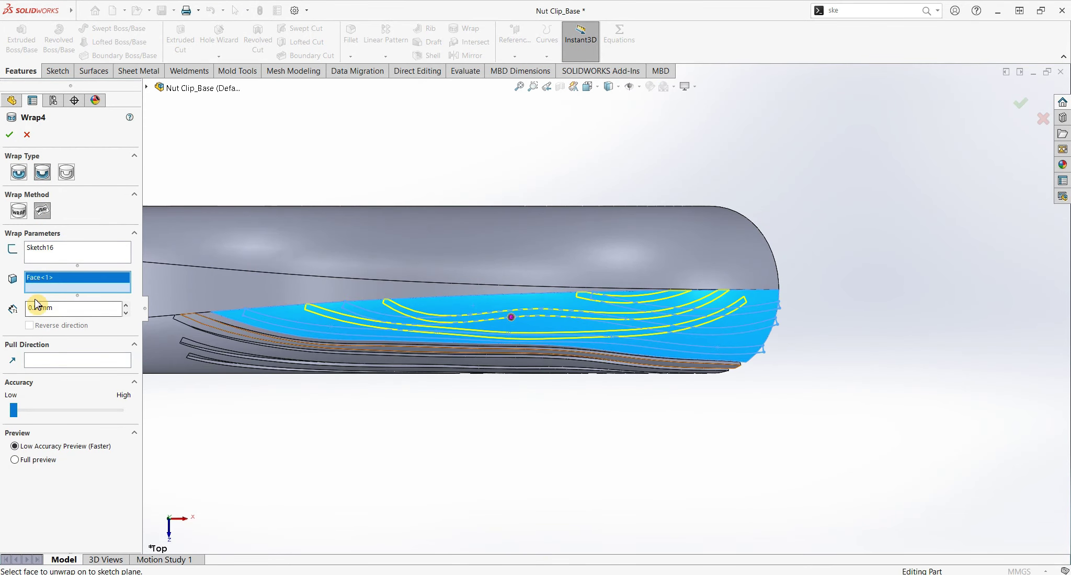
Step: Apply Wrap4, then mirror Cut-Extrude-Thin1, Fillet17, Fillet18, Wrap3 and Wrap4 across the Front Plane
key(Return)
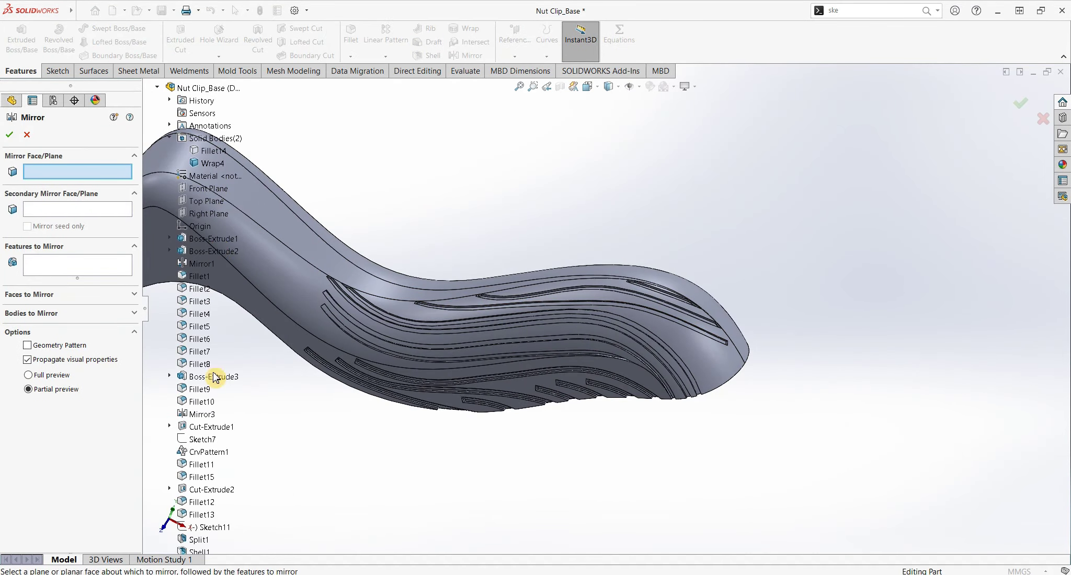
click(209, 189)
scroll(248, 443, down, 4)
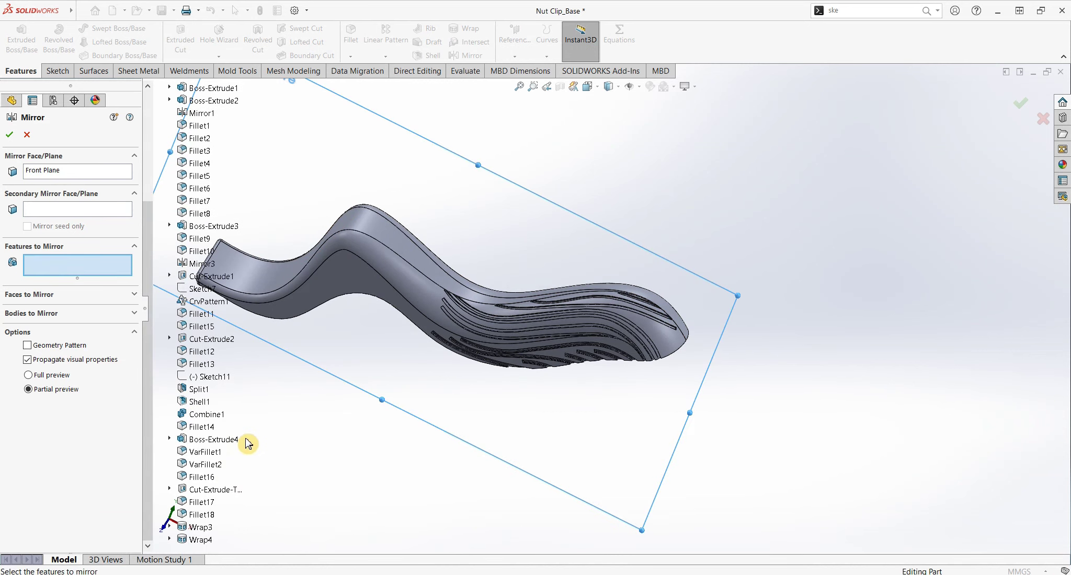
click(201, 502)
click(201, 514)
click(200, 540)
click(27, 448)
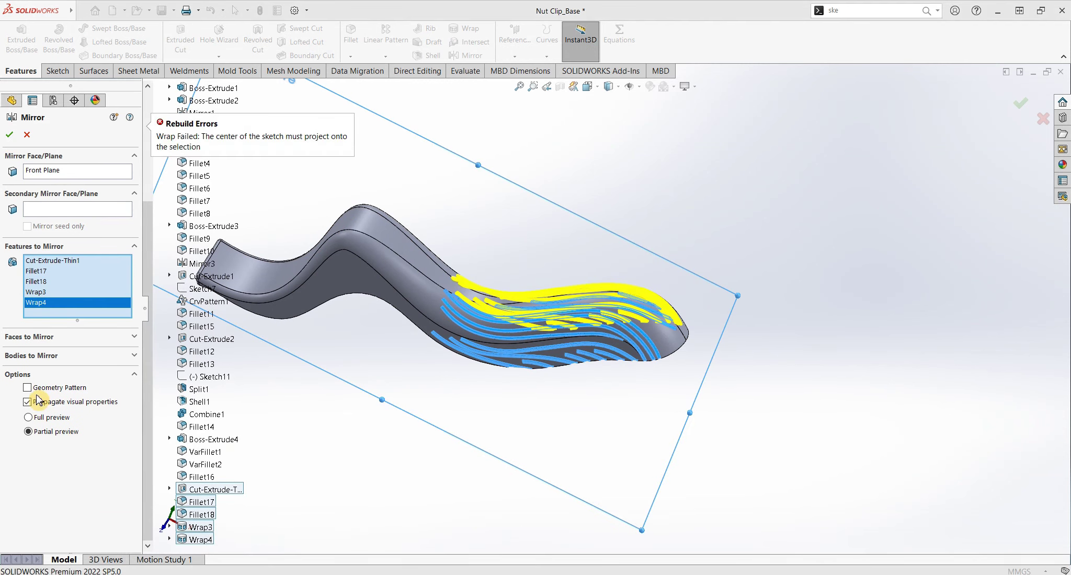
click(418, 314)
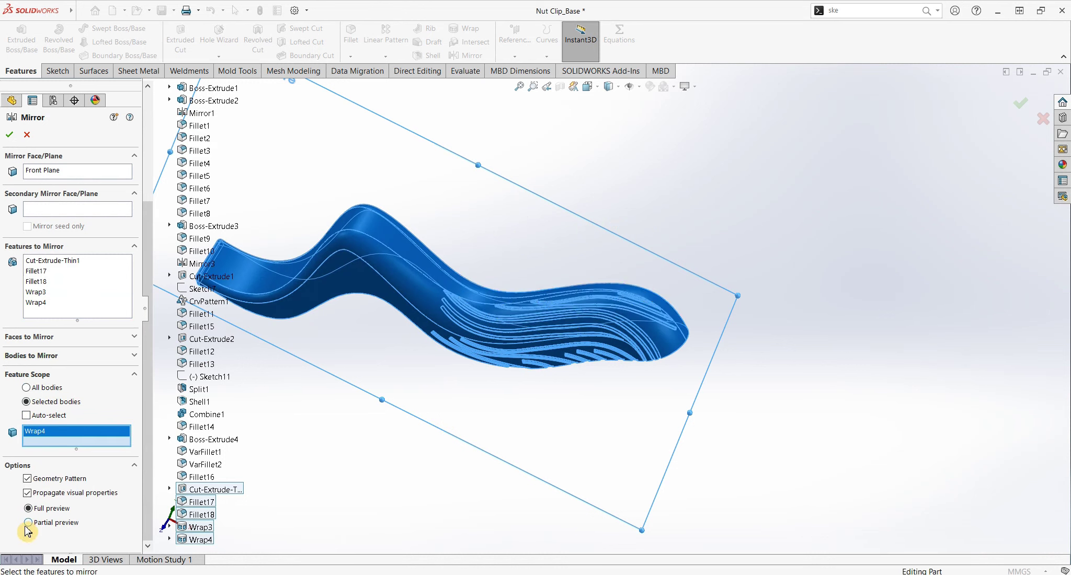
Step: Remove Cut-Extrude-Thin1, Fillet17 and Fillet18 from the mirror list and uncheck Geometry Pattern
click(52, 260)
shift+click(37, 282)
right_click(113, 264)
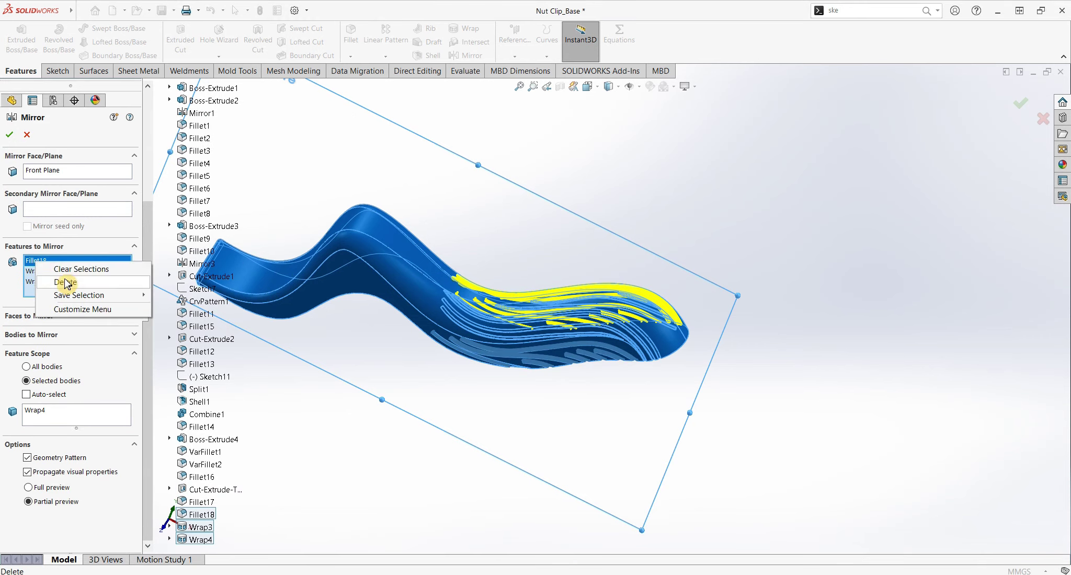
click(130, 284)
click(28, 448)
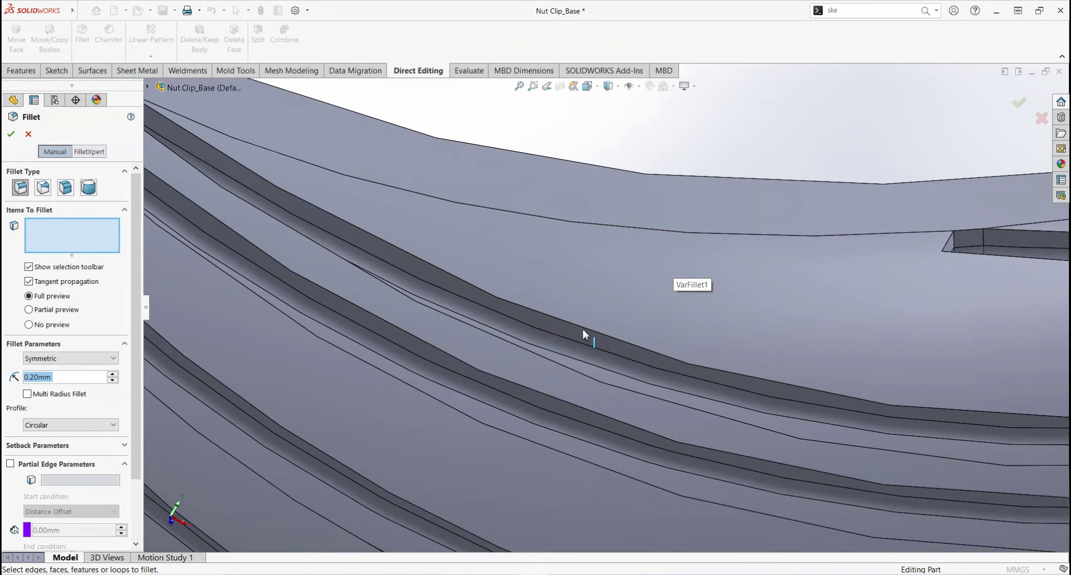
Step: Select several groove edges, the prong edge and a groove face for the 0.20 mm fillet
click(585, 334)
scroll(590, 359, up, 3)
scroll(359, 166, down, 4)
mouse_move(369, 180)
middle_down()
mouse_move(412, 218)
mouse_move(507, 239)
middle_up()
click(504, 238)
click(455, 198)
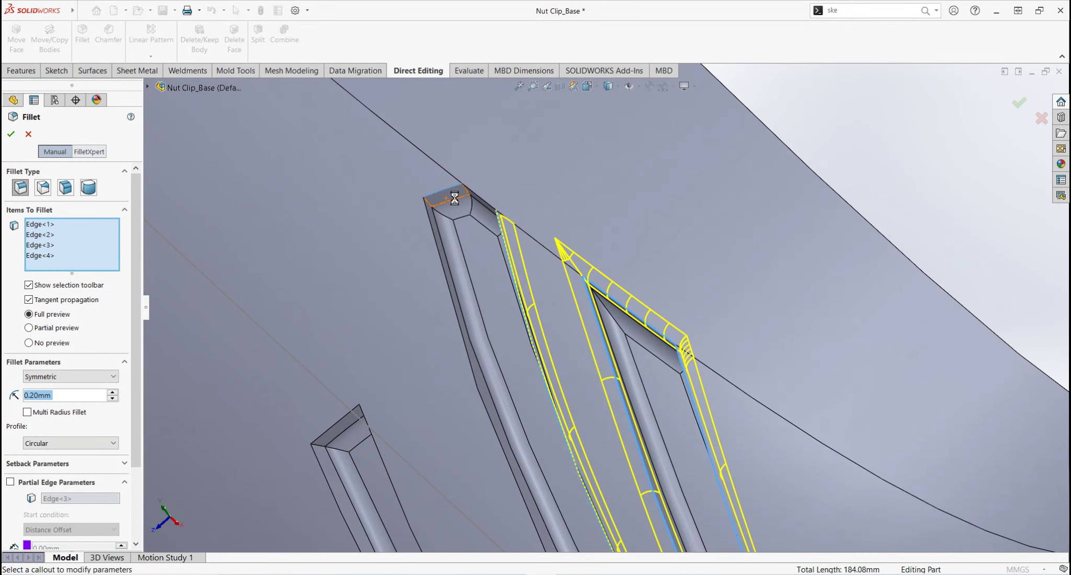
click(484, 205)
scroll(406, 234, down, 3)
click(527, 277)
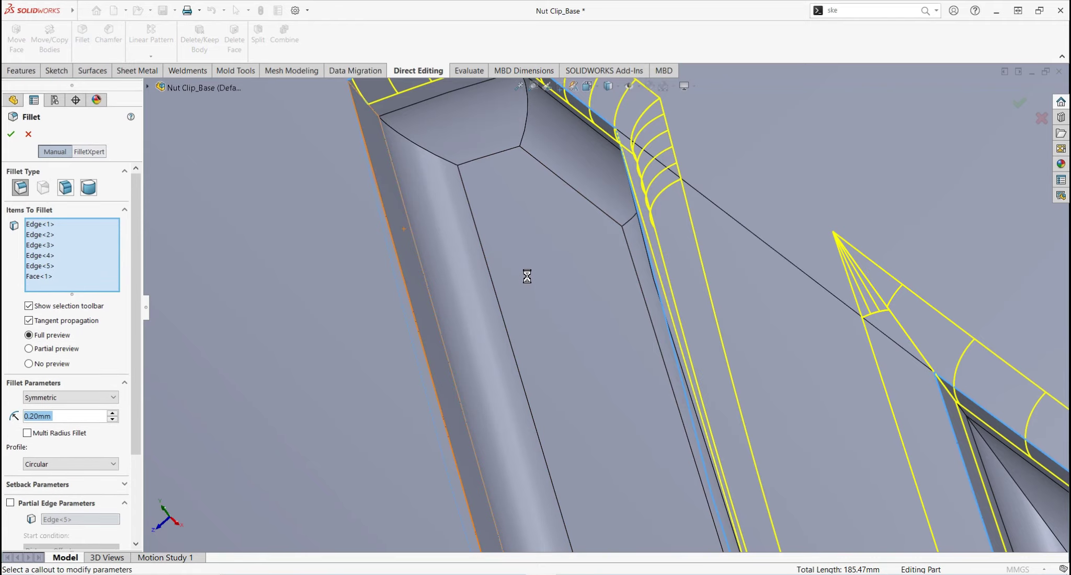
scroll(526, 278, up, 3)
scroll(621, 353, up, 3)
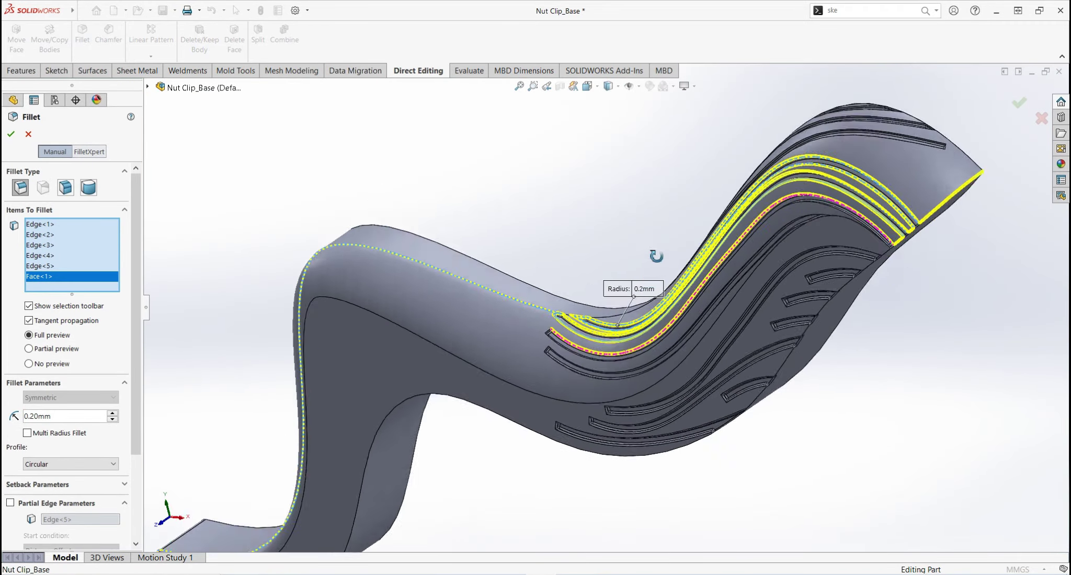
scroll(650, 253, down, 6)
Step: Add another groove face and a rib edge and face, then remove the wrongly added rib items
middle_drag(629, 348, 601, 227)
click(430, 317)
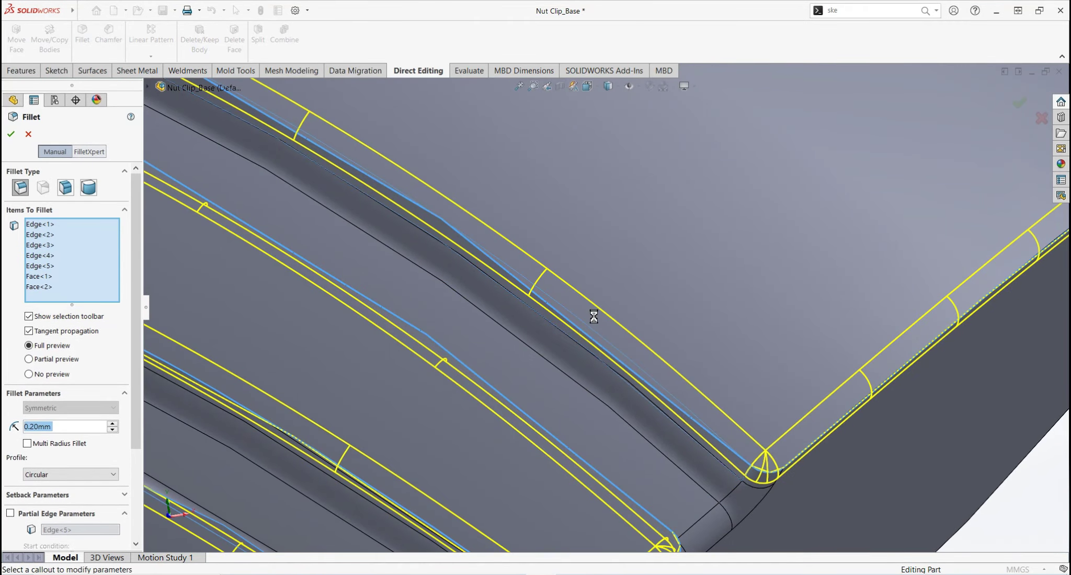
scroll(665, 343, up, 3)
mouse_move(490, 438)
middle_down()
mouse_move(502, 277)
mouse_move(527, 253)
middle_up()
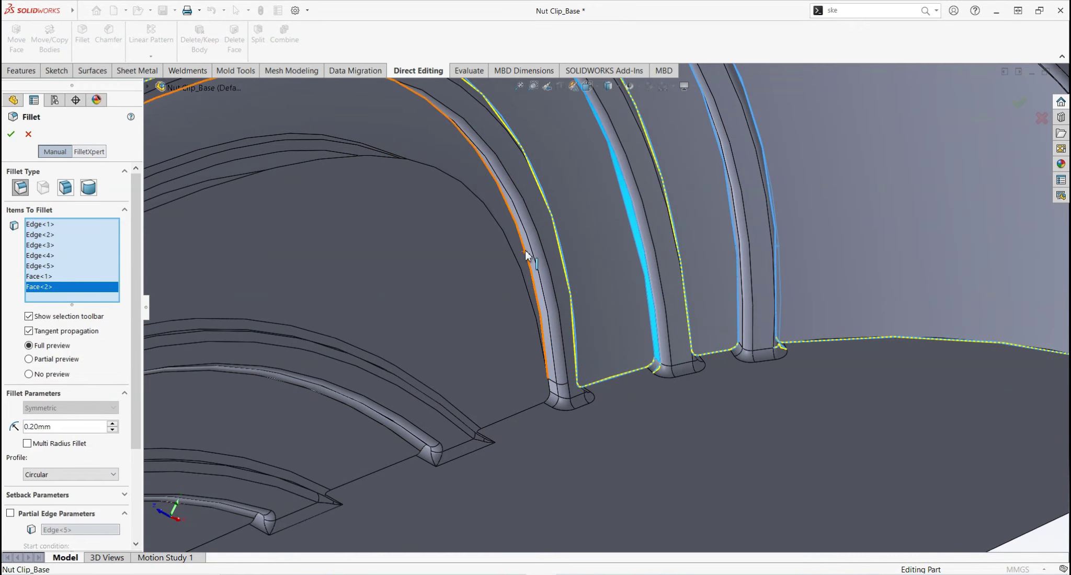
click(526, 252)
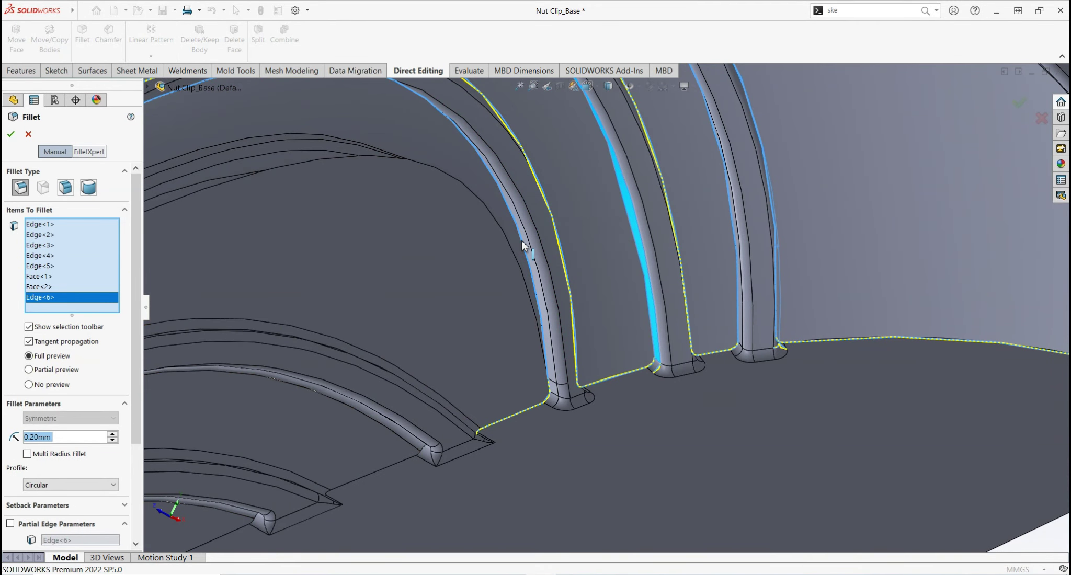
click(523, 328)
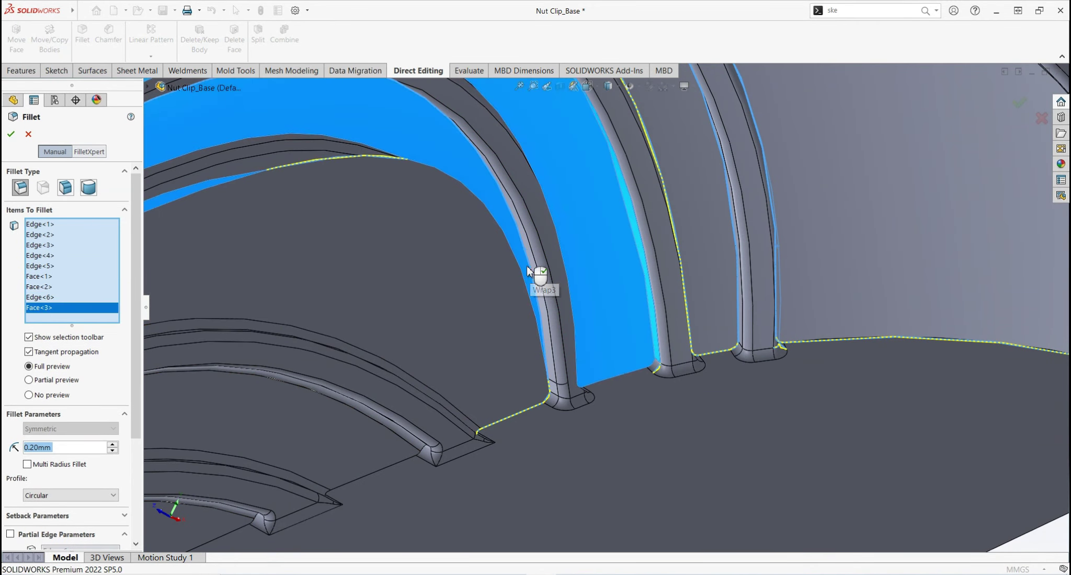
click(531, 269)
click(533, 274)
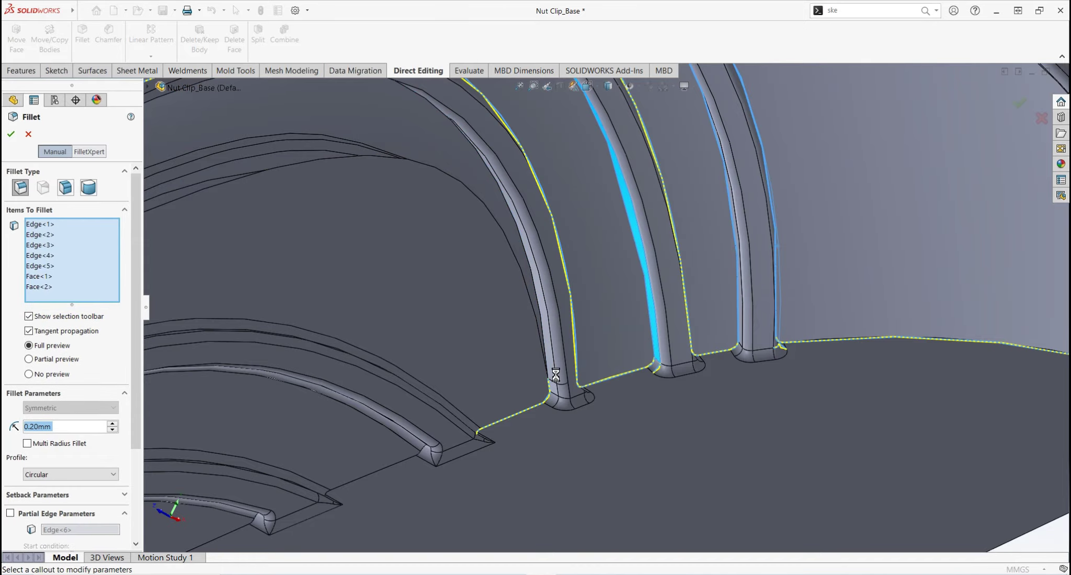
Step: Clear all selections from the fillet's Items To Fillet list
mouse_move(555, 375)
middle_down()
mouse_move(518, 318)
mouse_move(536, 371)
middle_up()
scroll(668, 401, down, 5)
right_click(73, 256)
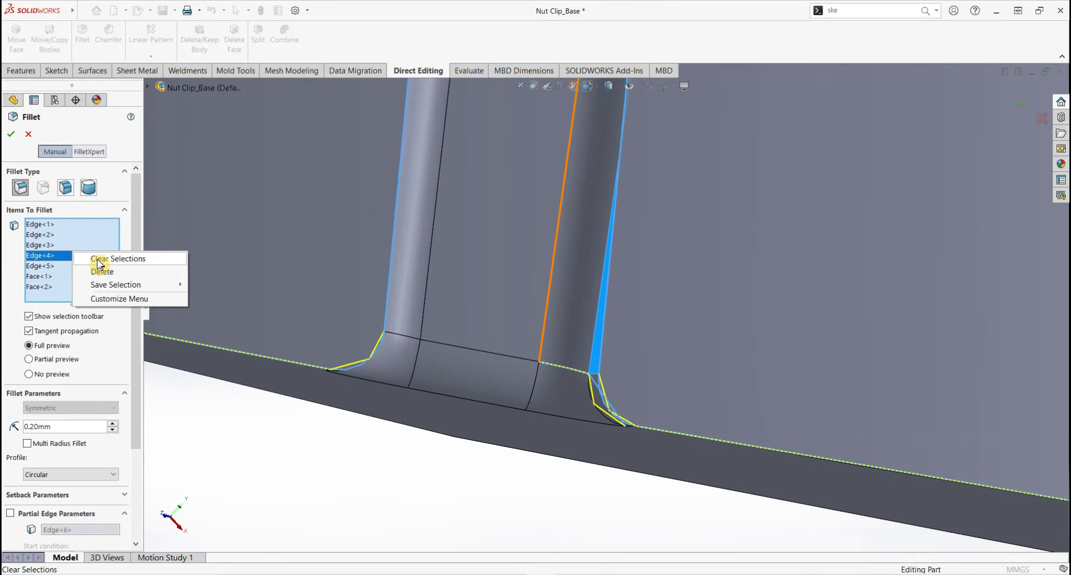
click(97, 260)
scroll(560, 326, up, 5)
middle_drag(560, 325, 481, 321)
Step: Cancel the trial fillet and pick the arm's long curved lower edge for a new fillet
key(Escape)
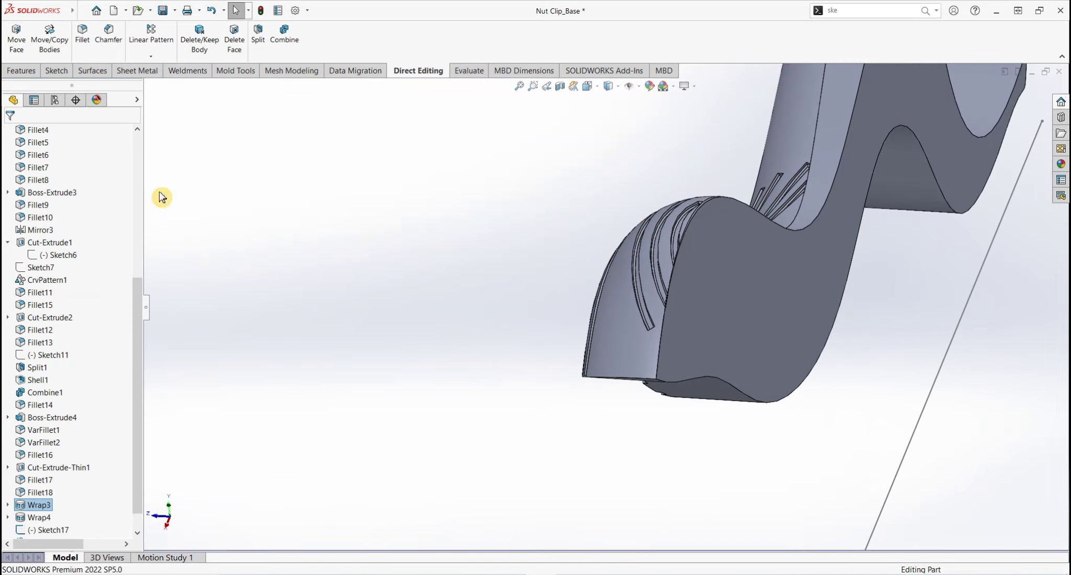
mouse_move(161, 197)
middle_down()
mouse_move(616, 305)
mouse_move(944, 344)
mouse_move(270, 215)
middle_up()
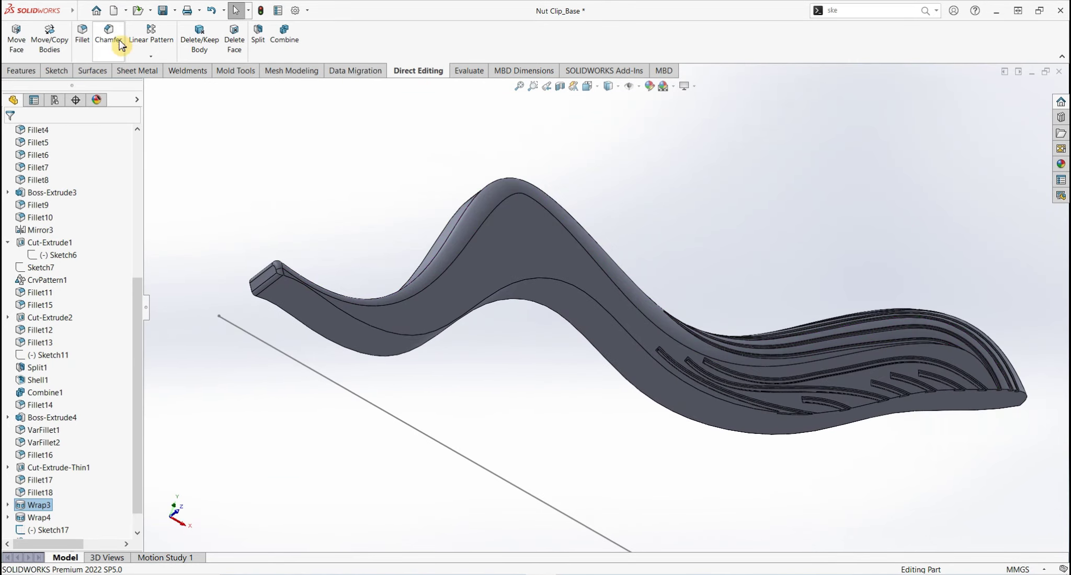
click(82, 36)
scroll(564, 294, down, 5)
scroll(510, 285, up, 4)
click(510, 314)
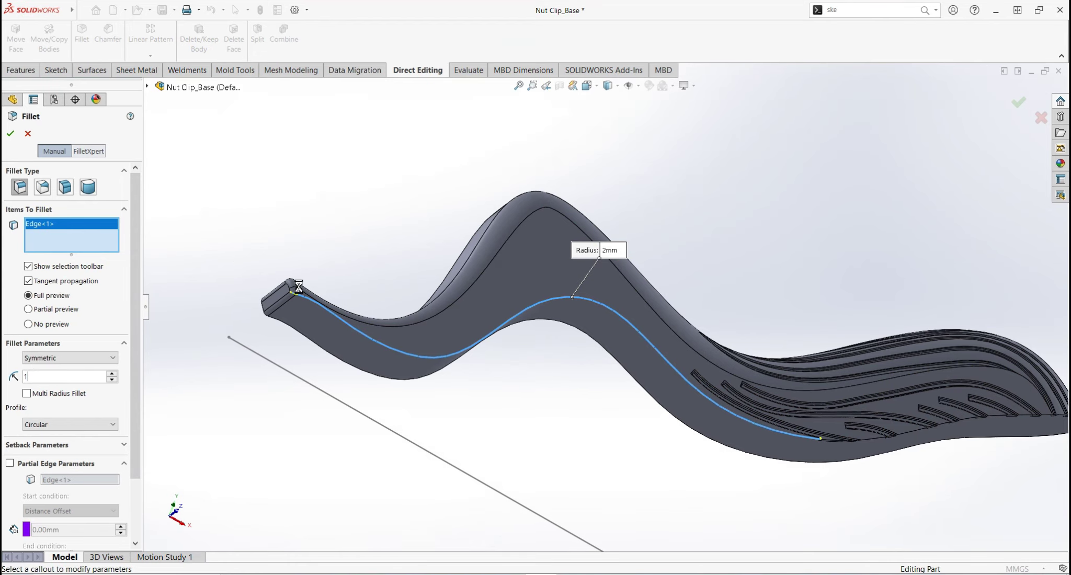
middle_drag(236, 294, 699, 229)
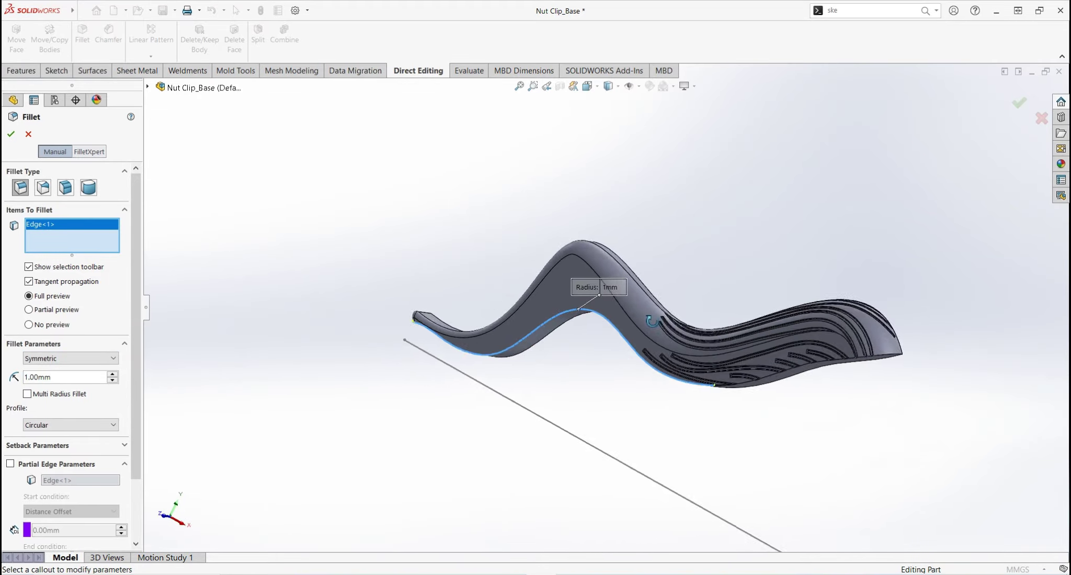
Step: Set the lower-edge fillet to 0.50 mm and add another groove face to the selection
scroll(699, 229, down, 5)
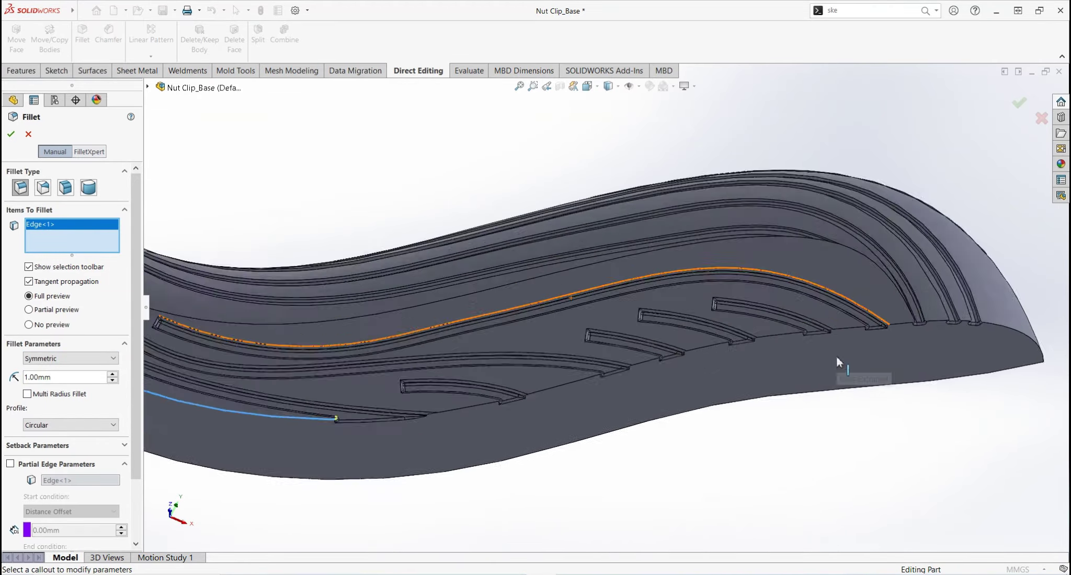
middle_drag(836, 364, 827, 387)
scroll(534, 320, down, 10)
scroll(534, 320, up, 3)
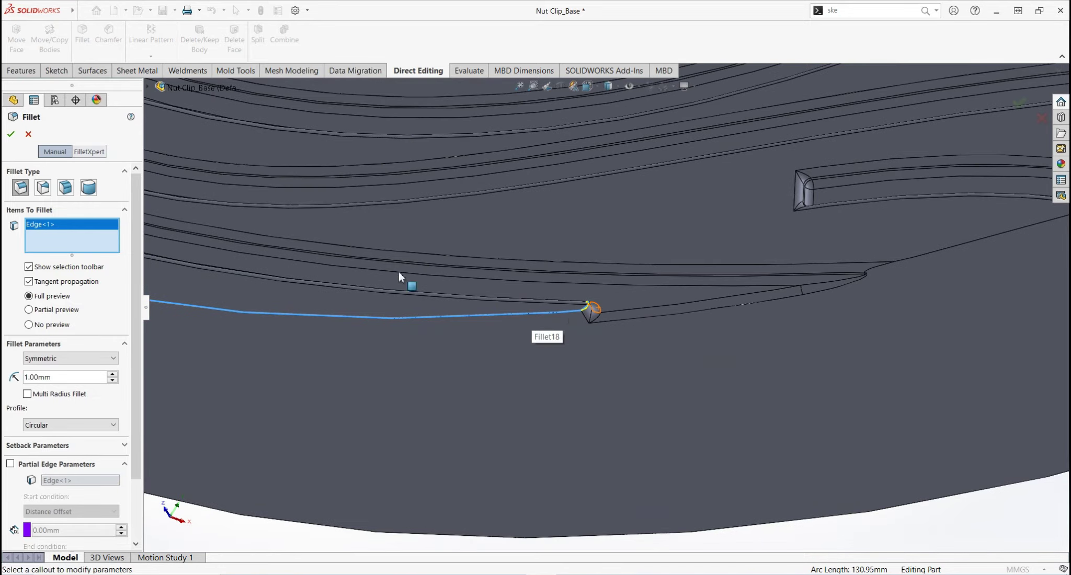
scroll(537, 345, up, 5)
scroll(287, 311, up, 3)
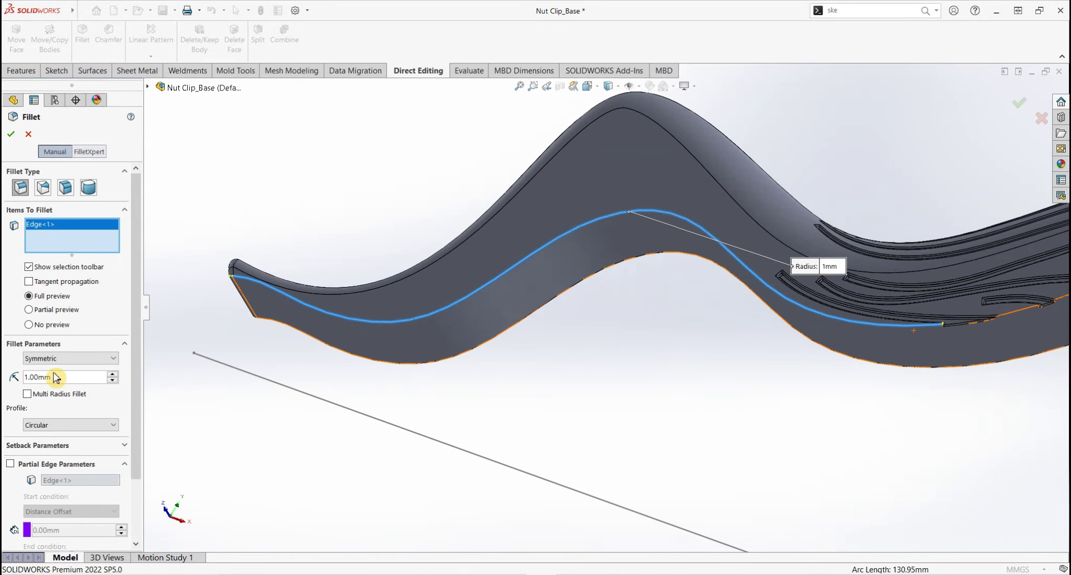
key(Return)
scroll(252, 330, down, 5)
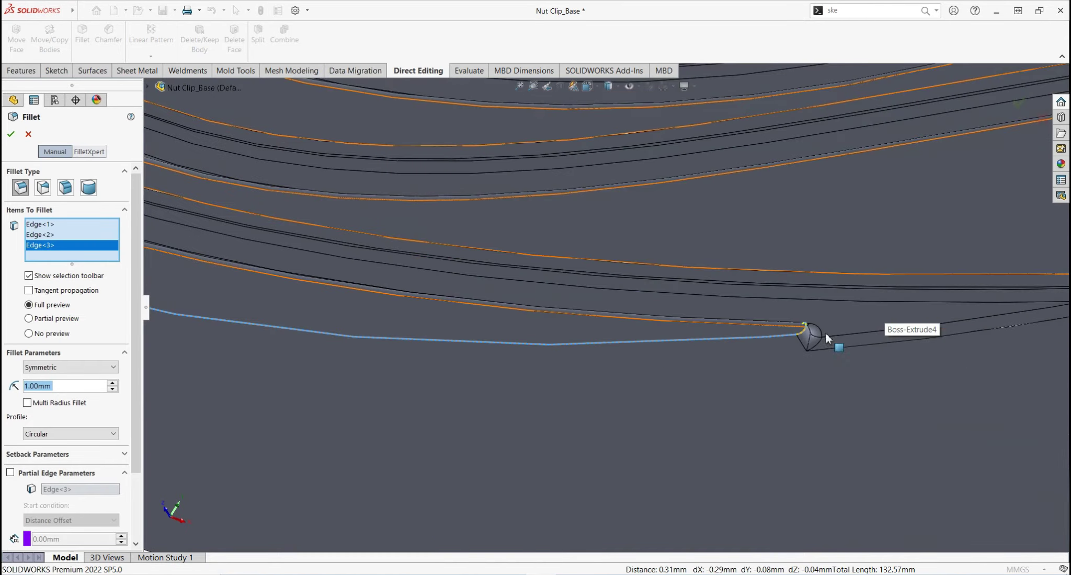
click(384, 256)
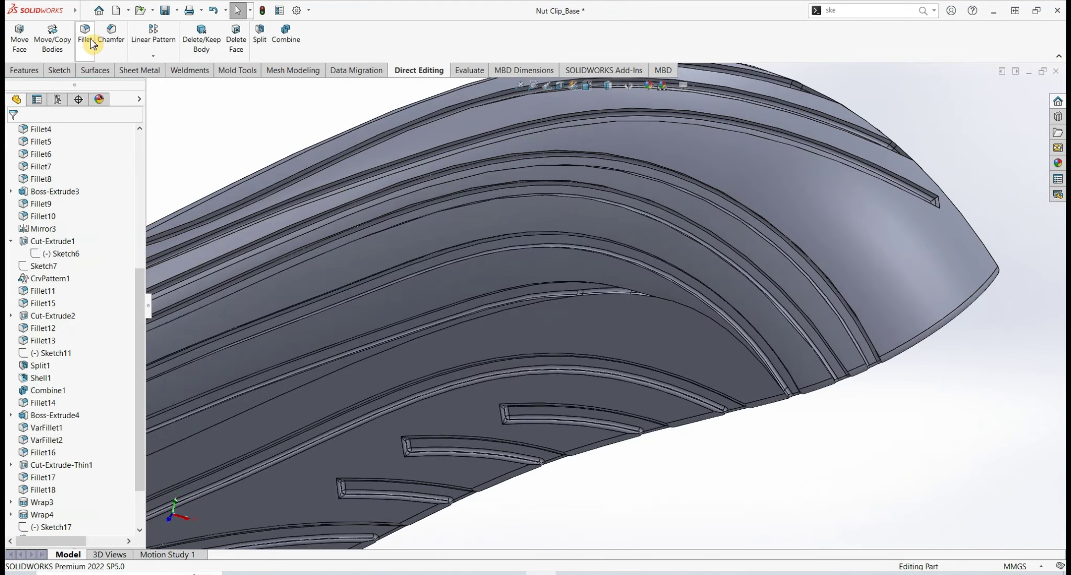
Step: Set a 0.2 mm fillet radius and select pocket-end edges, a groove edge and a groove face
click(86, 37)
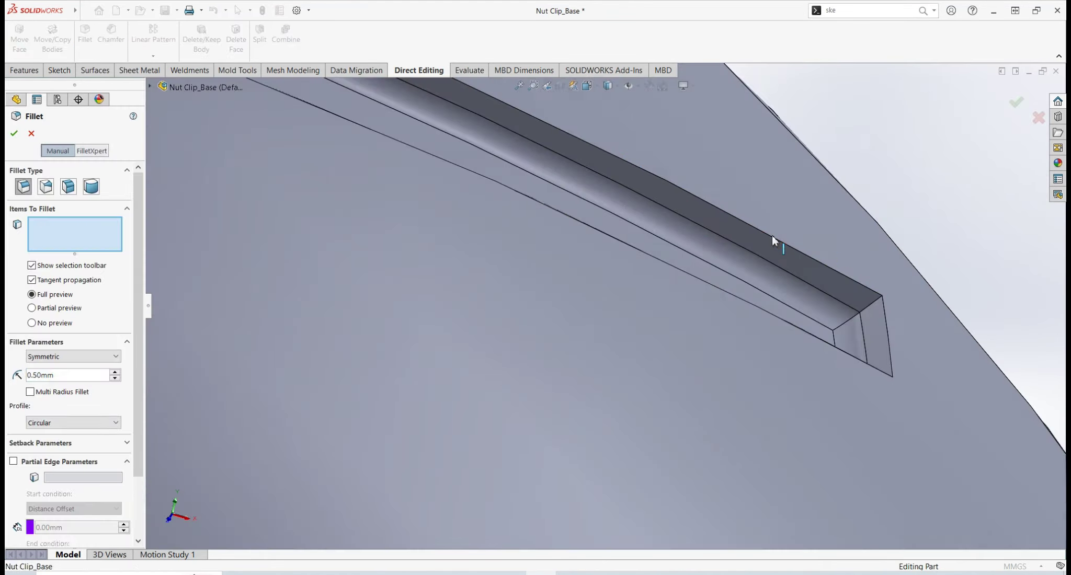
text(0.2)
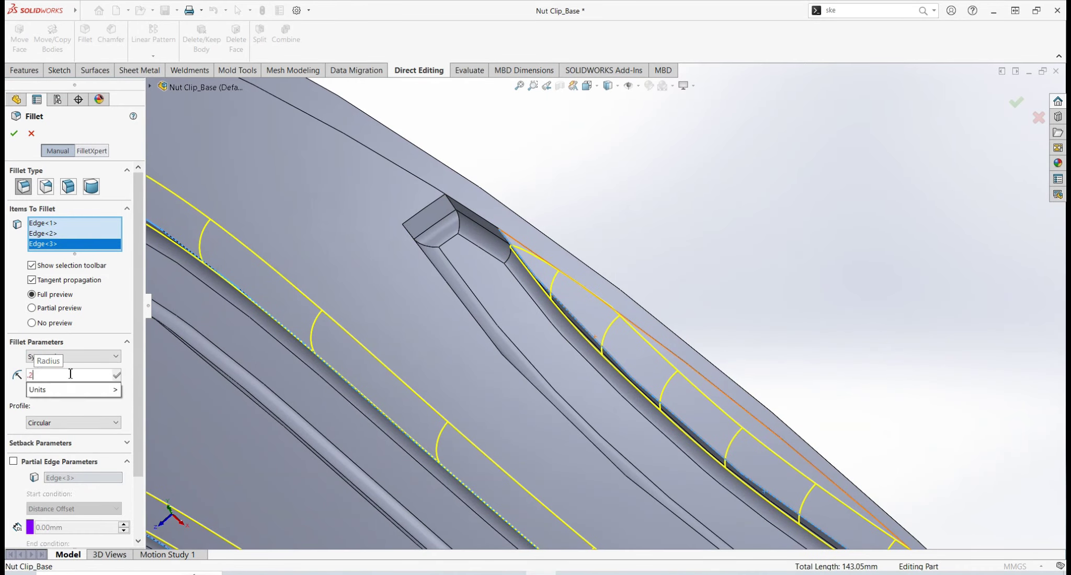
scroll(413, 186, up, 3)
click(529, 219)
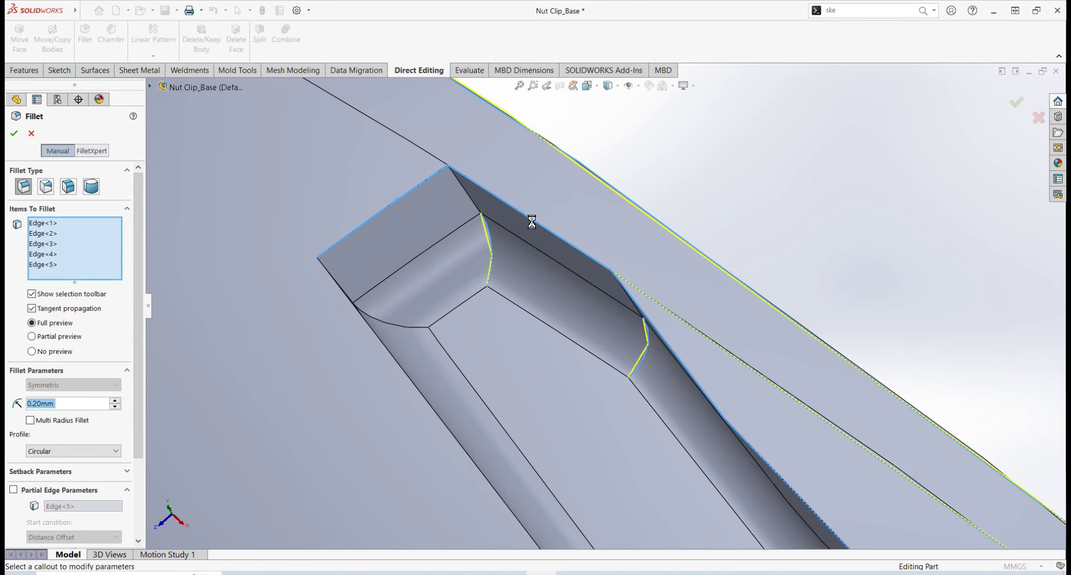
scroll(580, 365, down, 5)
scroll(526, 282, up, 5)
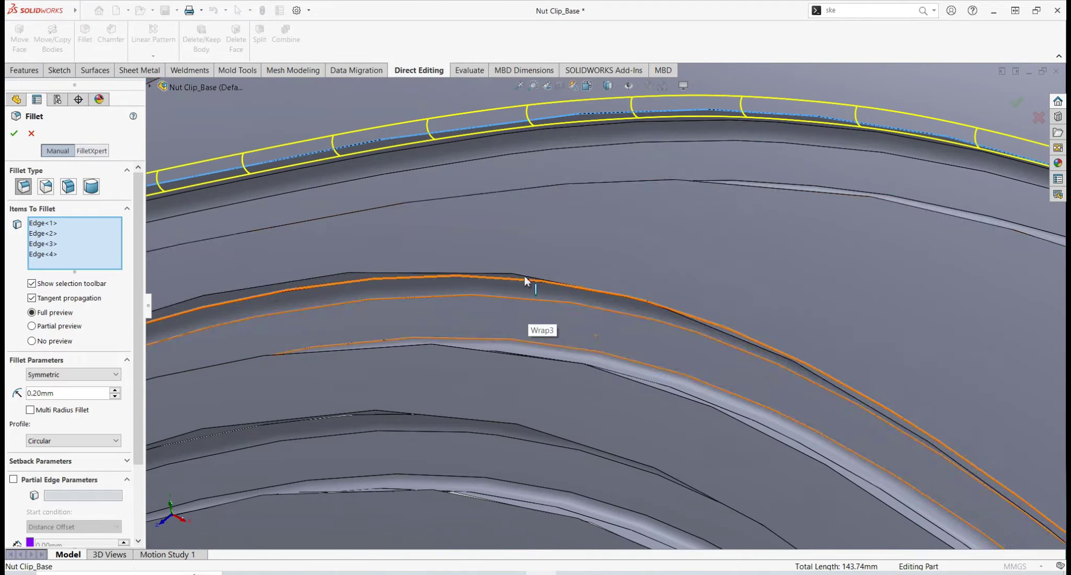
click(485, 341)
scroll(485, 342, up, 3)
click(445, 372)
scroll(445, 372, down, 5)
scroll(601, 298, up, 5)
Step: Add a curved groove face and the groove end edges, then accept the 0.20 mm fillet
click(626, 315)
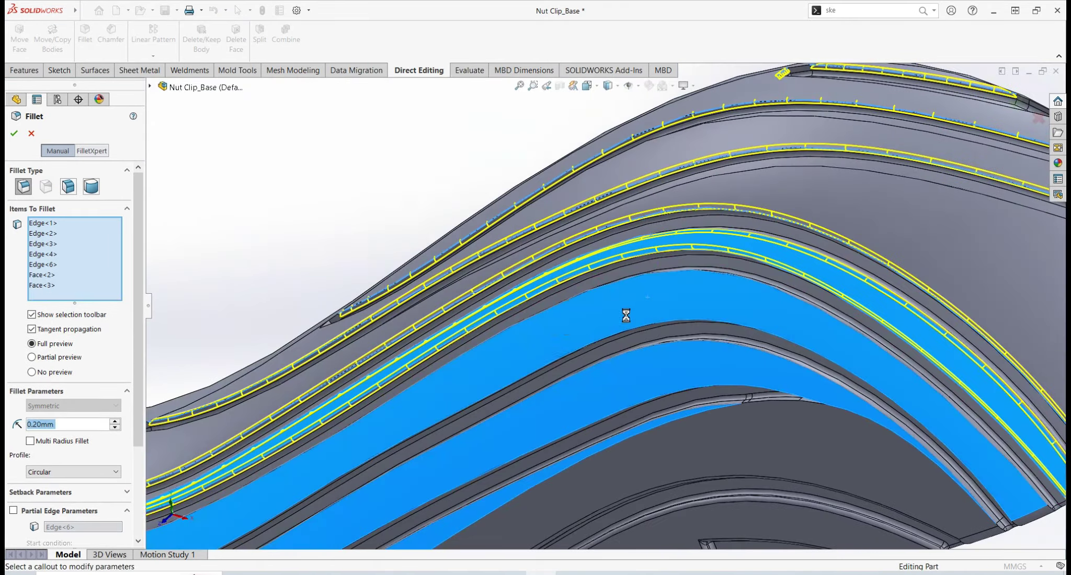
scroll(561, 317, down, 5)
scroll(306, 277, up, 5)
click(319, 304)
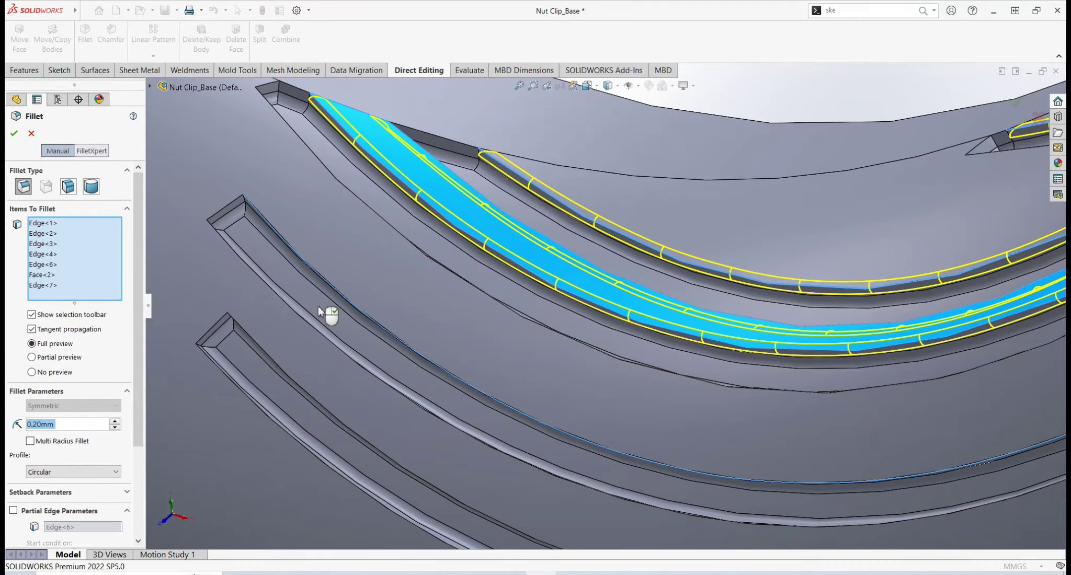
scroll(295, 328, up, 2)
click(248, 383)
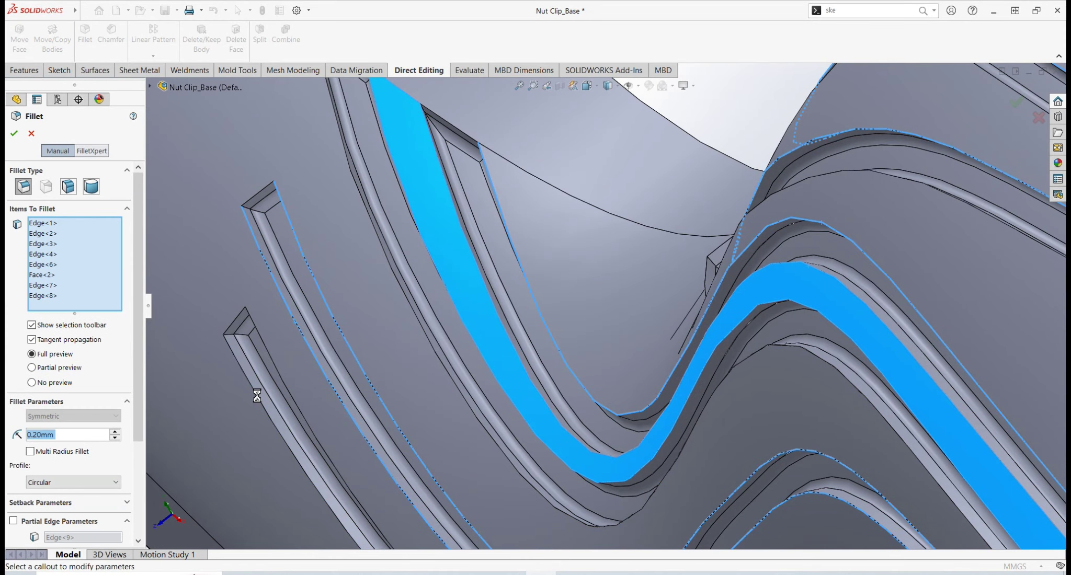
scroll(272, 385, up, 3)
scroll(831, 306, down, 3)
scroll(411, 277, up, 3)
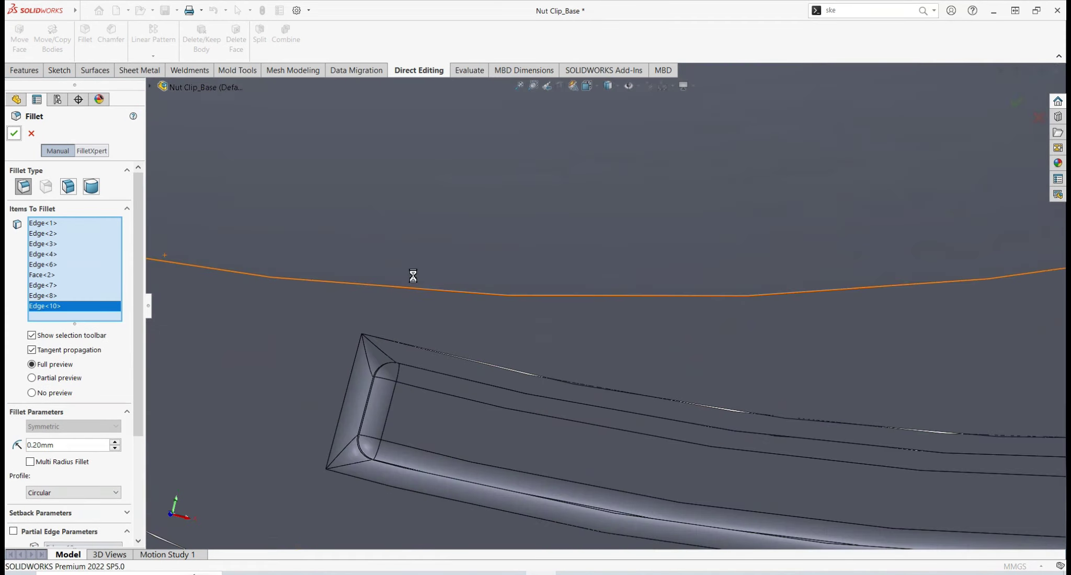
key(Return)
scroll(454, 220, down, 2)
key(Return)
Step: Select a groove face, pocket edges, a pocket face and a pocket corner edge for a 0.20 mm fillet
middle_drag(486, 157, 517, 291)
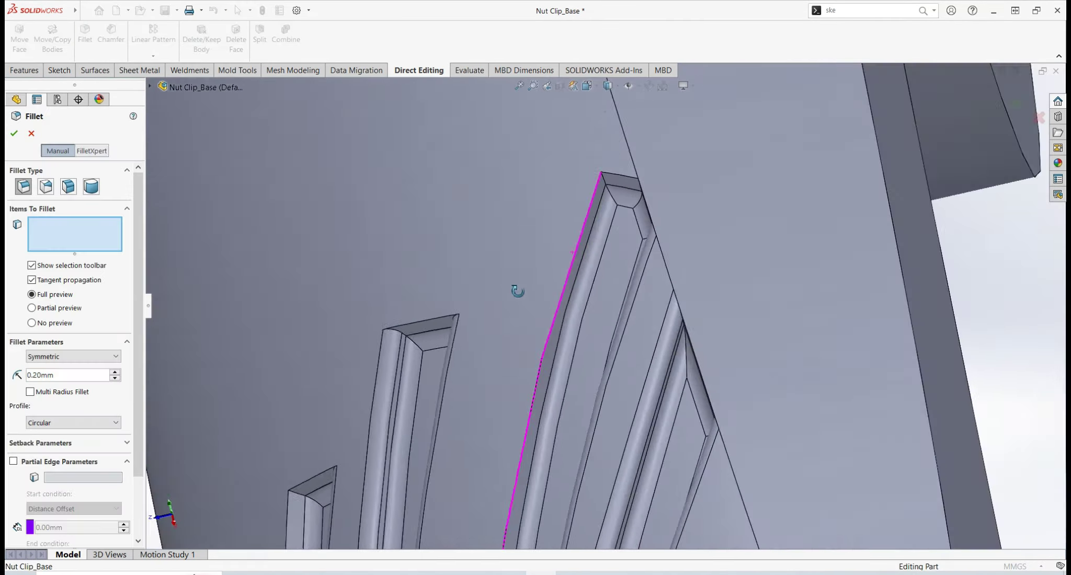
click(516, 291)
scroll(575, 280, down, 3)
click(558, 278)
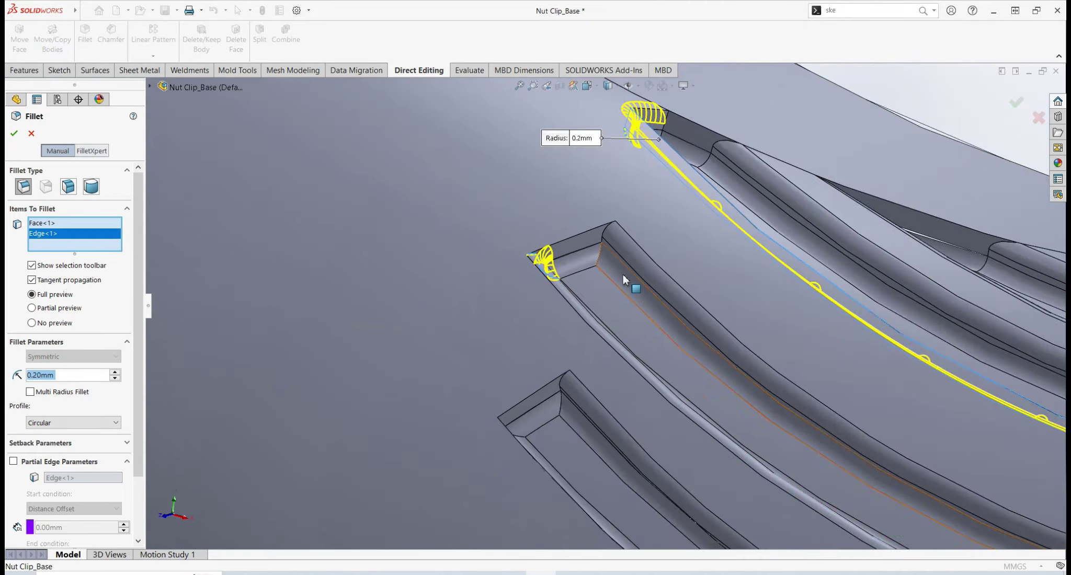
scroll(623, 275, up, 4)
click(528, 219)
scroll(552, 309, down, 3)
scroll(552, 309, up, 4)
click(579, 313)
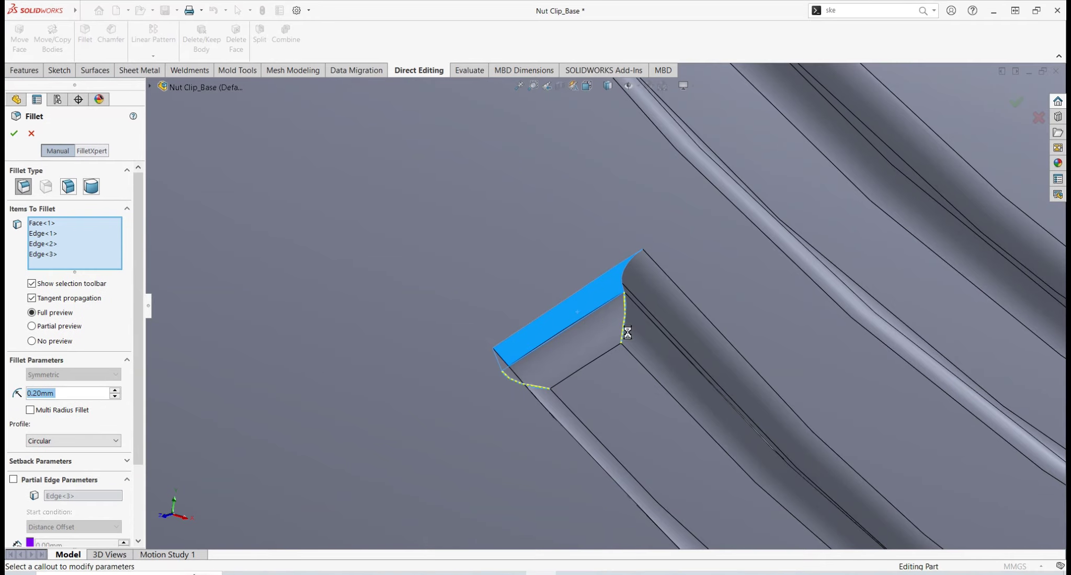
scroll(557, 312, down, 3)
click(609, 236)
scroll(583, 289, down, 5)
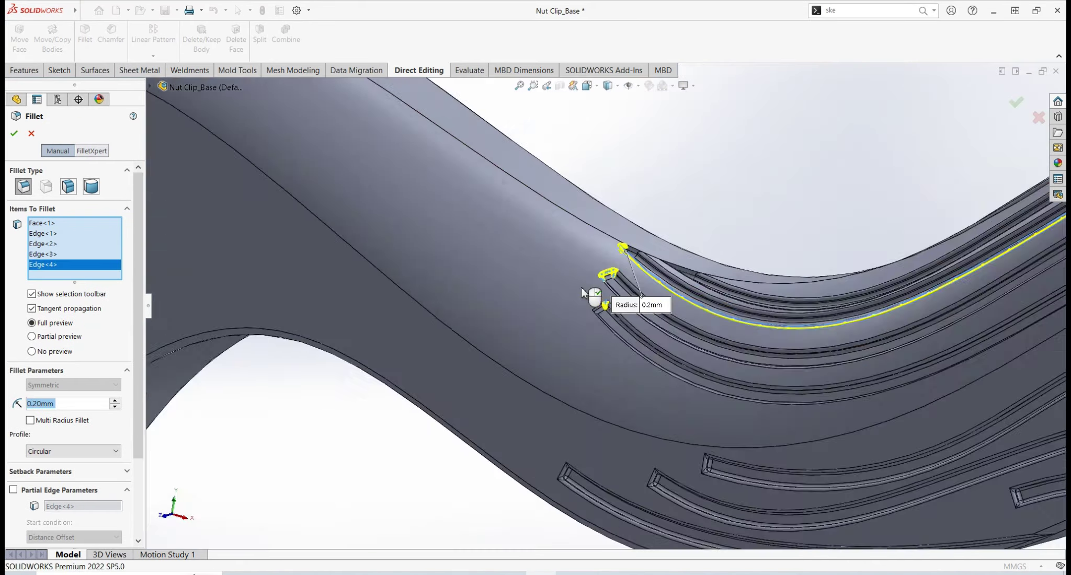
Step: Add another pocket corner edge and pocket face, then accept the fillet
middle_drag(586, 299, 626, 227)
scroll(573, 295, up, 6)
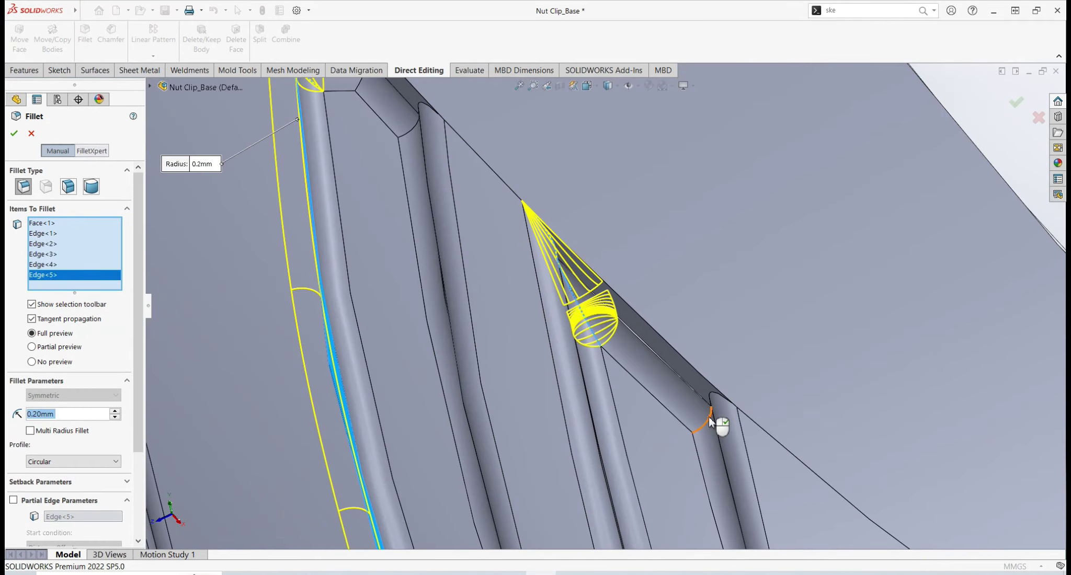
scroll(659, 382, up, 4)
scroll(591, 361, down, 5)
click(591, 361)
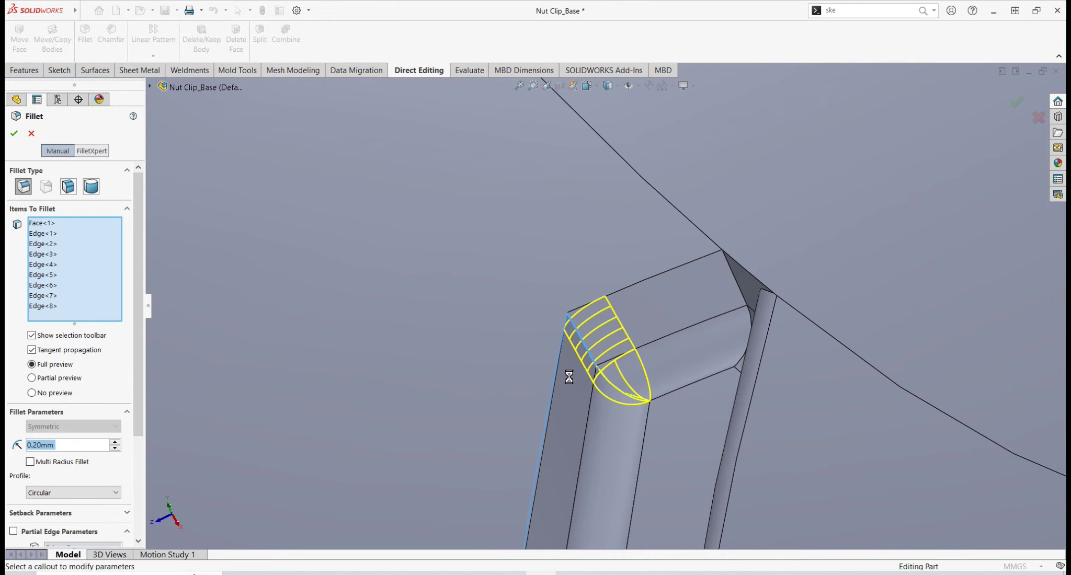
scroll(569, 377, up, 4)
scroll(602, 311, down, 5)
click(604, 314)
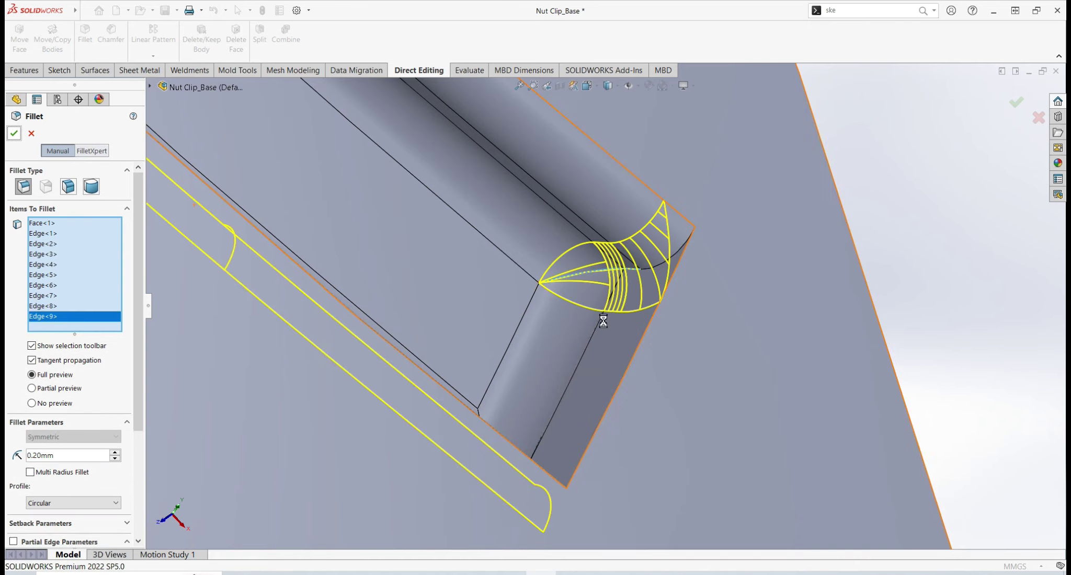
scroll(603, 322, up, 4)
key(Return)
Step: Select two more pocket corner edges for the next 0.20 mm fillet
scroll(523, 375, down, 5)
click(640, 326)
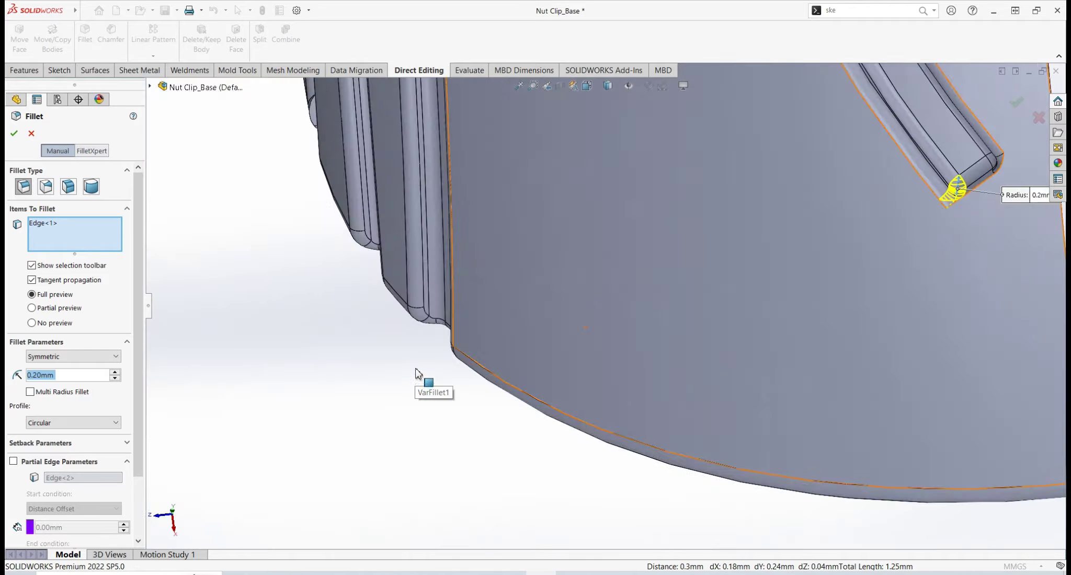
middle_drag(612, 349, 256, 282)
click(459, 327)
scroll(459, 328, up, 4)
scroll(544, 334, down, 4)
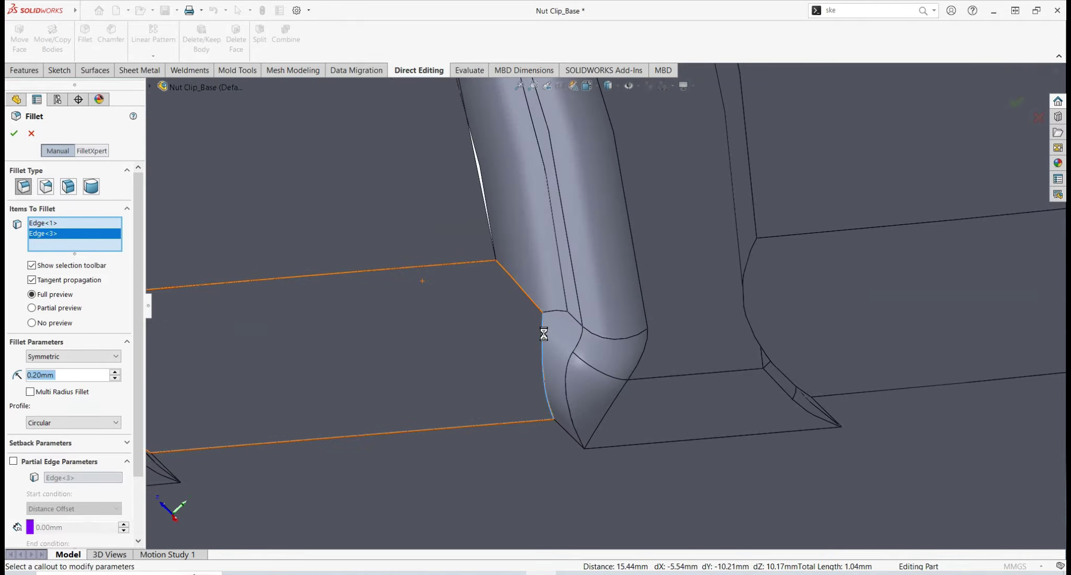
scroll(544, 348, up, 4)
scroll(971, 311, down, 3)
Step: Accept the last 0.20 mm groove corner fillets and orbit around the whole part
key(Return)
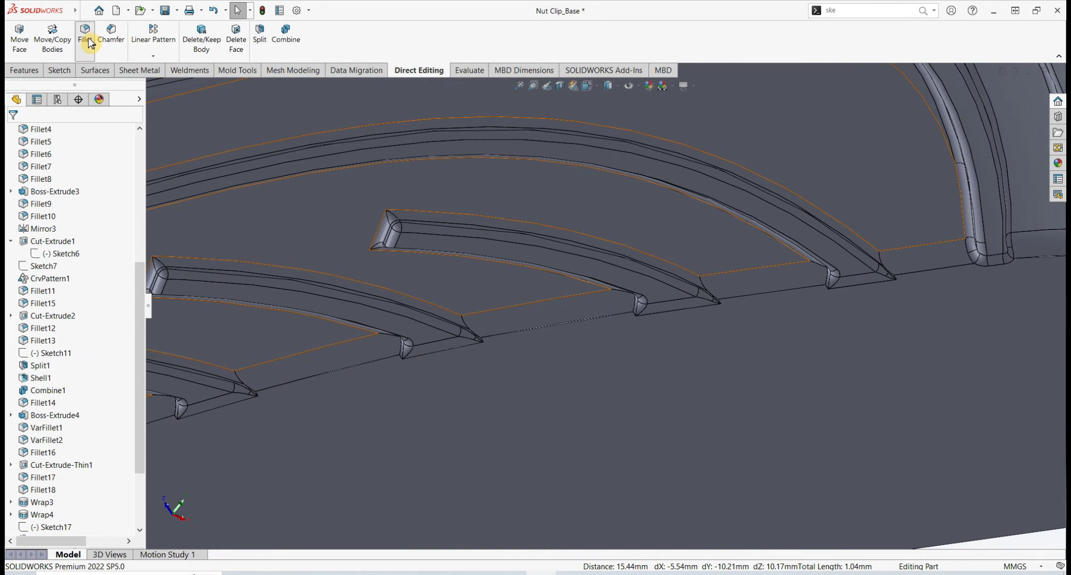
click(85, 34)
scroll(397, 376, down, 5)
key(Return)
scroll(483, 306, up, 3)
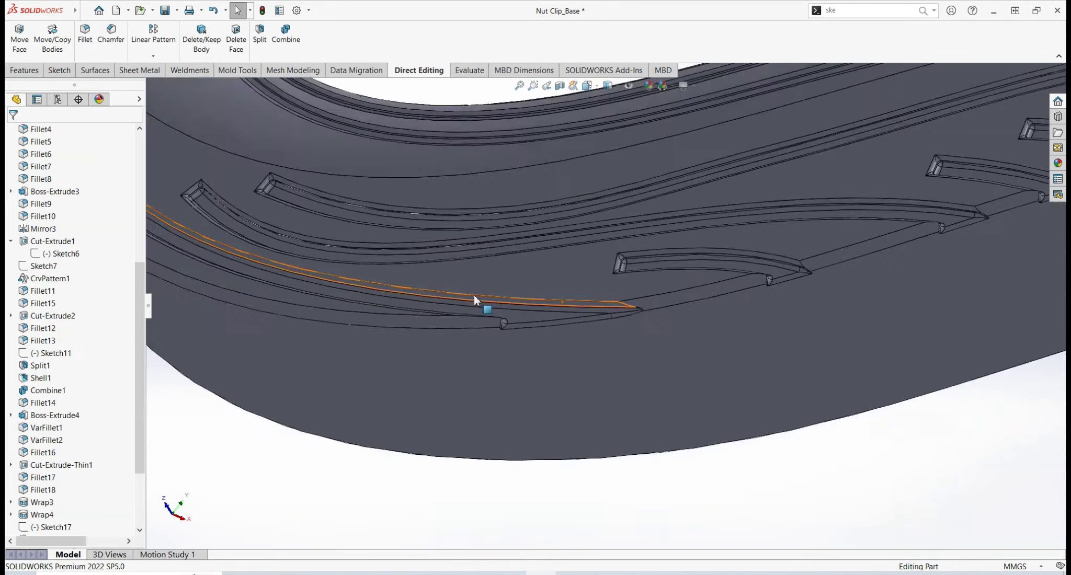
scroll(549, 340, up, 5)
mouse_move(629, 382)
middle_down()
mouse_move(677, 523)
mouse_move(541, 309)
mouse_move(450, 313)
middle_up()
scroll(542, 309, up, 3)
Step: Mirror the filleted arm body Fillet25 across a face, creating Mirror9
key(m)
click(549, 293)
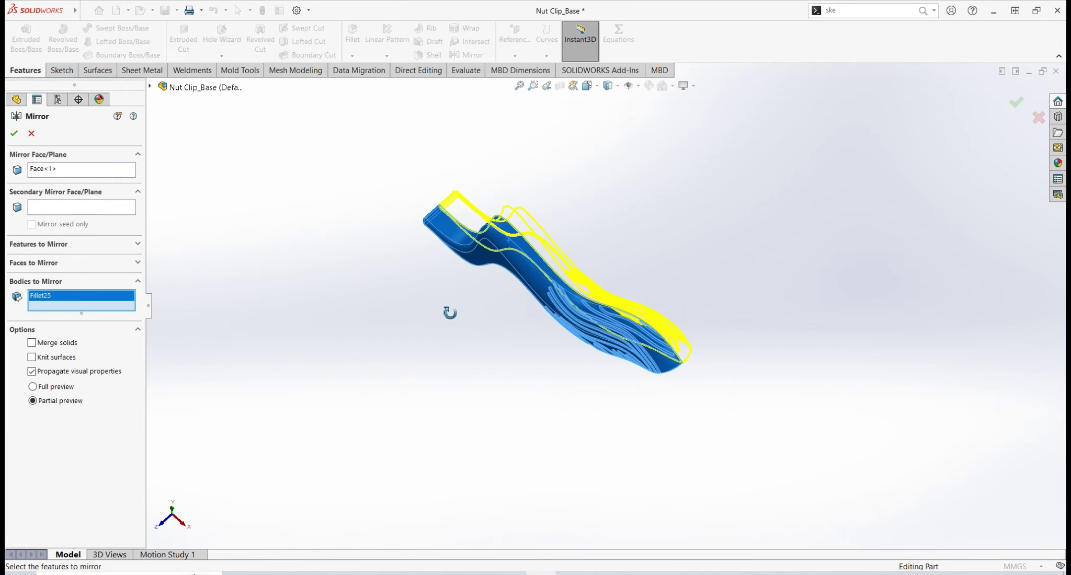
click(17, 135)
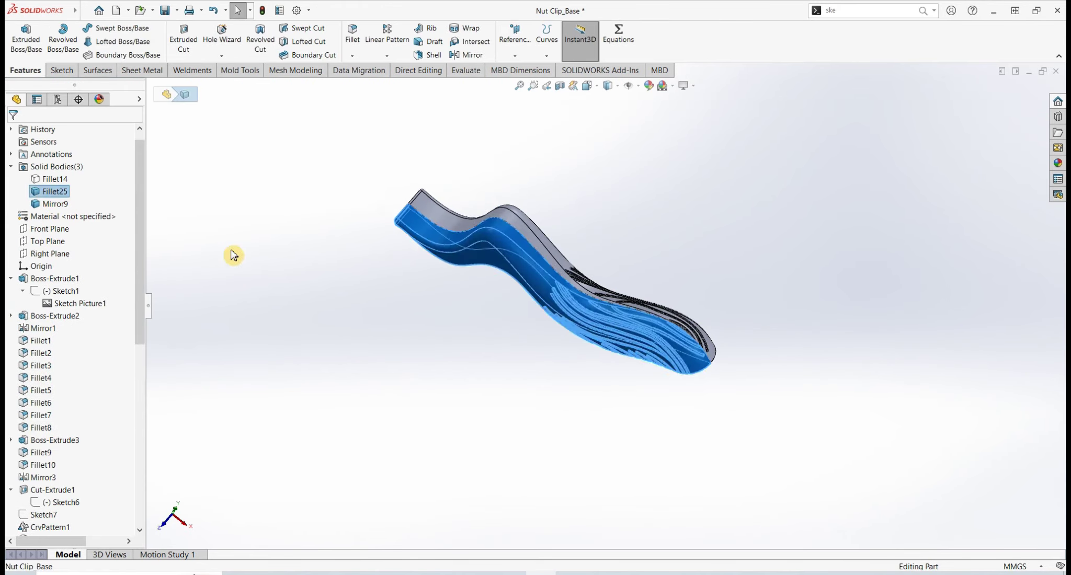
key(Return)
key(Return)
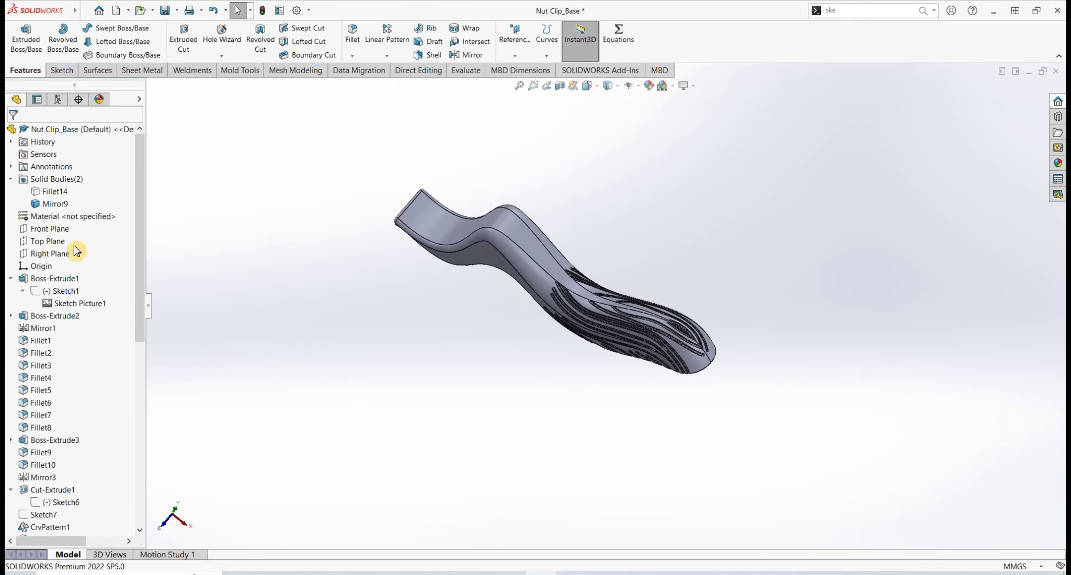
Step: Start Sketch18 on the face at the arm's tip
middle_drag(433, 259, 442, 344)
middle_drag(413, 238, 550, 298)
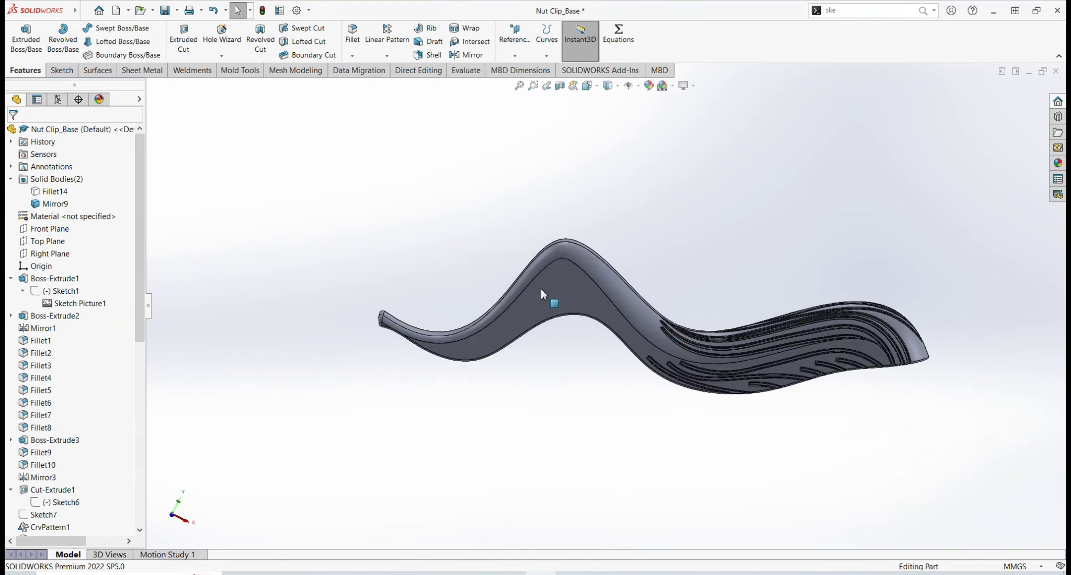
click(549, 299)
click(526, 263)
scroll(478, 394, up, 5)
Step: Sketch a Ø1 mm circle at the arm tip and cut it through as Cut-Extrude3
key(c)
drag(333, 380, 341, 380)
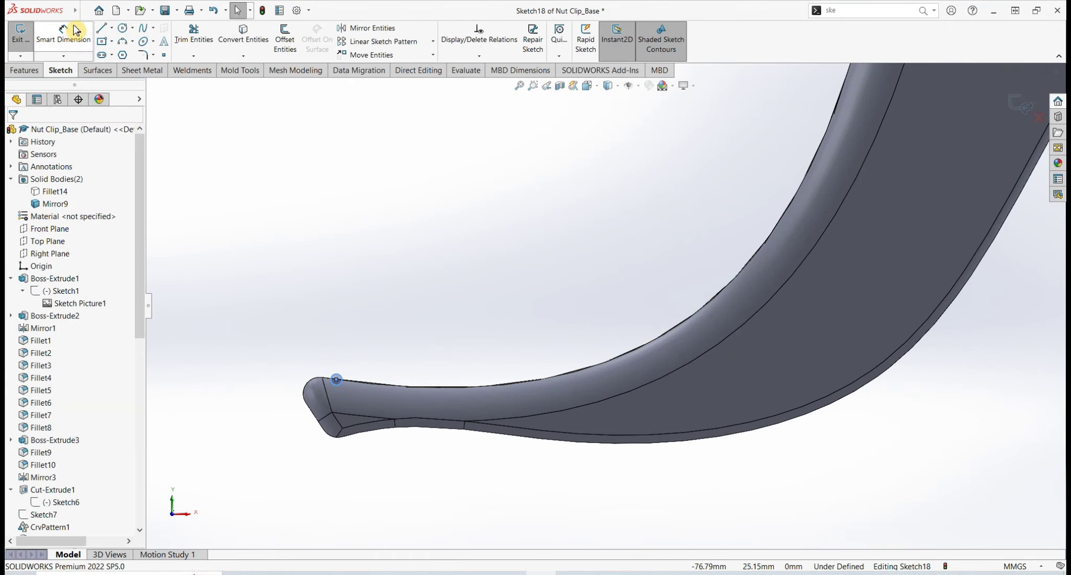
scroll(334, 378, up, 5)
click(473, 392)
text(1)
key(Return)
click(191, 40)
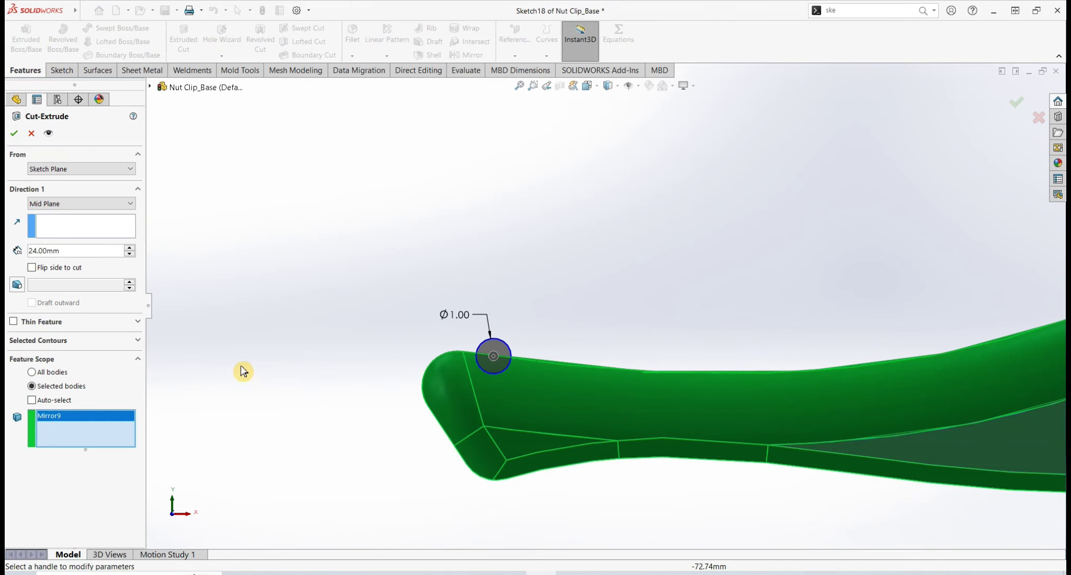
key(Return)
Step: Start Sketch19 on another face and begin a Curve Driven Pattern of the hole
middle_drag(217, 287, 485, 312)
click(566, 142)
click(566, 134)
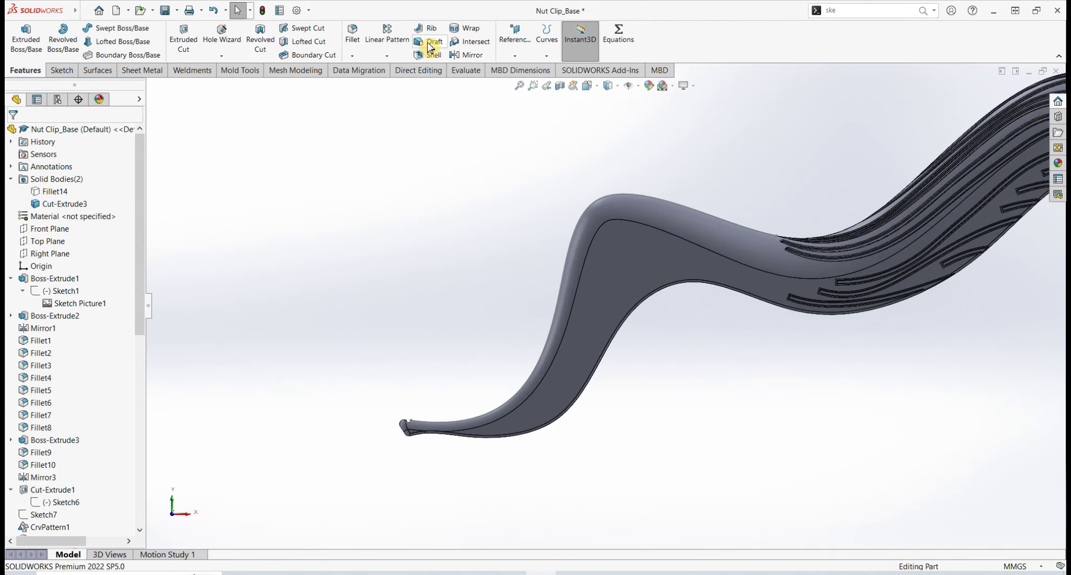
click(387, 55)
click(408, 109)
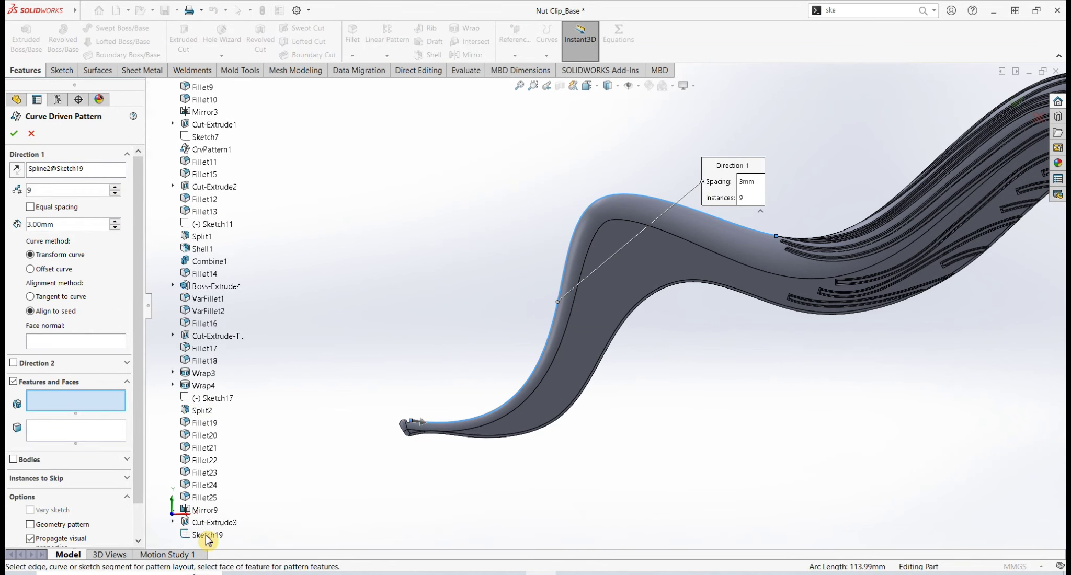
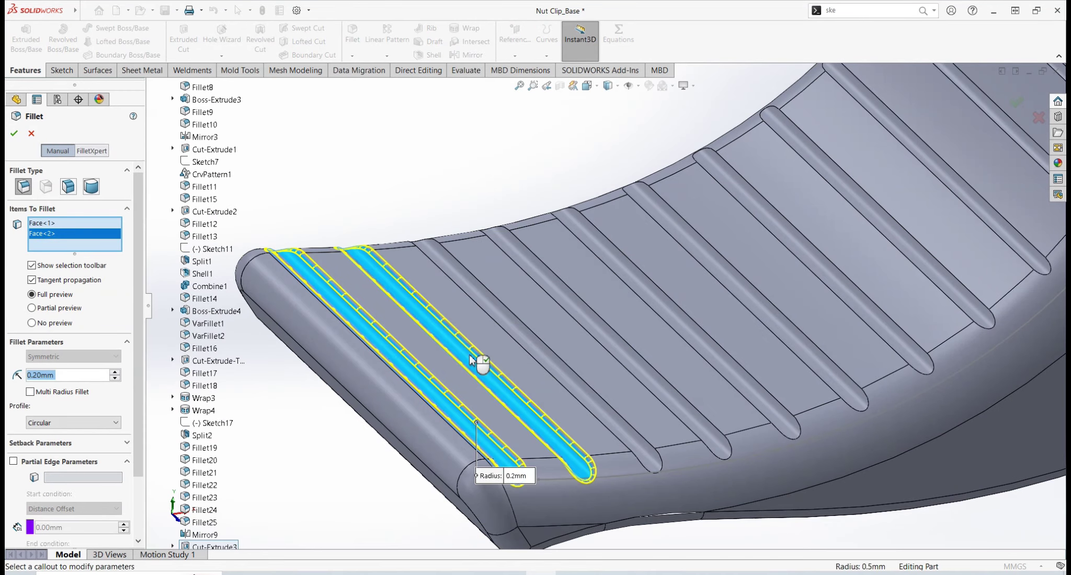
Step: Add the remaining tail grooves to the 0.2mm fillet and apply it
click(523, 345)
click(644, 287)
click(732, 324)
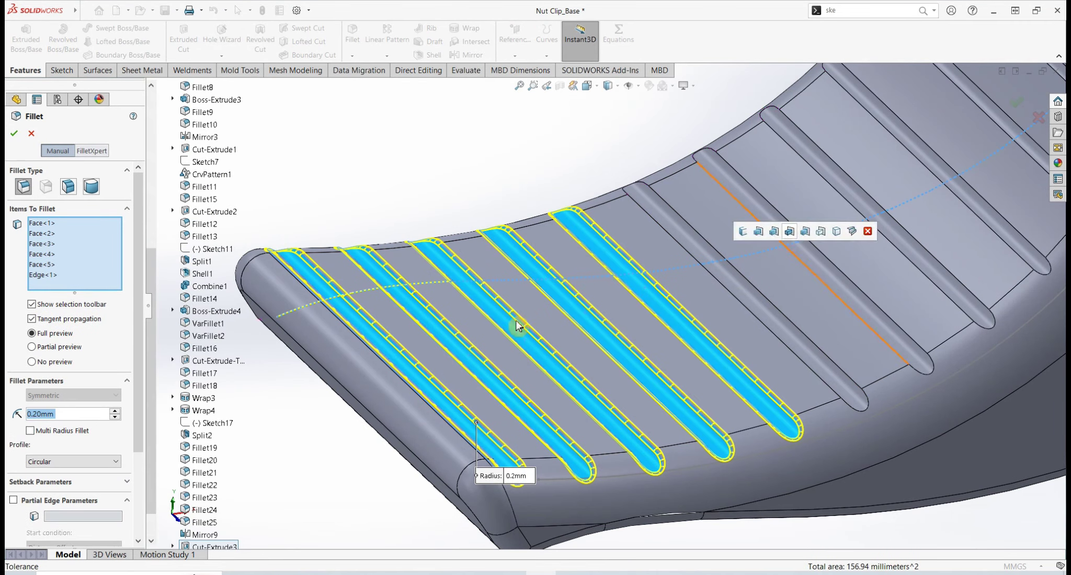
click(816, 262)
click(916, 246)
scroll(660, 256, down, 3)
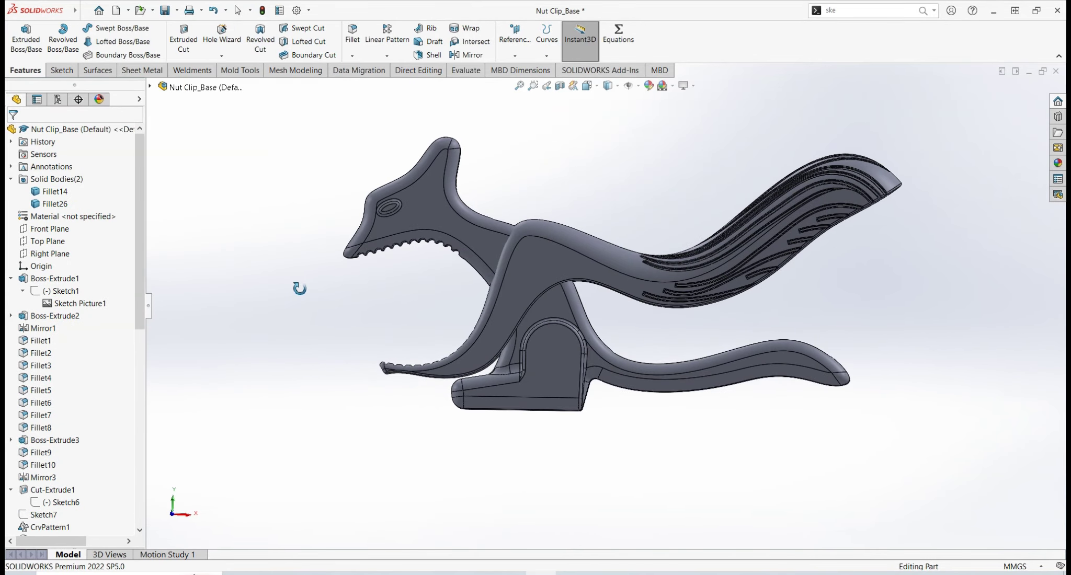
key(Escape)
scroll(539, 300, down, 3)
scroll(384, 324, up, 3)
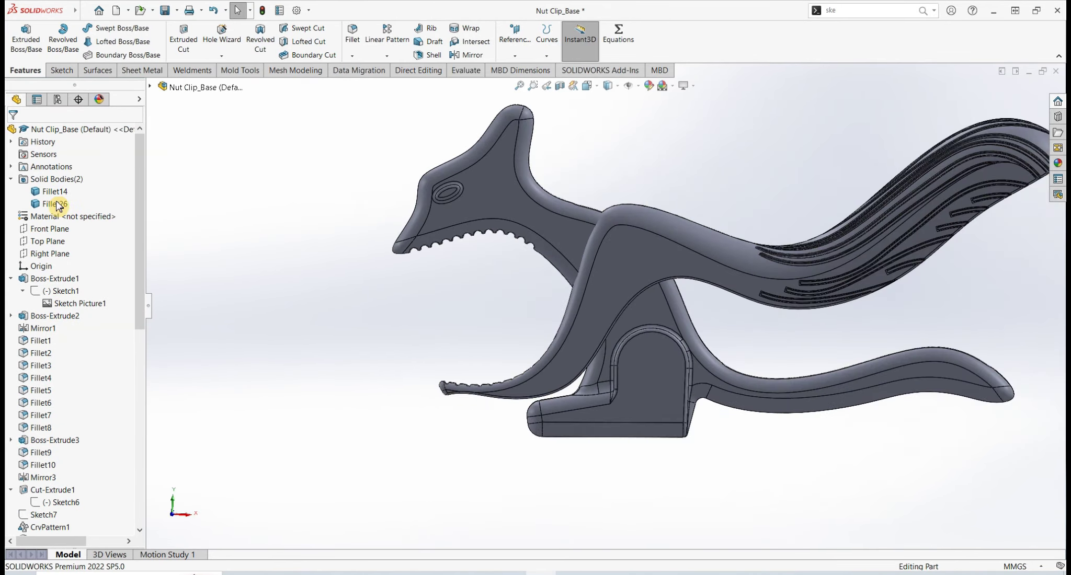
Step: Start a new sketch on the Front Plane with the Line tool
click(49, 229)
click(62, 212)
key(l)
scroll(519, 323, down, 4)
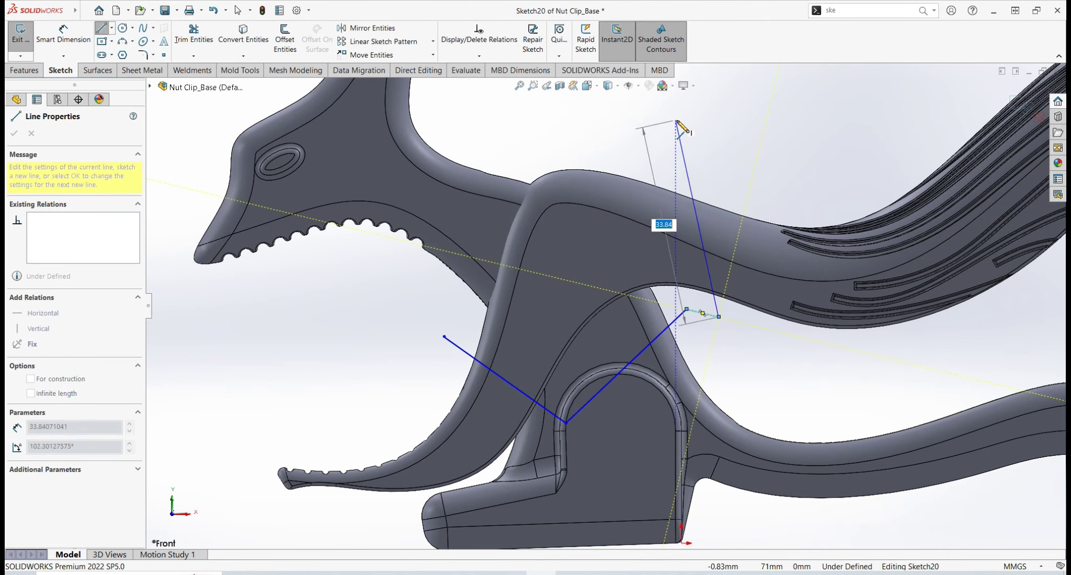
Step: Cut Sketch20's profile 24mm mid-plane through the Fillet26 body
click(24, 70)
click(183, 40)
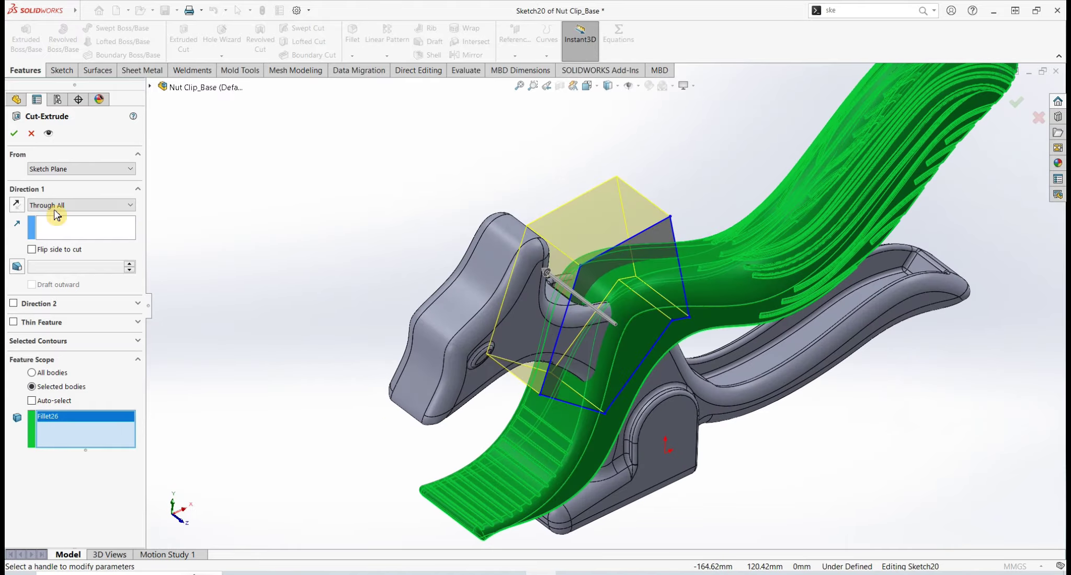
middle_drag(298, 236, 364, 240)
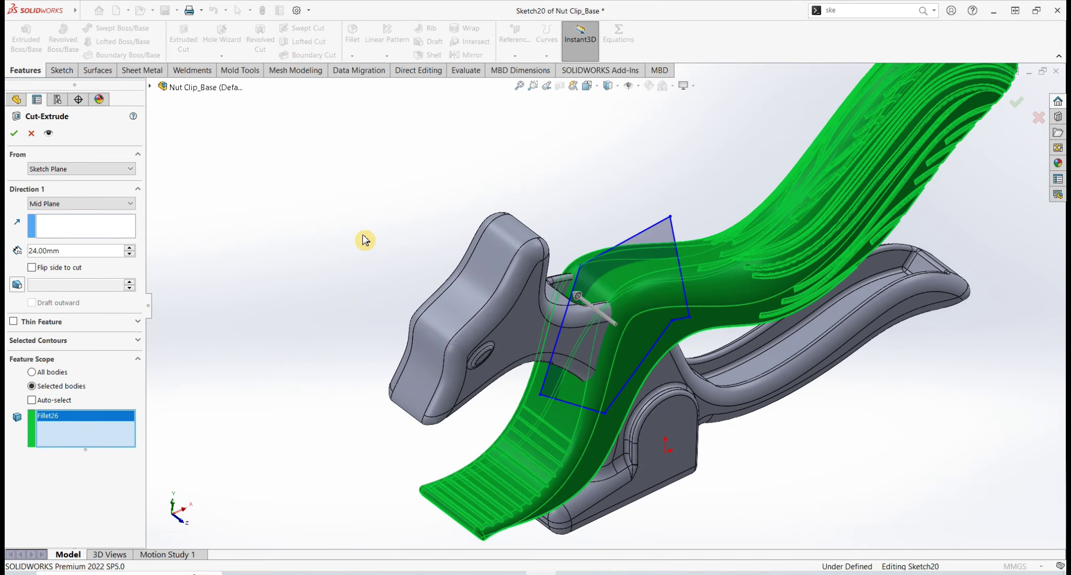
double_click(84, 252)
key(Return)
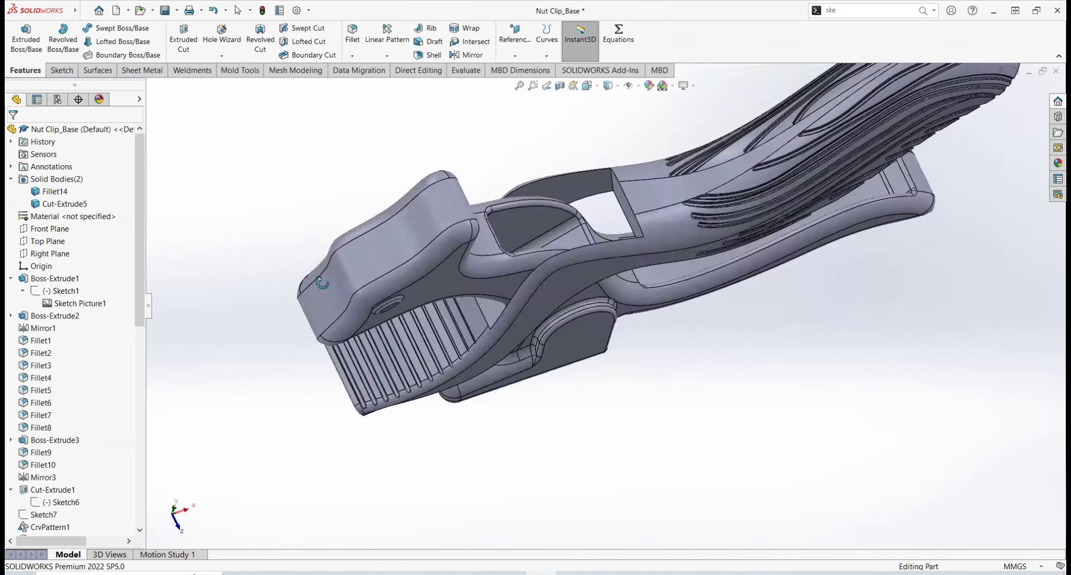
mouse_move(382, 294)
middle_down()
mouse_move(246, 220)
mouse_move(331, 131)
mouse_move(322, 353)
mouse_move(218, 203)
mouse_move(490, 338)
middle_up()
Step: Apply 2mm fillets to several edges and faces of the new opening
scroll(630, 218, down, 5)
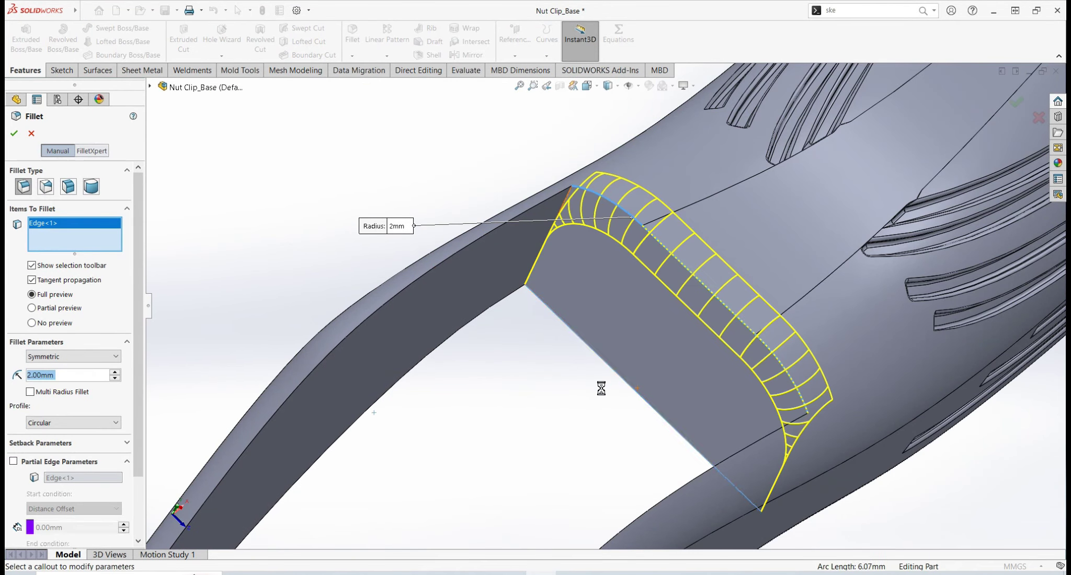
middle_drag(269, 309, 372, 423)
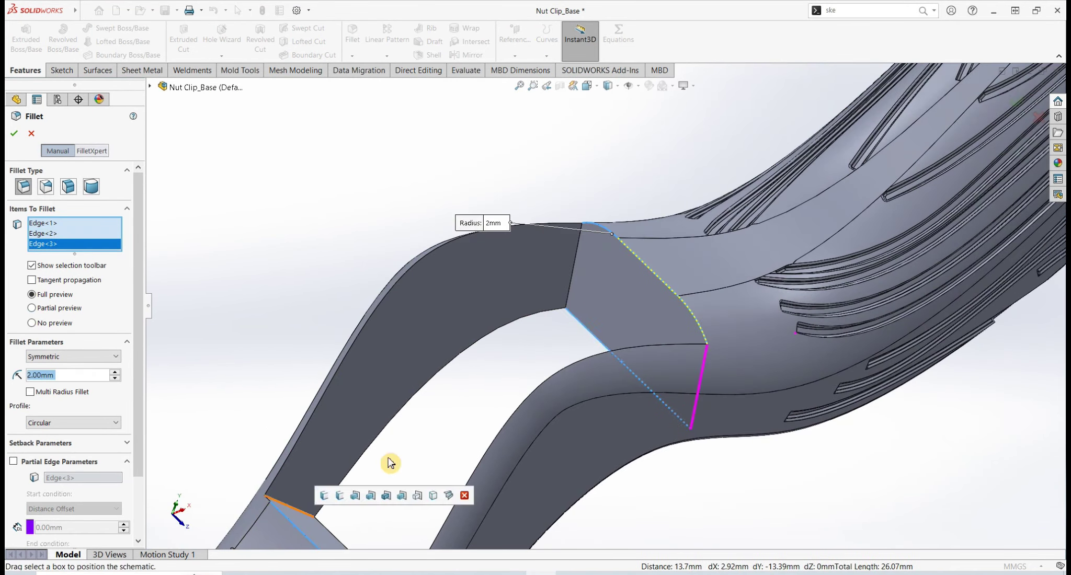
mouse_move(391, 464)
middle_down()
mouse_move(545, 377)
mouse_move(502, 478)
mouse_move(322, 286)
mouse_move(361, 203)
mouse_move(204, 406)
mouse_move(345, 361)
mouse_move(323, 437)
mouse_move(497, 360)
mouse_move(566, 377)
mouse_move(511, 343)
mouse_move(535, 262)
mouse_move(628, 314)
middle_up()
key(Return)
key(Return)
click(212, 412)
click(345, 361)
key(Return)
key(Return)
click(507, 328)
key(Return)
key(Return)
click(535, 263)
key(Return)
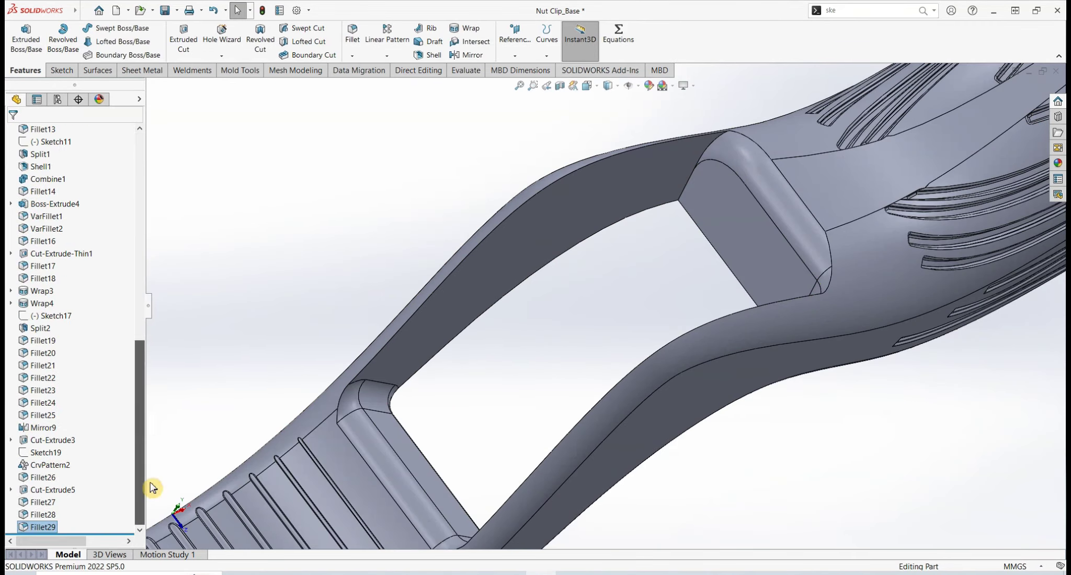
Step: Review Fillet27, then apply a 0.5mm fillet to further opening edges
key(Return)
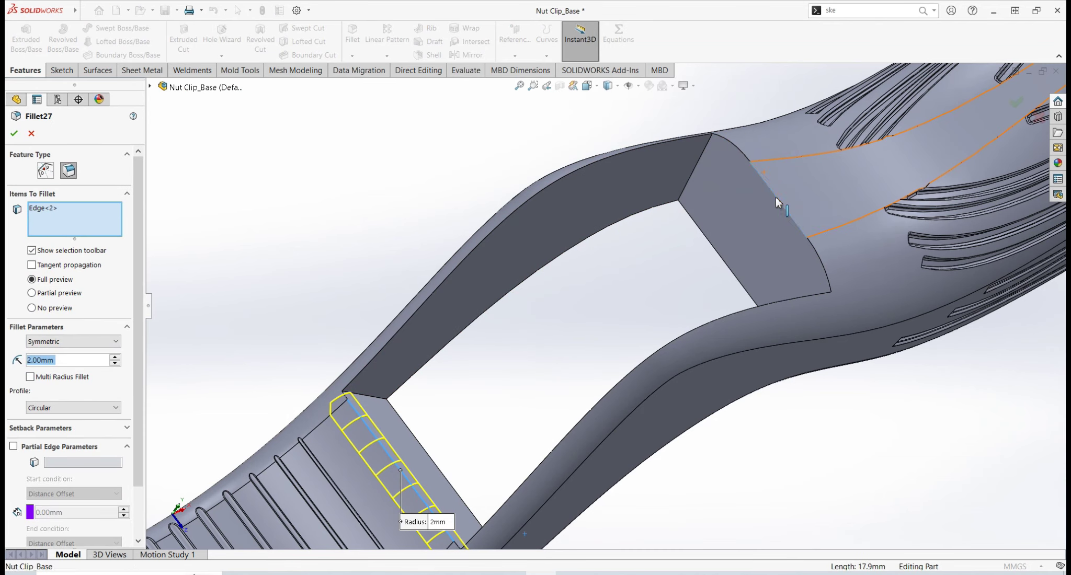
key(Return)
middle_drag(778, 203, 384, 258)
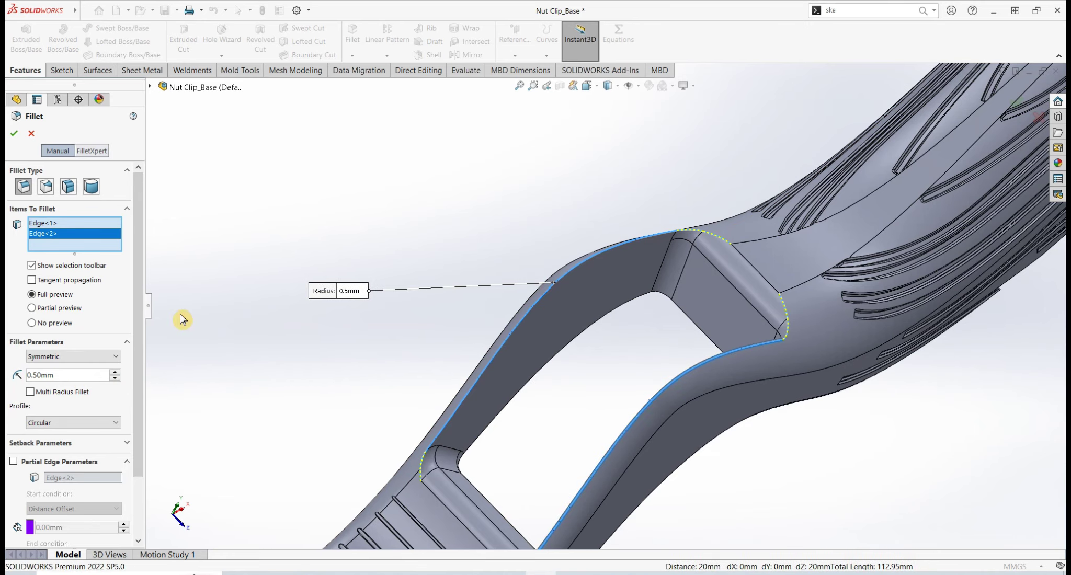
key(Return)
key(Return)
middle_drag(308, 342, 347, 157)
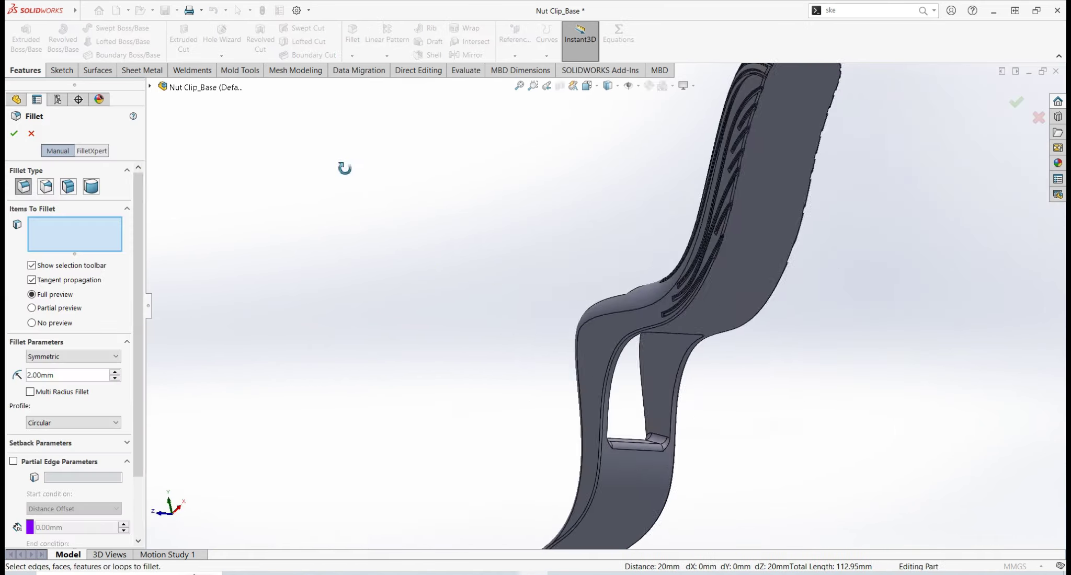
click(519, 424)
mouse_move(519, 424)
middle_down()
mouse_move(257, 333)
mouse_move(246, 393)
mouse_move(356, 371)
mouse_move(356, 394)
mouse_move(487, 116)
mouse_move(420, 162)
middle_up()
key(Return)
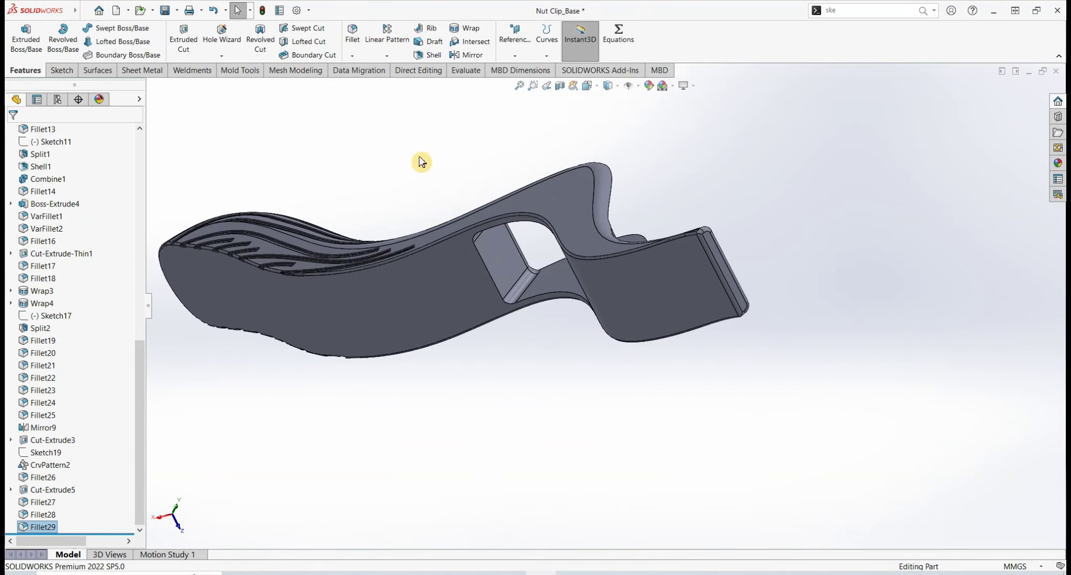
Step: Apply a 2mm fillet to another edge of the opening
key(Return)
click(526, 318)
scroll(525, 318, up, 3)
key(Return)
mouse_move(72, 365)
middle_down()
mouse_move(143, 368)
mouse_move(411, 174)
mouse_move(433, 191)
mouse_move(387, 78)
middle_up()
Step: Try a fillet and then a chamfer on the cutout edge, cancelling both
key(Return)
click(591, 285)
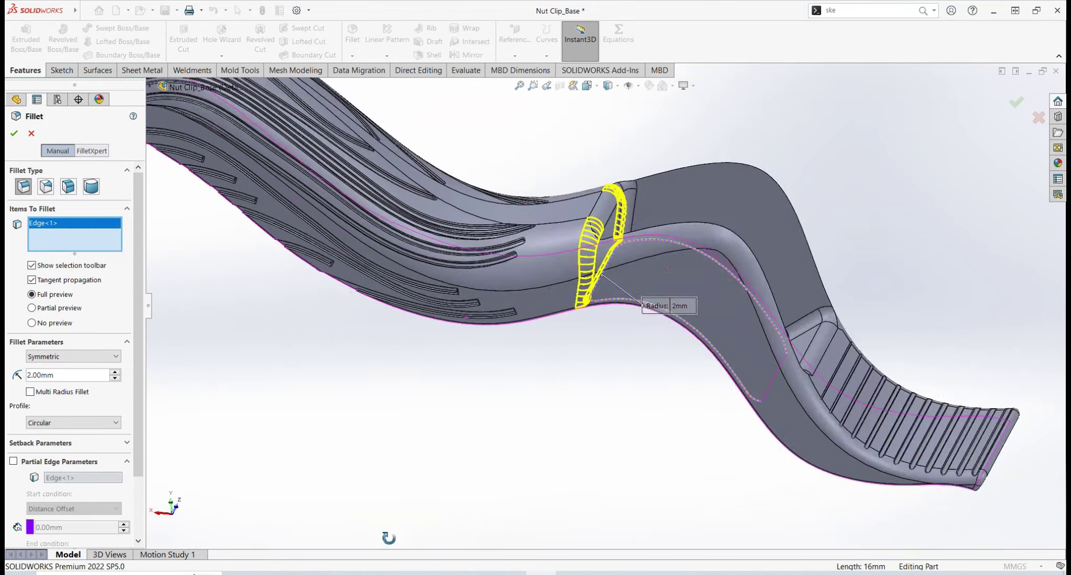
mouse_move(591, 285)
middle_down()
mouse_move(466, 359)
mouse_move(125, 355)
middle_up()
key(Escape)
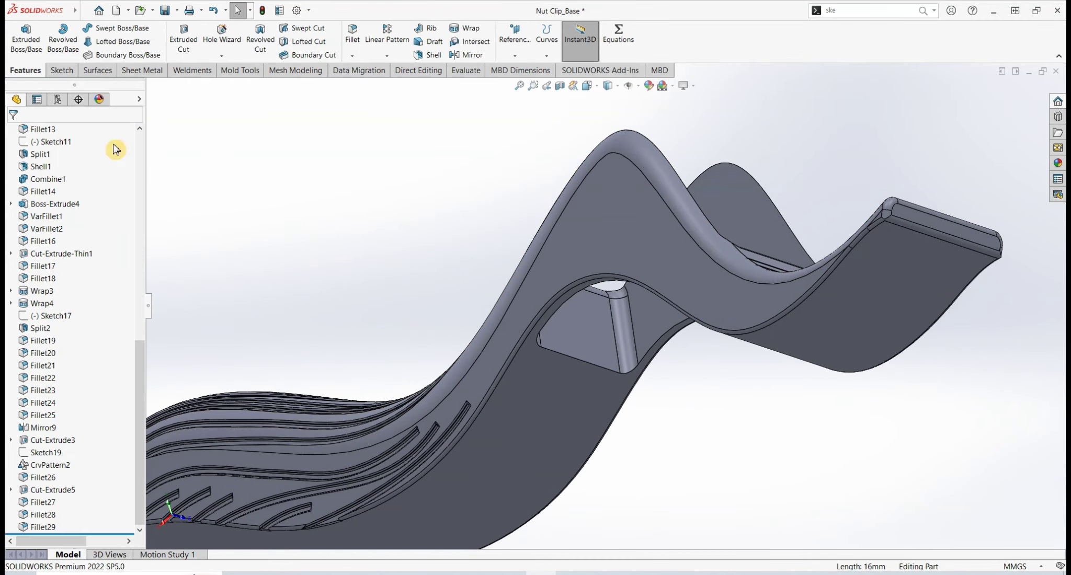
click(352, 56)
click(366, 86)
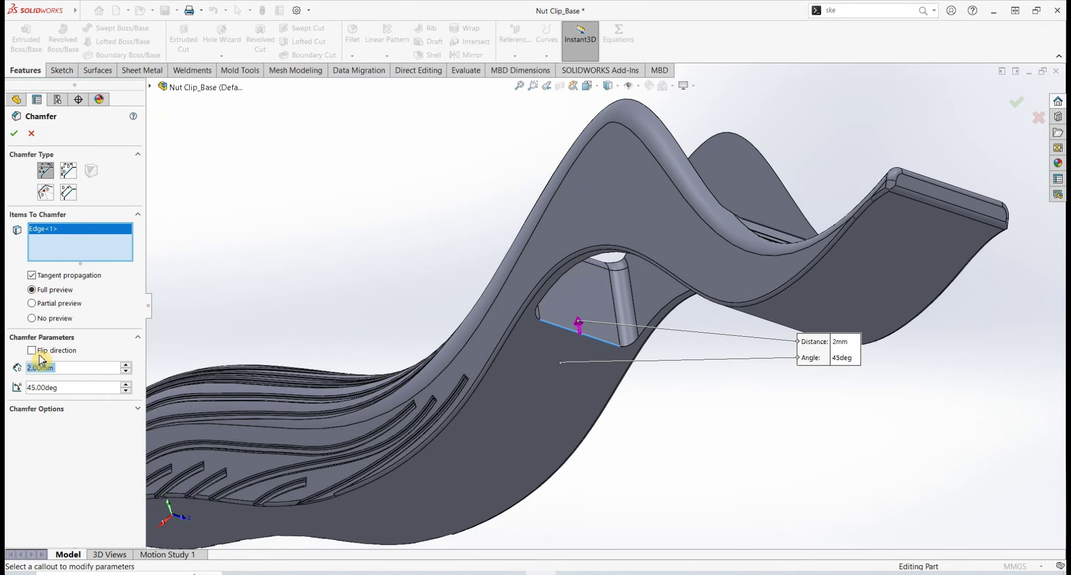
click(32, 136)
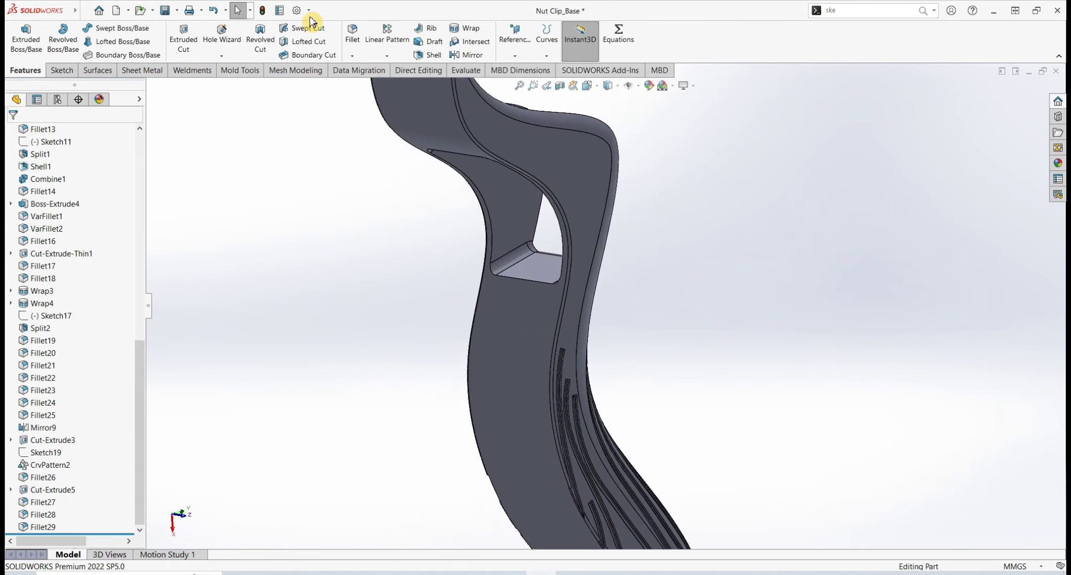
Step: Select several opening edges for a 0.5mm fillet, then discard that fillet
click(352, 34)
text(0.50mm)
mouse_move(438, 267)
middle_down()
mouse_move(558, 242)
mouse_move(439, 244)
mouse_move(423, 272)
mouse_move(560, 285)
middle_up()
click(557, 241)
scroll(423, 273, down, 3)
mouse_move(404, 317)
middle_down()
mouse_move(432, 413)
mouse_move(401, 354)
mouse_move(361, 366)
middle_up()
click(512, 258)
scroll(447, 425, up, 3)
click(447, 425)
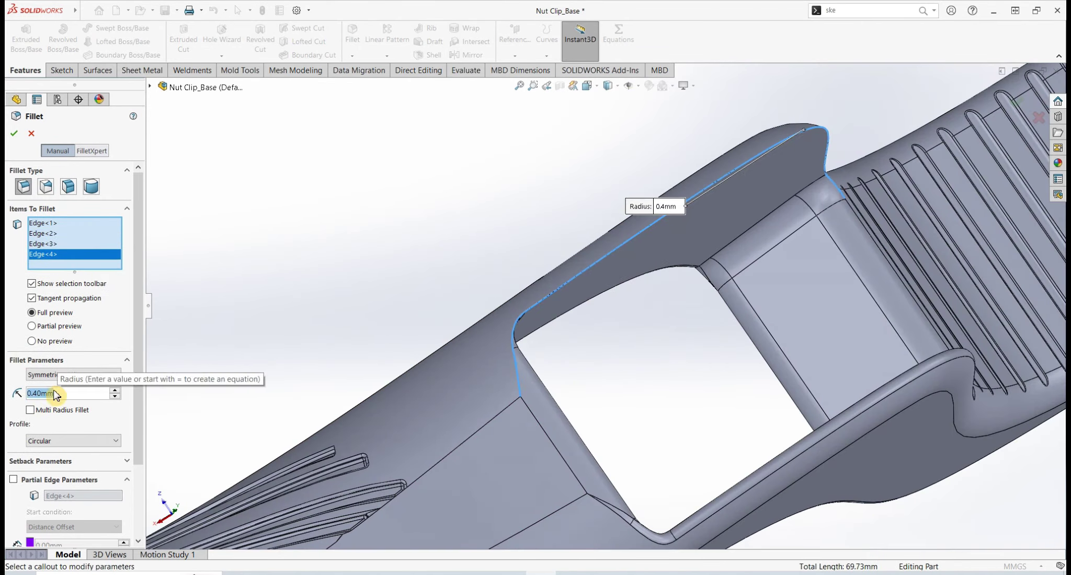
click(31, 135)
scroll(411, 303, down, 3)
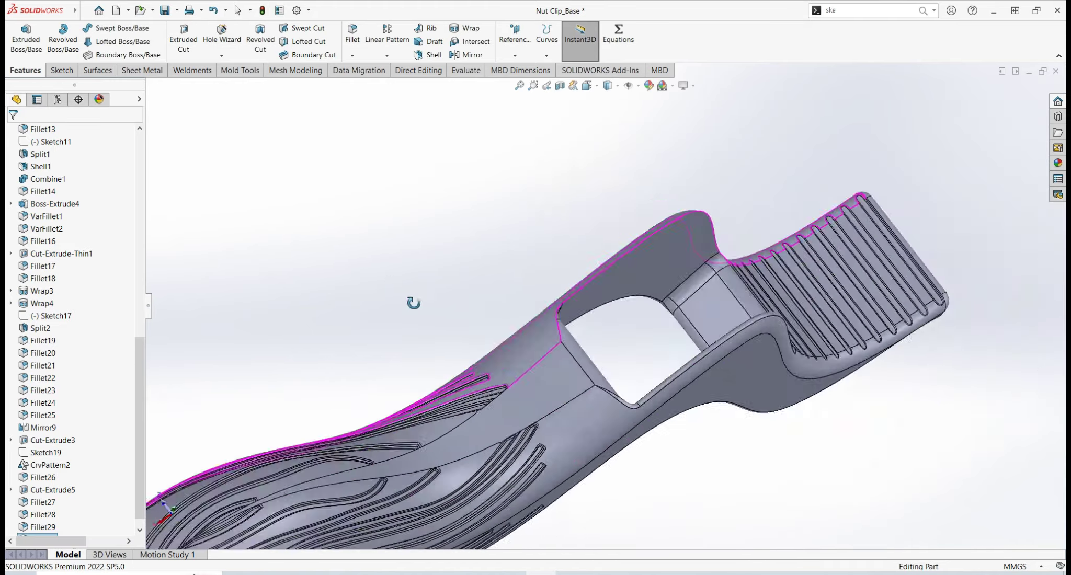
mouse_move(411, 303)
middle_down()
mouse_move(516, 256)
mouse_move(438, 250)
mouse_move(456, 318)
mouse_move(650, 183)
mouse_move(571, 398)
middle_up()
Step: Round the small junction edges near the tail with 0.2mm and 0.5mm fillets
click(353, 36)
click(526, 277)
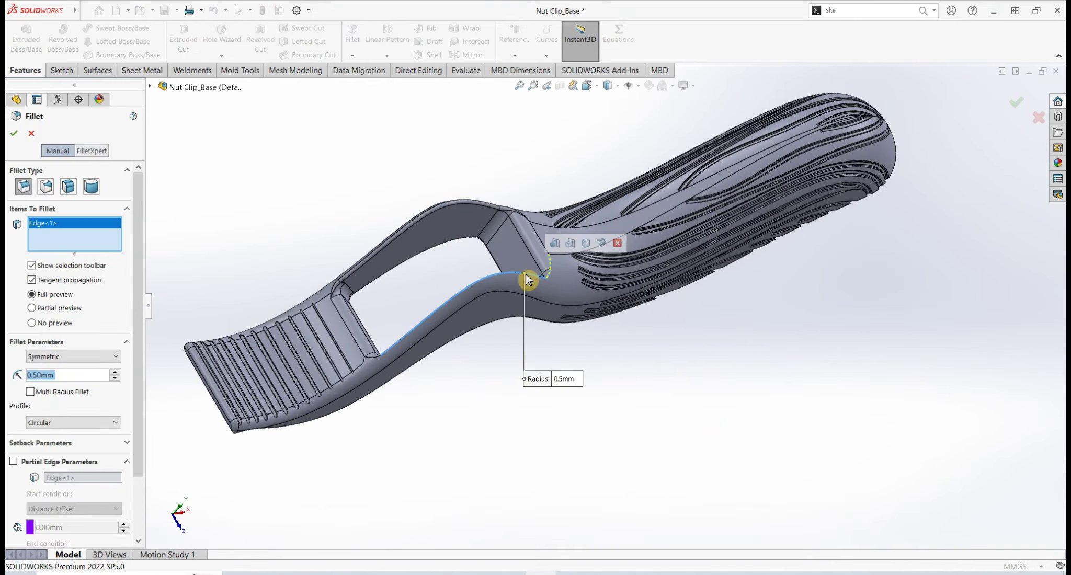
drag(141, 294, 178, 424)
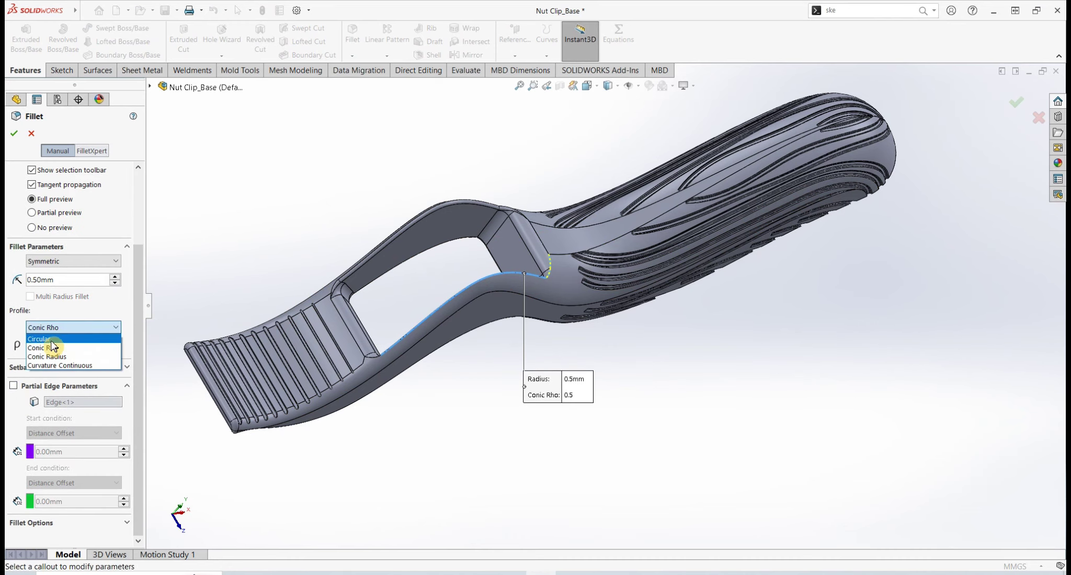
scroll(549, 293, up, 3)
scroll(397, 405, up, 5)
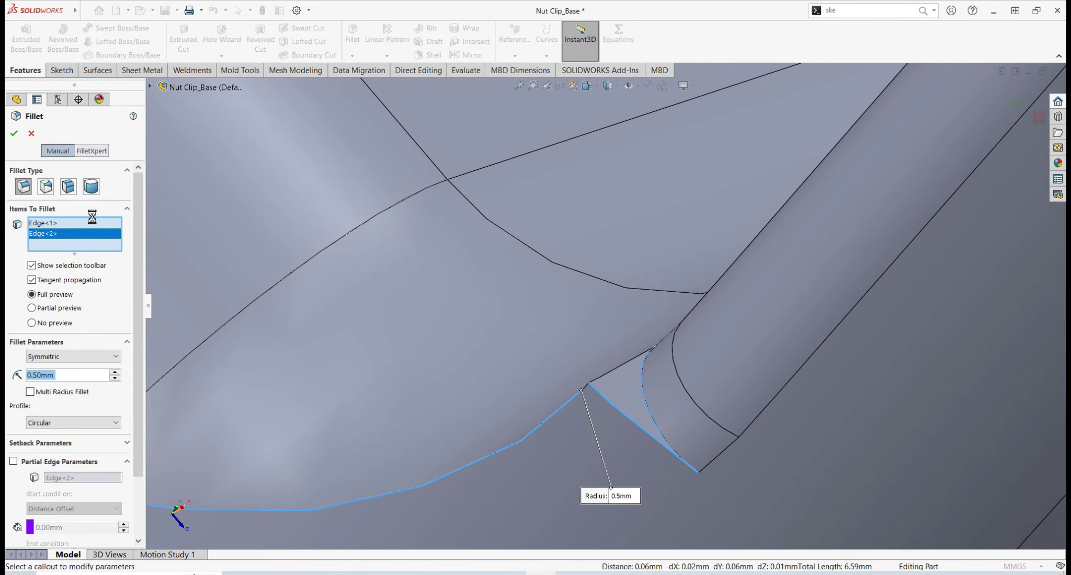
right_click(67, 226)
click(111, 231)
text(0.2)
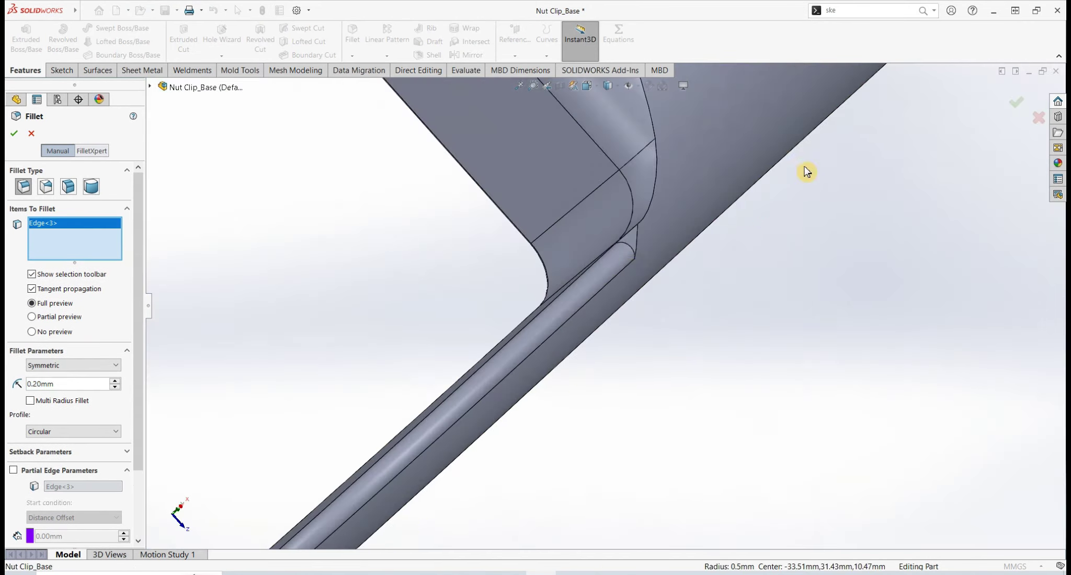
click(668, 344)
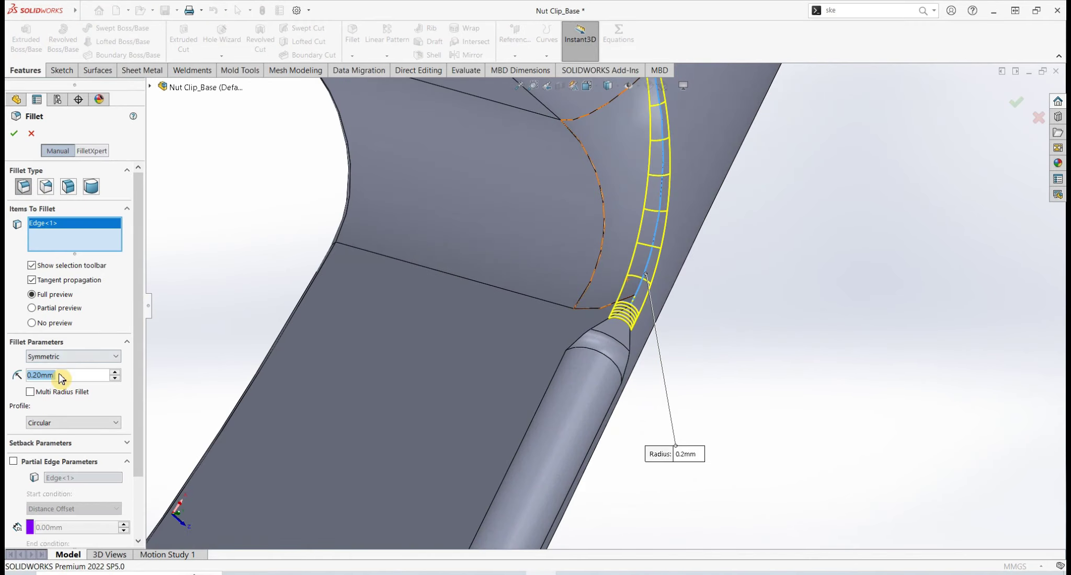
click(15, 137)
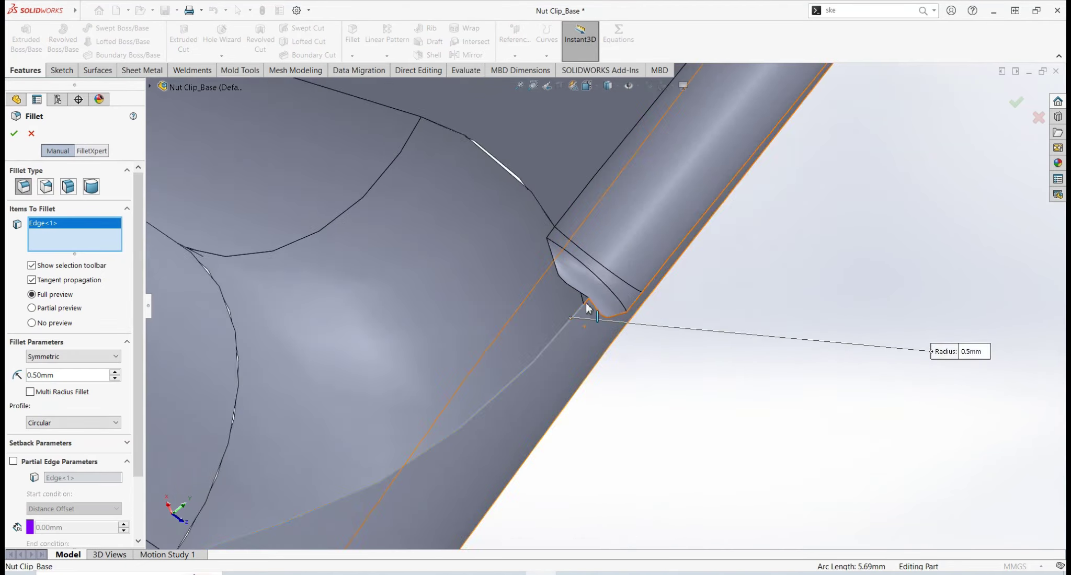
click(581, 336)
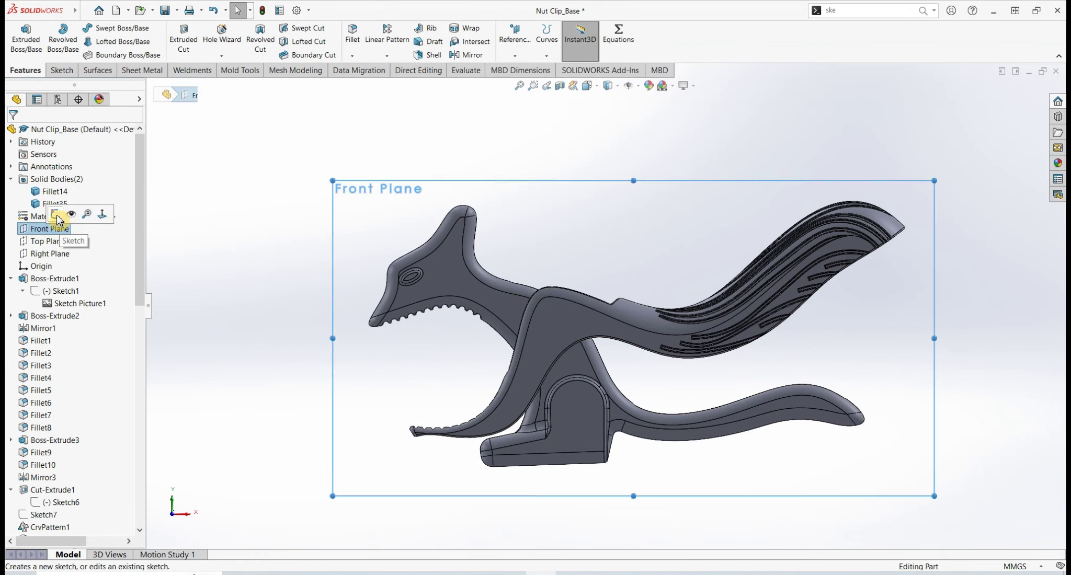
Step: Cut a 20mm mid-plane pin hole through both bodies from a Front Plane circle
click(55, 215)
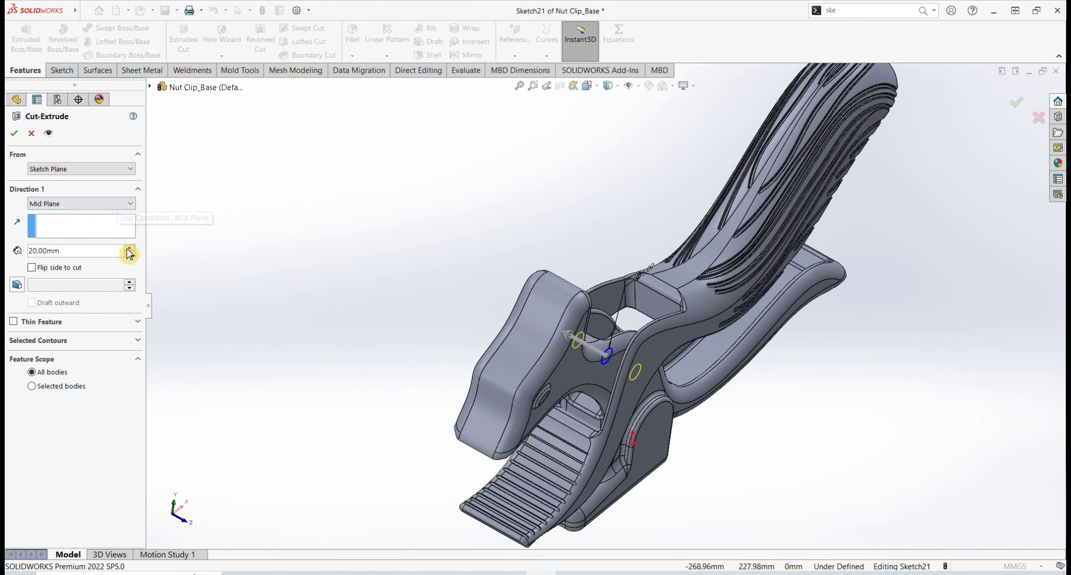
key(Return)
mouse_move(351, 234)
middle_down()
mouse_move(337, 162)
mouse_move(529, 249)
mouse_move(586, 353)
middle_up()
scroll(586, 353, down, 3)
Step: Delete the base body, keeping only the sliding jaw
click(418, 70)
click(201, 39)
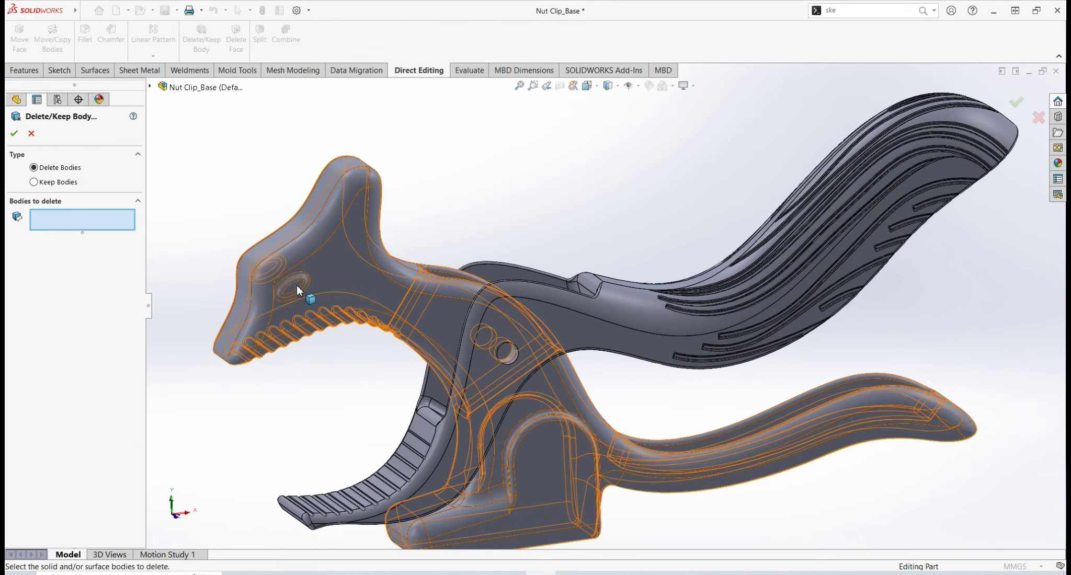
click(297, 290)
key(Return)
Step: Save the sliding jaw as Nut Clip_Sliding and start a new document
click(177, 10)
click(195, 40)
text(Nut Clip_Sliding Part)
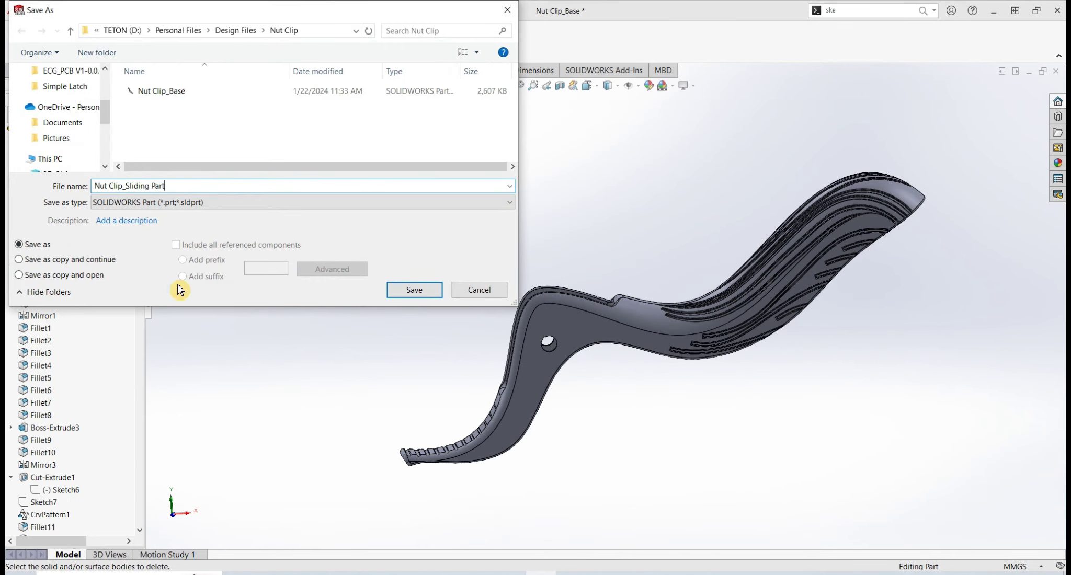
key(Return)
key(ctrl+n)
Step: Create a blank part, cancel the circle's extrusion and delete the circle
key(Return)
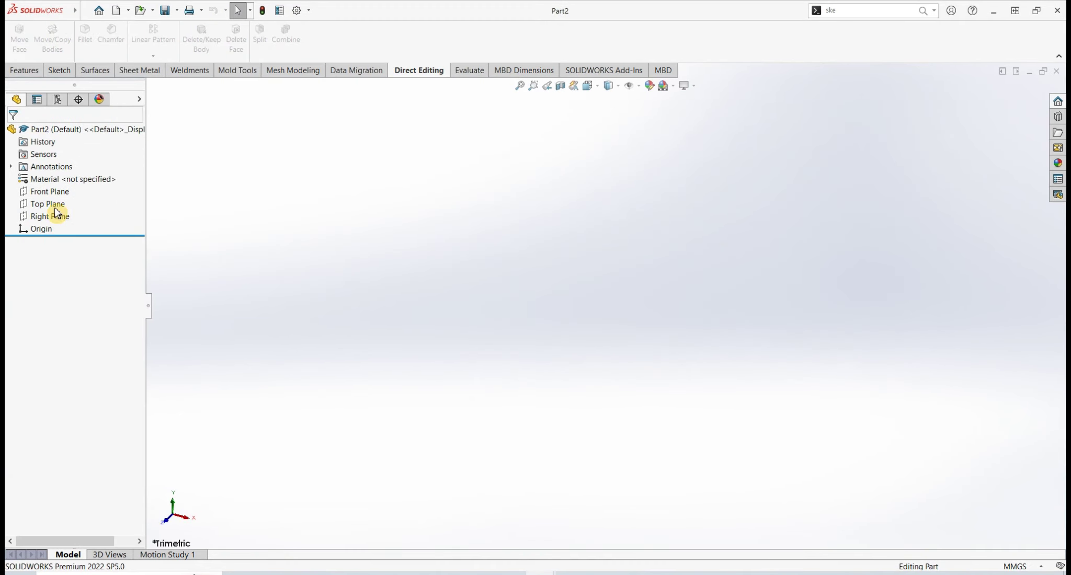
key(Return)
key(e)
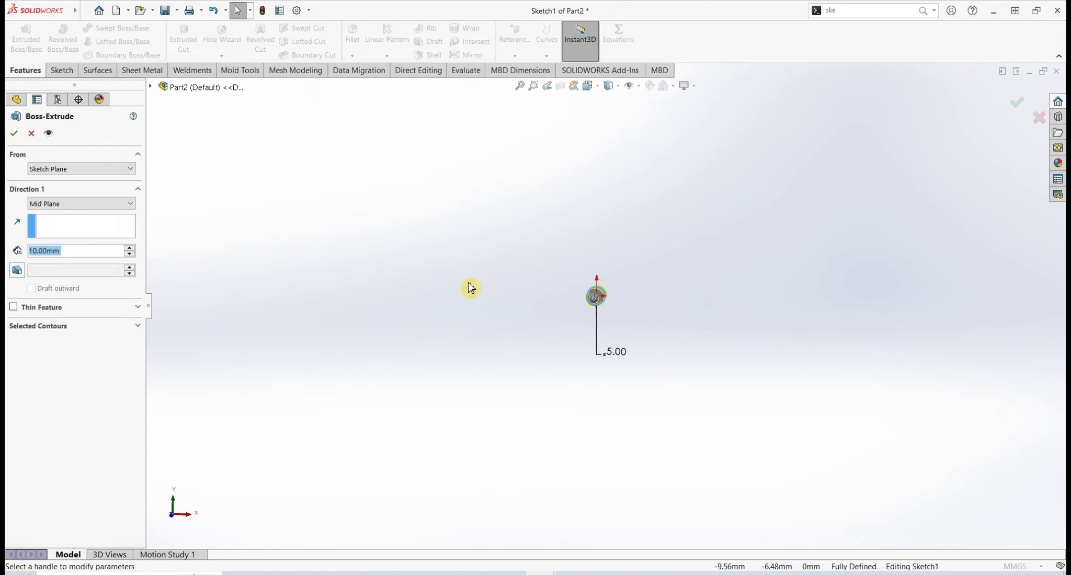
key(Escape)
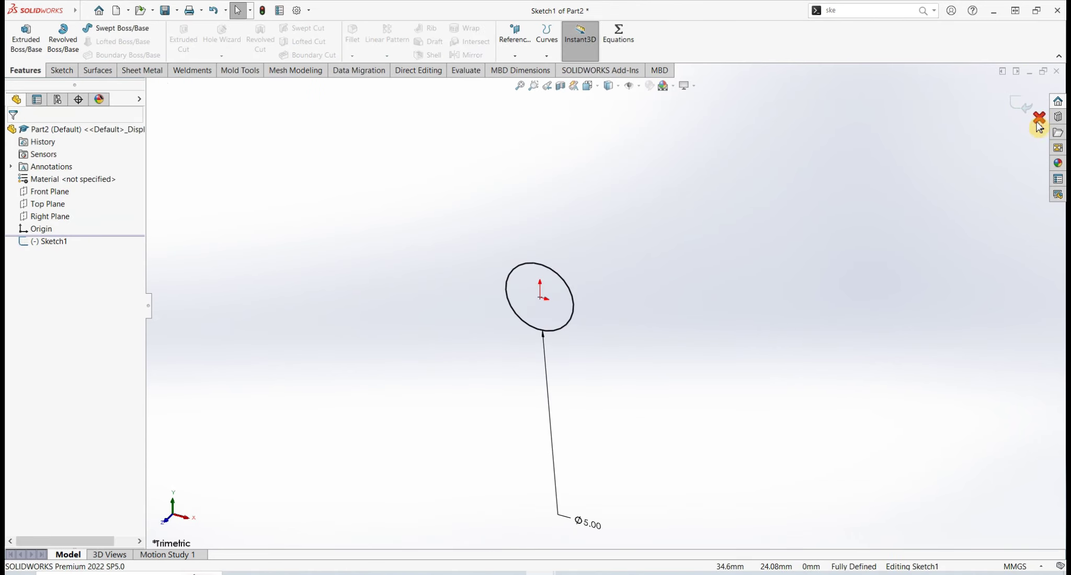
key(ctrl+1)
click(610, 397)
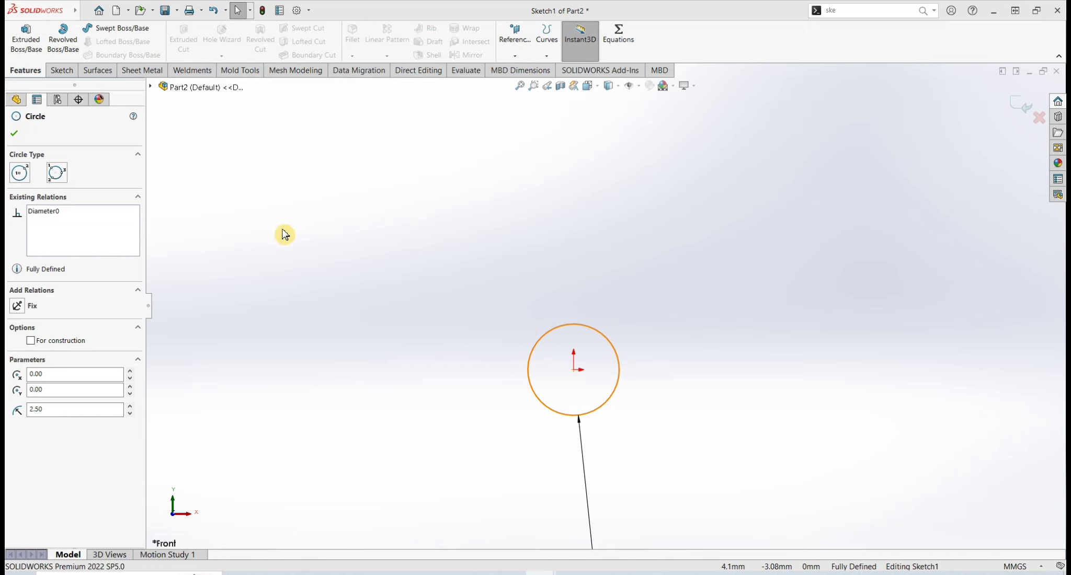
key(Delete)
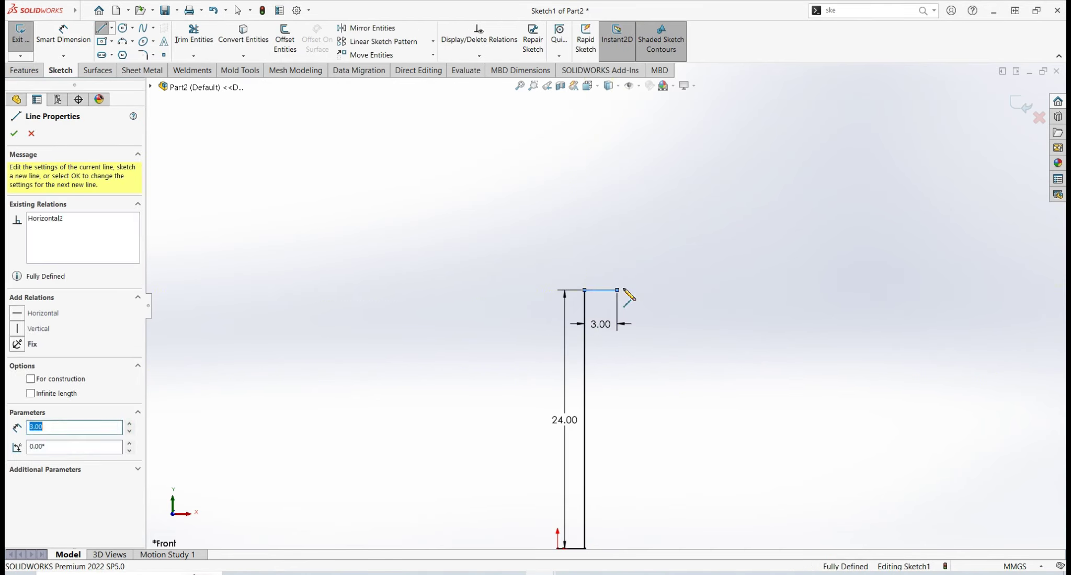
Step: Sketch the pin half-profile with a 3-point arc head and revolve it
key(Escape)
key(a)
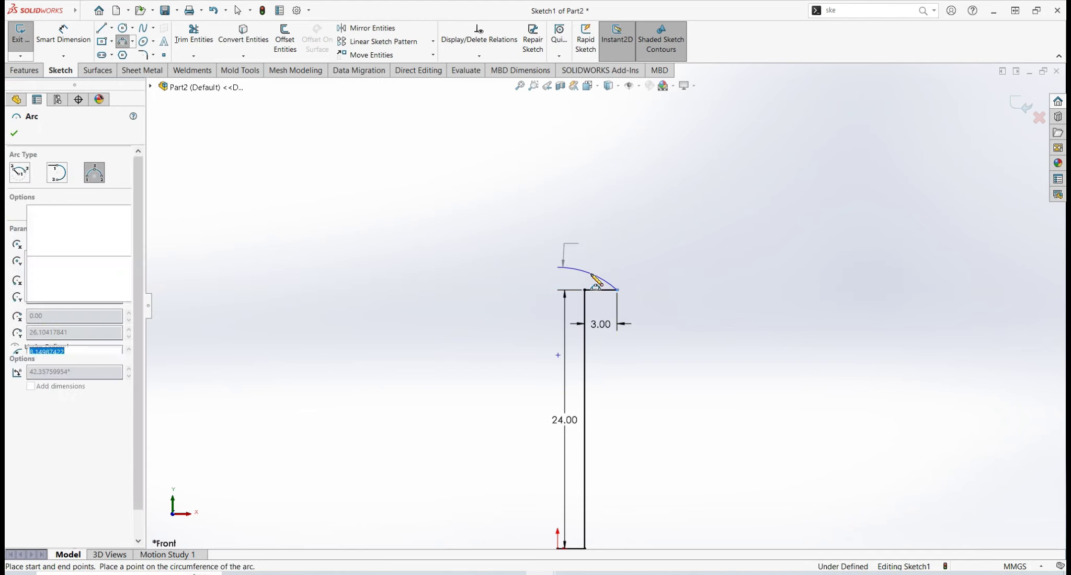
click(596, 282)
scroll(575, 314, up, 5)
double_click(587, 373)
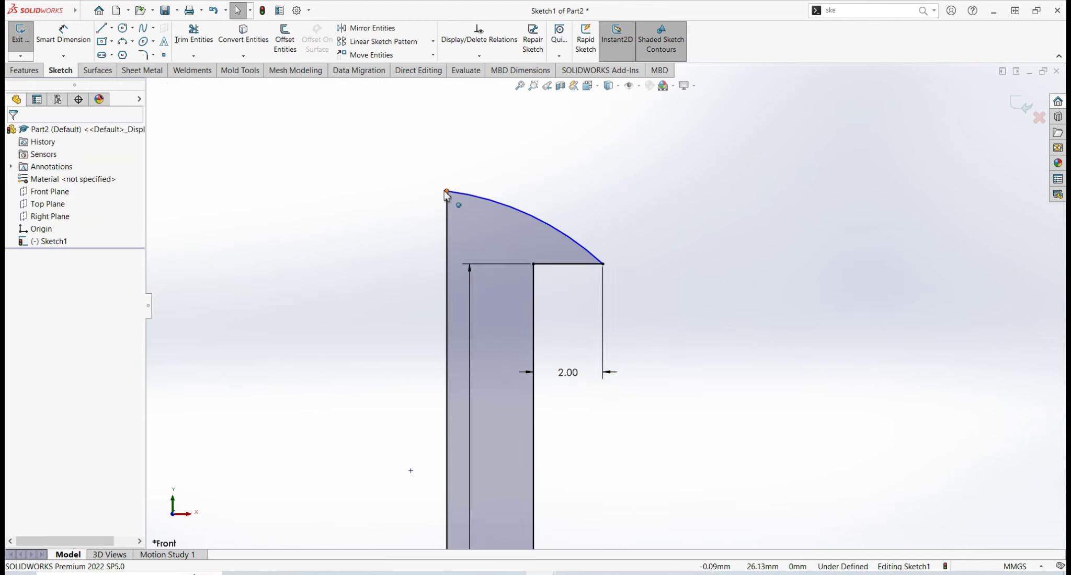
key(z)
key(Return)
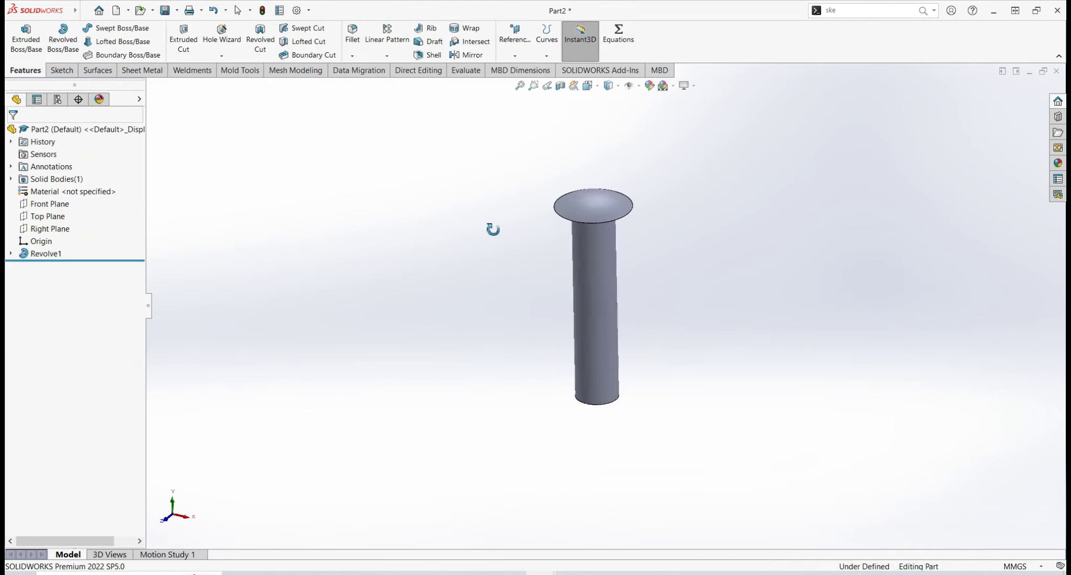
middle_drag(551, 192, 500, 230)
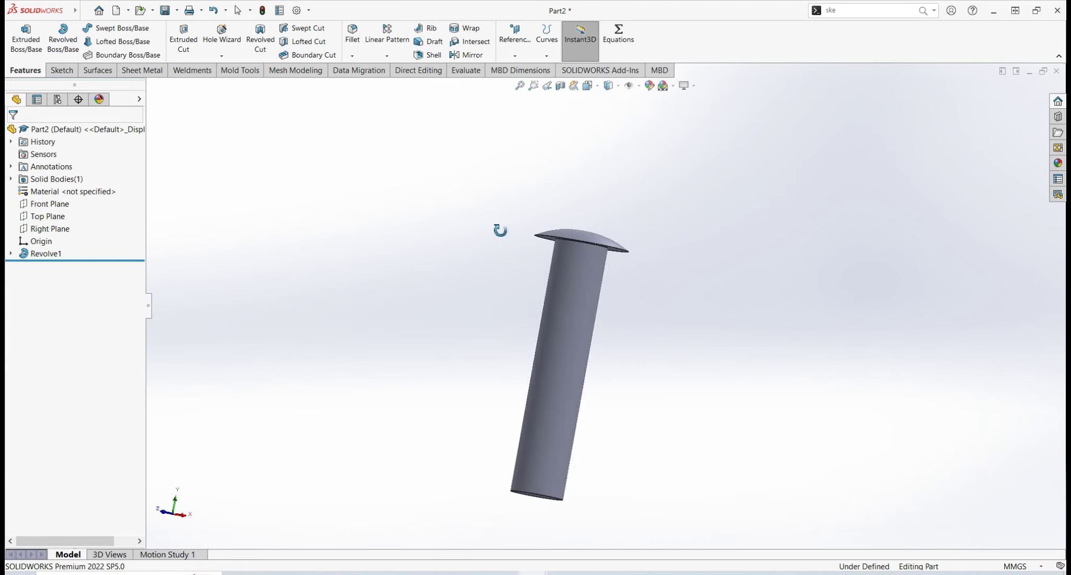
click(163, 12)
Step: Save the pin as Connecting Hub and place Nut Clip_Base in a new assembly
text(Connecting Hub)
click(414, 293)
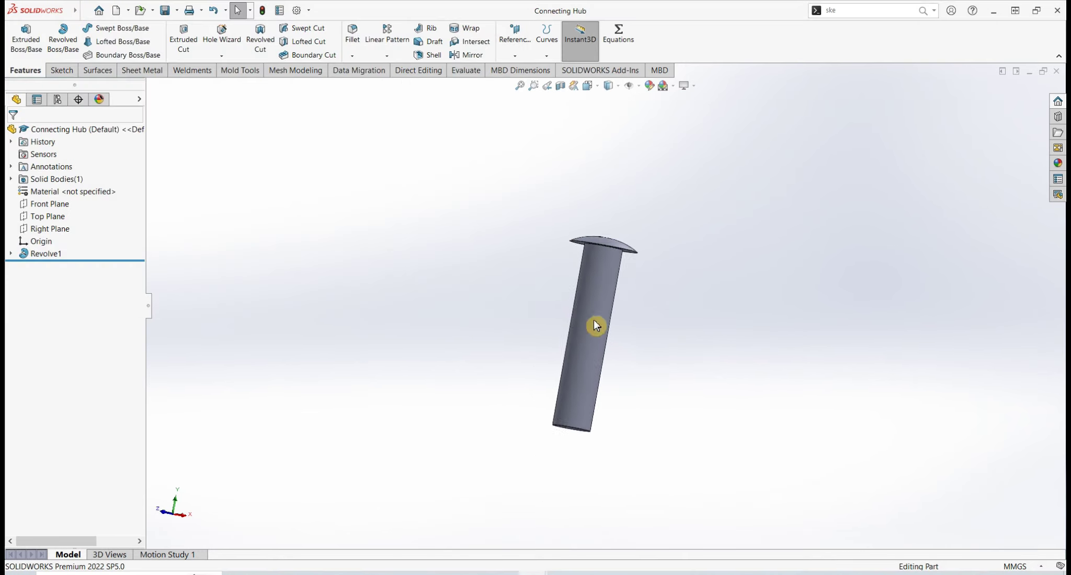
click(72, 368)
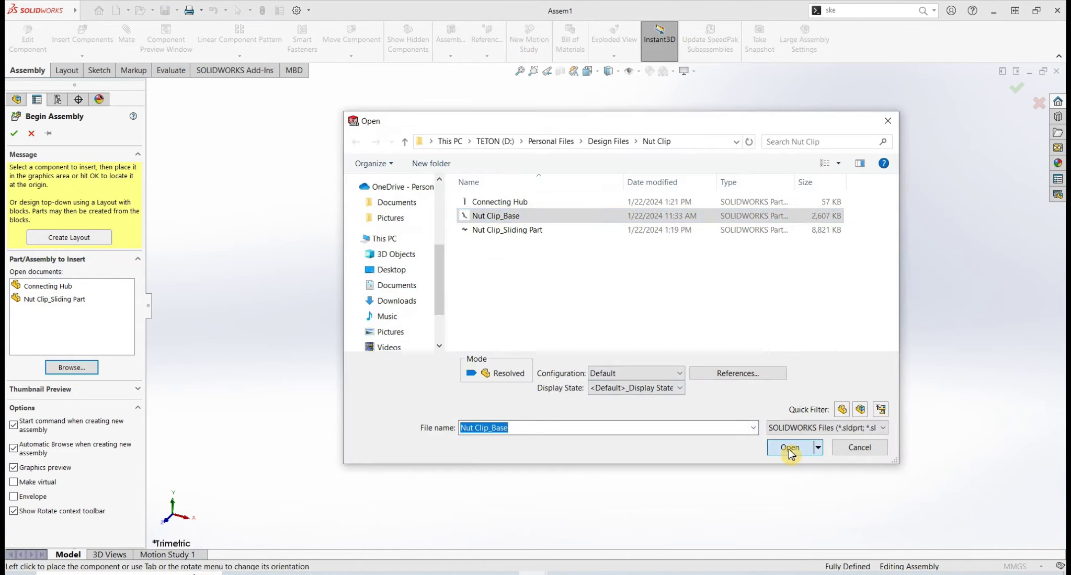
click(792, 449)
click(612, 296)
click(82, 34)
Step: Insert the Connecting Hub pin into the assembly
click(715, 212)
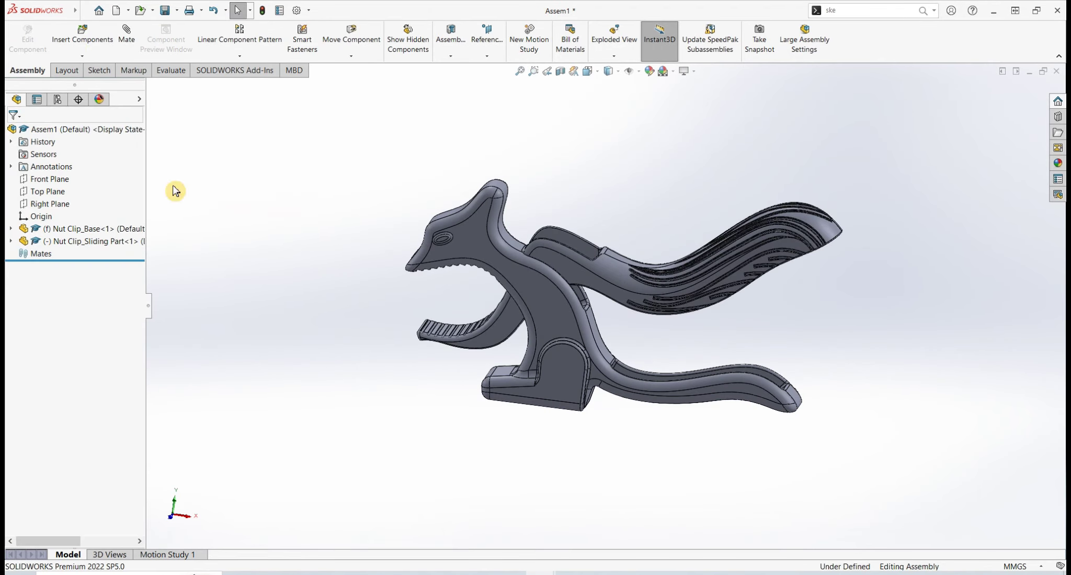
key(Escape)
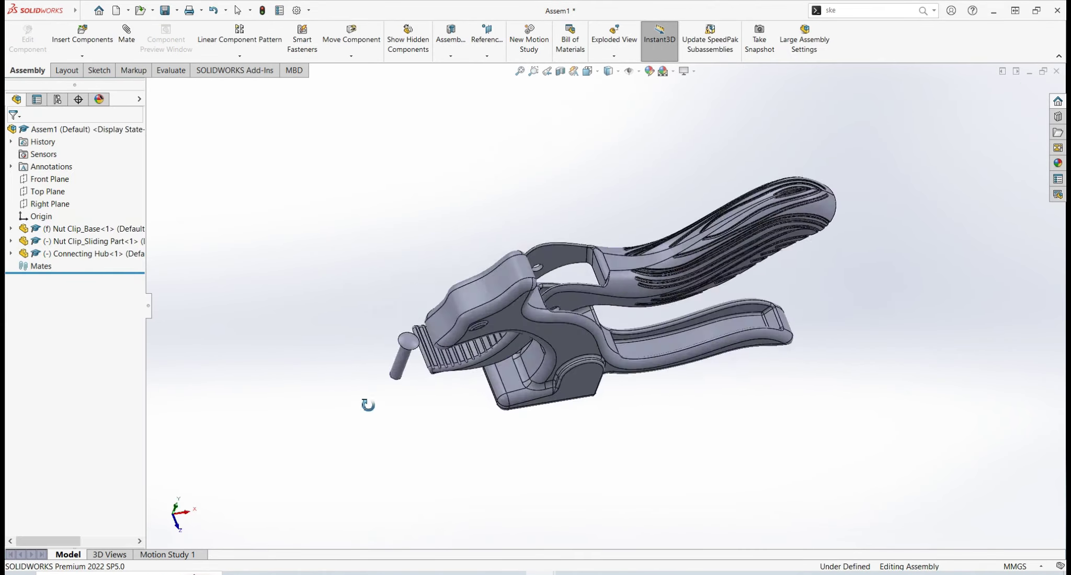
middle_drag(273, 348, 269, 303)
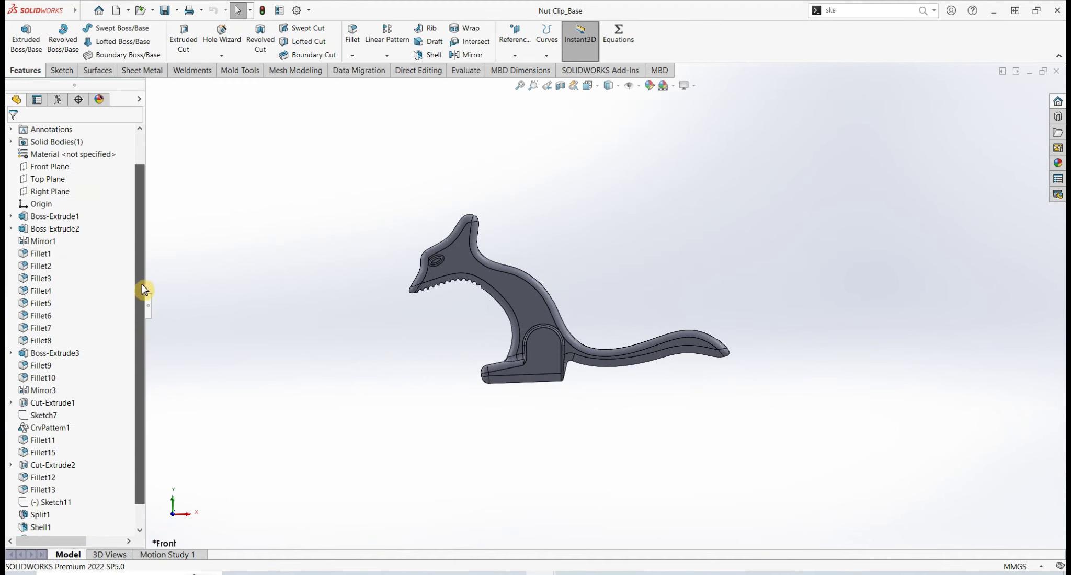
scroll(145, 335, down, 3)
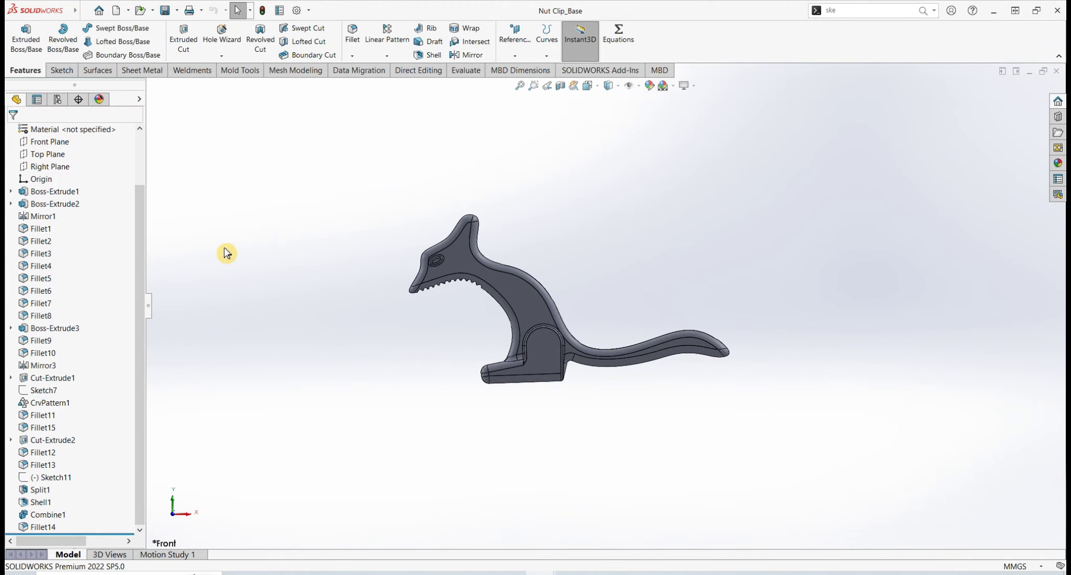
Step: Open the sliding part and edit its pin-hole sketch, Sketch21
key(ctrl+Tab)
click(680, 246)
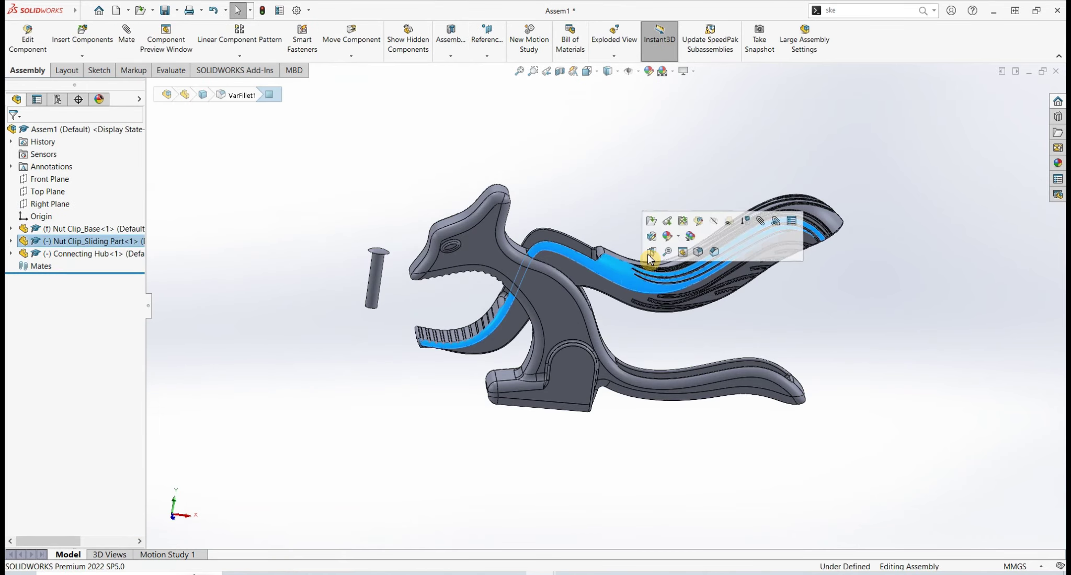
click(660, 227)
click(68, 487)
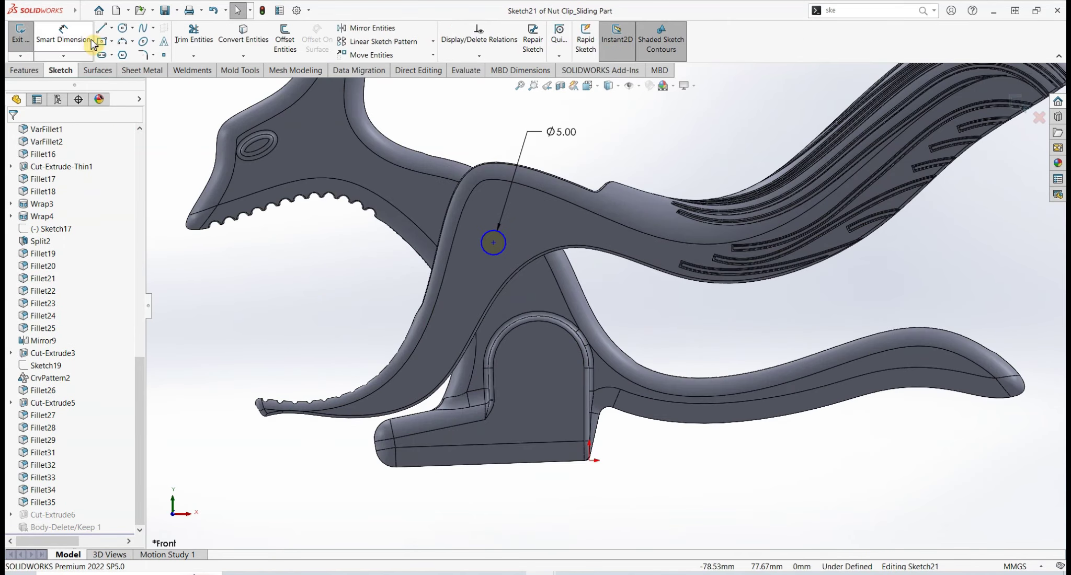
Step: Dimension the sliding part's hole 44mm from the origin, exit the sketch and close the part
click(493, 243)
click(589, 460)
click(345, 319)
text(44.26276009mm)
key(Return)
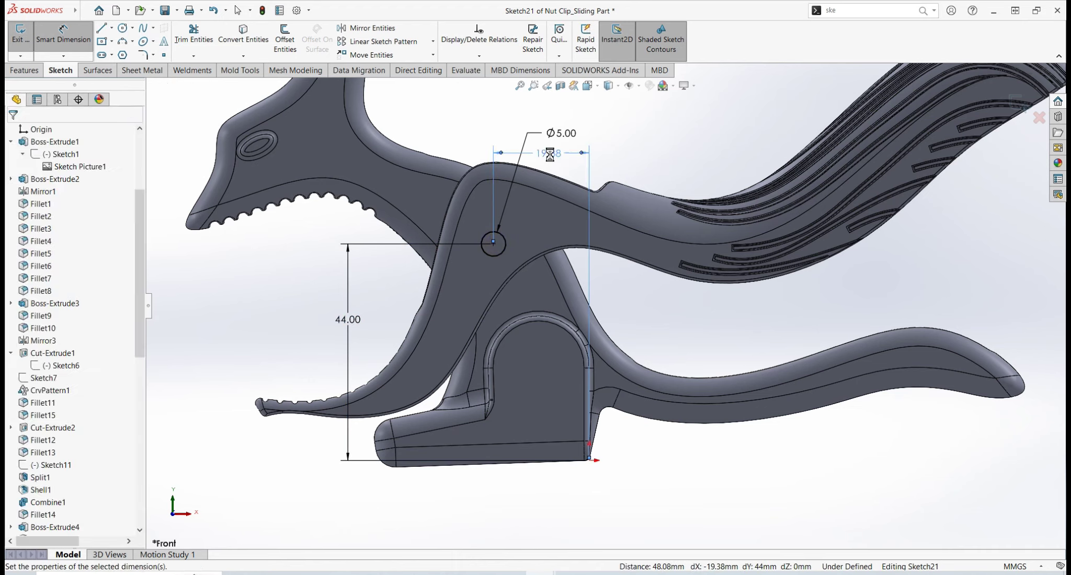
click(552, 159)
key(Return)
key(ctrl+b)
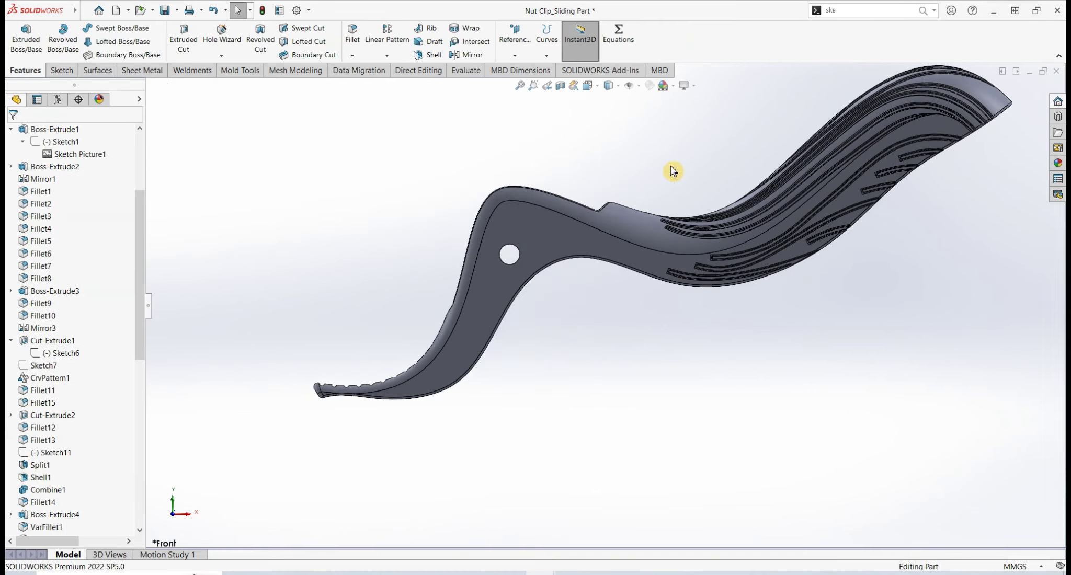
key(ctrl+w)
click(634, 233)
click(246, 172)
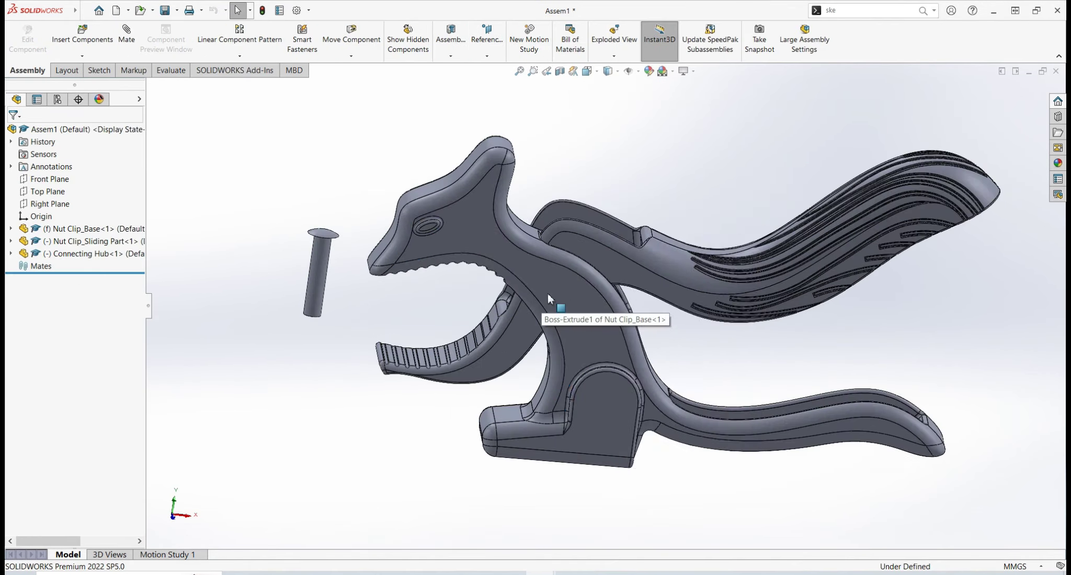
Step: Sketch a Ø5 circle on the base 20mm from the origin and cut it Through All
right_click(547, 293)
click(606, 207)
key(c)
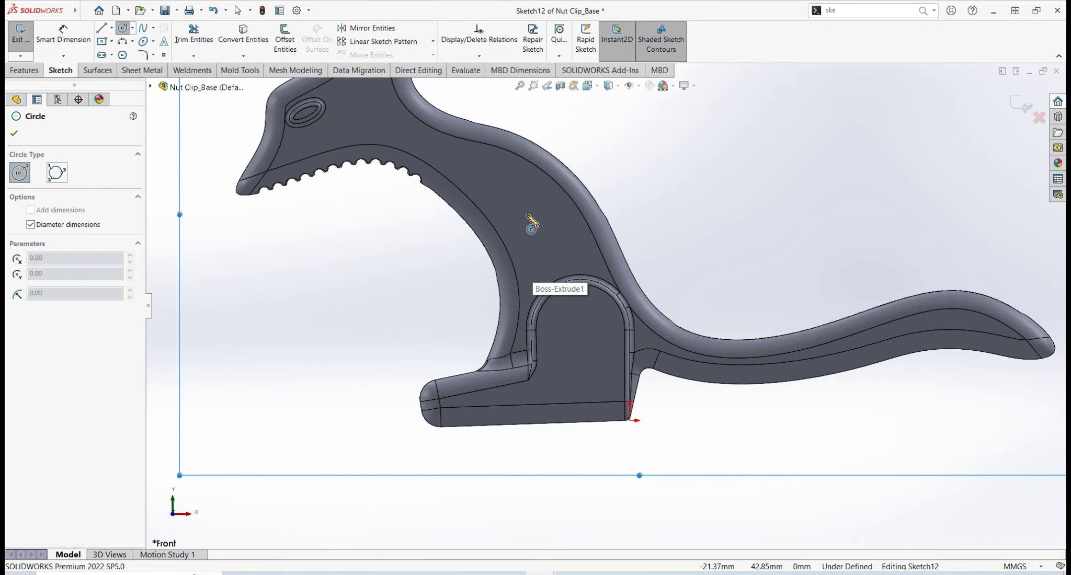
key(d)
click(533, 211)
click(629, 420)
click(593, 458)
text(20)
key(Return)
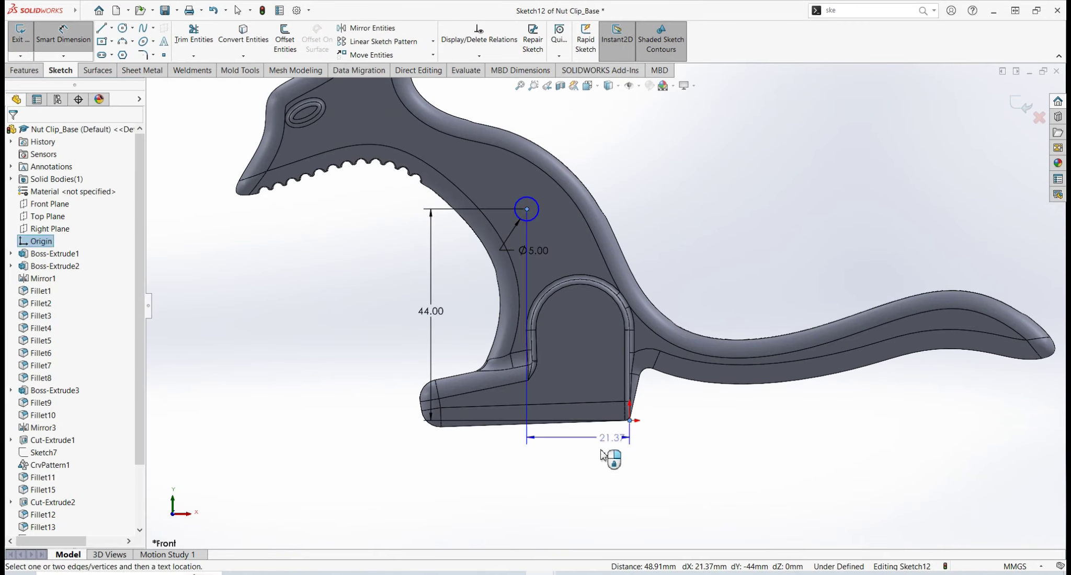
click(79, 209)
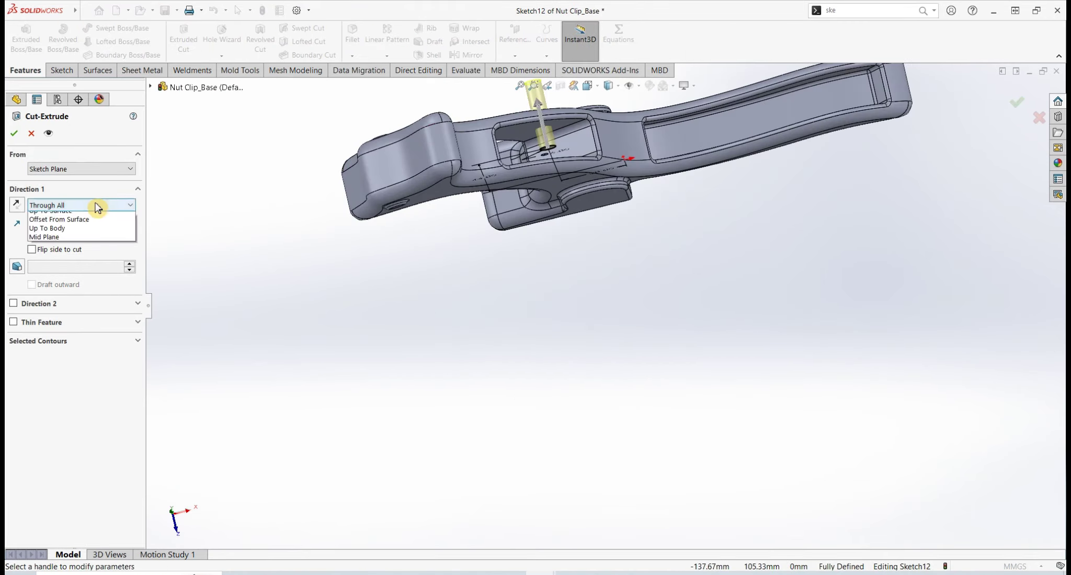
key(Return)
click(85, 11)
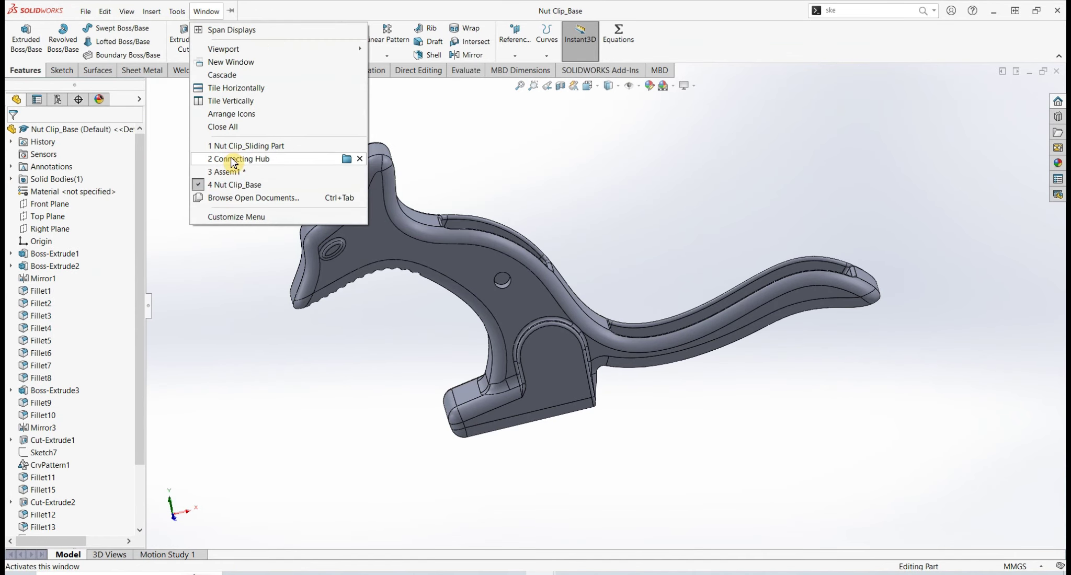
Step: Pin the Connecting Hub with width and concentric mates lining up the base and sliding-part holes
click(230, 172)
click(126, 39)
click(17, 295)
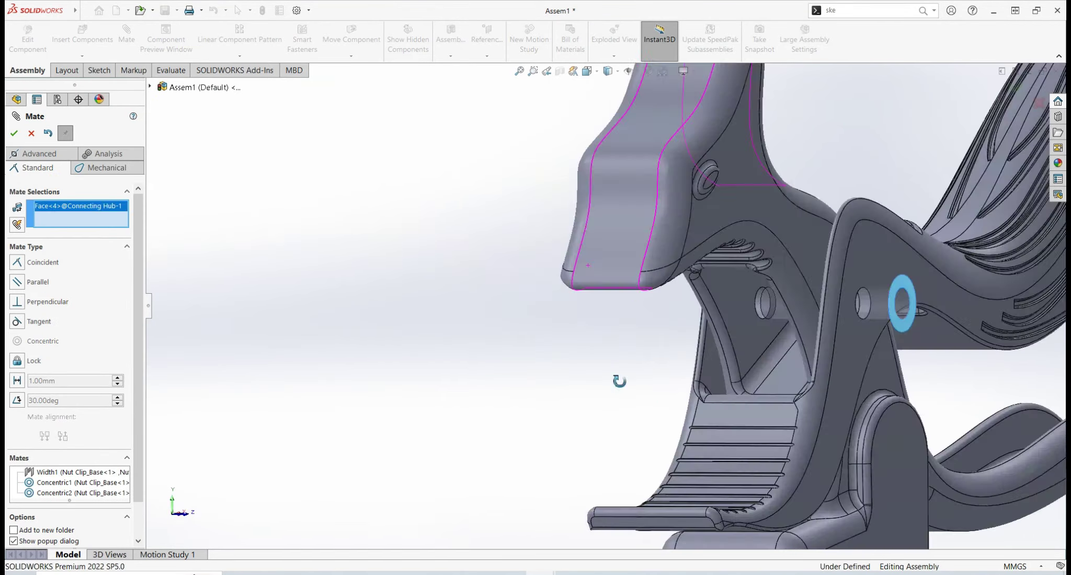
mouse_move(620, 380)
middle_down()
mouse_move(412, 344)
mouse_move(361, 239)
mouse_move(413, 349)
mouse_move(384, 361)
middle_up()
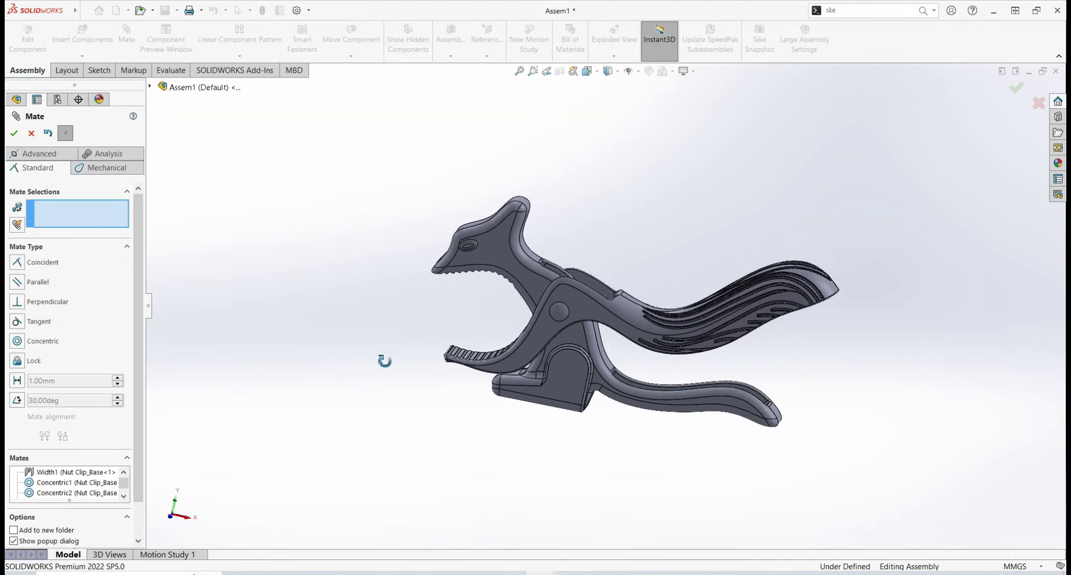
click(15, 134)
Step: Save the assembly as 'Nut Breaker Clip' and view it shaded from a three-quarter angle
key(ctrl+s)
text(Nut Breaker Clip)
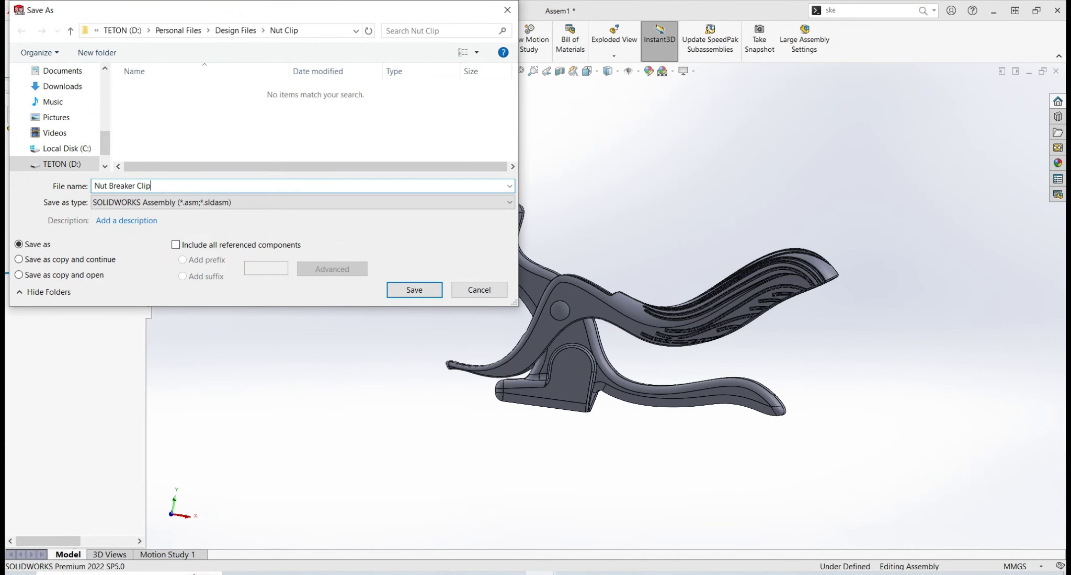
click(414, 289)
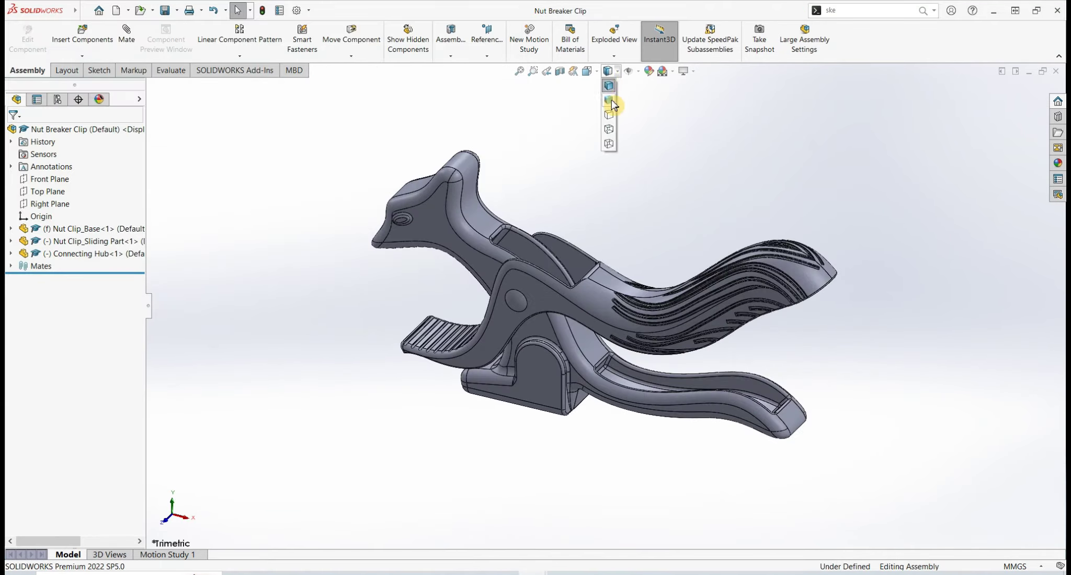
click(611, 101)
mouse_move(611, 105)
middle_down()
mouse_move(590, 213)
mouse_move(684, 289)
mouse_move(609, 248)
mouse_move(640, 221)
mouse_move(683, 248)
mouse_move(593, 235)
mouse_move(648, 285)
mouse_move(543, 264)
middle_up()
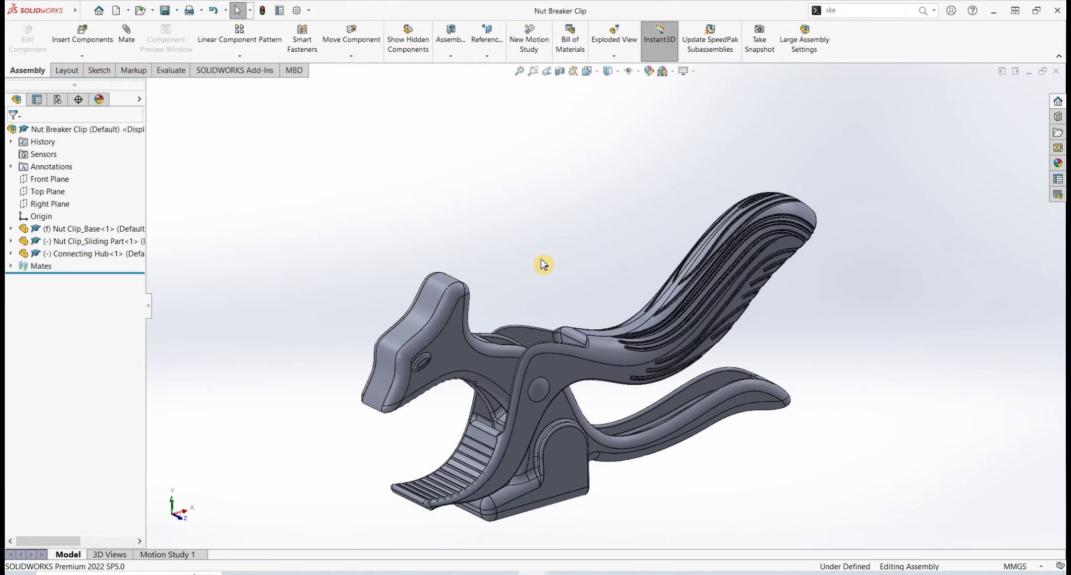
Step: Open Nut Clip_Base on its own and start a sketch on its Right Plane
right_click(455, 209)
click(478, 198)
click(50, 229)
click(84, 217)
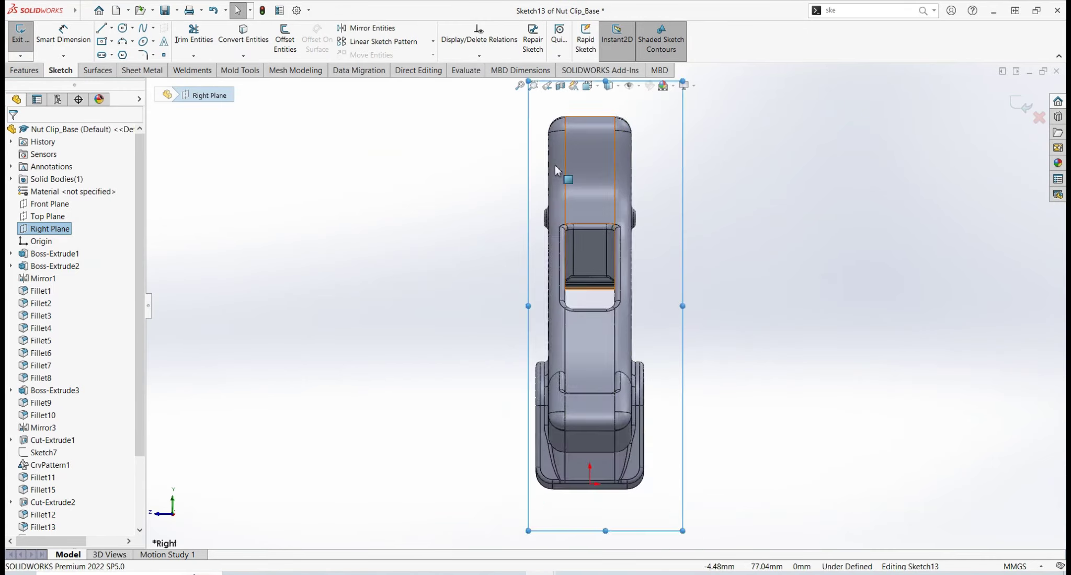
click(609, 100)
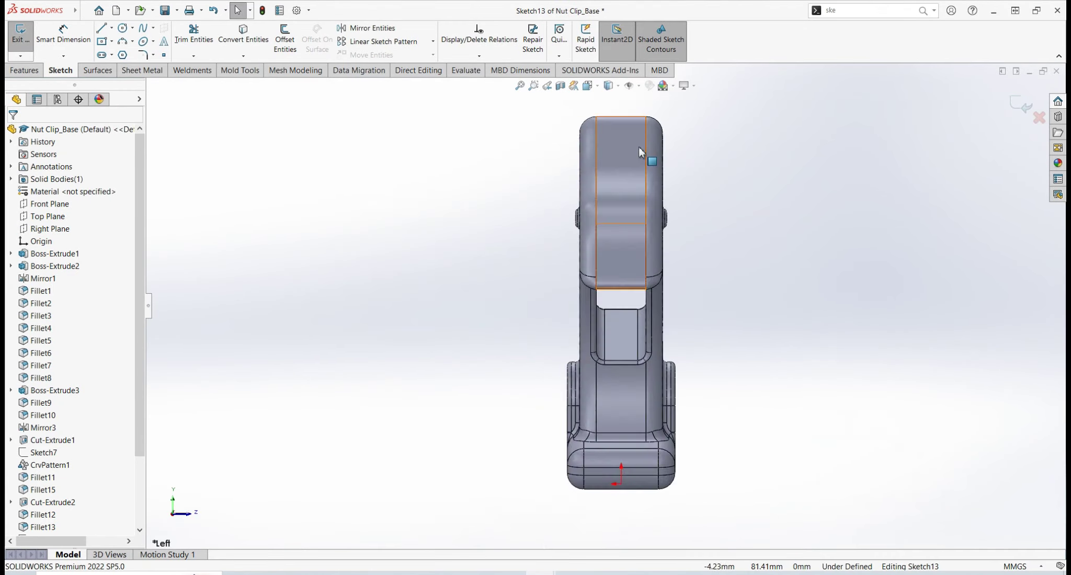
Step: Sketch the arc notch profile, cut it mid-plane through the jaw tip, then sketch on the head's side
click(104, 32)
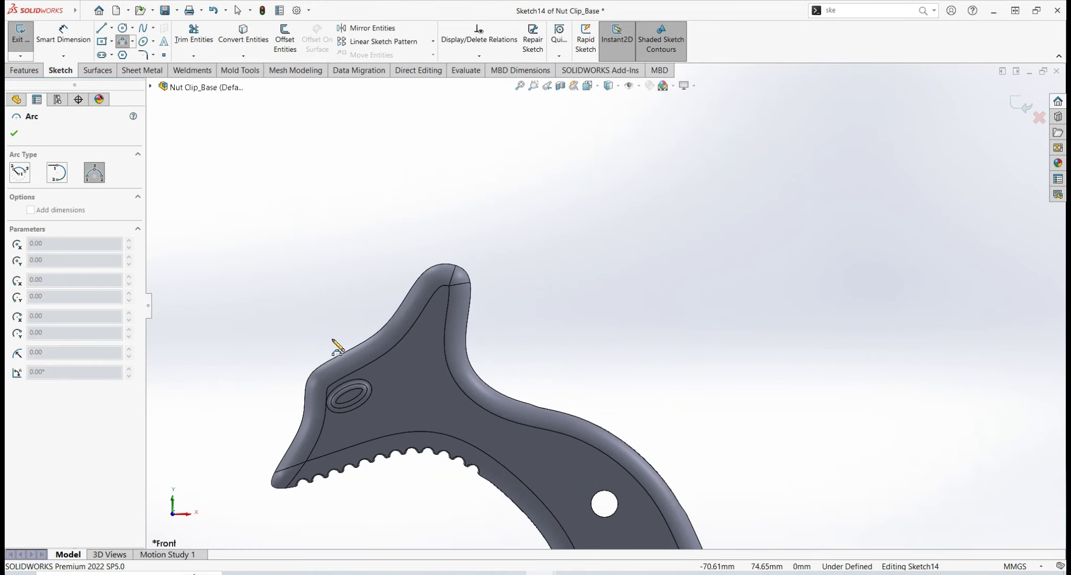
click(430, 349)
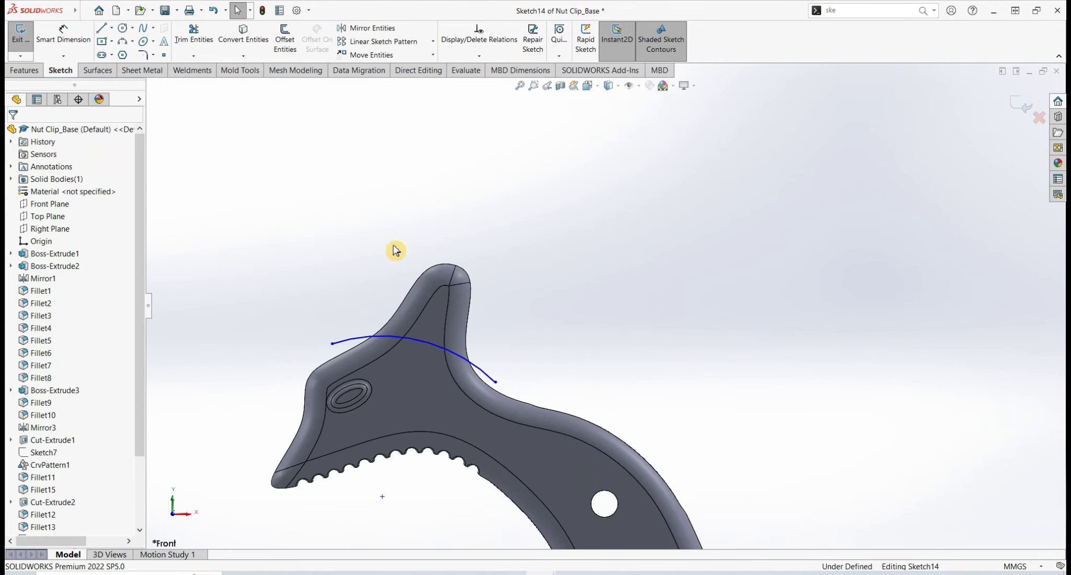
click(438, 210)
click(518, 251)
click(496, 382)
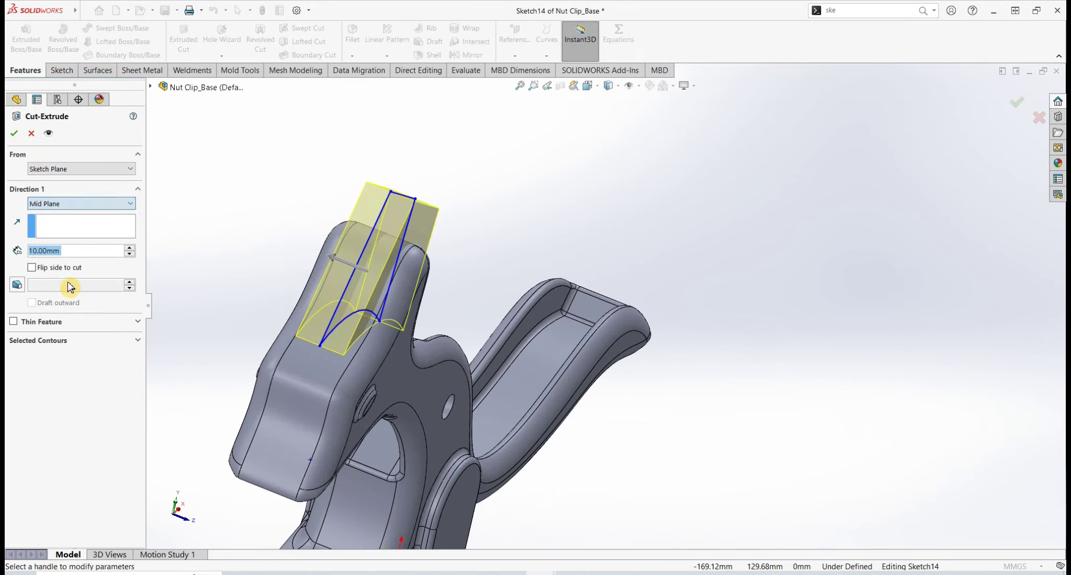
key(Return)
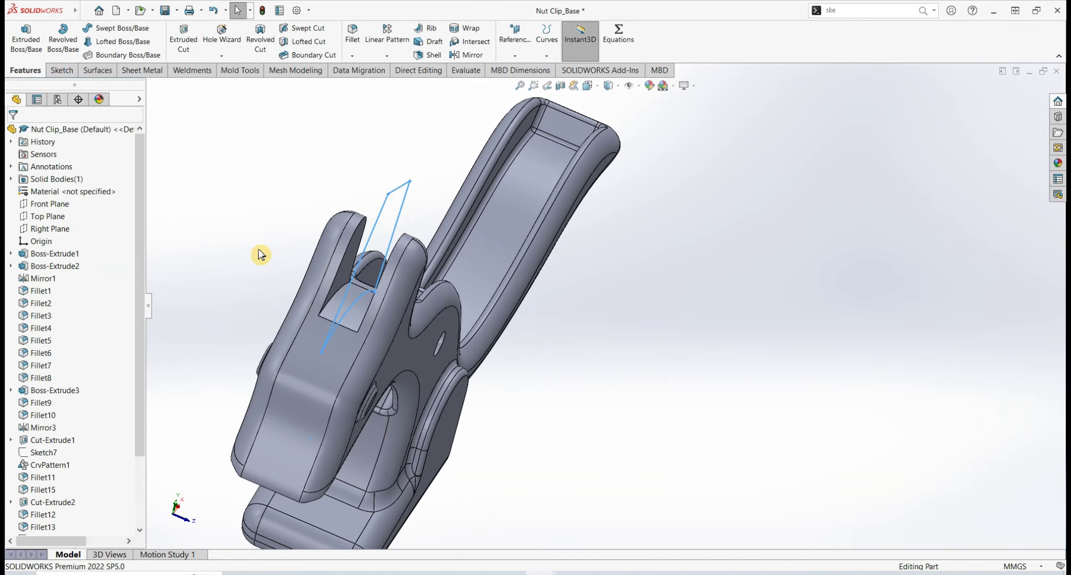
mouse_move(256, 250)
middle_down()
mouse_move(246, 208)
mouse_move(262, 256)
mouse_move(246, 208)
mouse_move(418, 337)
middle_up()
click(588, 85)
Step: View Sketch15 straight on, convert the ear outline edge and trim it to the ear region
click(632, 148)
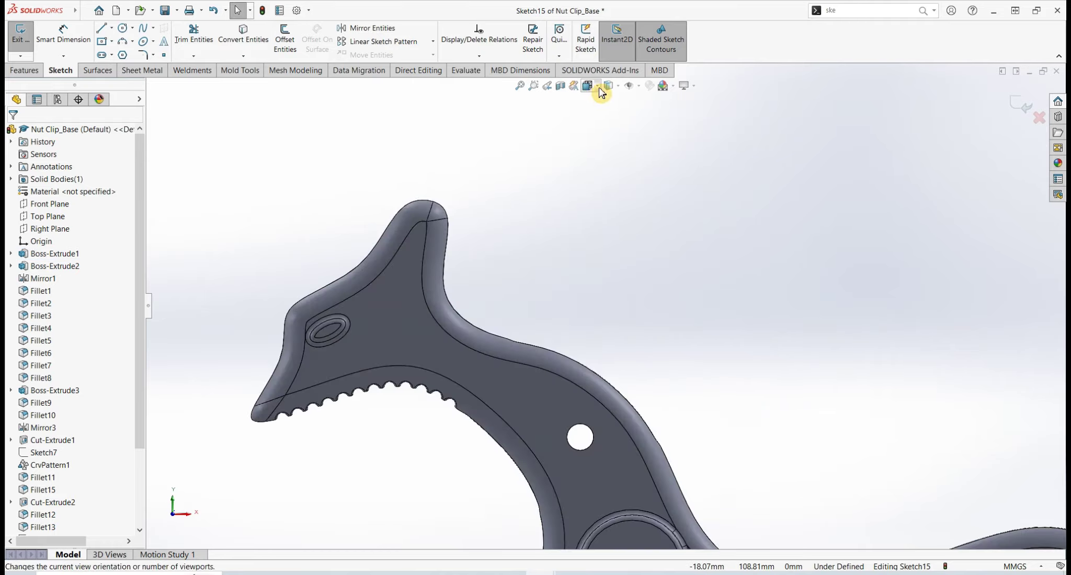
click(237, 45)
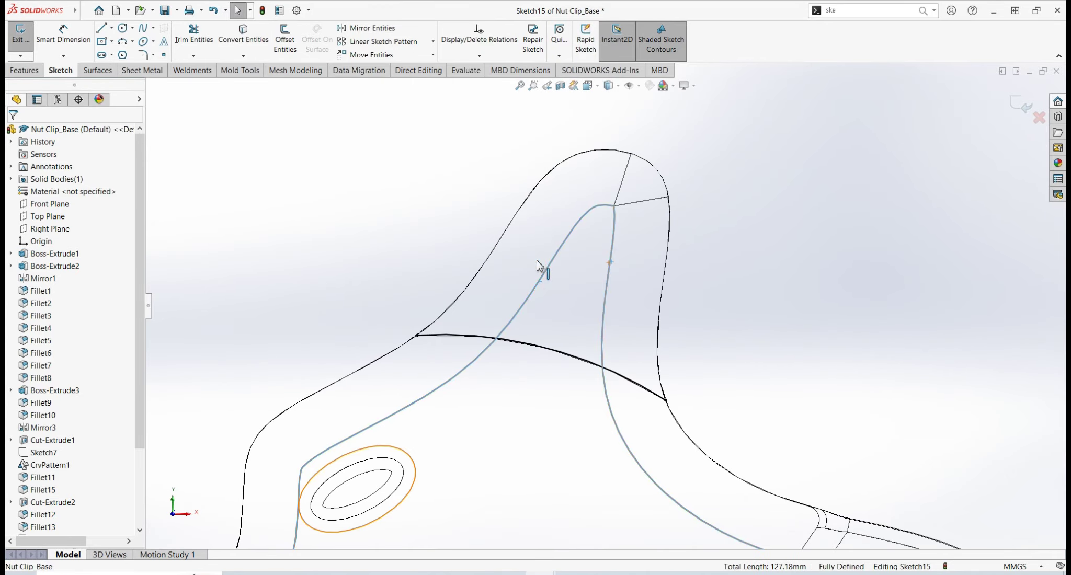
scroll(574, 403, up, 2)
click(194, 34)
click(37, 73)
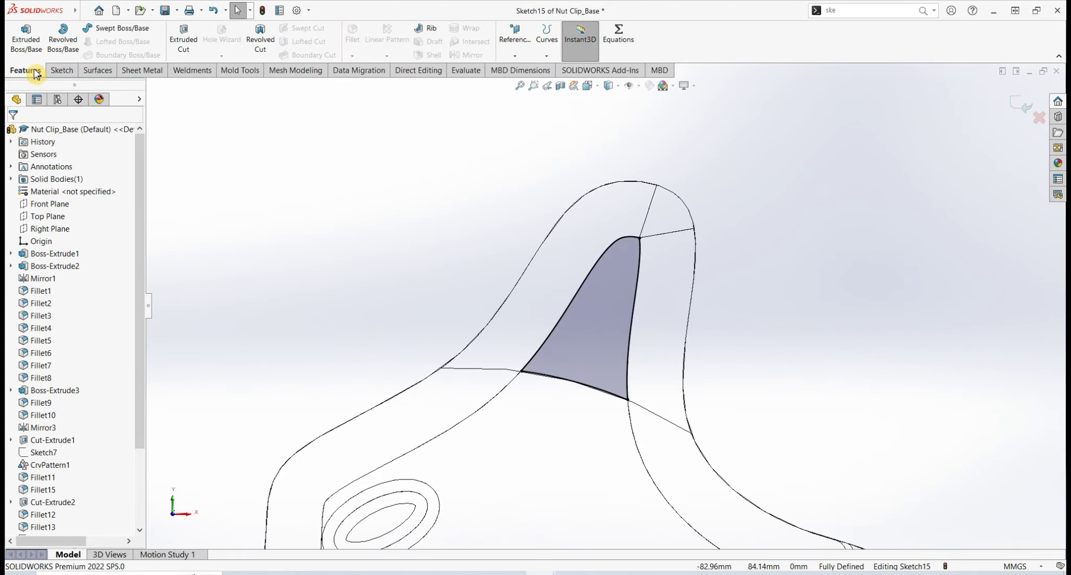
click(183, 39)
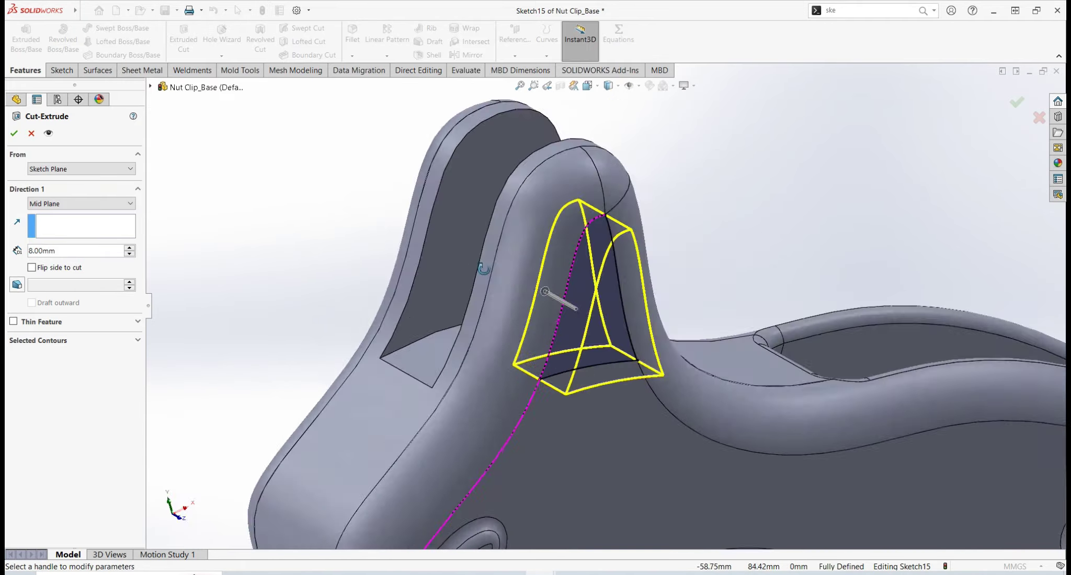
key(Escape)
scroll(647, 150, up, 3)
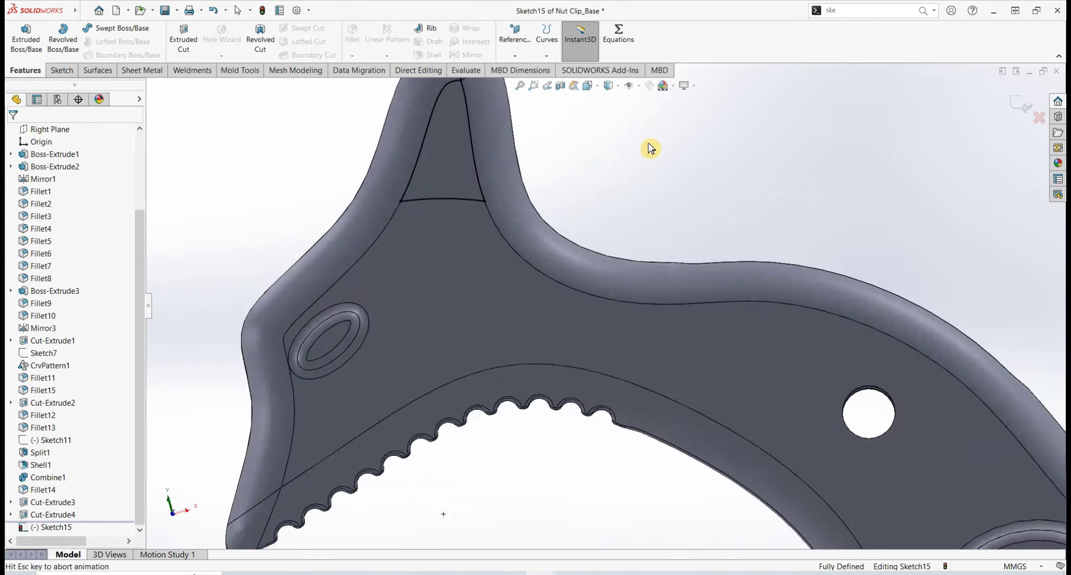
scroll(648, 151, down, 3)
Step: Draw an arc from the ear edge past the tip and relate it to the spline and edge
key(a)
scroll(470, 210, down, 2)
click(541, 155)
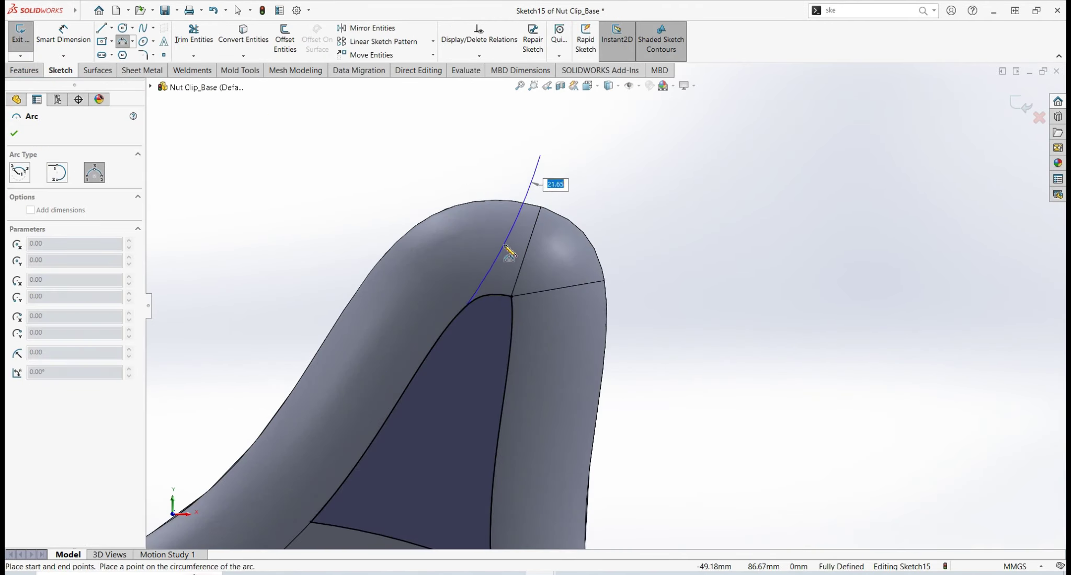
click(502, 240)
key(Escape)
click(538, 225)
ctrl+click(486, 314)
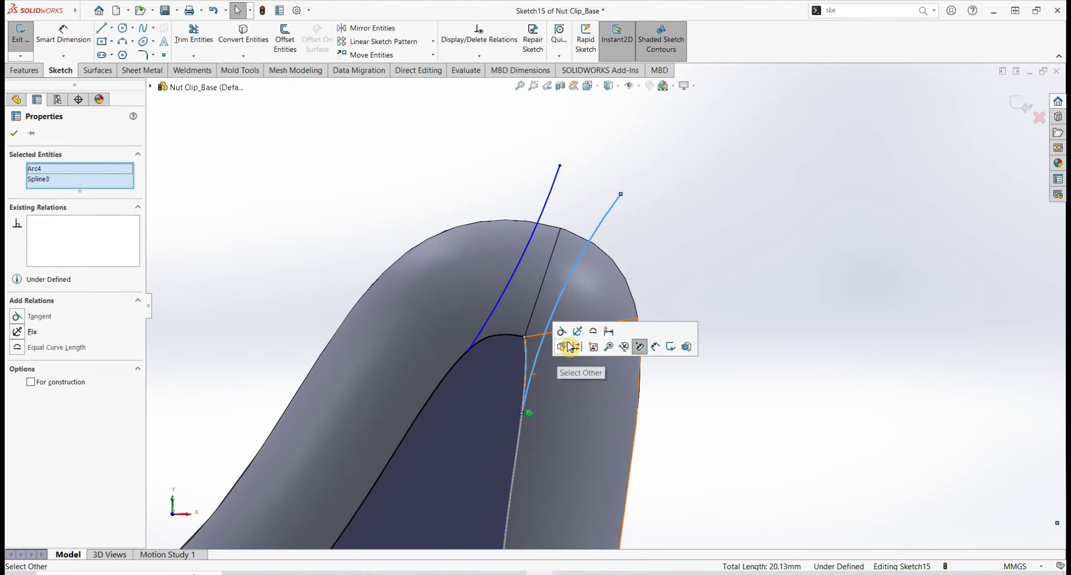
click(573, 352)
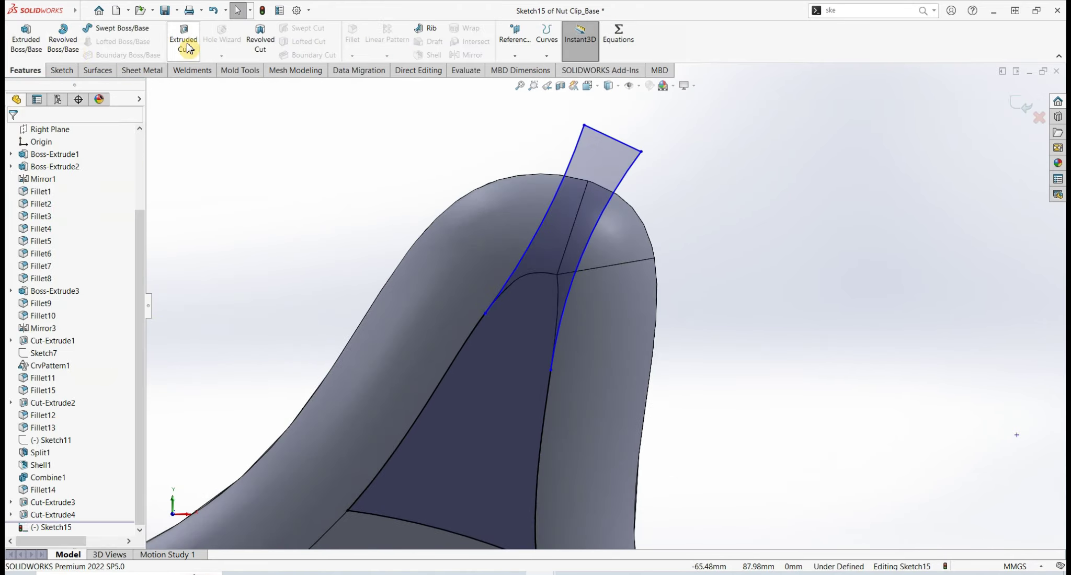
Step: Cut the ear profile 4 mm blind as Cut-Extrude5
click(189, 48)
click(79, 205)
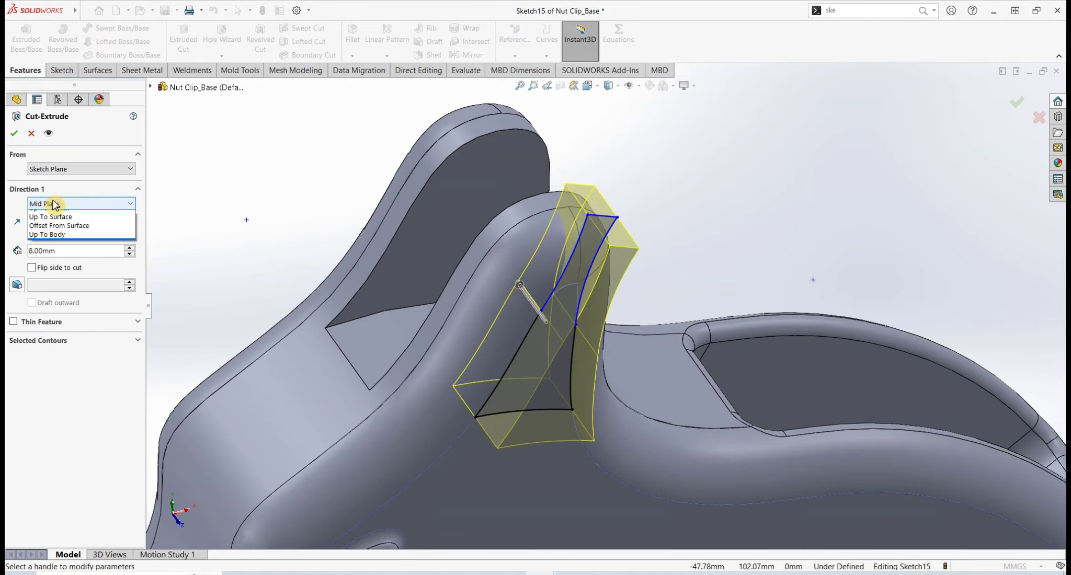
click(47, 209)
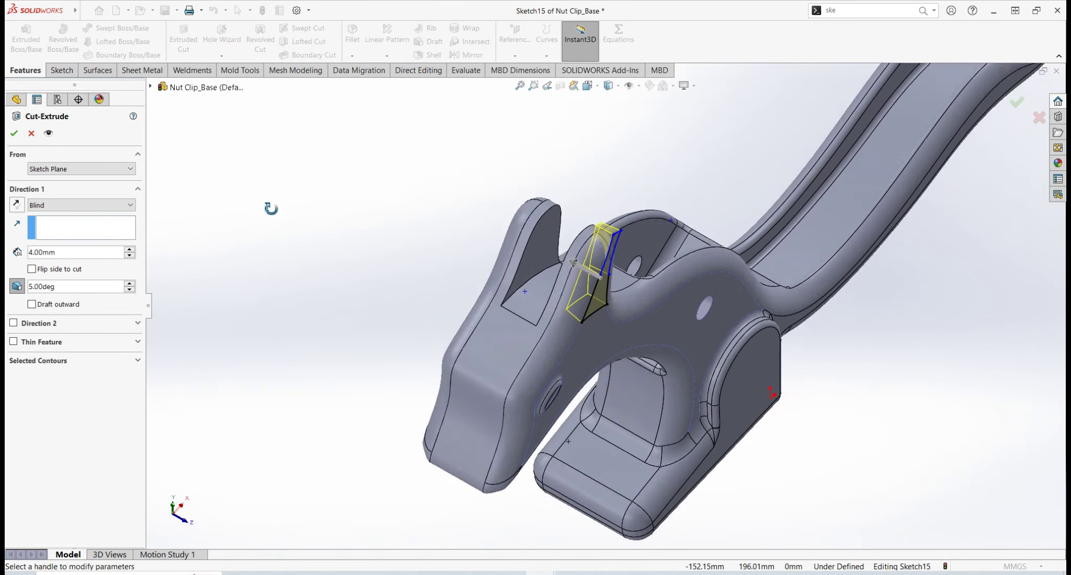
key(Return)
mouse_move(272, 207)
middle_down()
mouse_move(297, 231)
mouse_move(298, 316)
mouse_move(289, 257)
mouse_move(255, 282)
middle_up()
Step: Select two ear recess edges for a fillet and enter its radius
scroll(256, 282, down, 5)
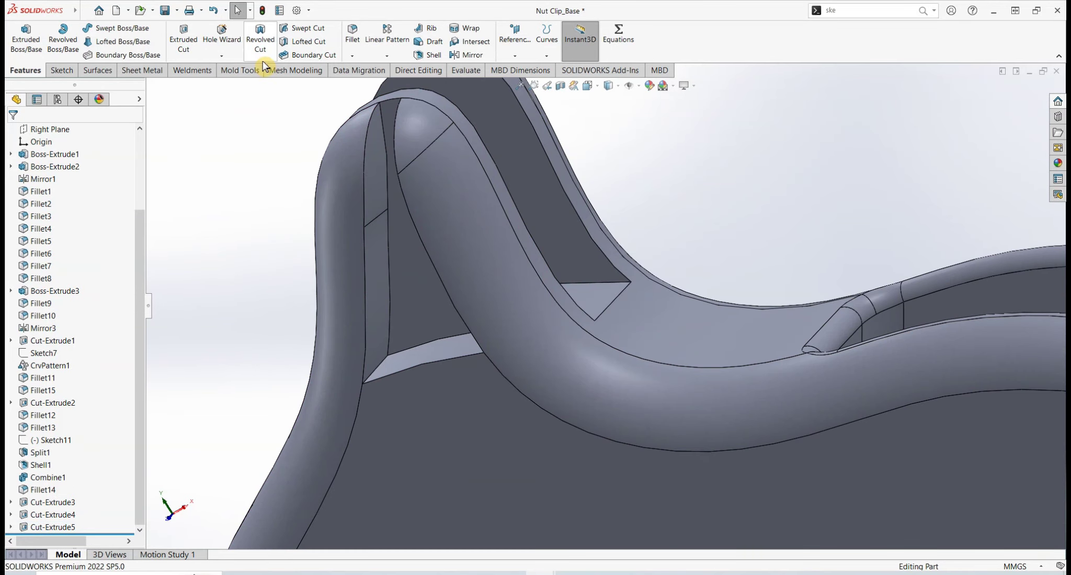
click(352, 34)
click(369, 266)
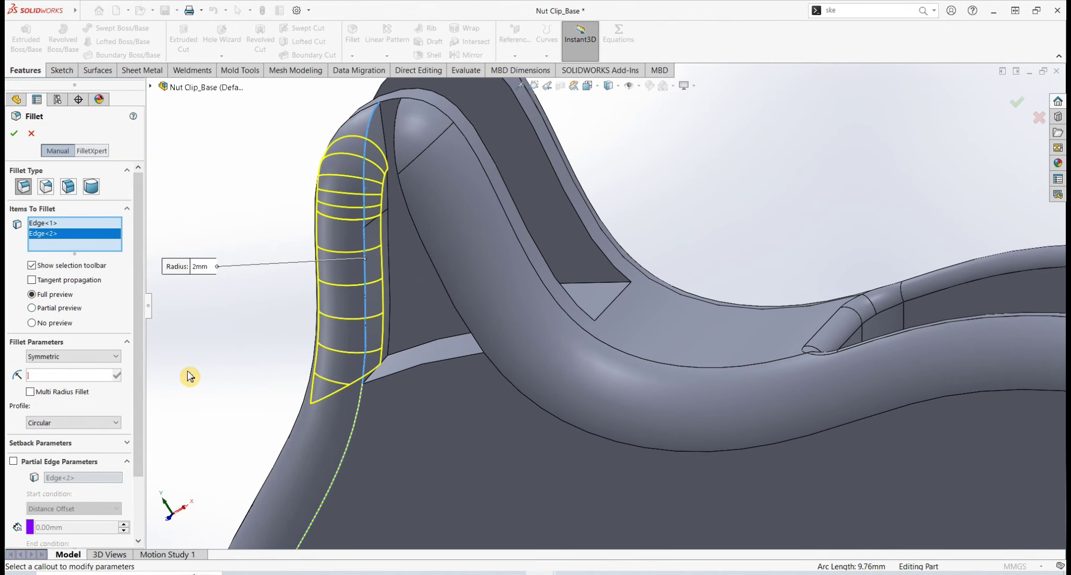
scroll(289, 280, up, 3)
click(742, 335)
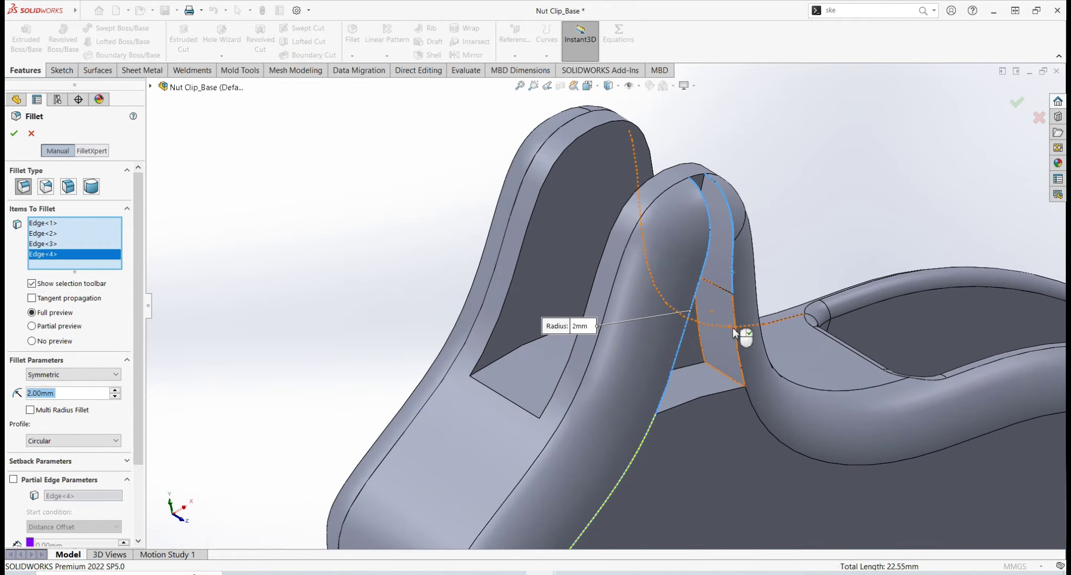
right_click(48, 254)
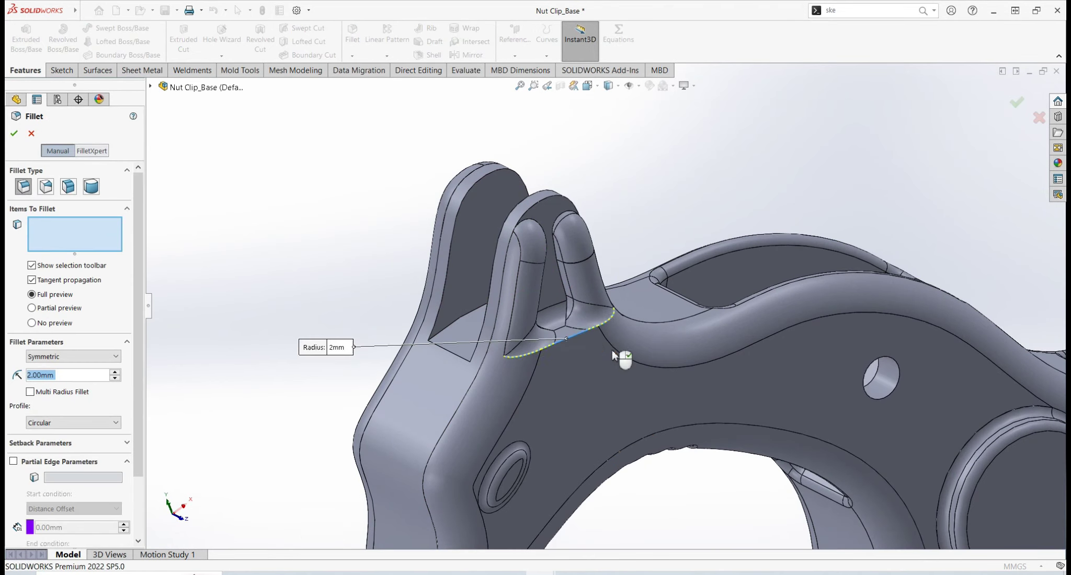
text(3)
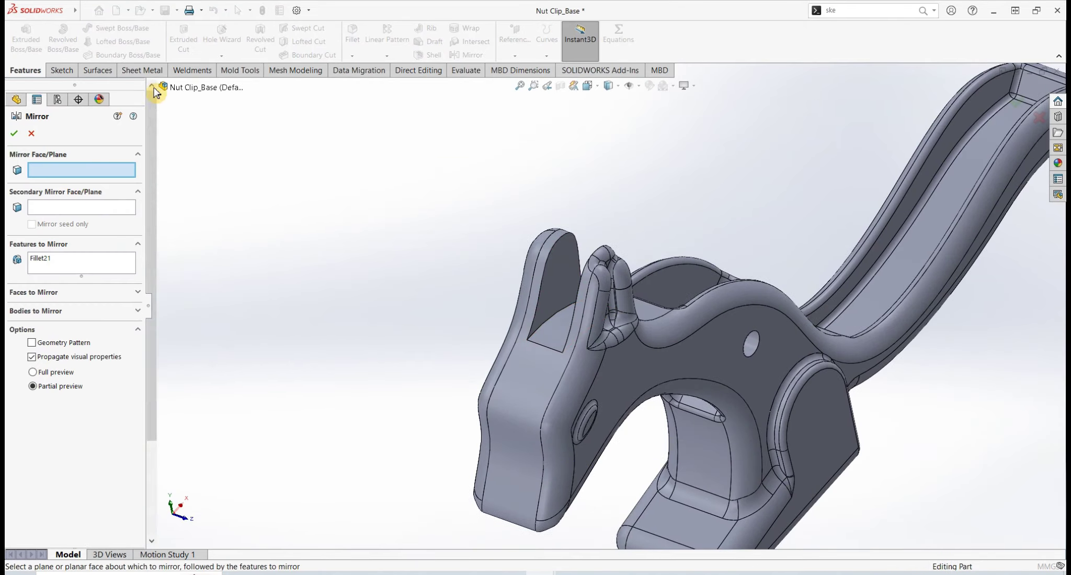
Step: Mirror the ear features across the Front Plane, leaving Fillet21 out of the list
click(211, 162)
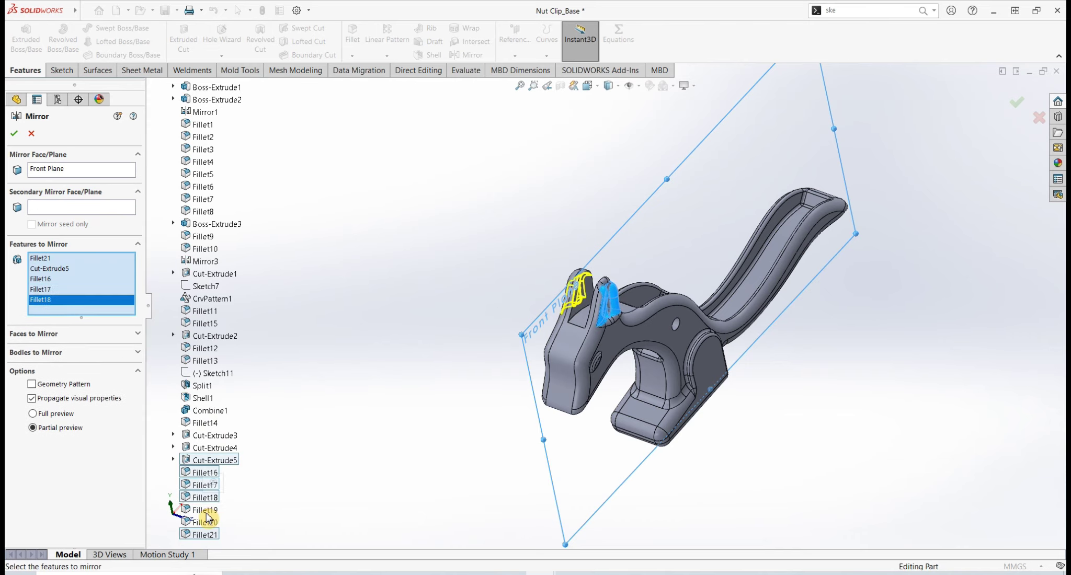
scroll(422, 244, down, 5)
scroll(422, 244, down, 3)
right_click(118, 258)
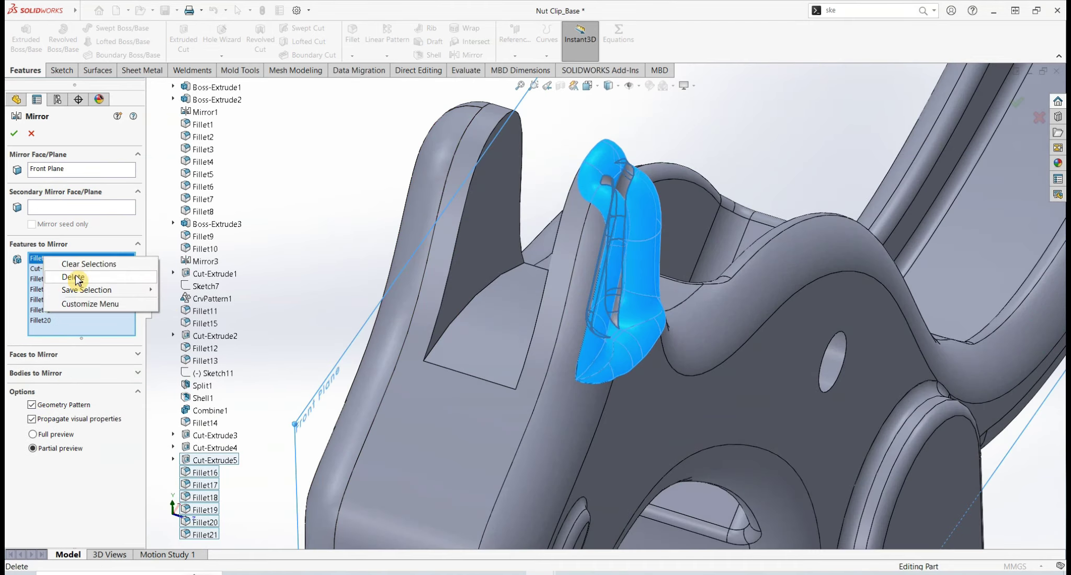
click(133, 273)
click(31, 394)
click(14, 133)
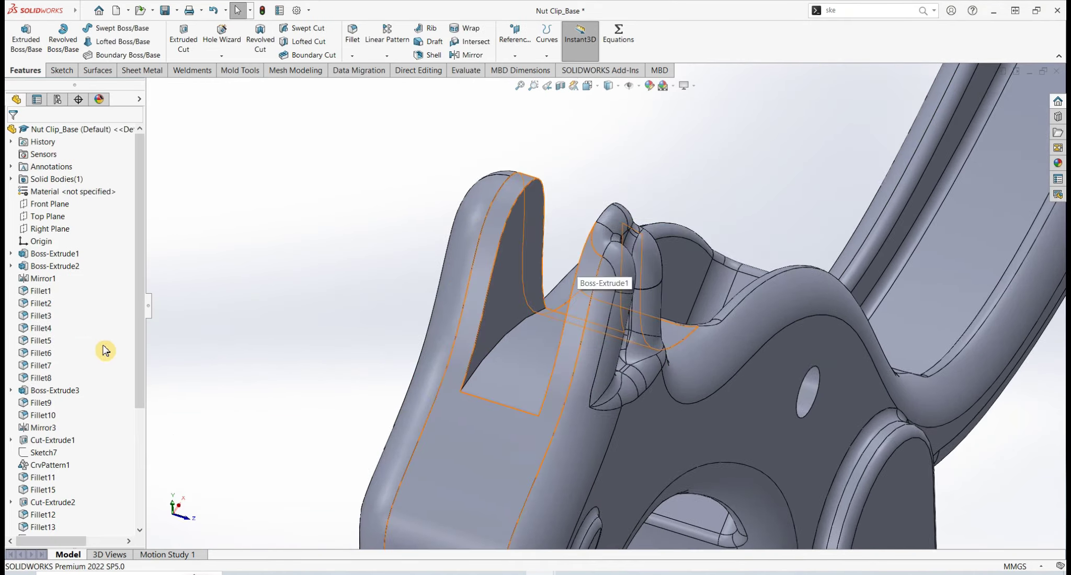
Step: Mirror again including the ear fillets, with Geometry Pattern off to clear the error
click(473, 56)
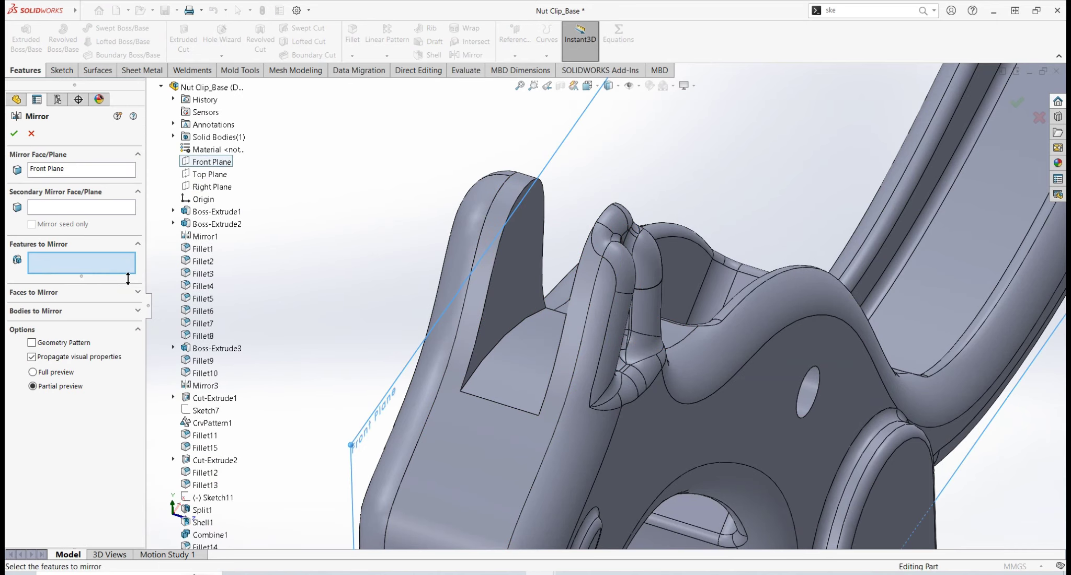
key(Return)
middle_drag(537, 270, 406, 412)
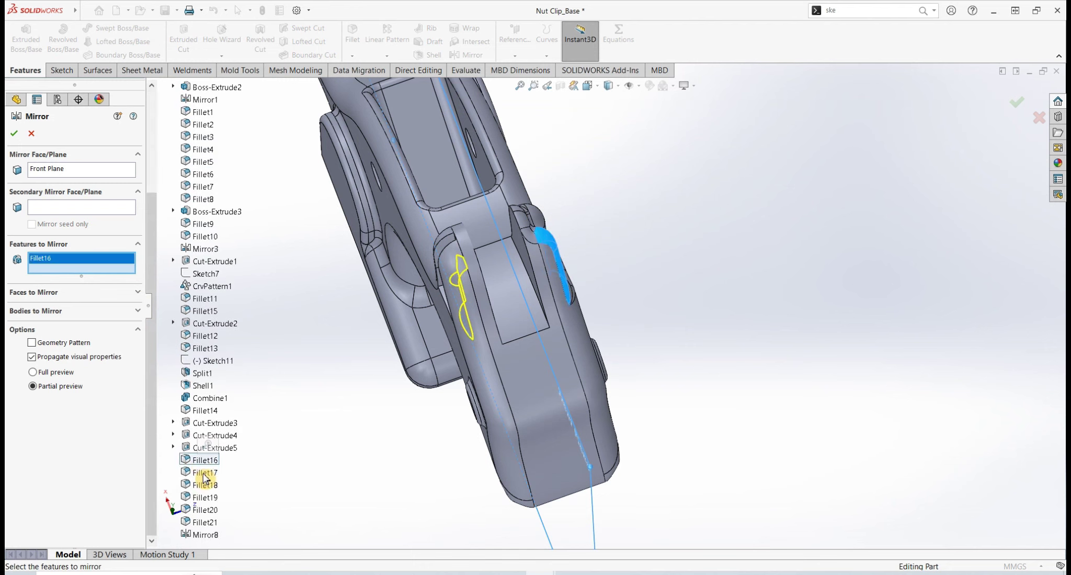
click(205, 523)
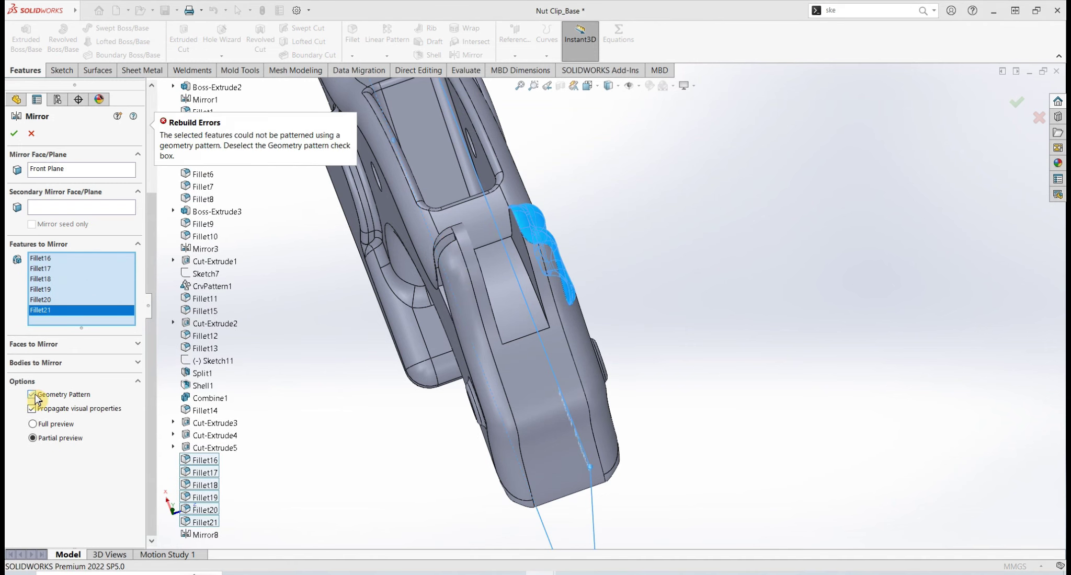
click(34, 396)
click(33, 425)
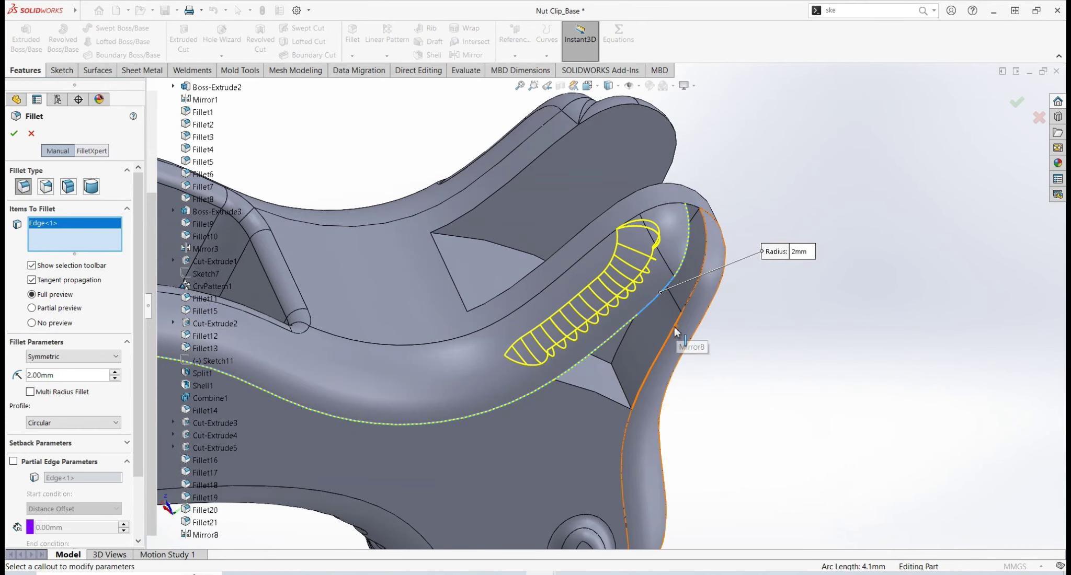
Step: Add the ear base edge to a fillet and edit the Fillet20 ear rounding
middle_drag(544, 324, 590, 327)
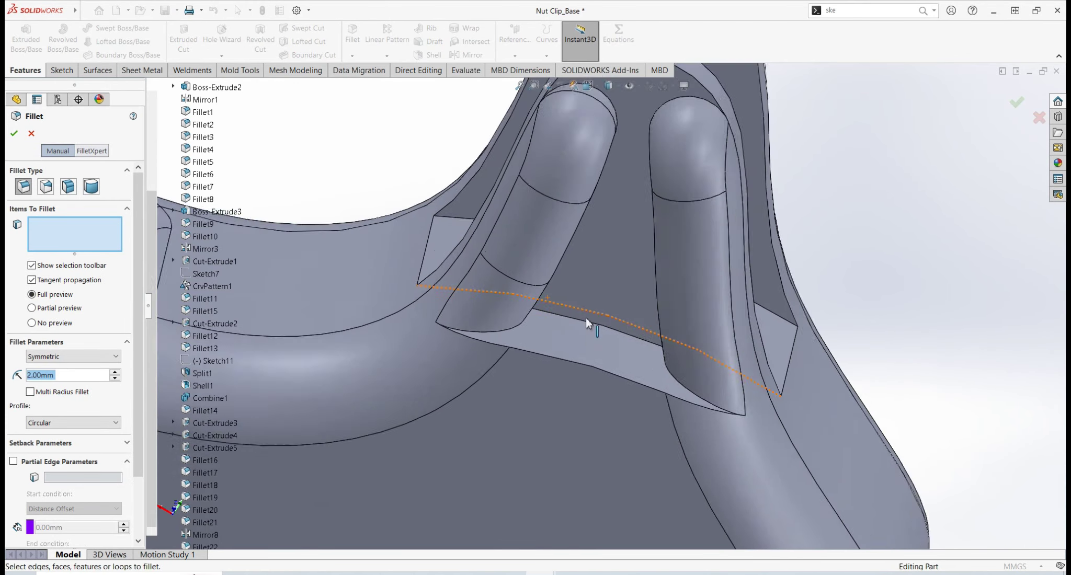
click(591, 328)
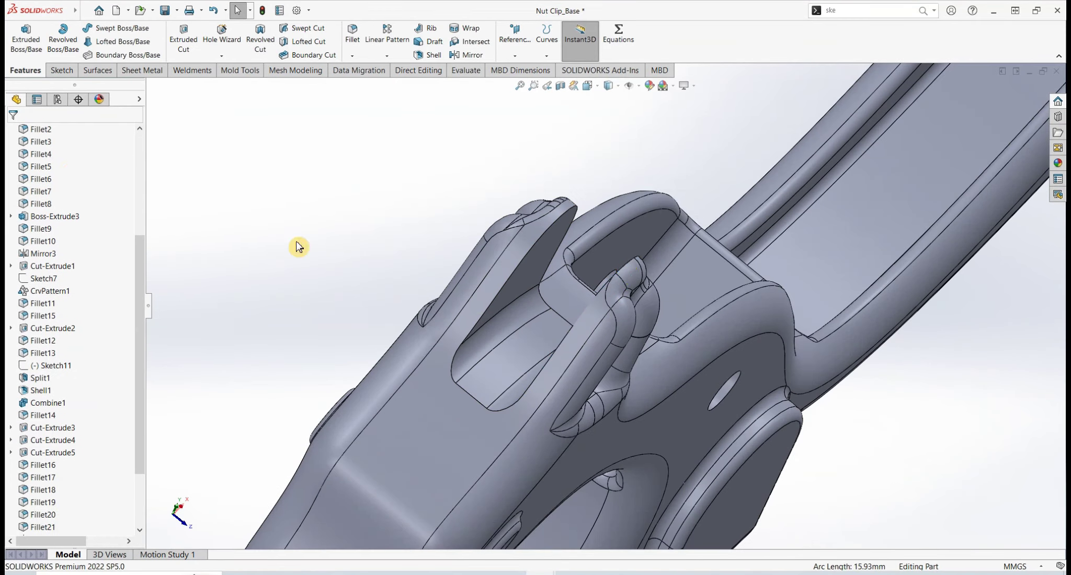
click(48, 484)
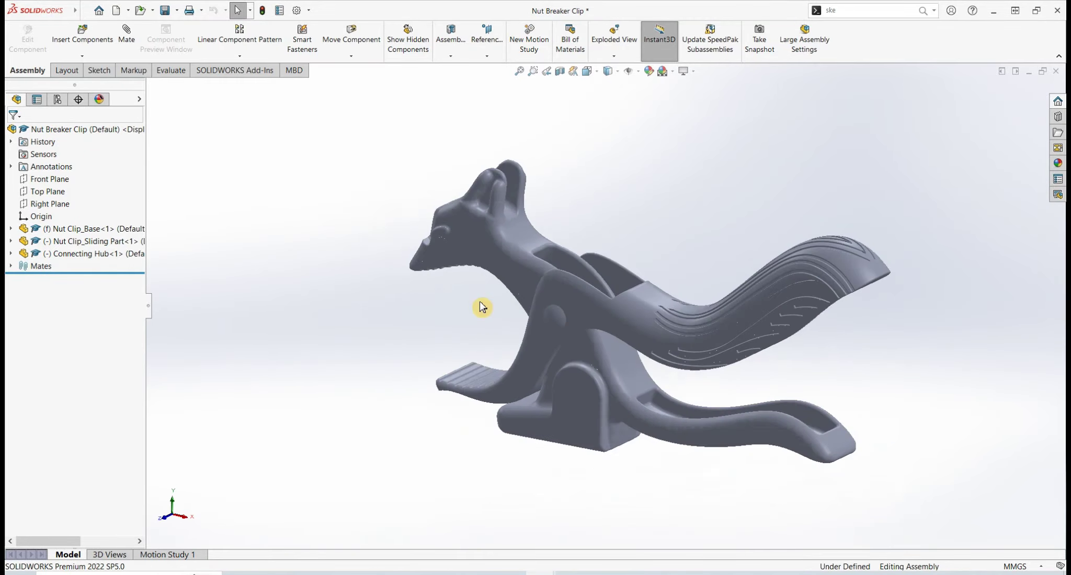
Step: Orbit and zoom the finished clip assembly to inspect the ears and side view
middle_drag(482, 308, 624, 186)
scroll(562, 247, up, 5)
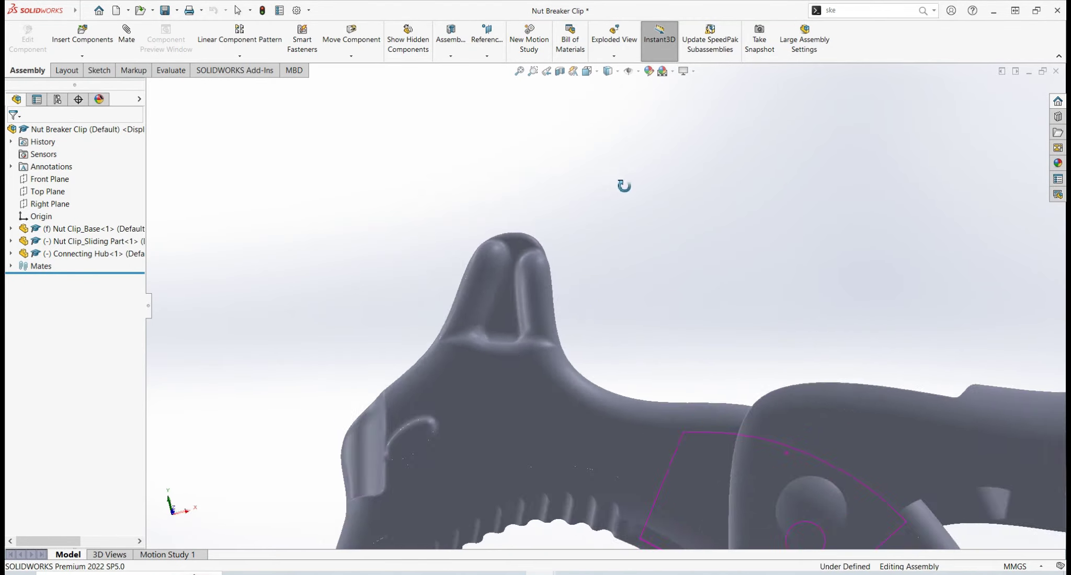
scroll(623, 185, down, 5)
mouse_move(652, 280)
middle_down()
mouse_move(629, 459)
mouse_move(579, 339)
middle_up()
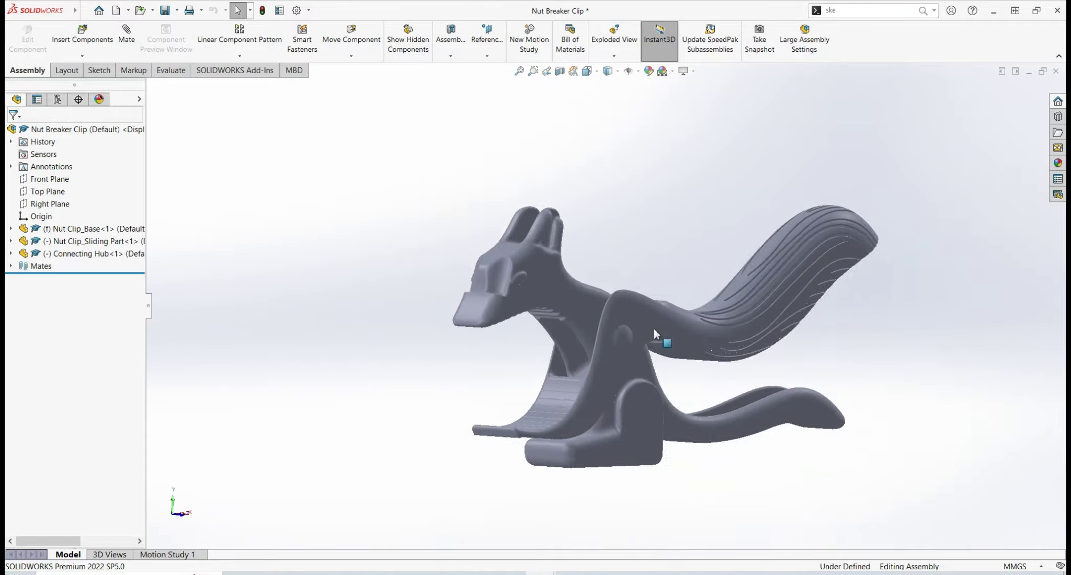
middle_drag(653, 328, 595, 245)
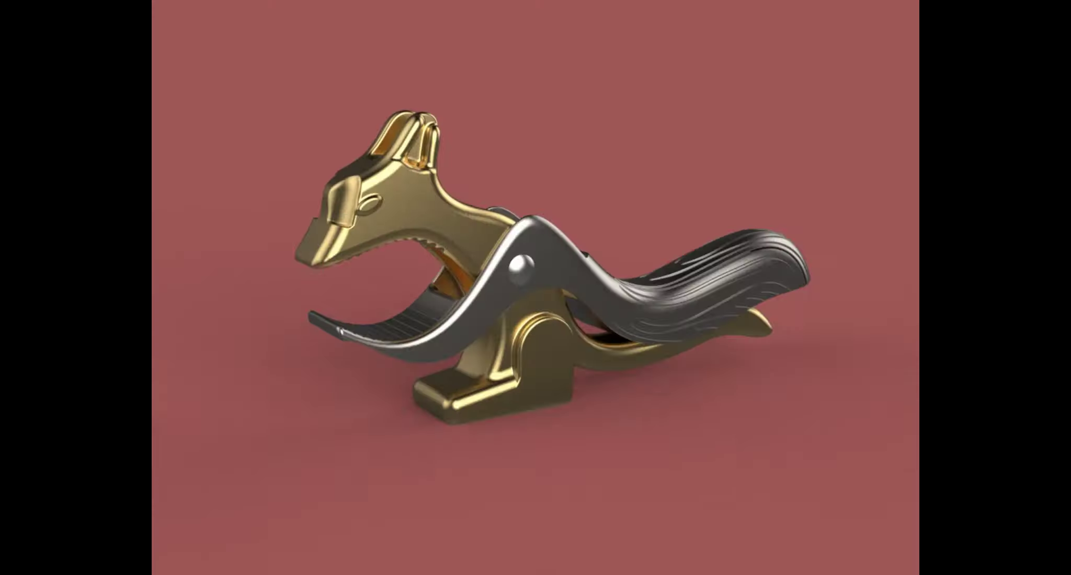